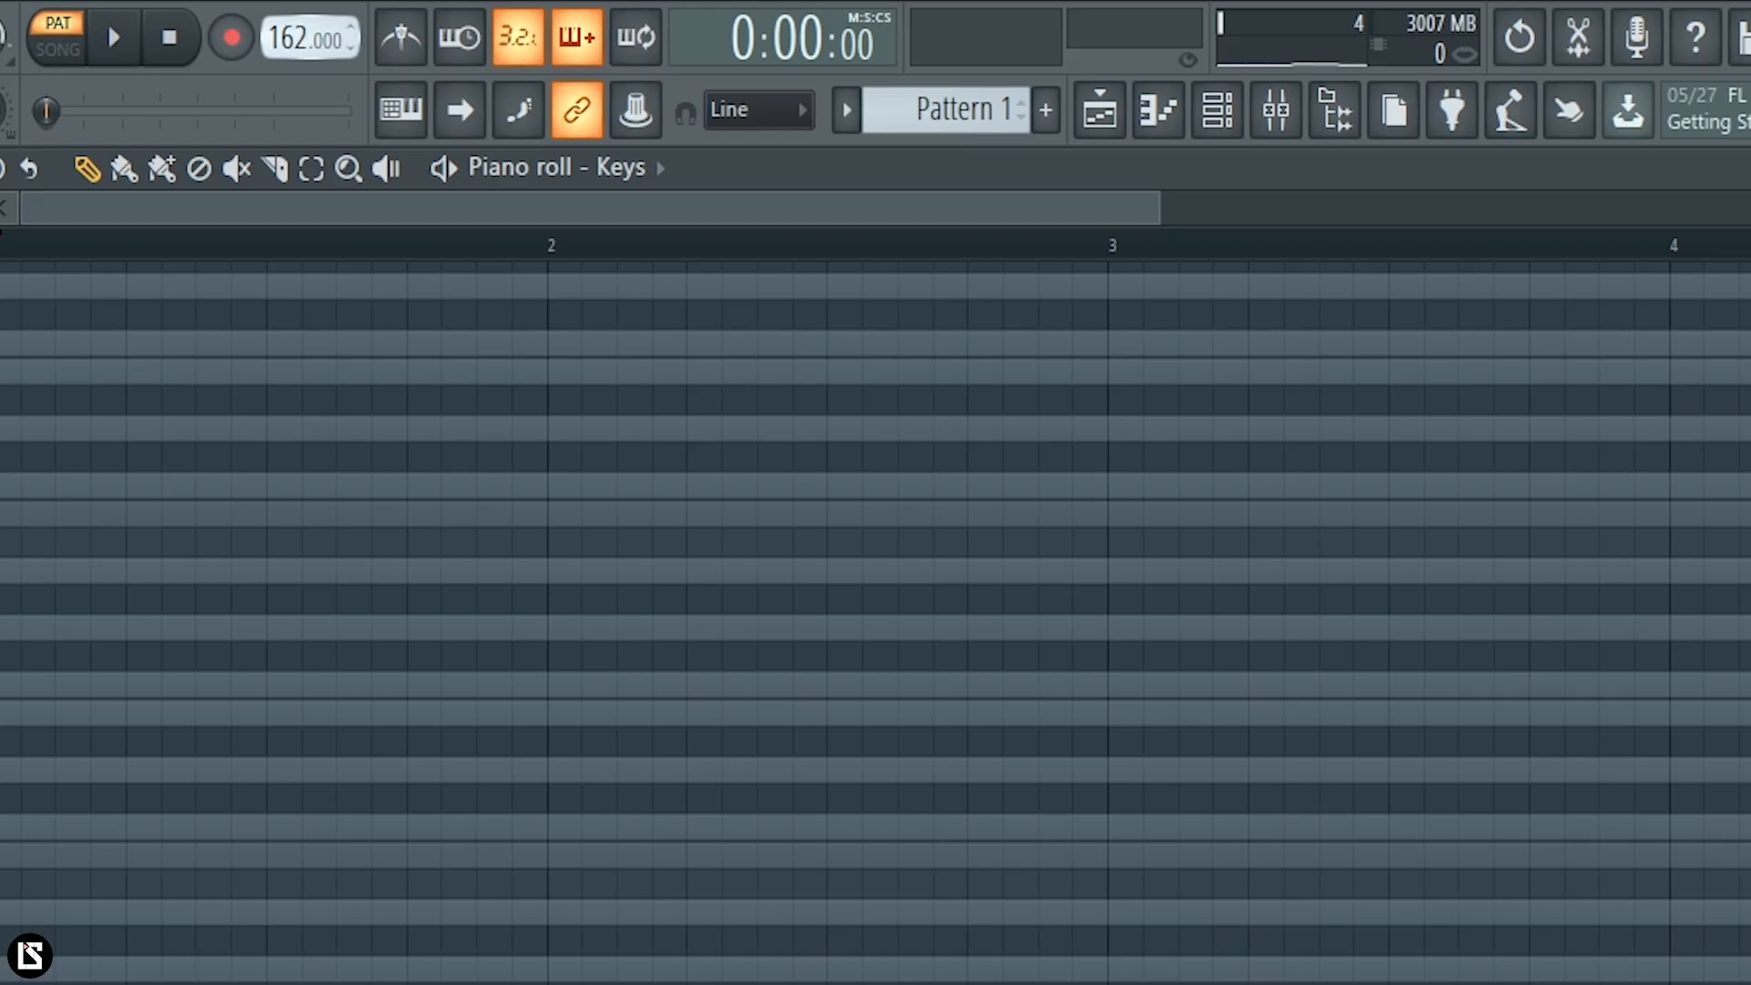
- Draw a one-bar C4 note at the start of bar 1 in the Keys piano roll
scroll(875, 621, "up", 1)
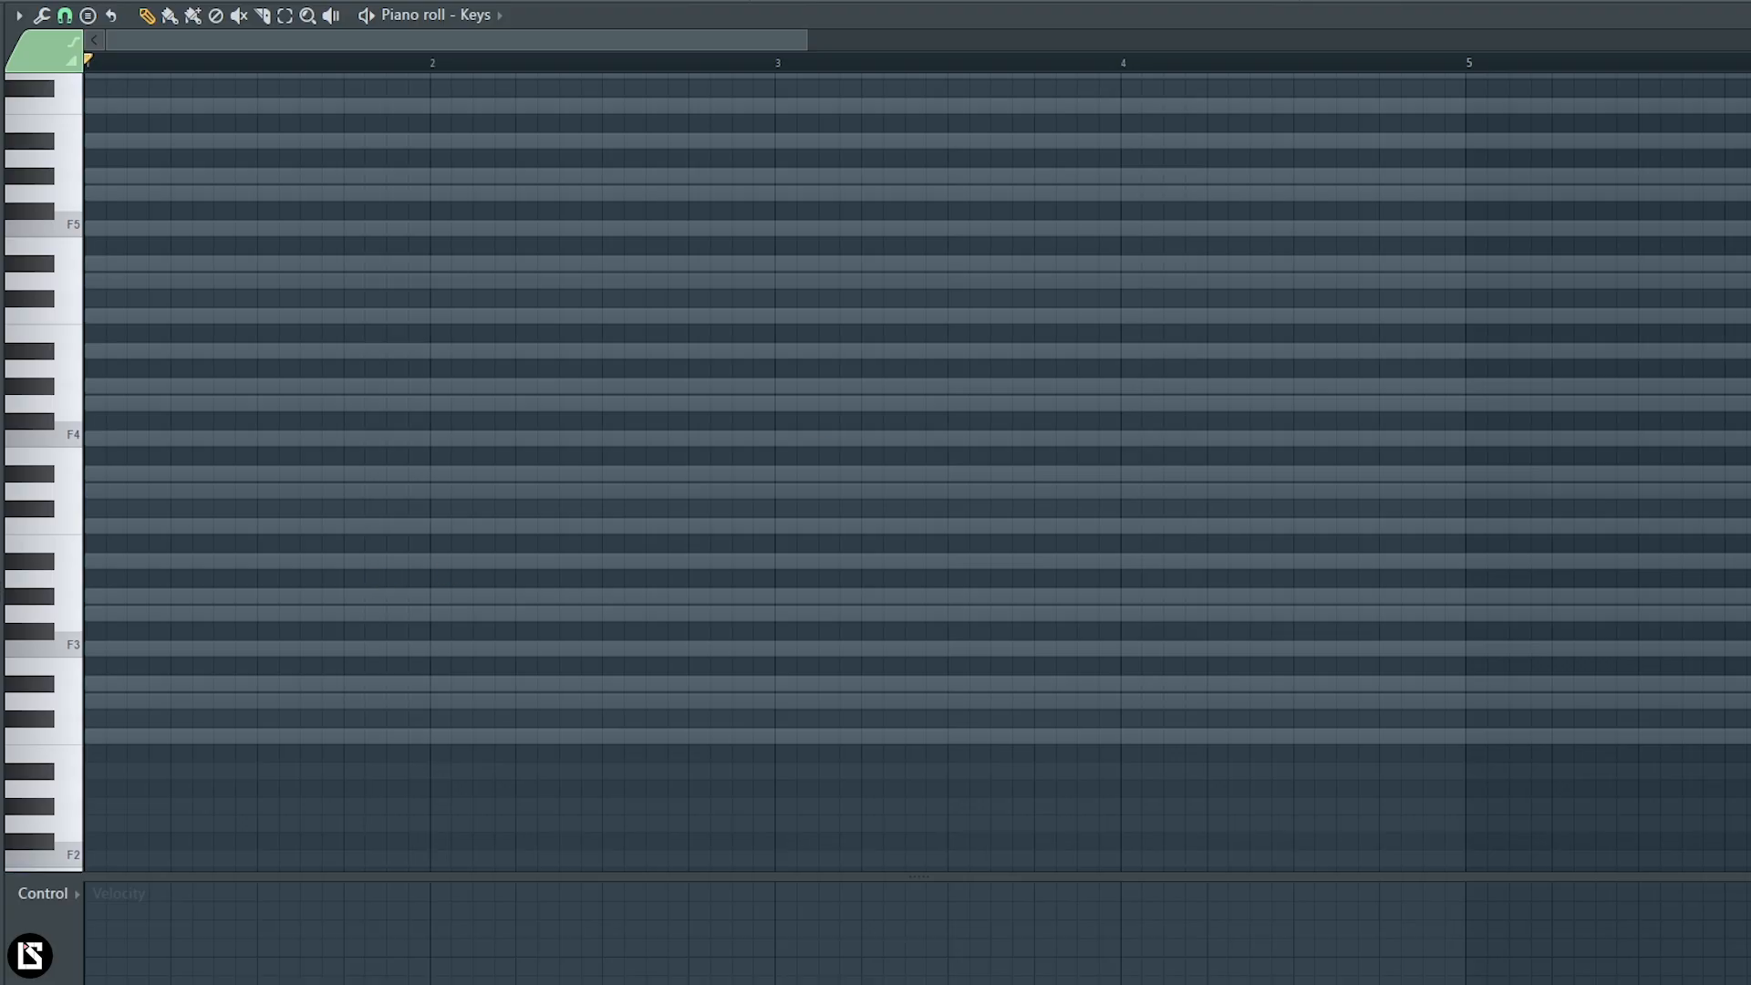
scroll(652, 406, "up", 2)
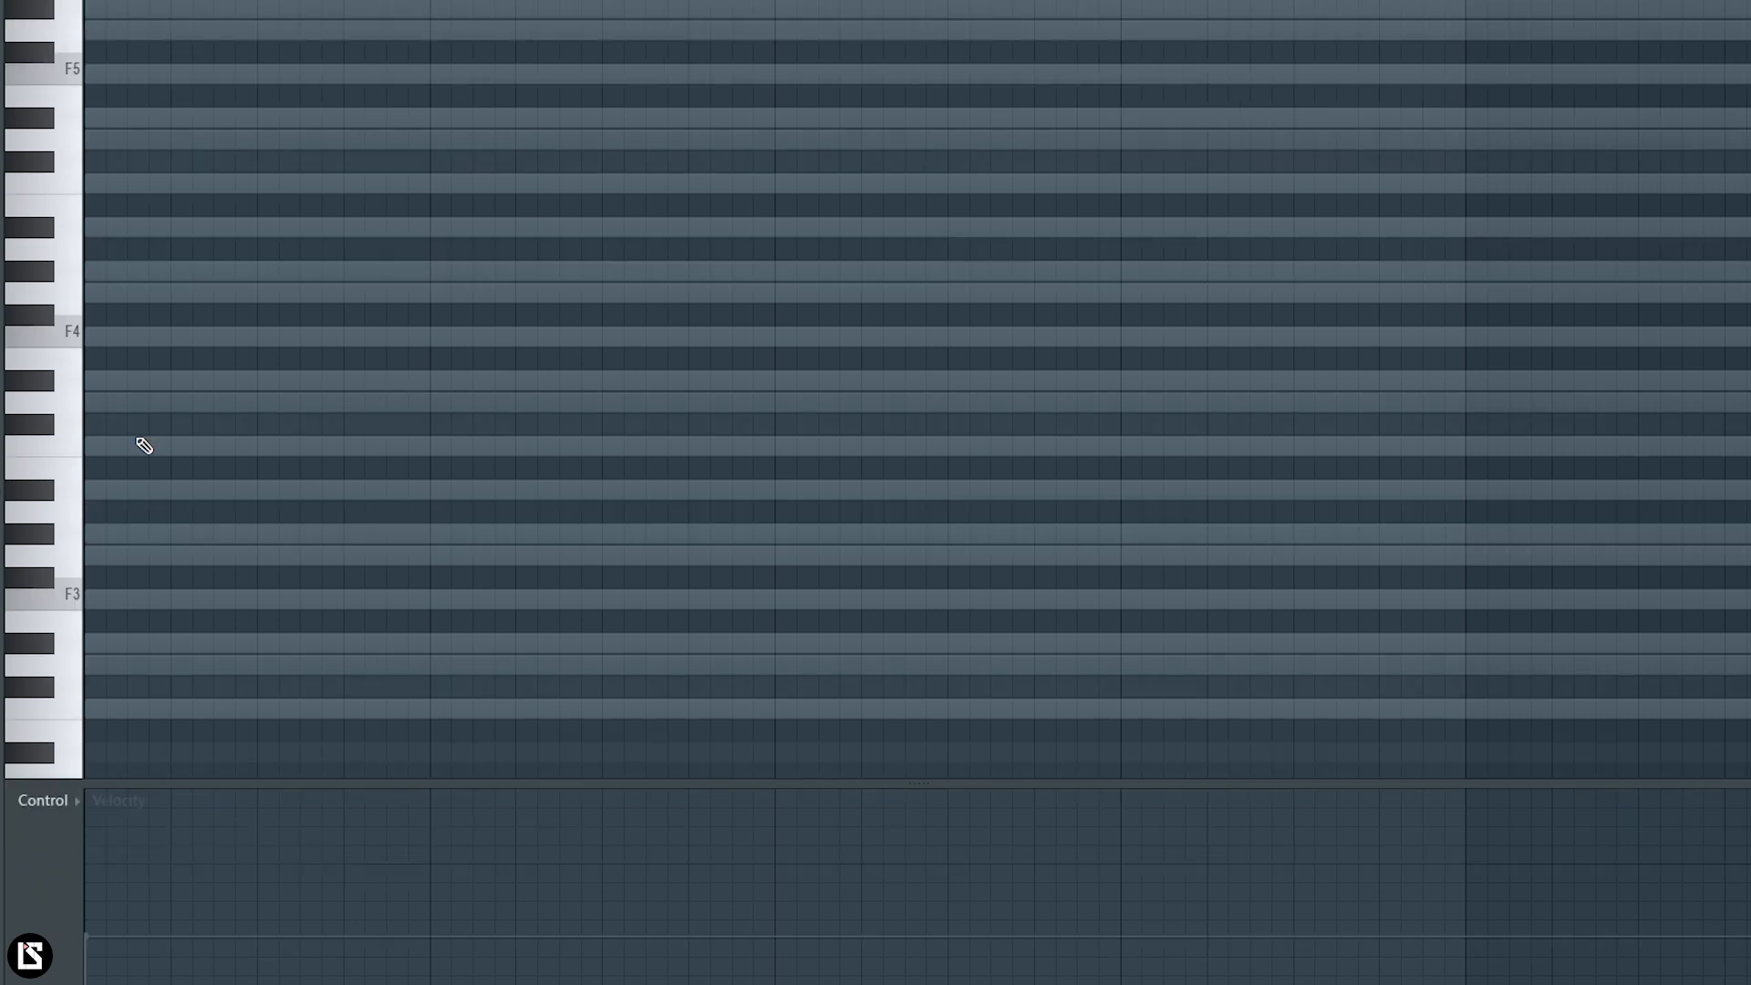
left_click(119, 447)
left_click_drag(125, 451, 431, 471)
left_click(134, 947)
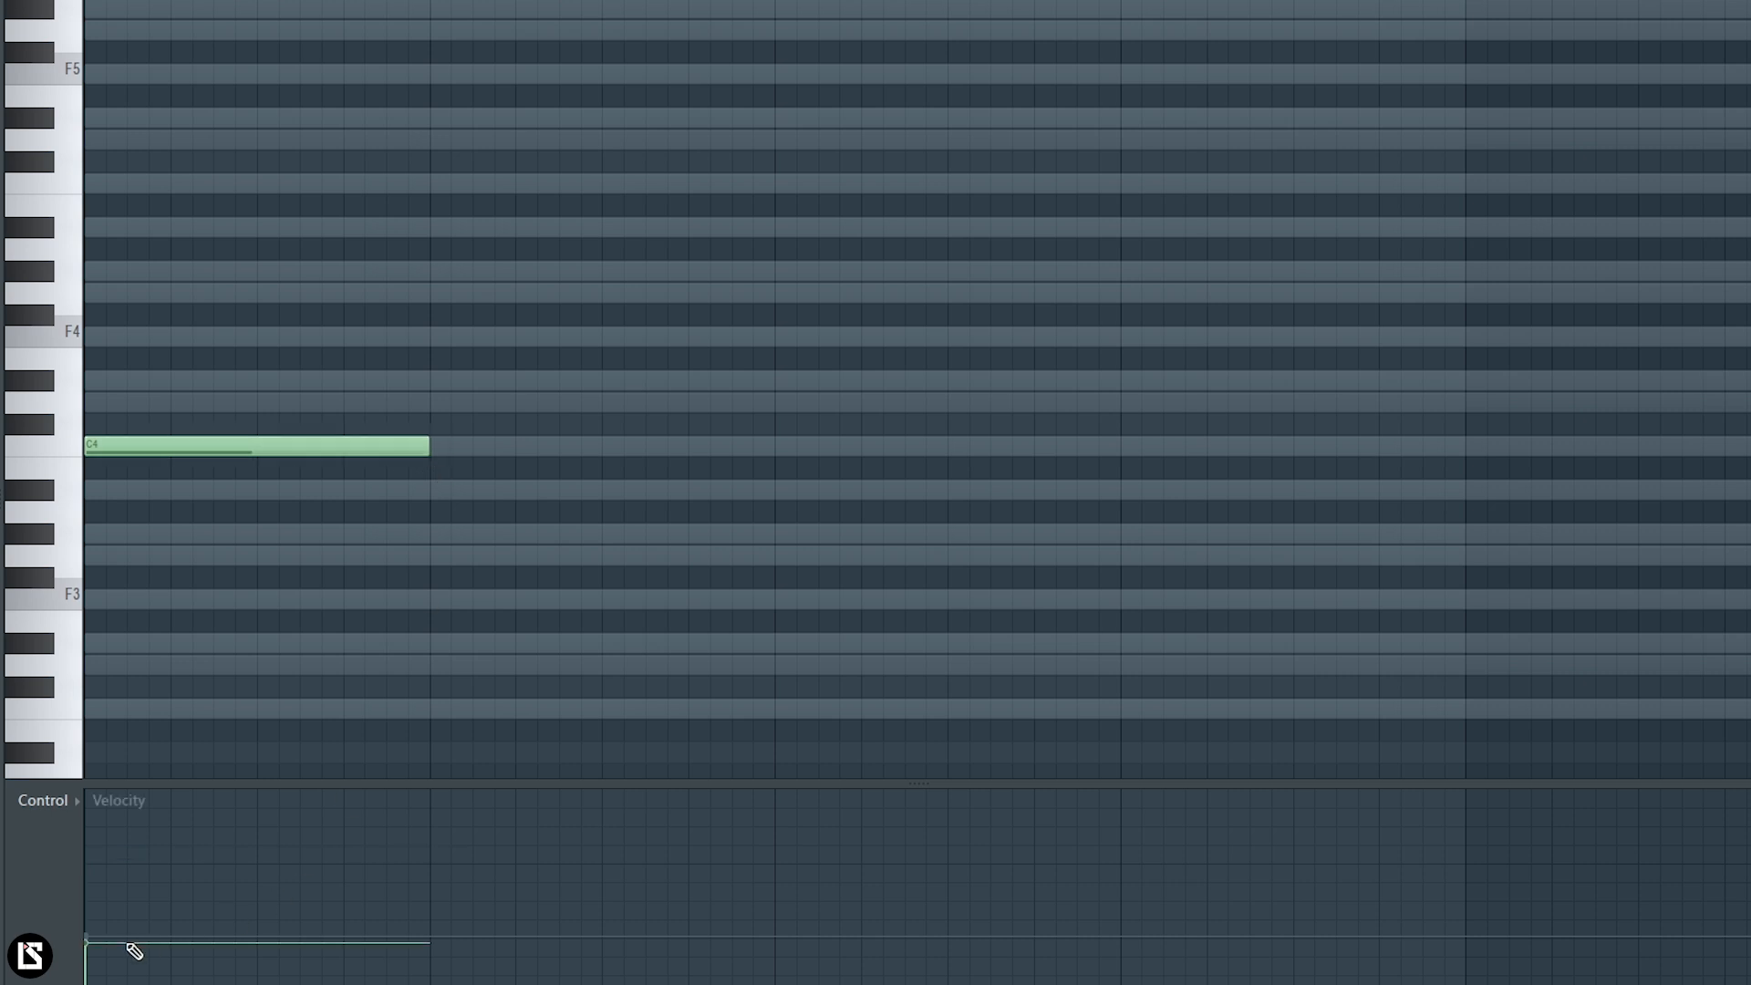
- Stack one-bar D#4 and G4 notes above the C4 note to build a C minor chord
left_click_drag(345, 0, 425, 0)
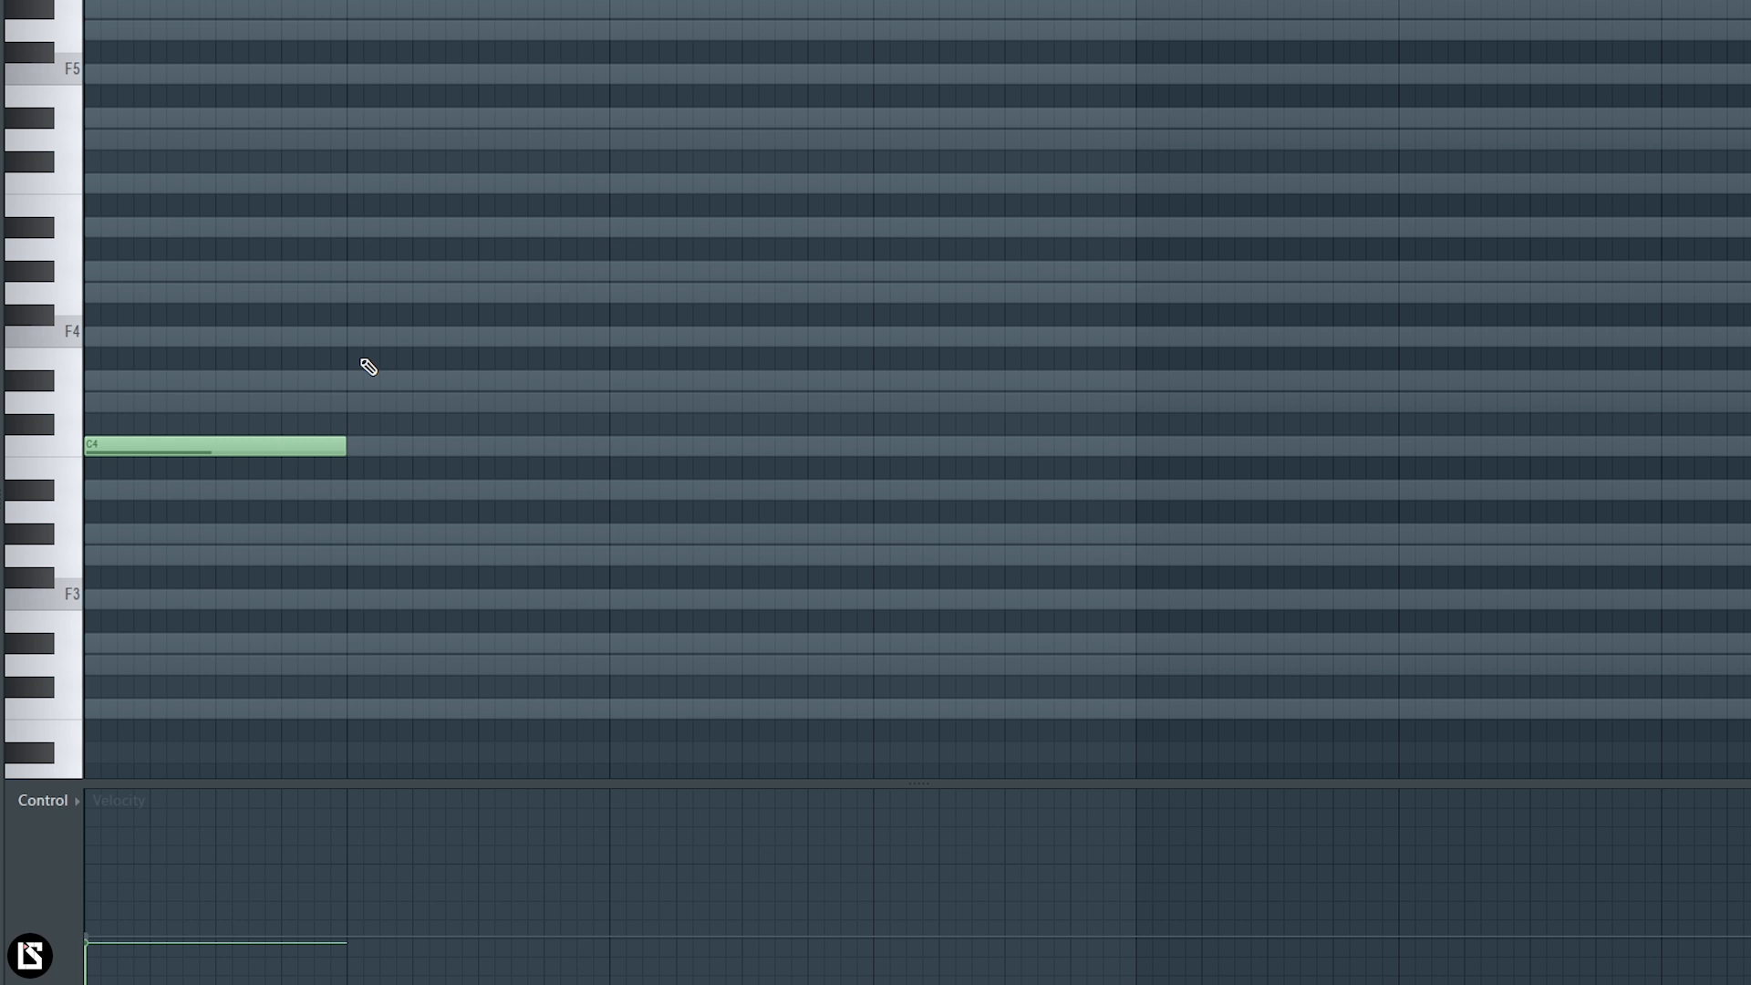
scroll(373, 383, "up", 3)
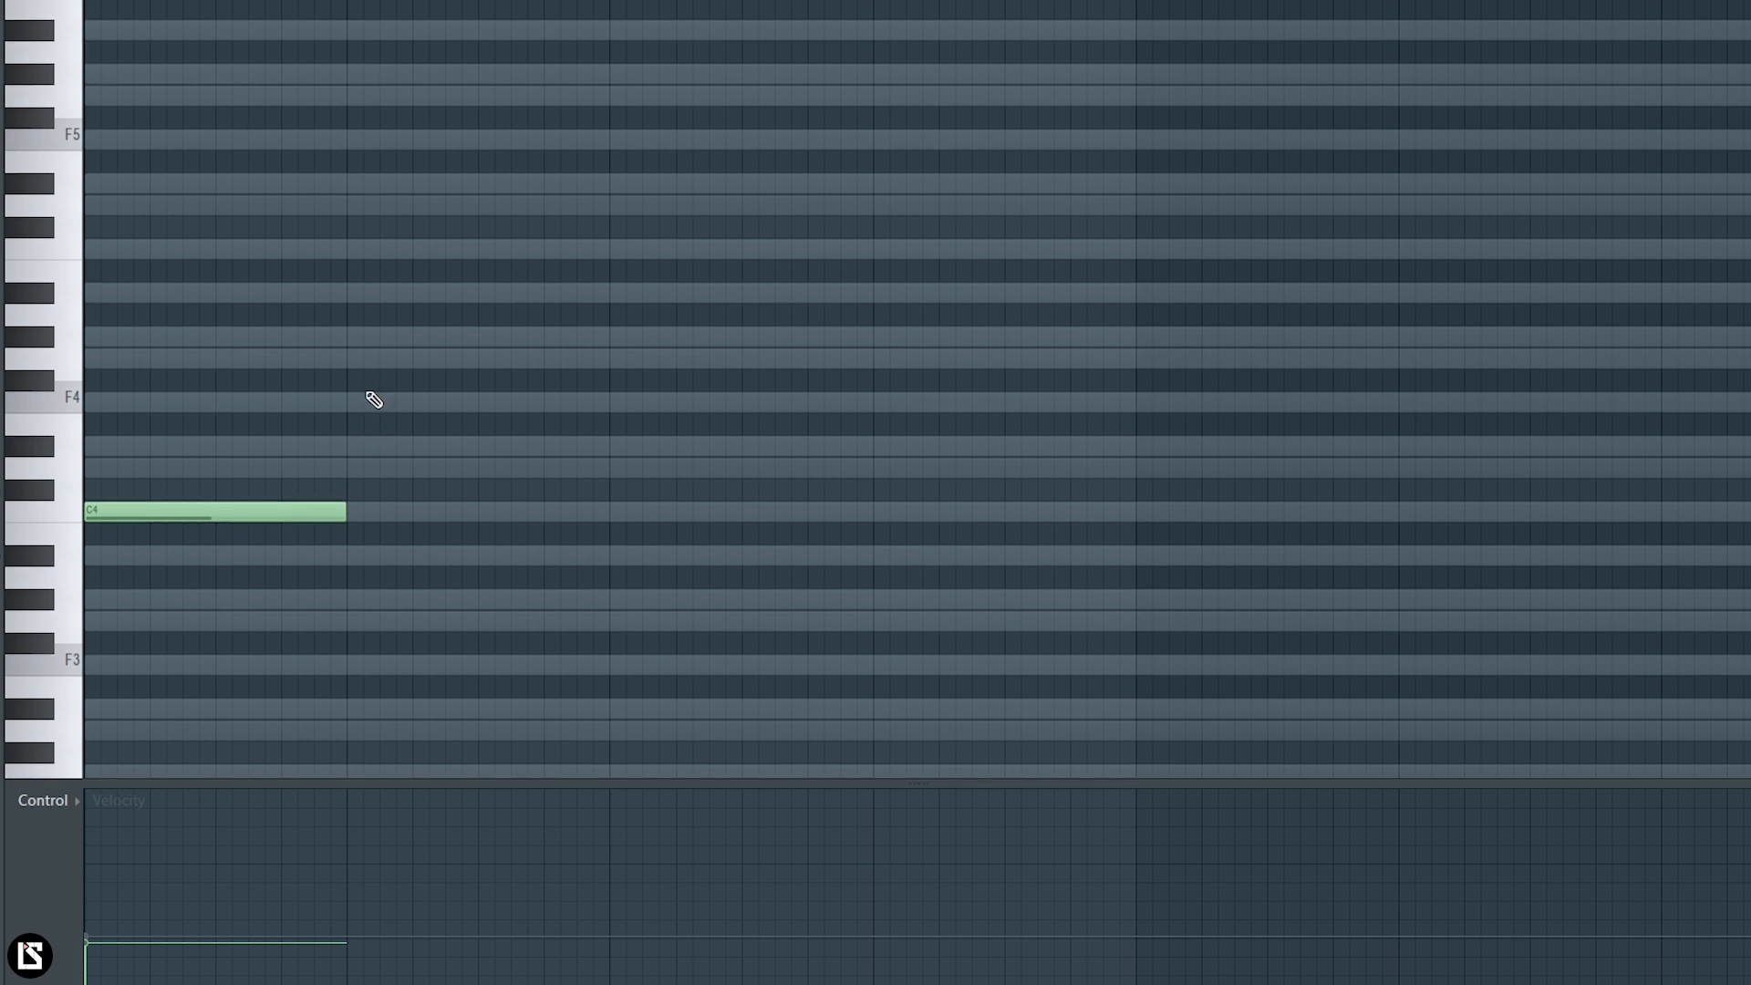
scroll(715, 208, "down", 2)
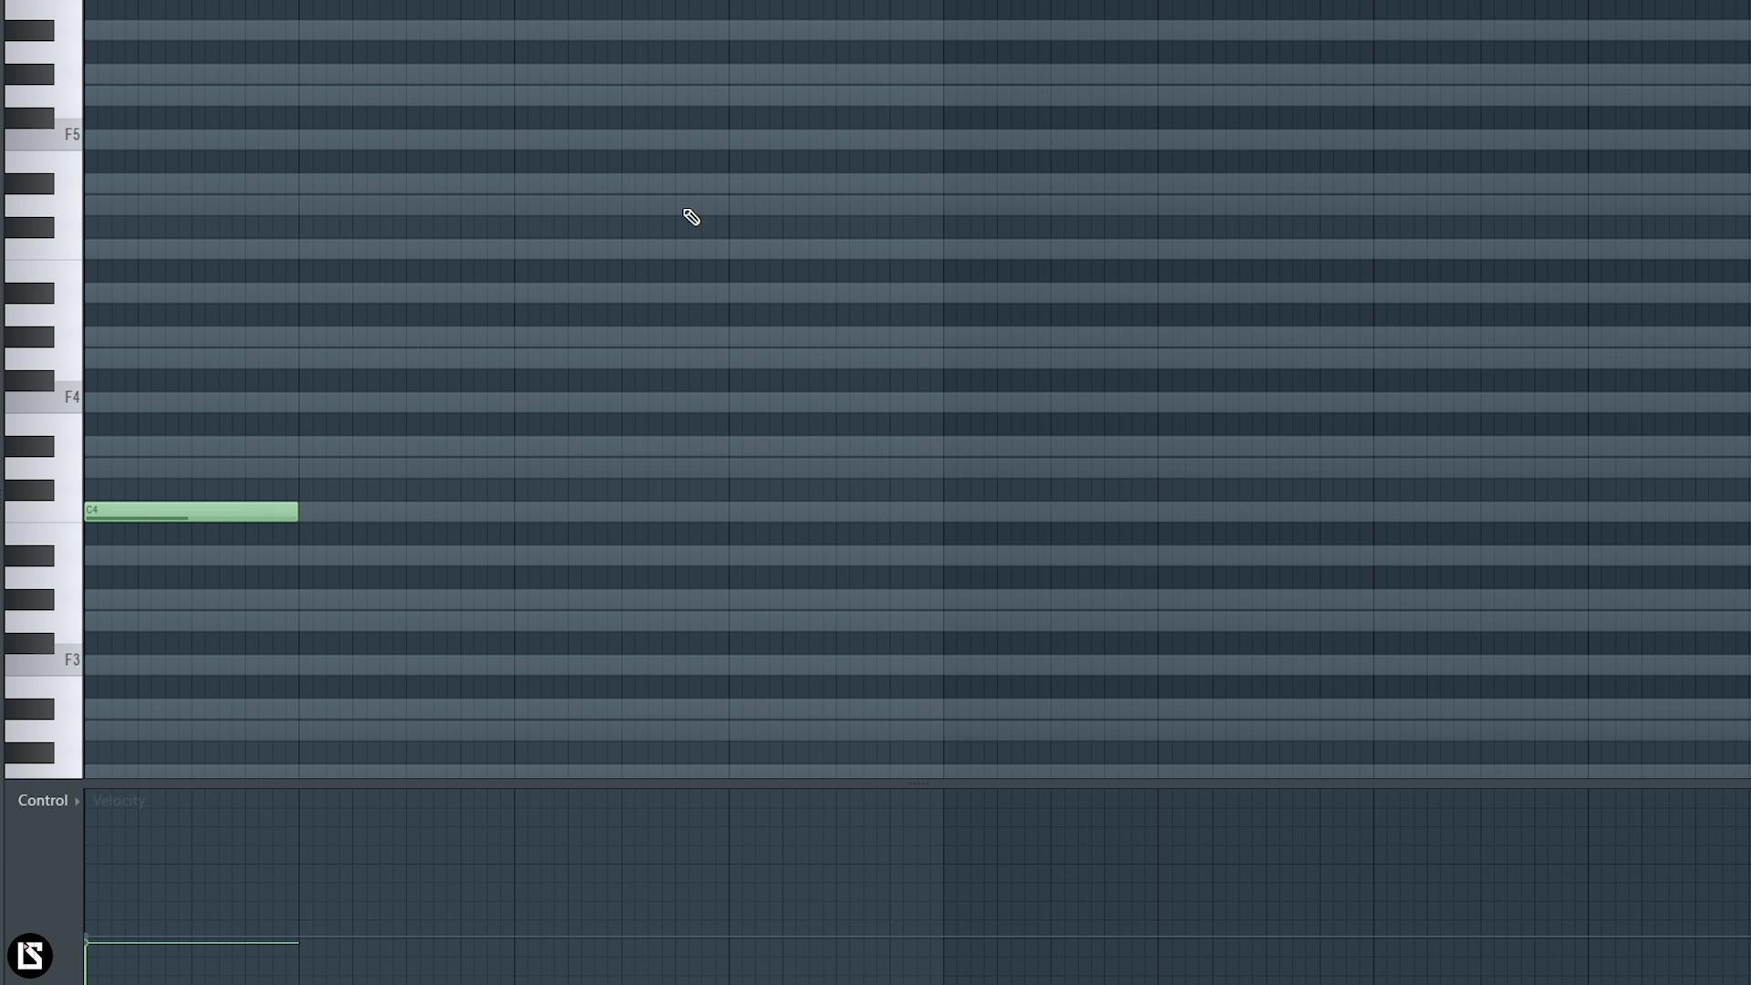
scroll(741, 170, "up", 2)
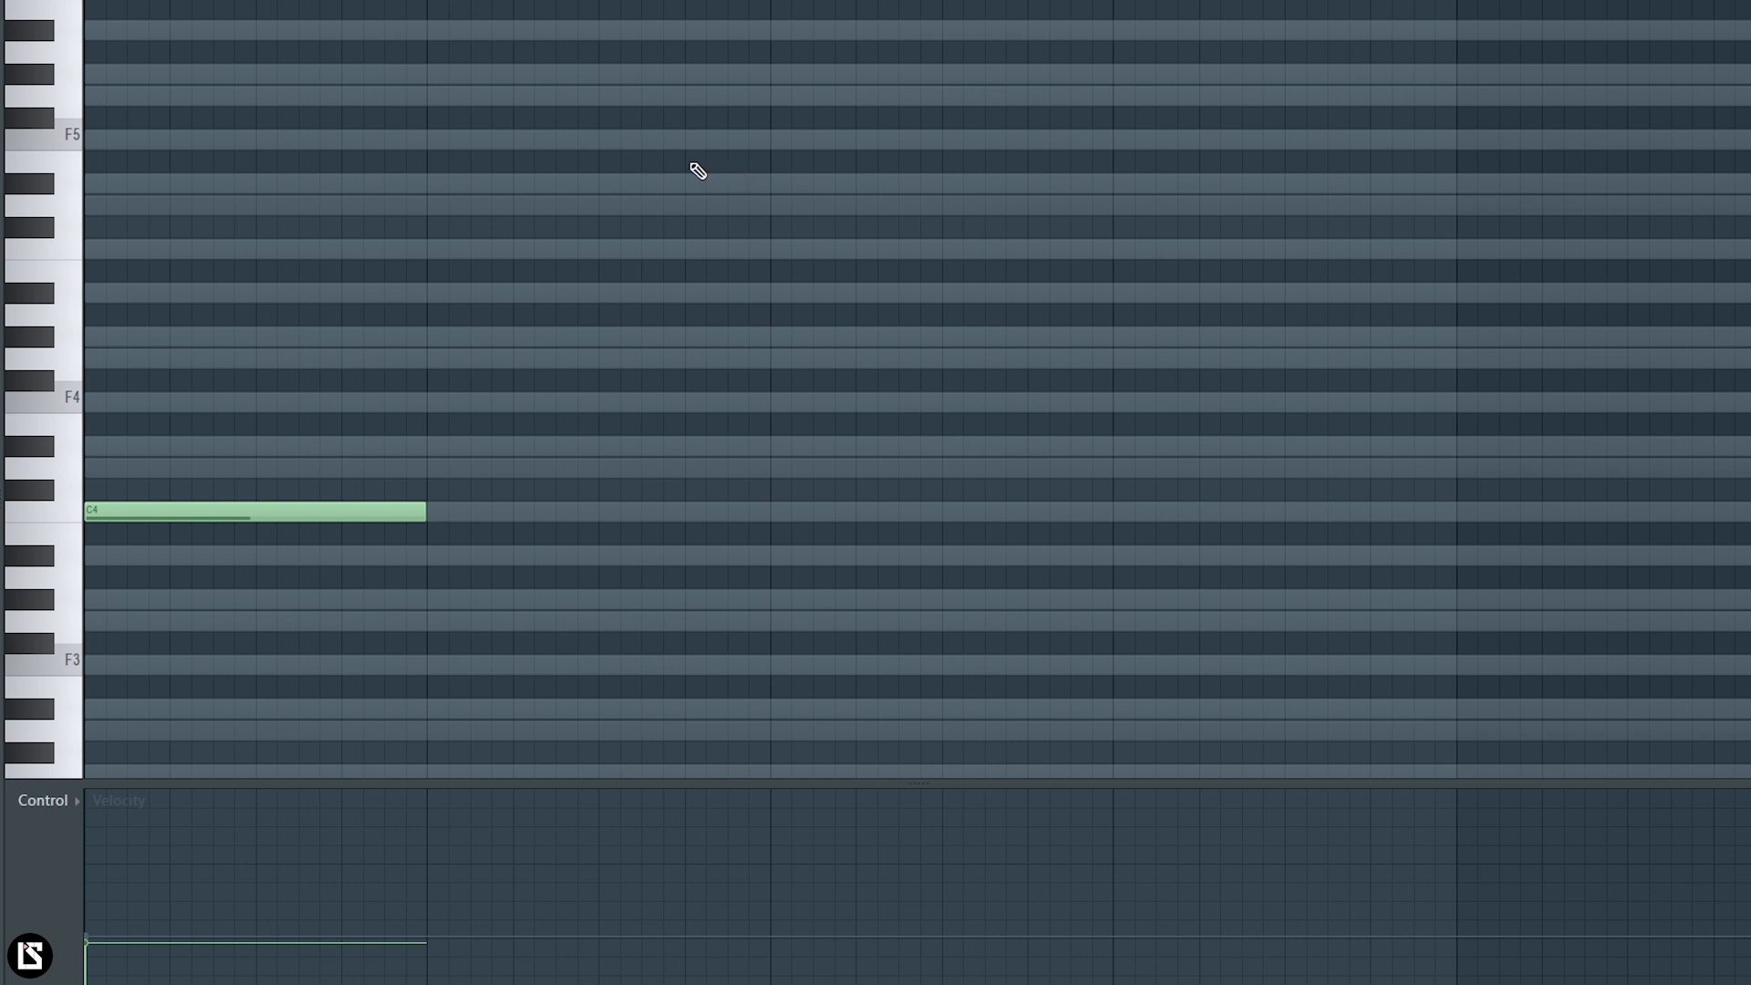
left_click(128, 446)
left_click(128, 359)
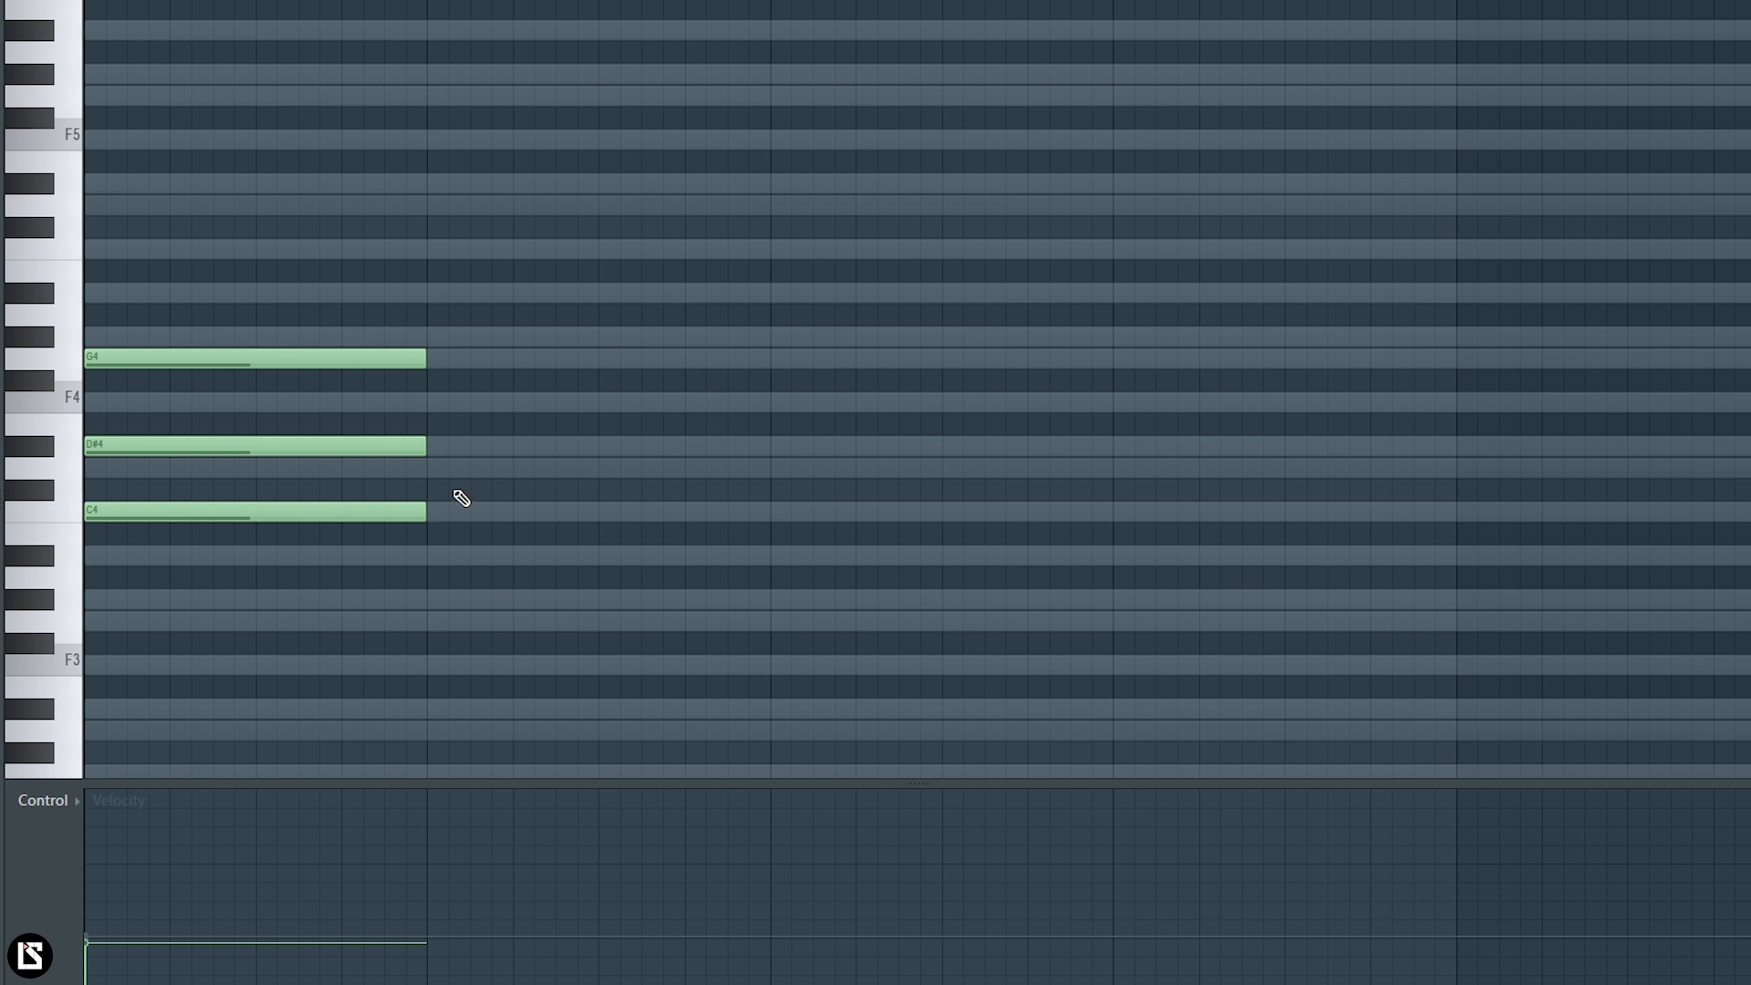
- Shorten all three notes of the C minor chord to three beats
left_click(367, 516)
key("ctrl+a")
left_click_drag(421, 354, 341, 357)
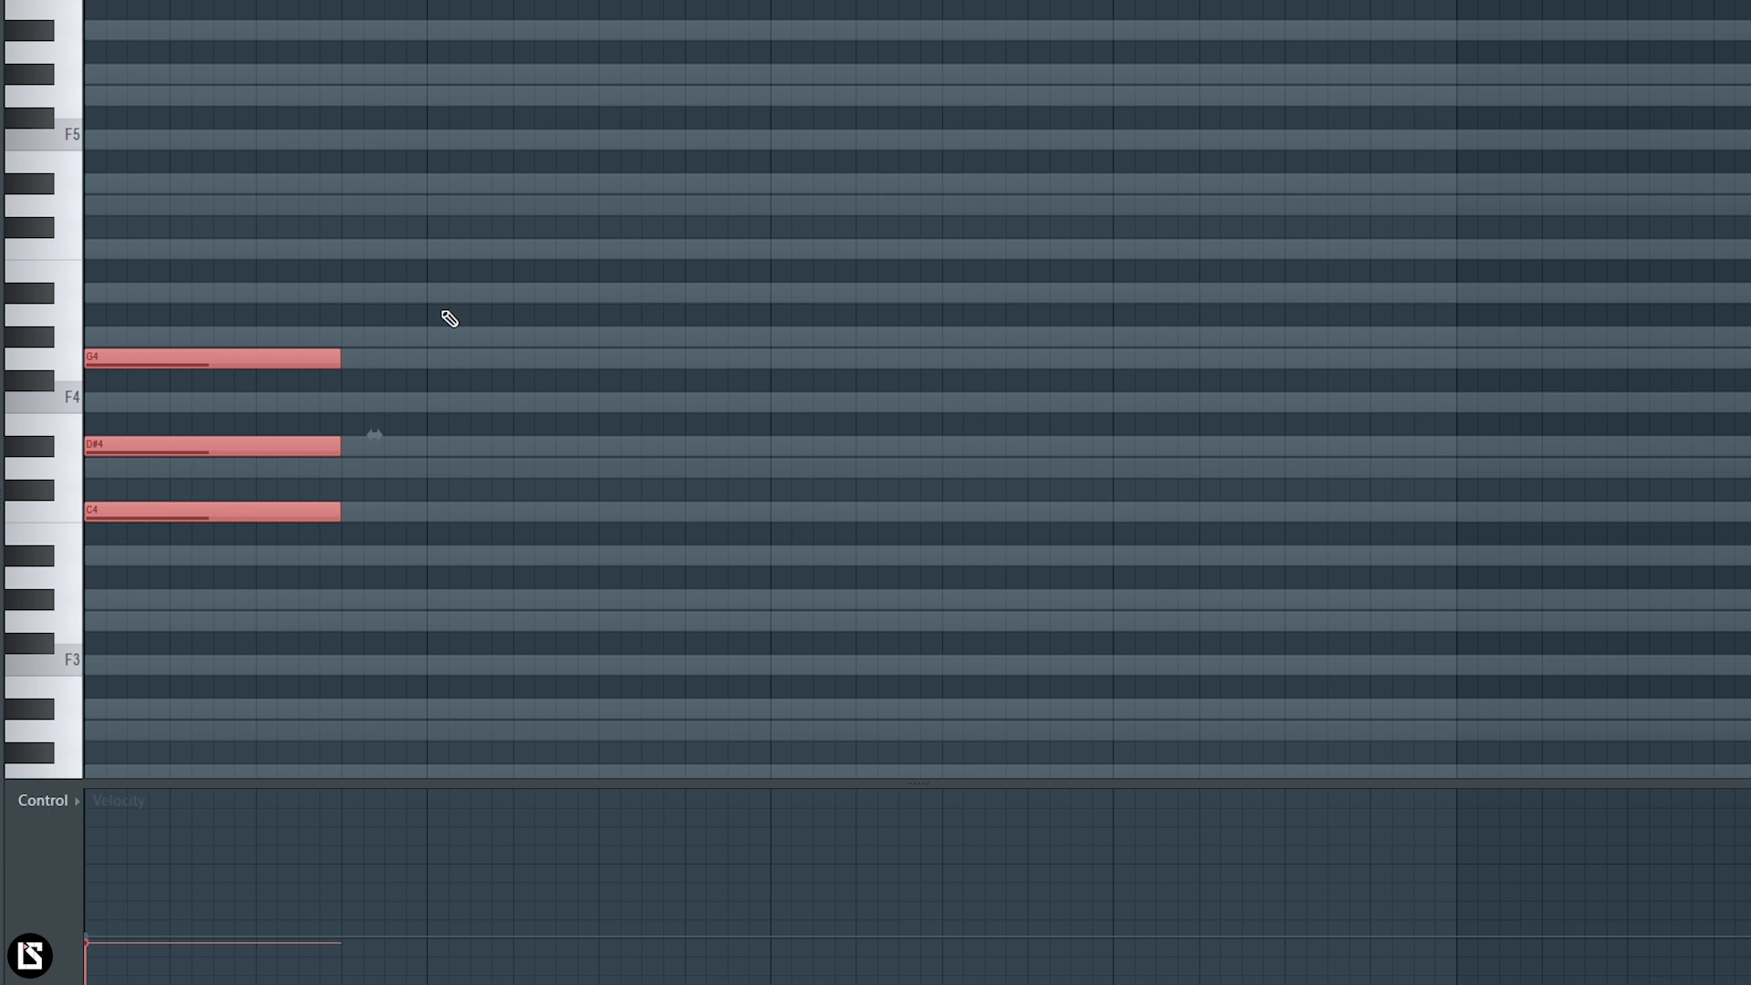
key("ctrl+d")
left_click(289, 505)
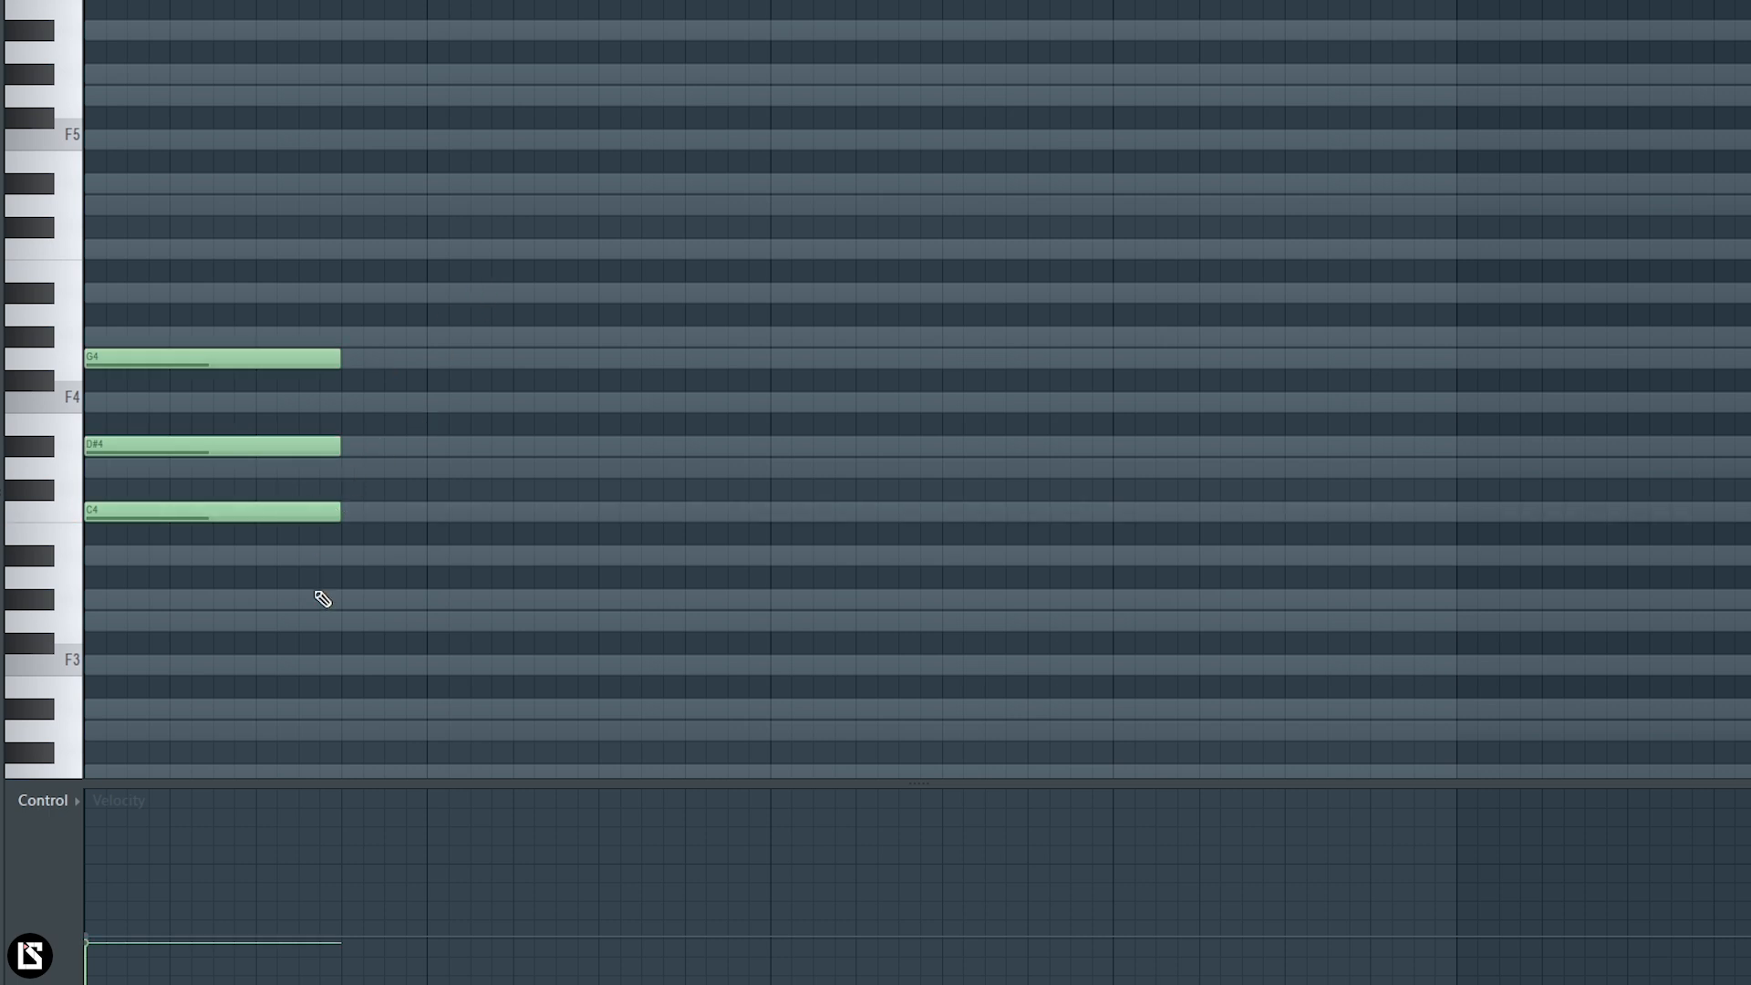
- Place a three-beat G3 note on beat 3 of bar 1 and shorten the C minor chord to two beats
left_click(261, 627)
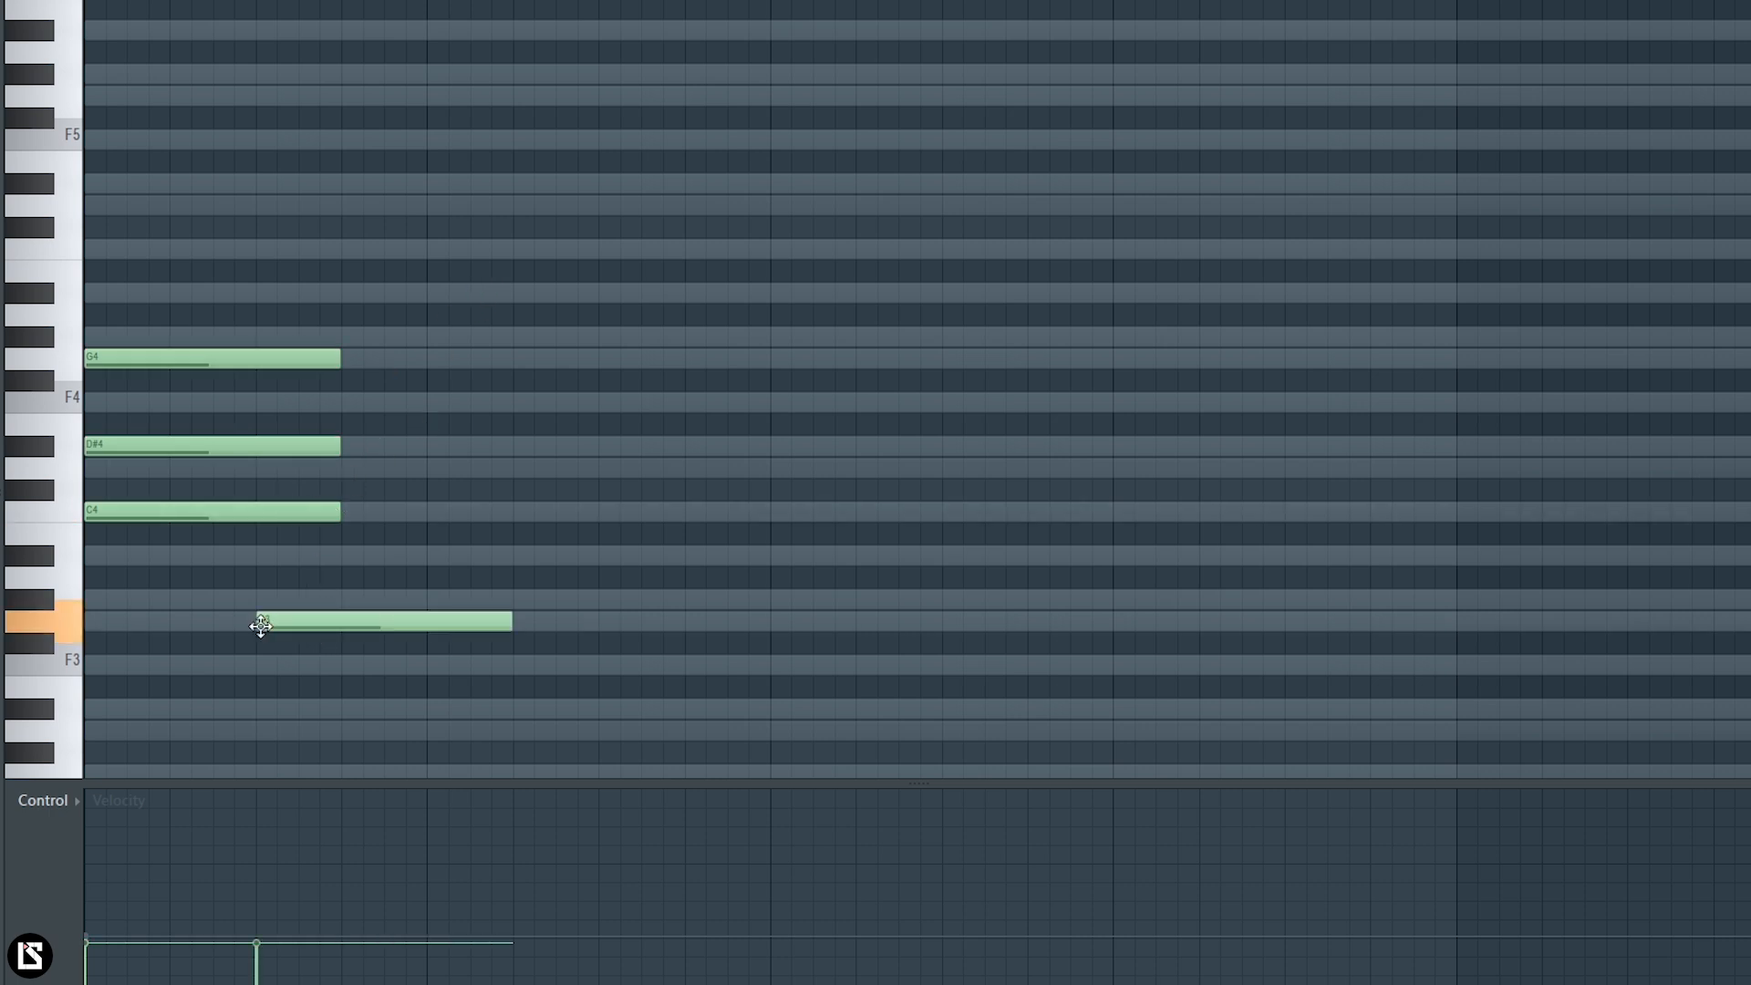
key("space")
key("space")
left_click_drag(319, 584, 337, 242)
left_click_drag(347, 384, 255, 386)
left_click(321, 401)
- Add A#3 and D4 above the G3 note to complete the second chord, and play the pattern
left_click(272, 629)
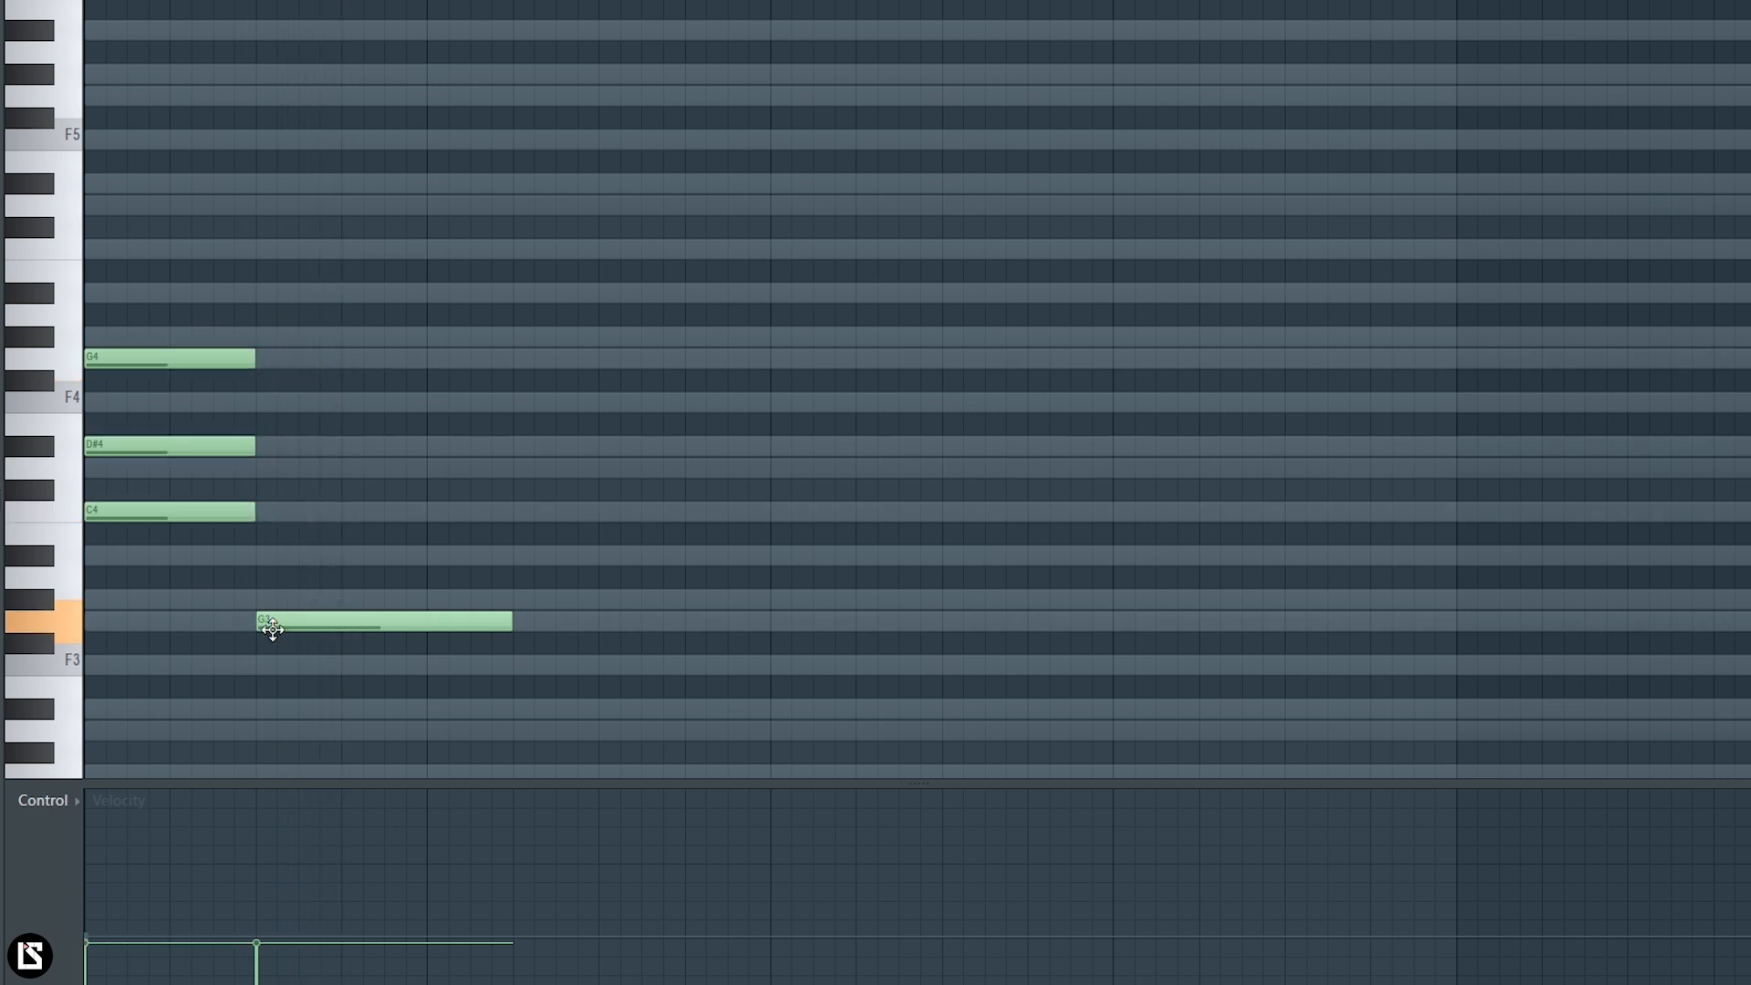
left_click(266, 558)
left_click(265, 469)
key("space")
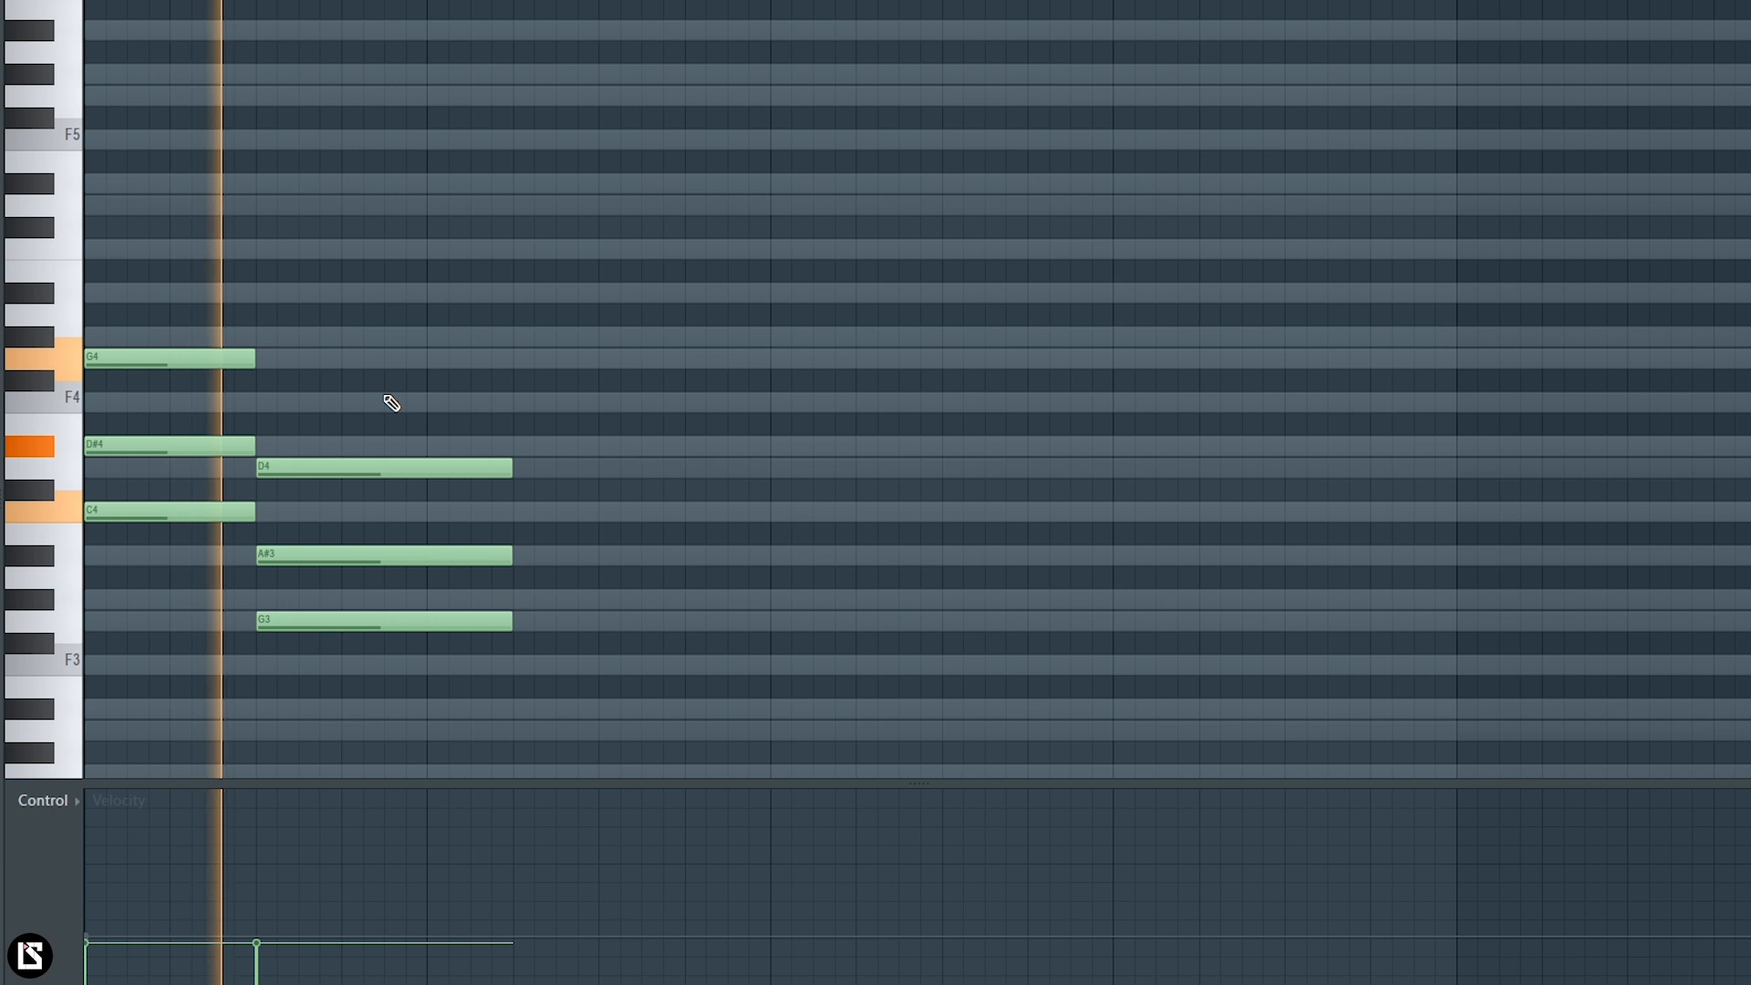
left_click_drag(422, 332, 520, 660)
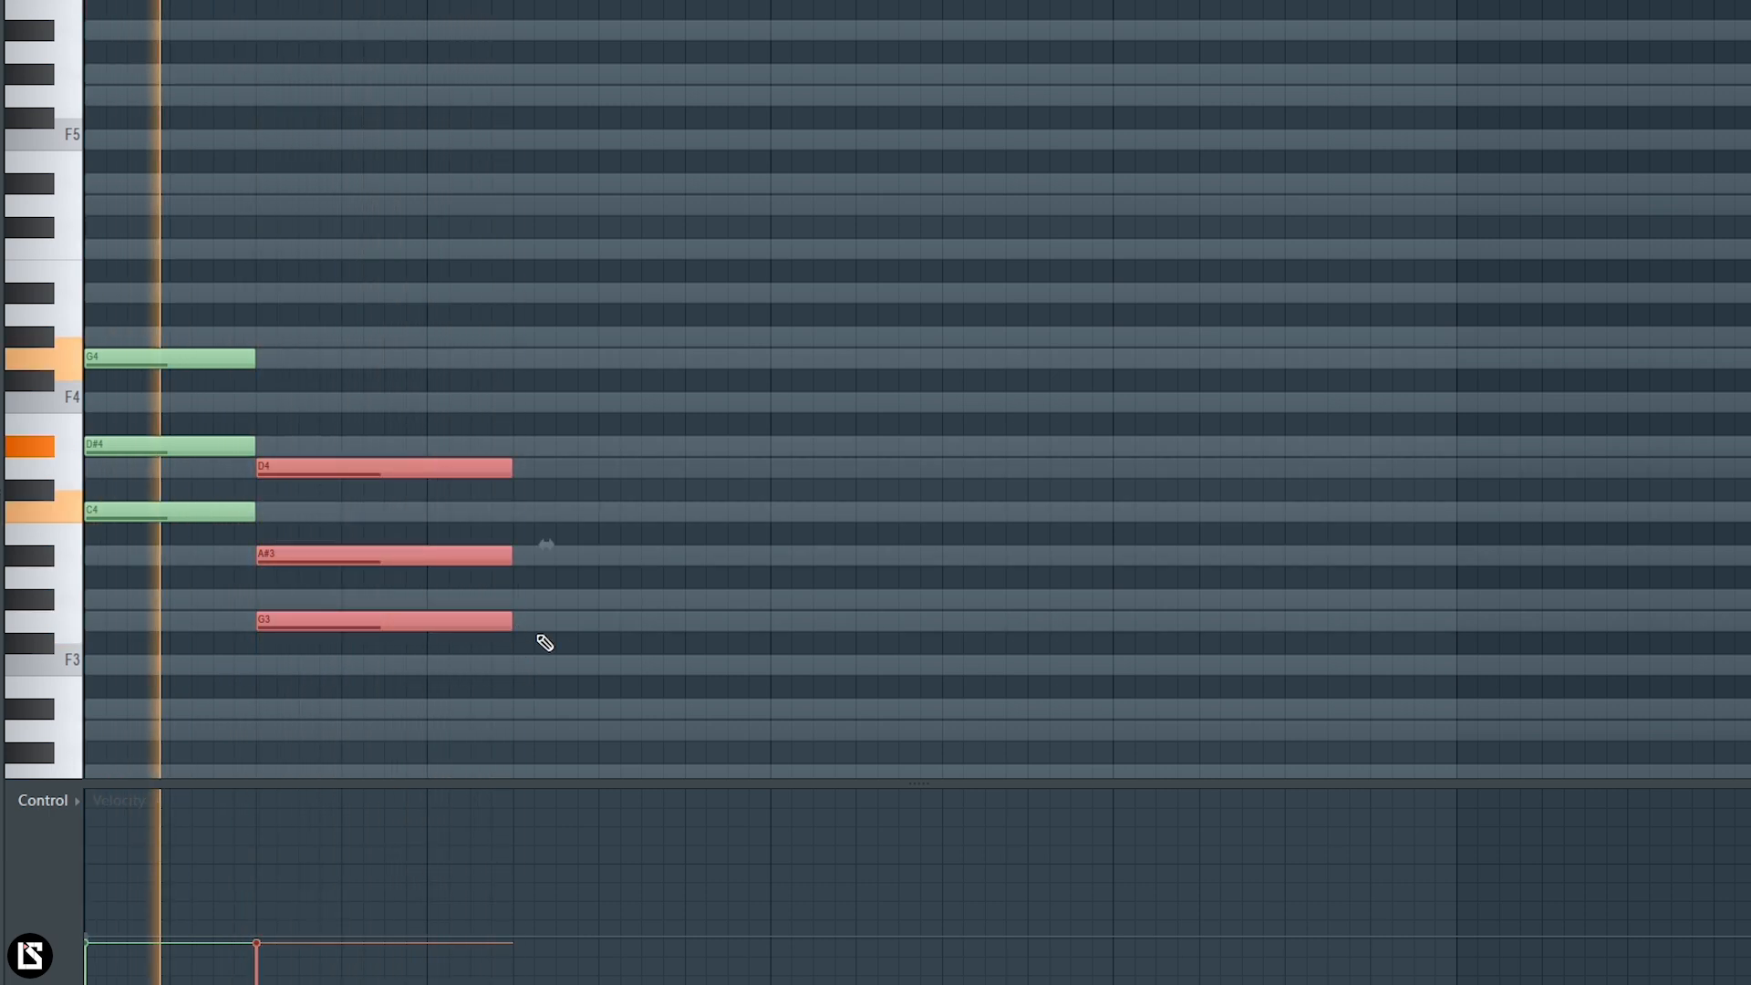
left_click(544, 643)
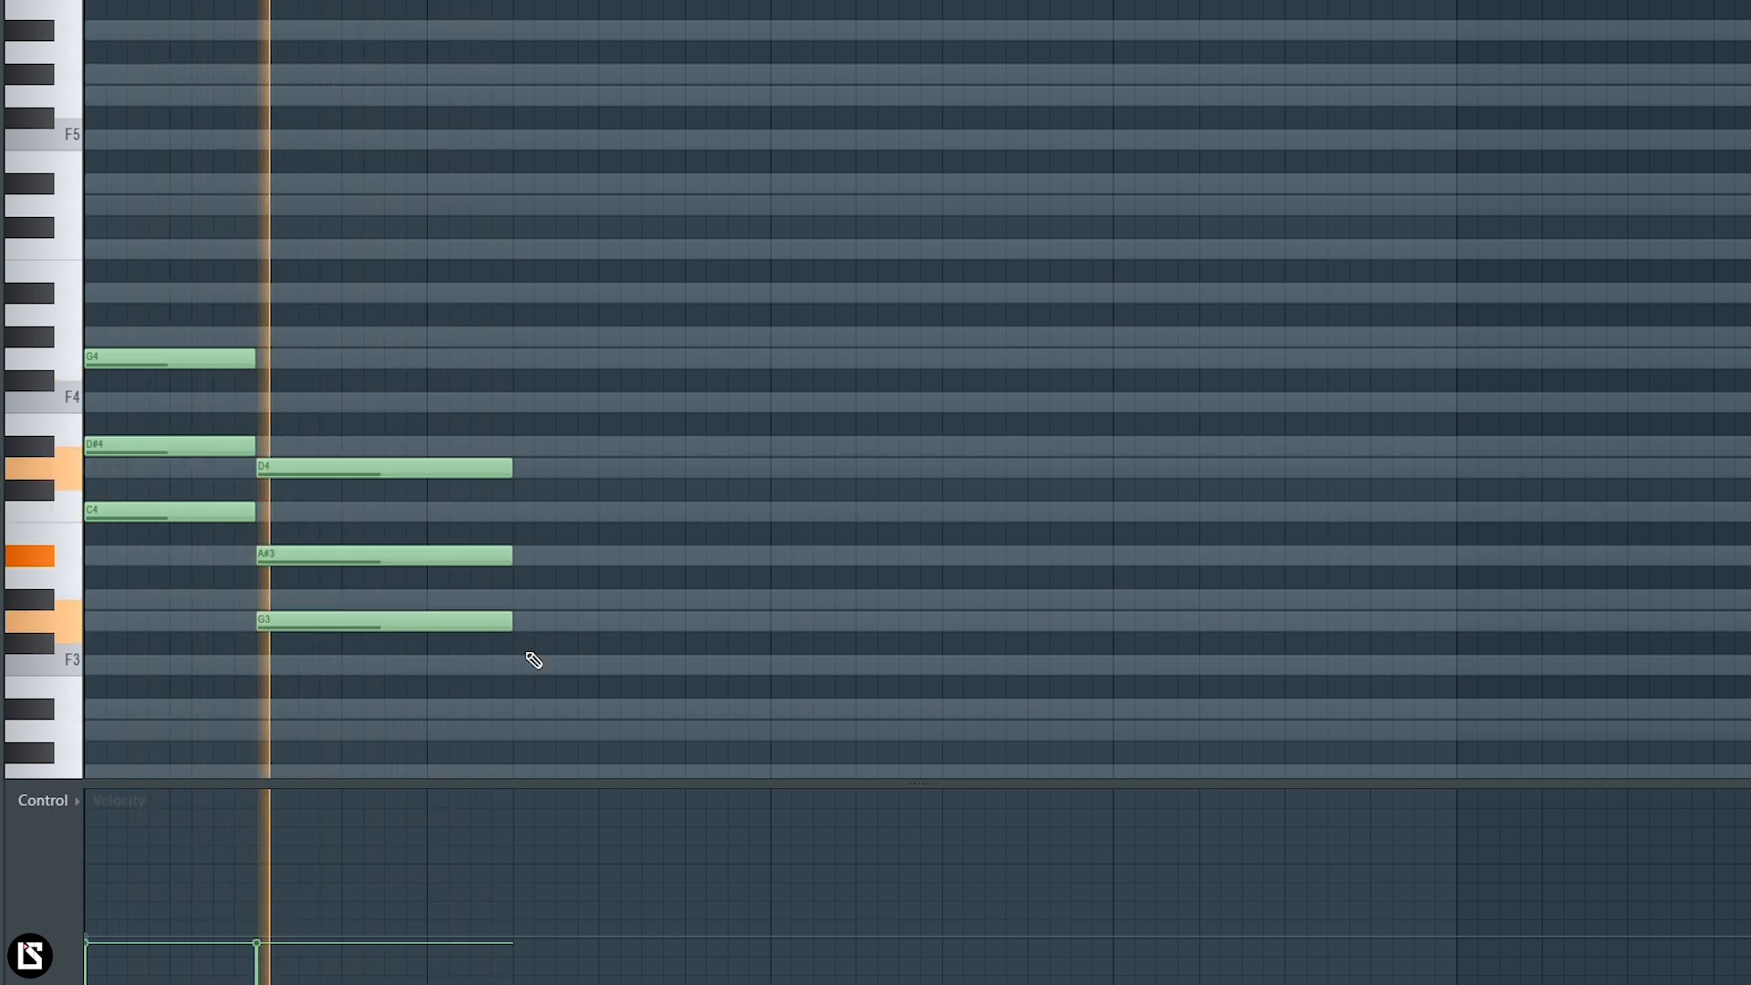
- Add a third chord of G#3, C4 and D#4 on beat 3 of bar 2
left_click(604, 599)
left_click(604, 512)
left_click(608, 446)
- Lengthen the second and third chords to one full bar each
mouse_move(365, 349)
left_mouse_down()
mouse_move(586, 608)
mouse_move(859, 714)
left_mouse_up()
key("space")
left_click_drag(851, 606, 943, 620)
key("space")
left_click(530, 724, "ctrl")
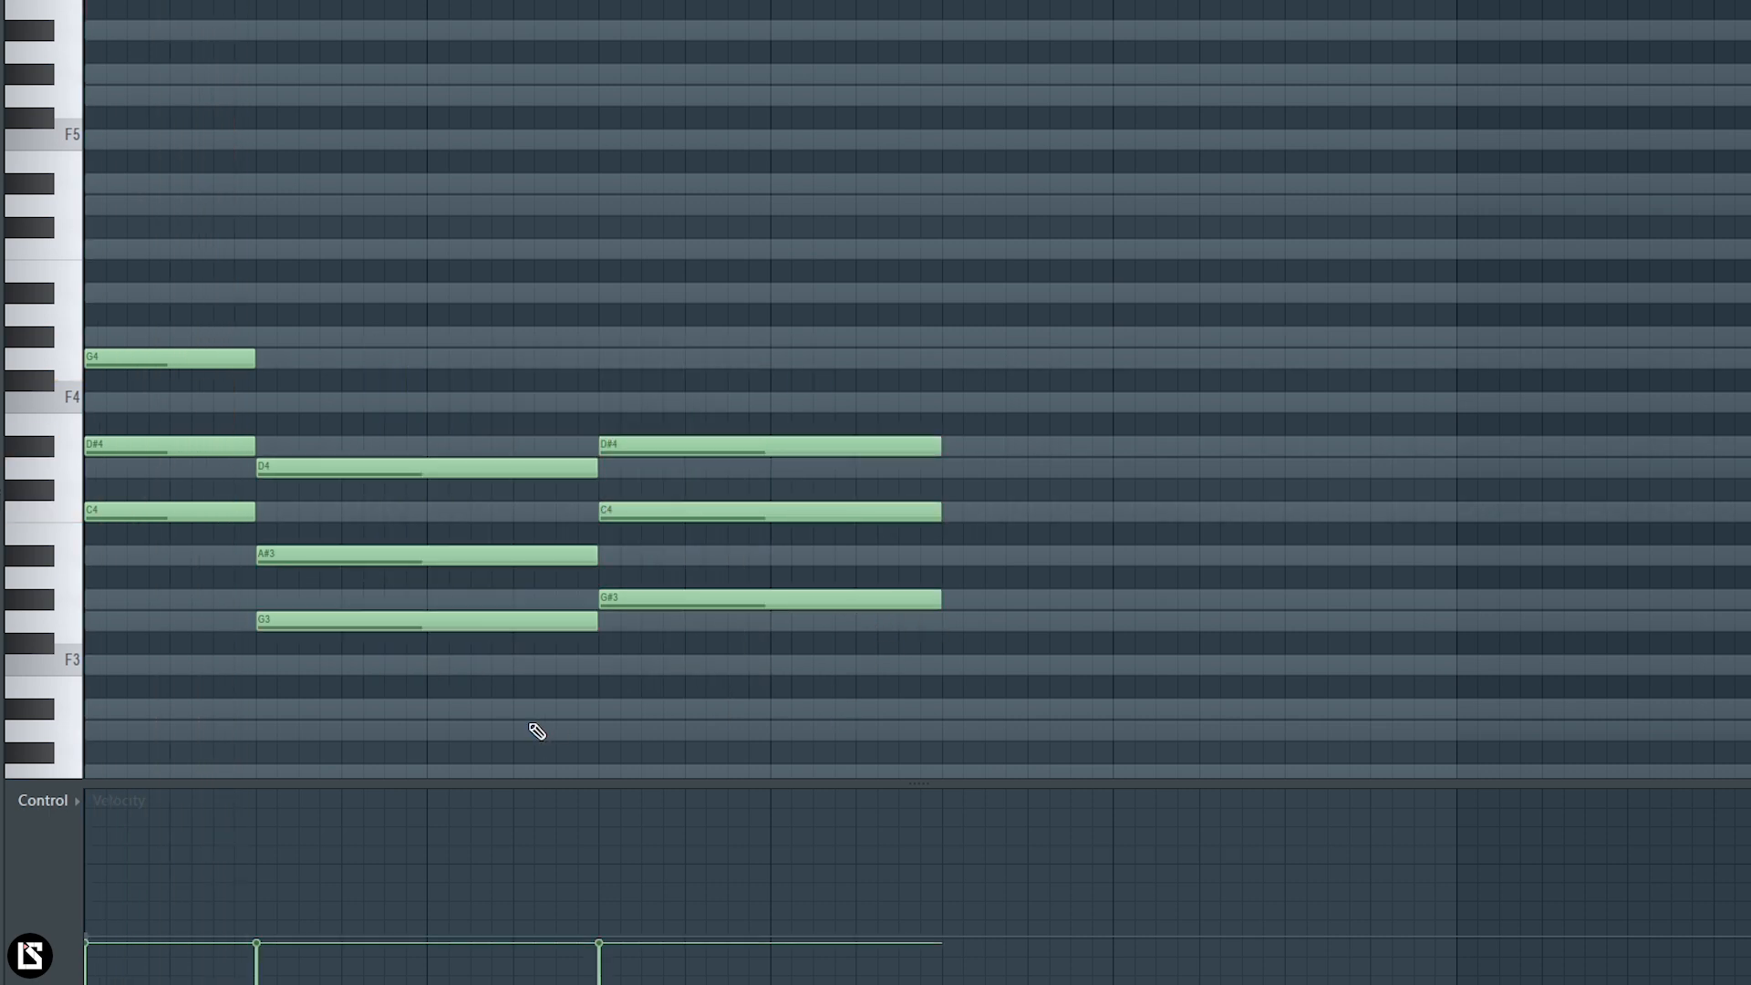
- Play back the three-chord progression from the start to check its rhythm
key("space")
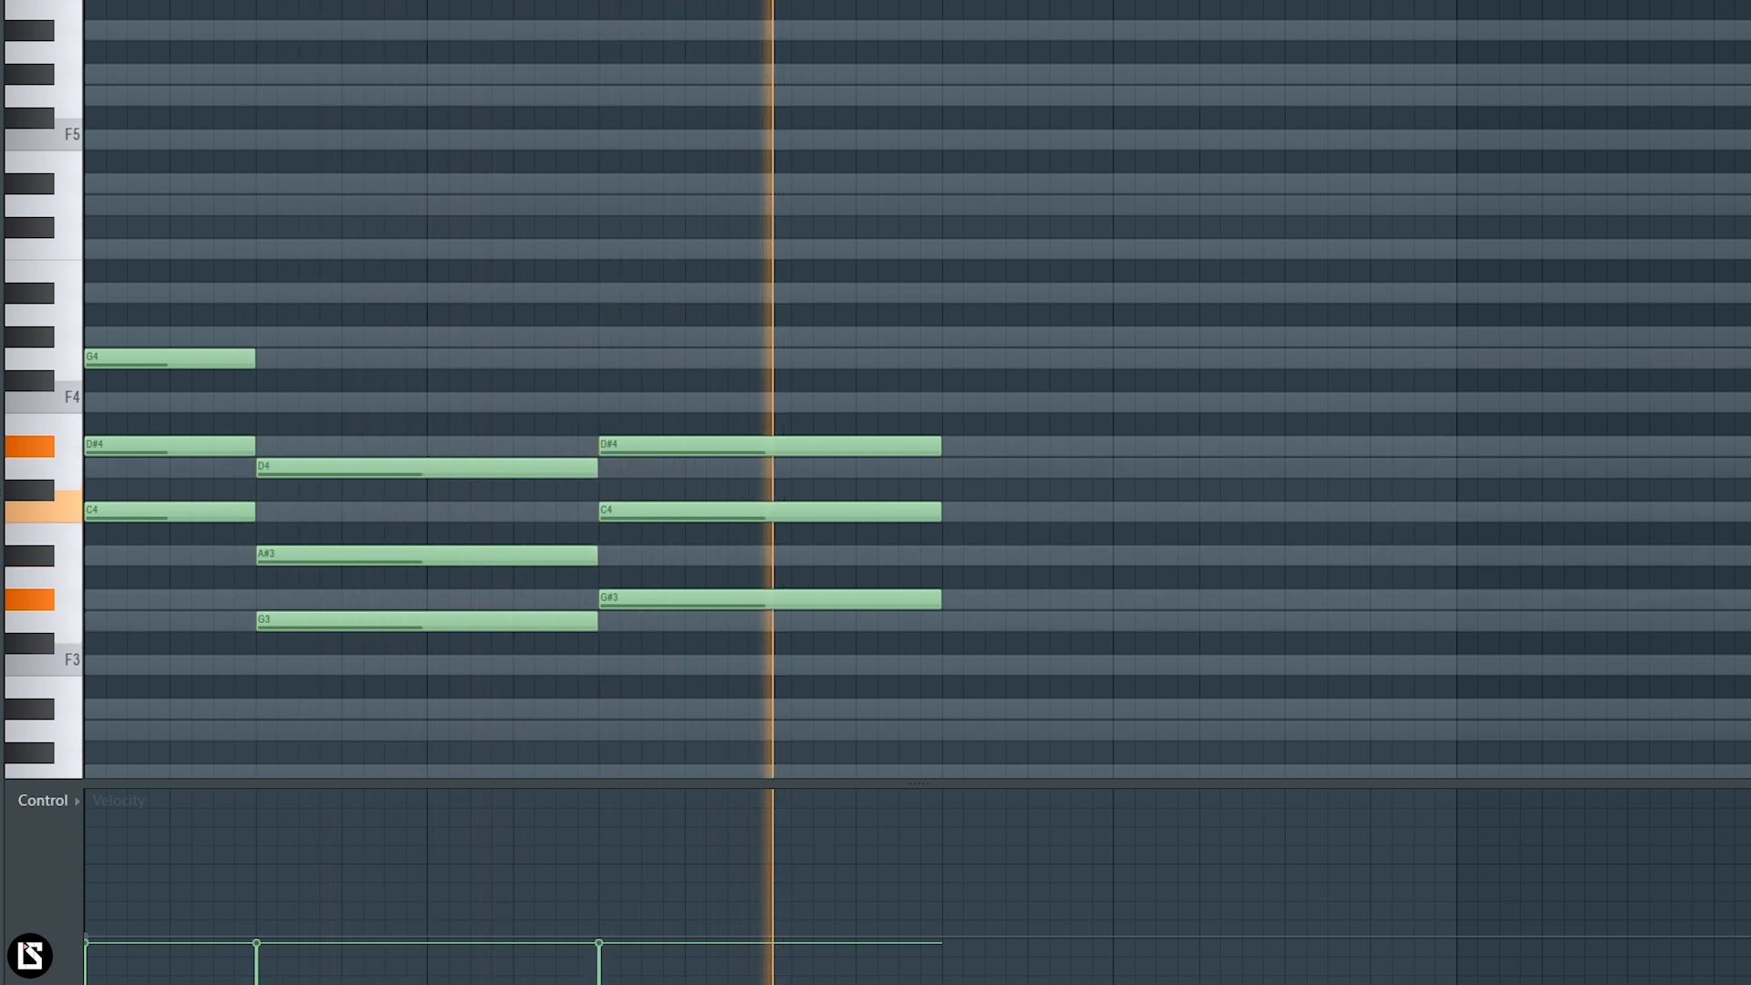
key("space")
key("space")
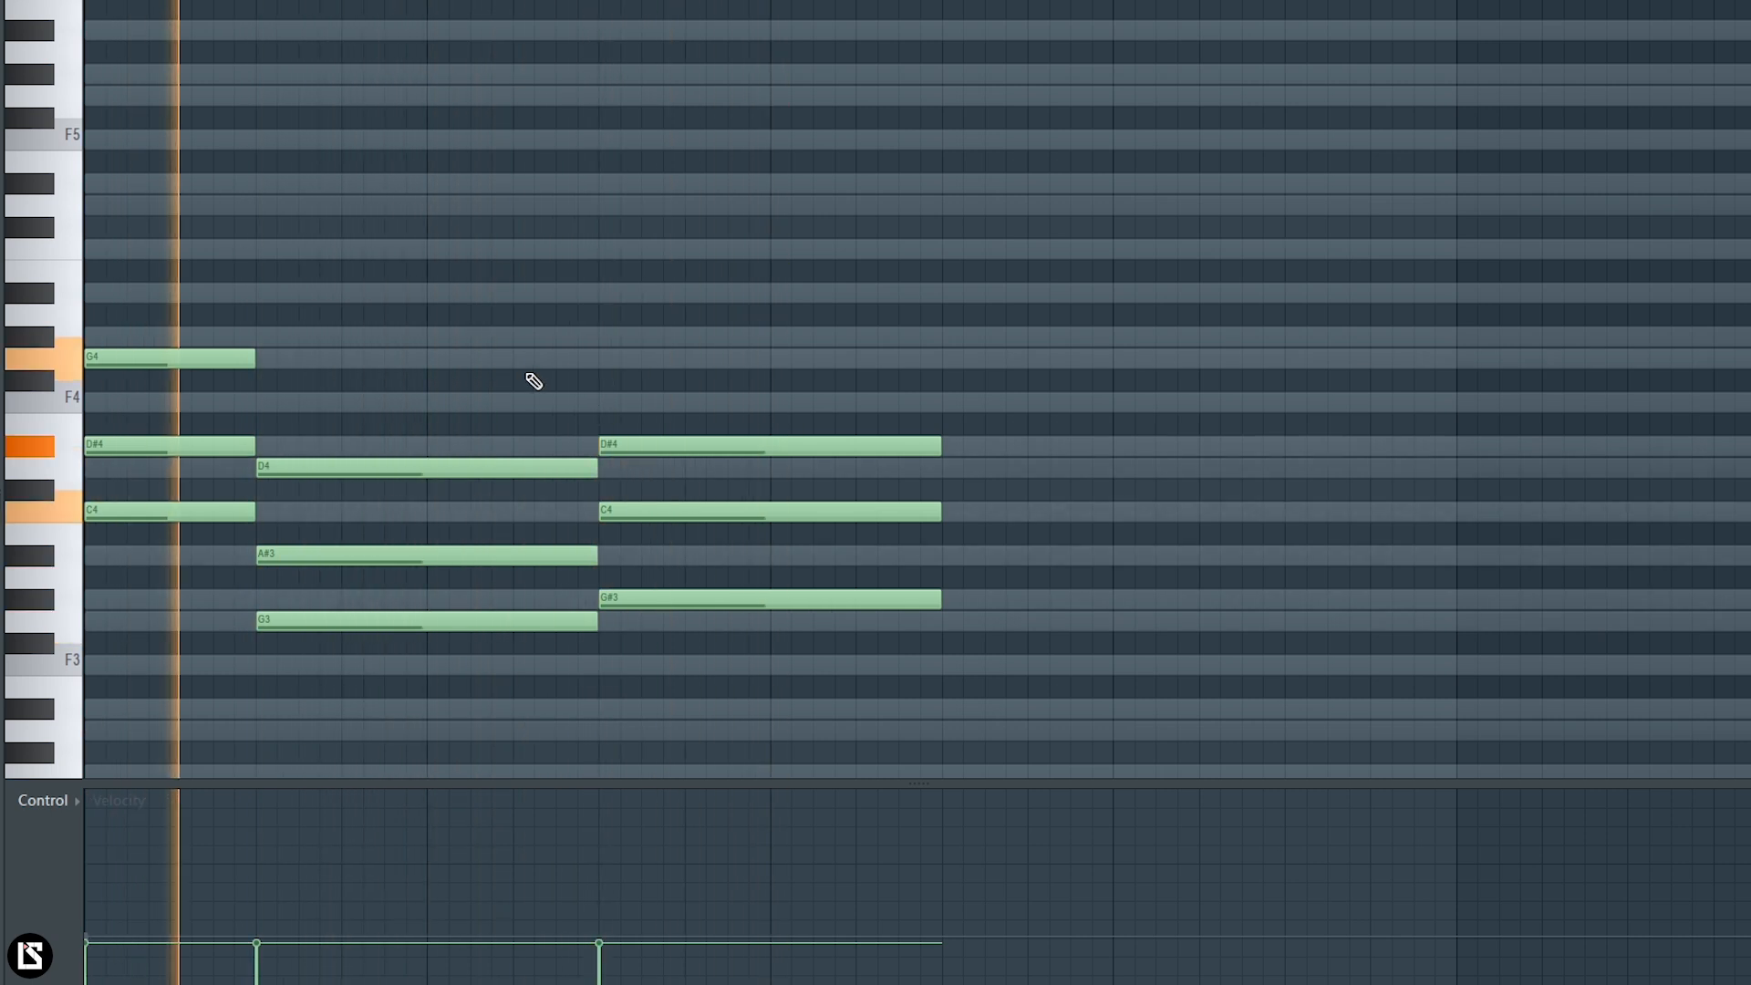
key("space")
key("space")
key("space")
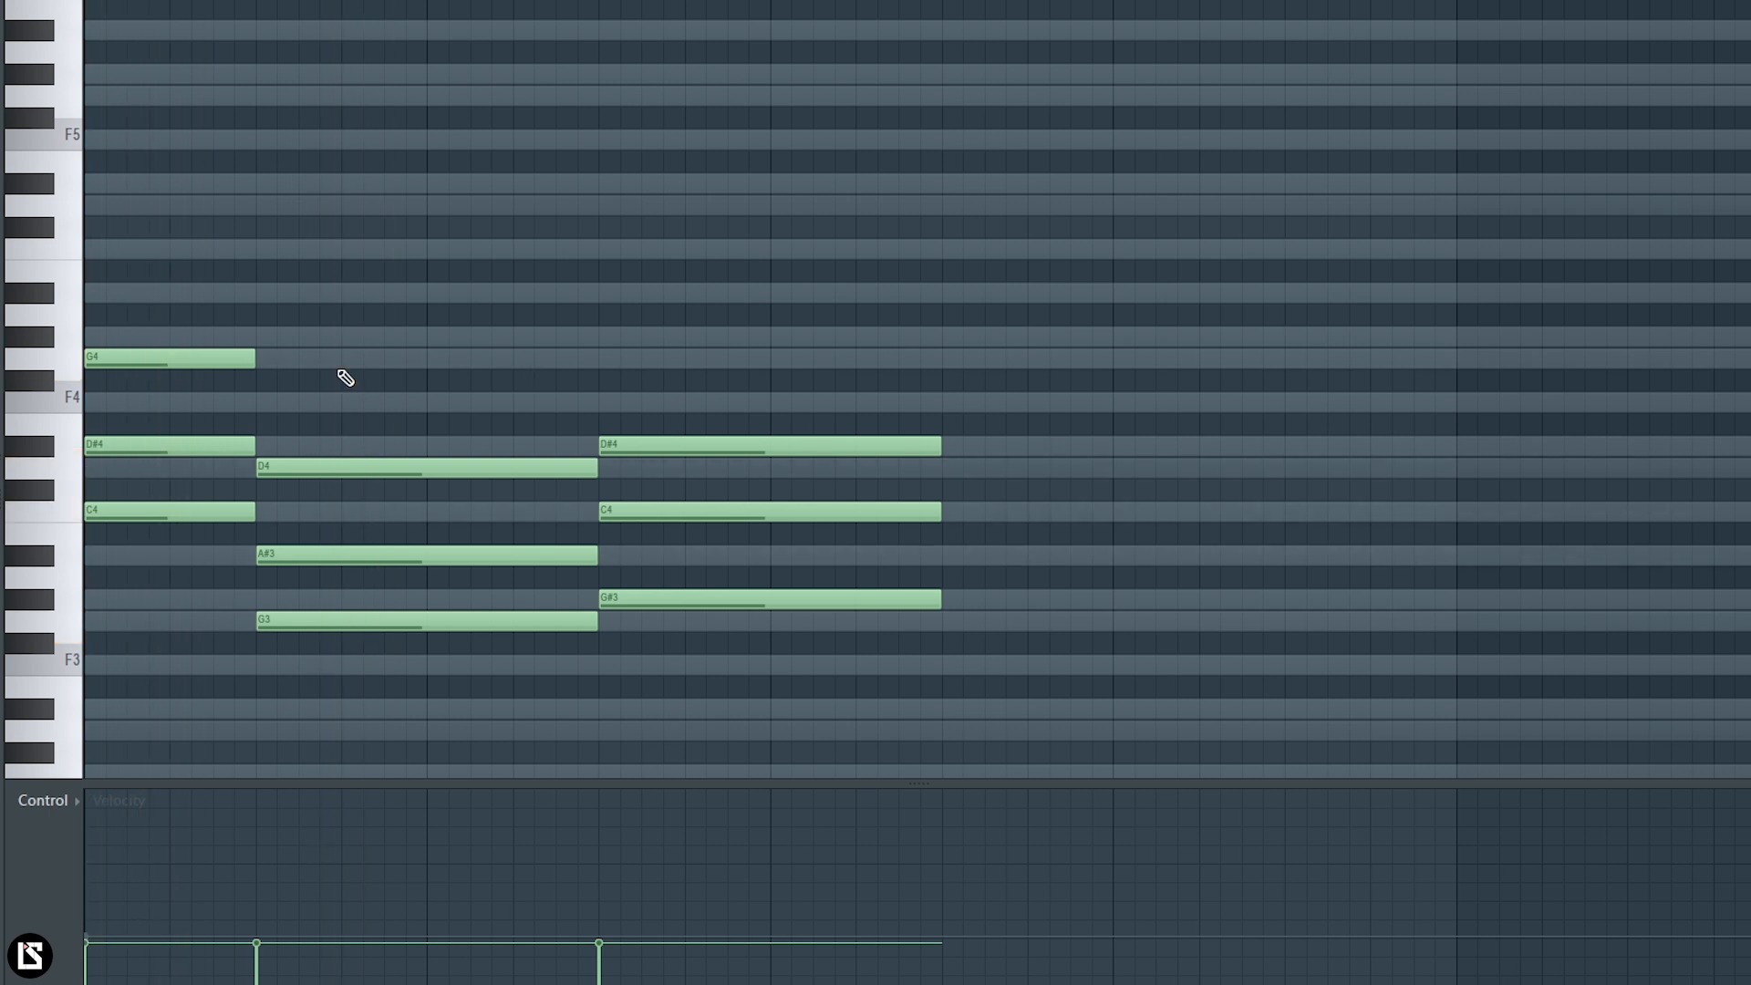
- Shift the second and third chords one beat later, and the third chord by one further beat
left_click_drag(321, 310, 803, 771)
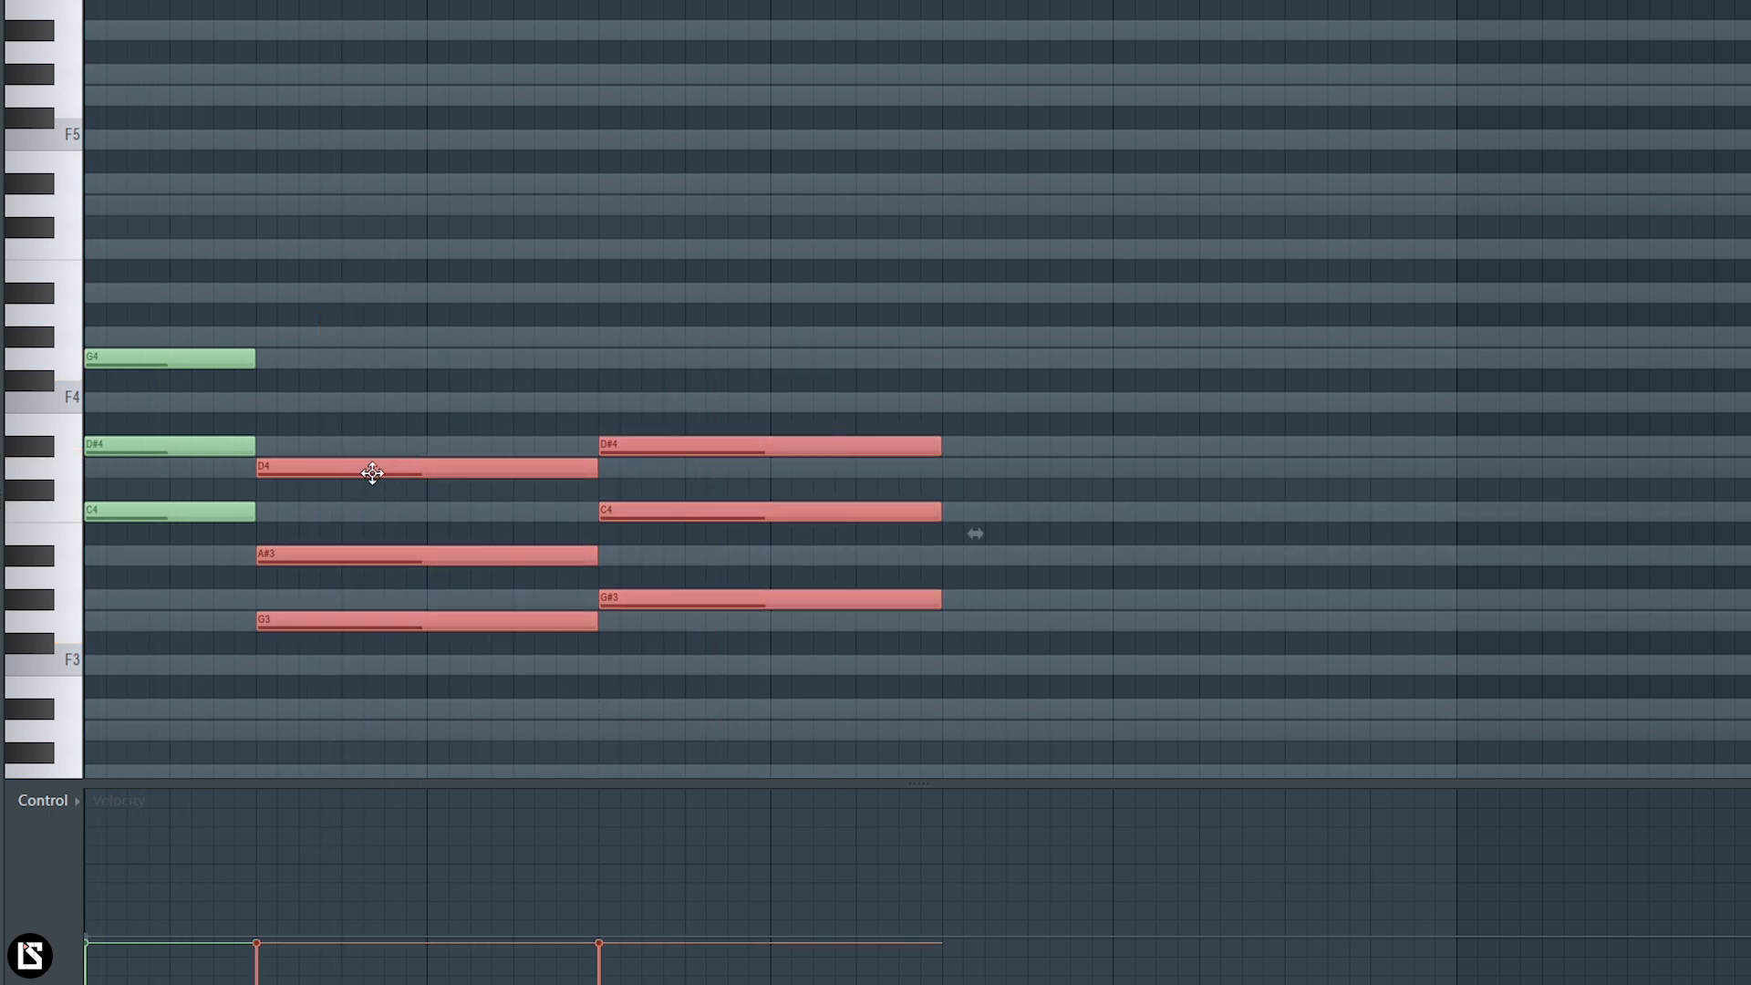
key("space")
left_click_drag(371, 472, 456, 472)
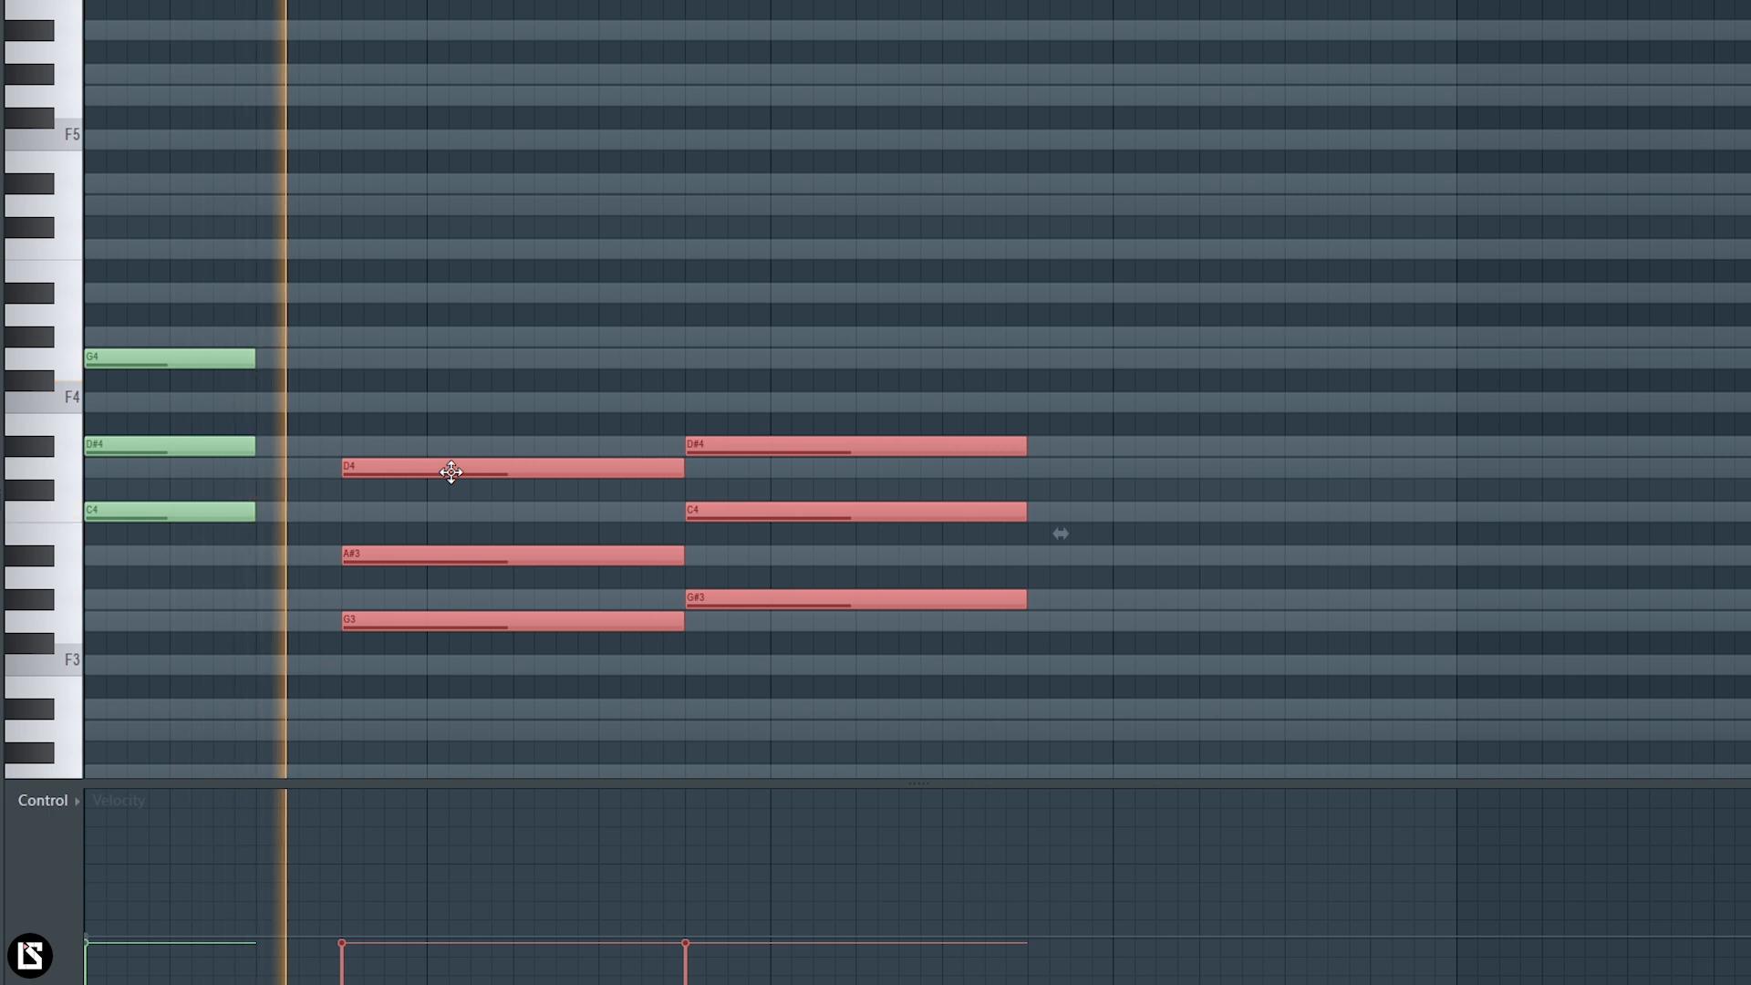
left_click_drag(802, 328, 838, 675)
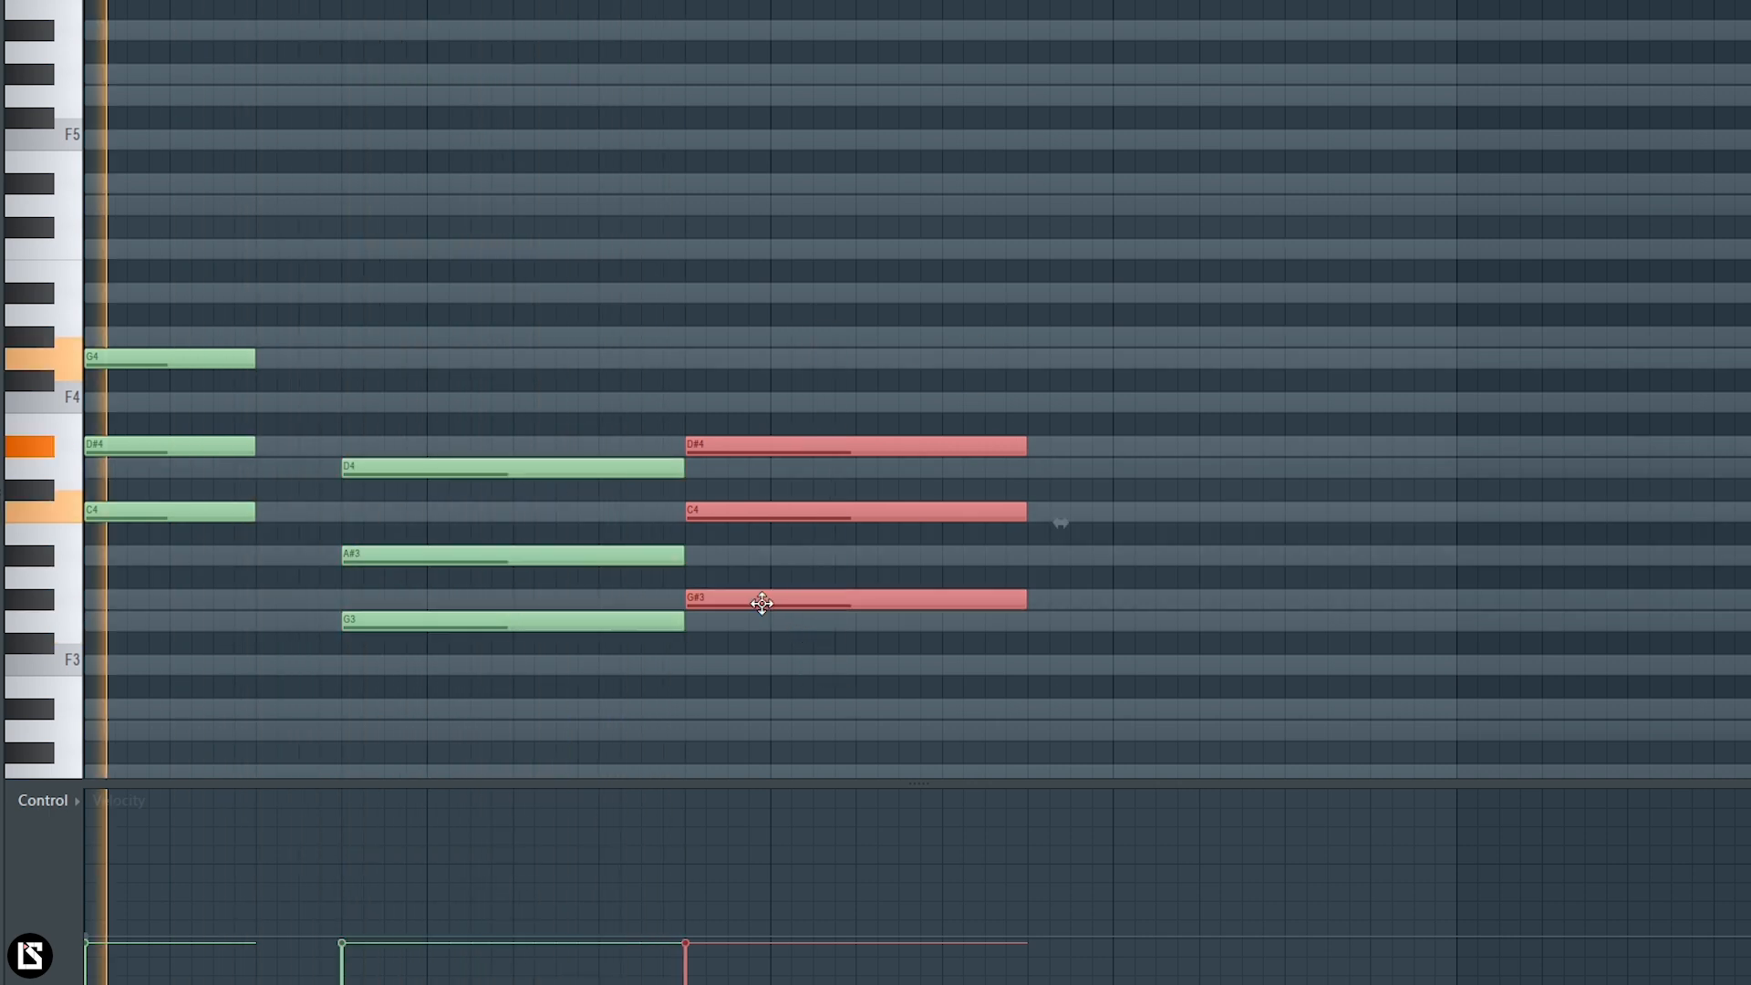
left_click_drag(762, 603, 837, 603)
- Lengthen the first chord to three beats, the second to five beats and the third to two bars
left_click_drag(146, 251, 343, 532)
left_click_drag(449, 305, 768, 623)
left_click(983, 397)
left_click_drag(982, 395, 1466, 612)
- Duplicate the four-bar chord progression directly after itself and transpose all the notes up one octave
left_click(611, 168)
scroll(611, 168, "down", 3)
left_click_drag(812, 129, 39, 760)
scroll(428, 244, "down", 1)
scroll(434, 252, "down", 2)
scroll(410, 258, "up", 2)
left_click_drag(605, 156, 86, 673)
left_click_drag(116, 303, 810, 294, "shift")
key("ctrl+d")
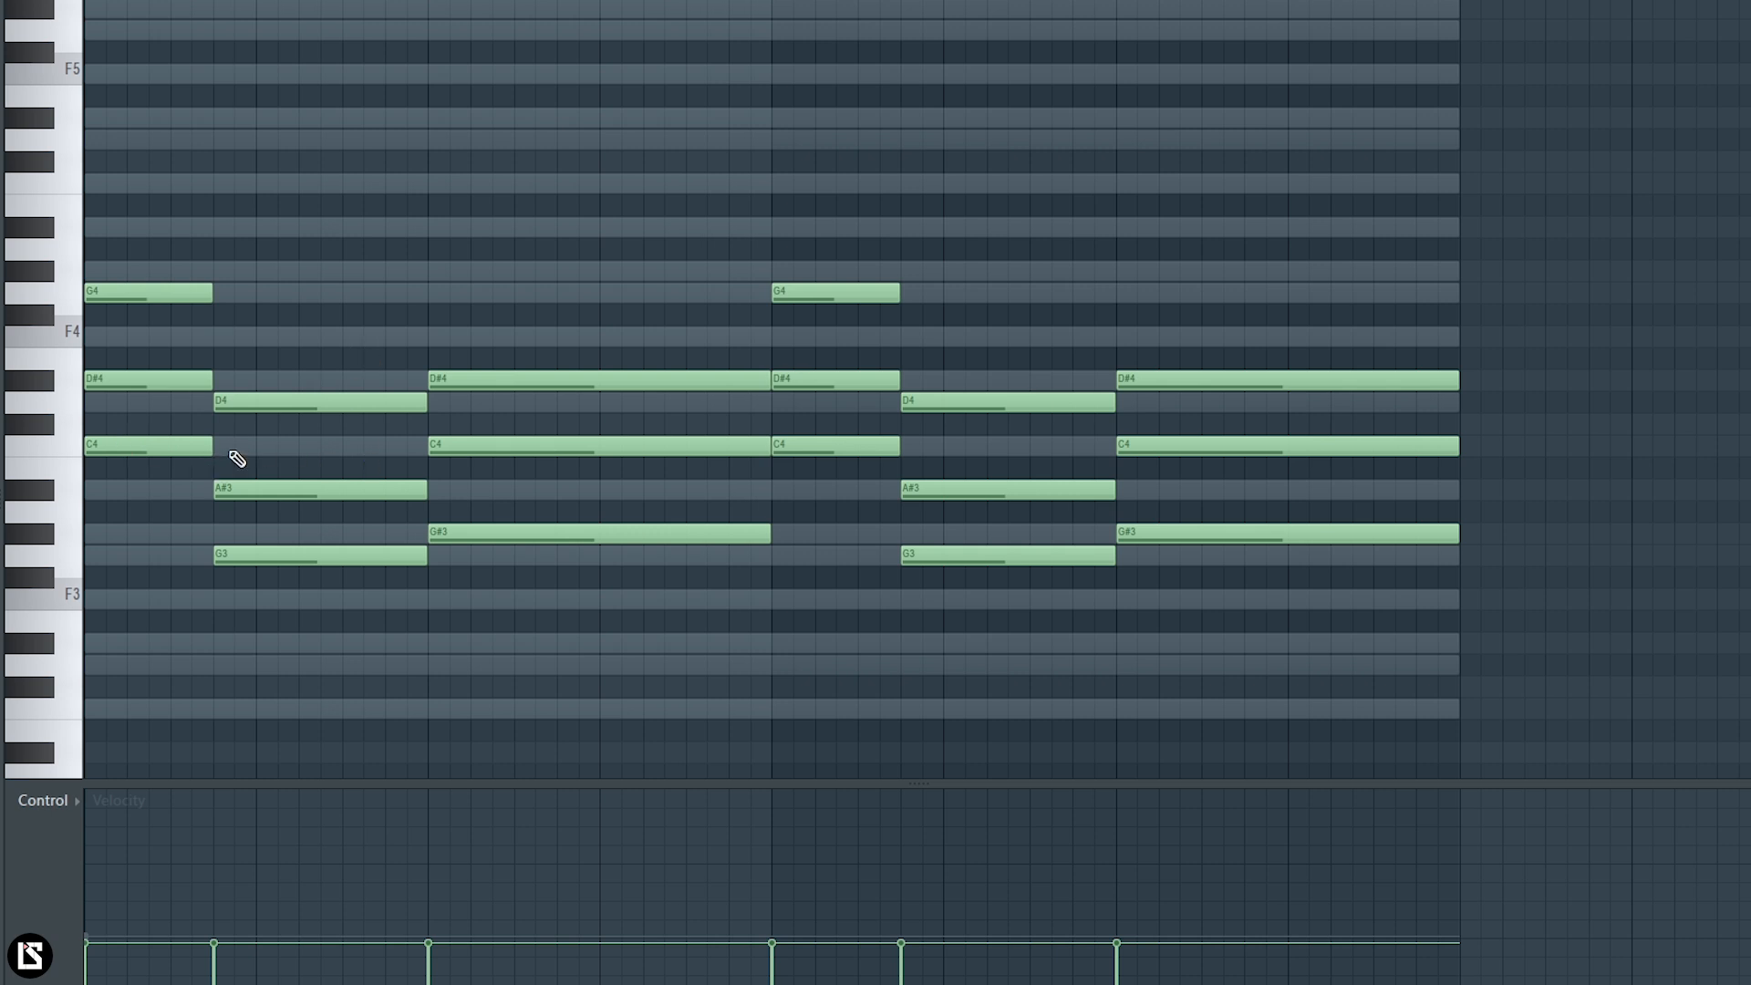
key("ctrl+Up")
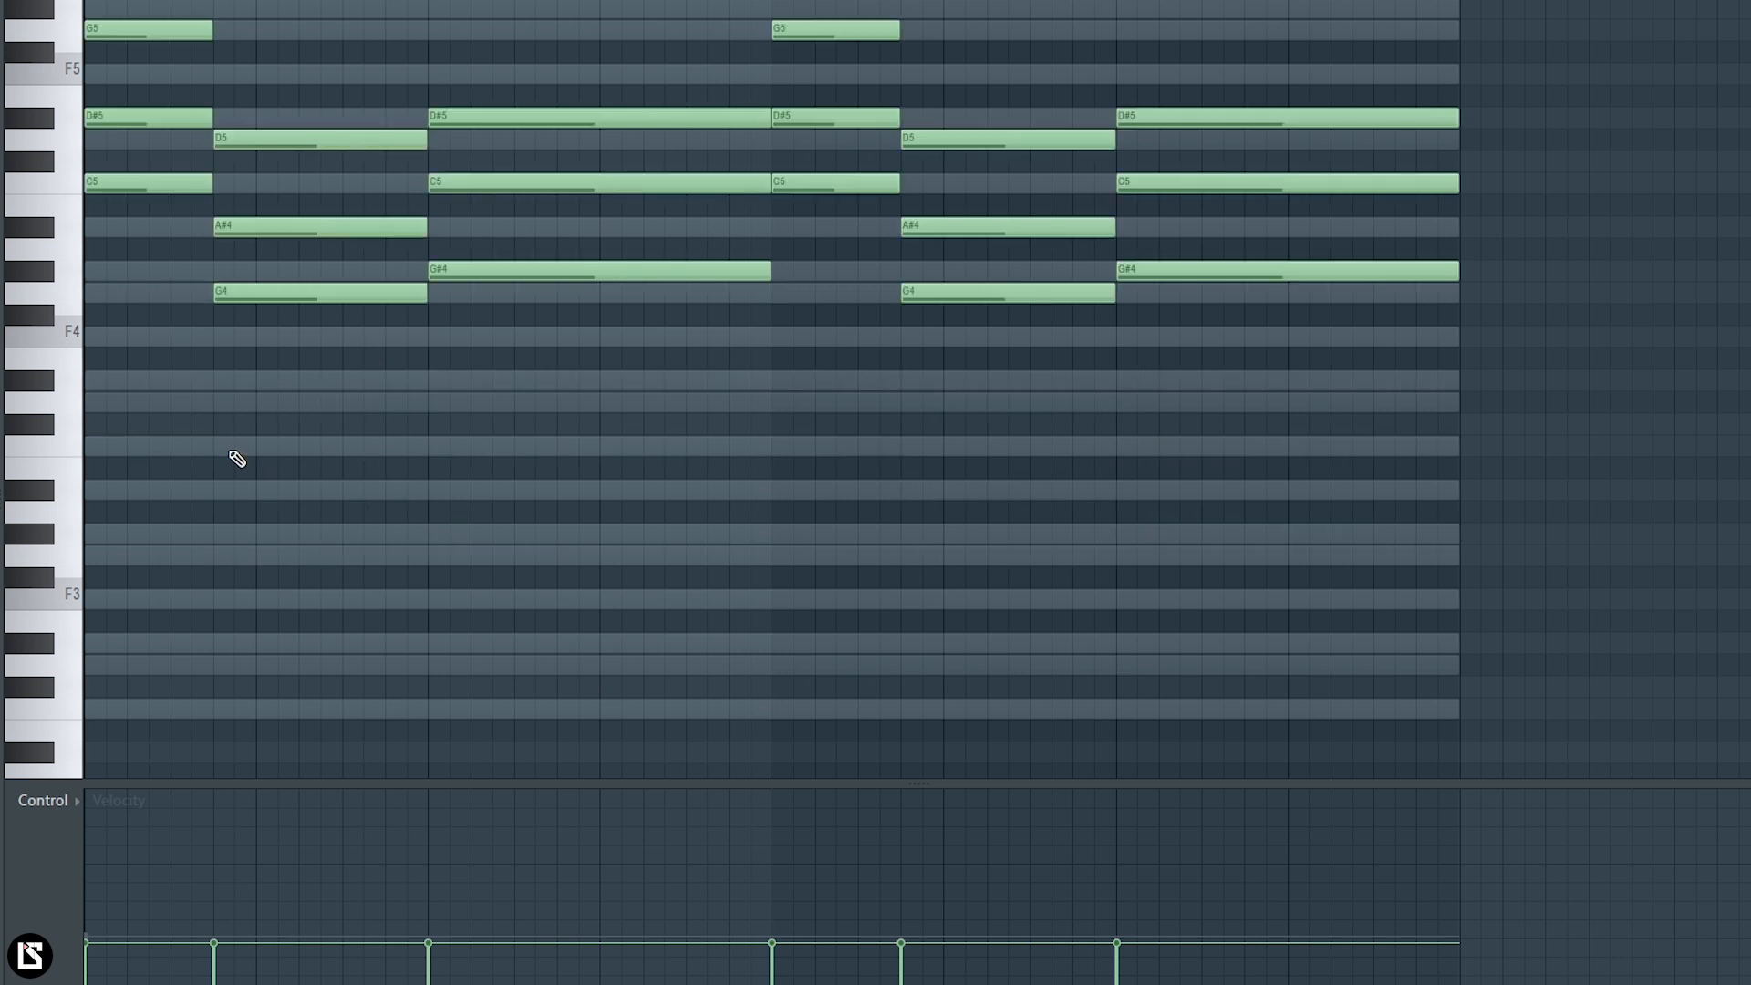
- Transpose the lowest note of each of the six chords down one octave and reduce the velocity of these bass notes
scroll(380, 395, "up", 2)
left_click(106, 318)
left_click(257, 422, "shift")
left_click(571, 402, "shift")
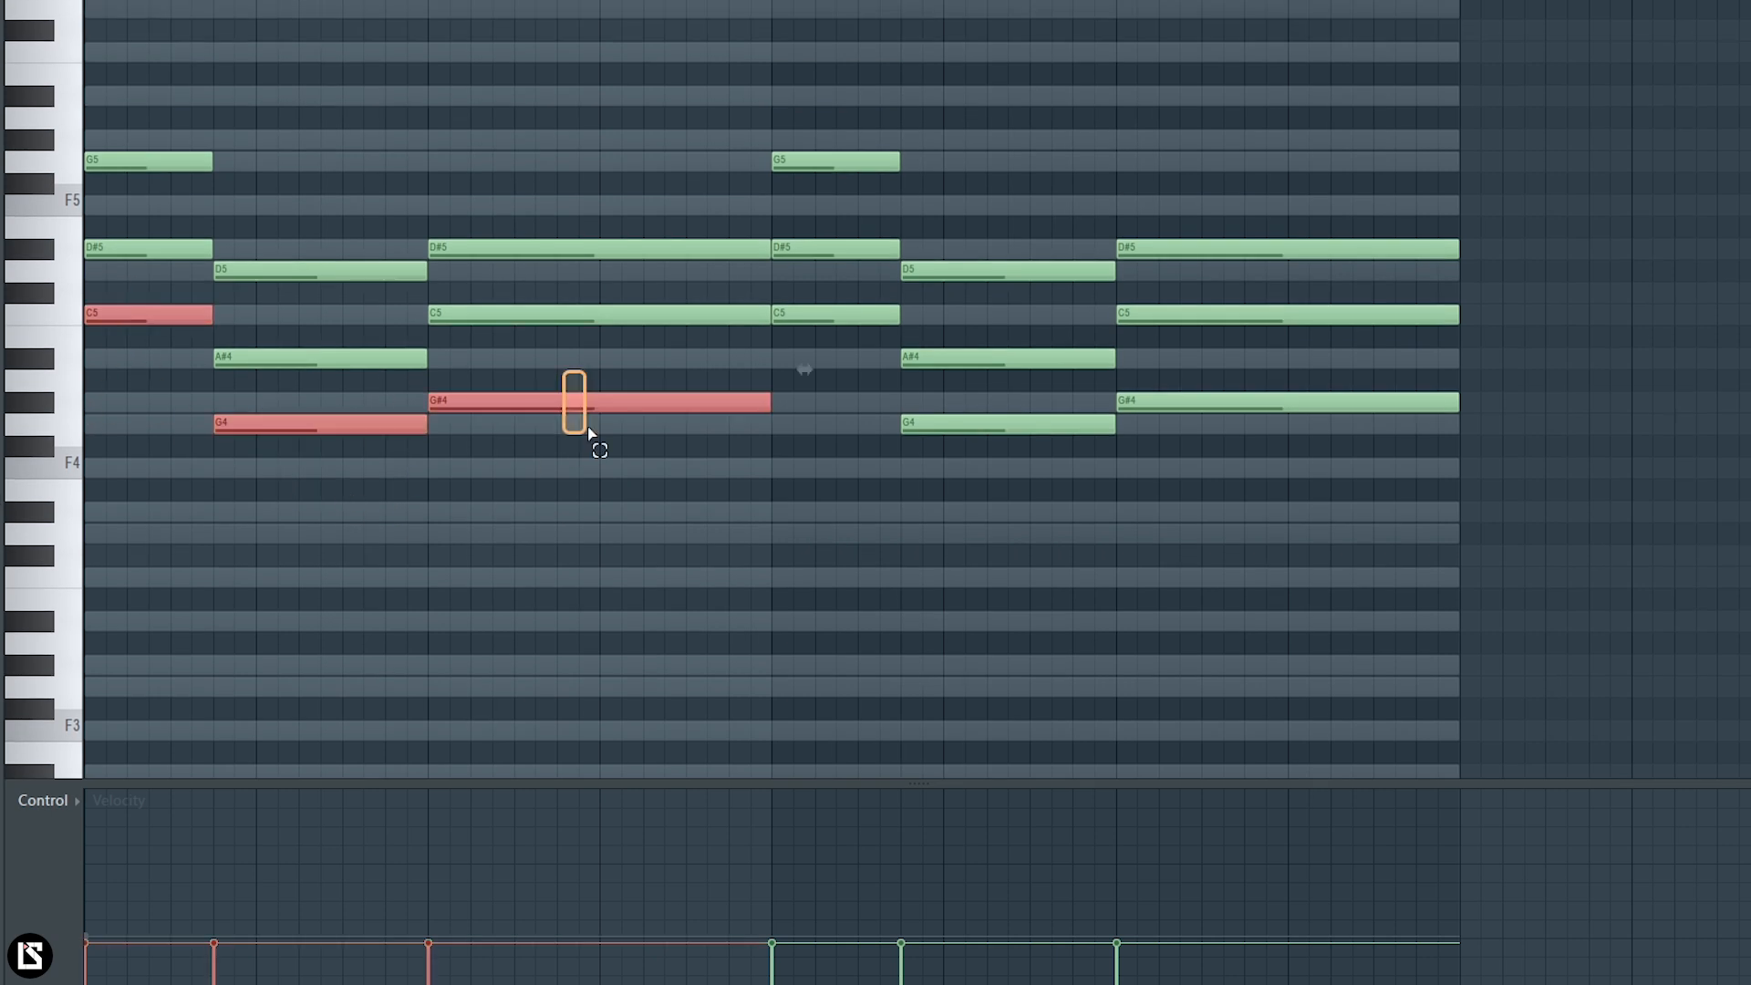
left_click(965, 424, "shift")
left_click(852, 315, "shift")
left_click(1176, 402, "shift")
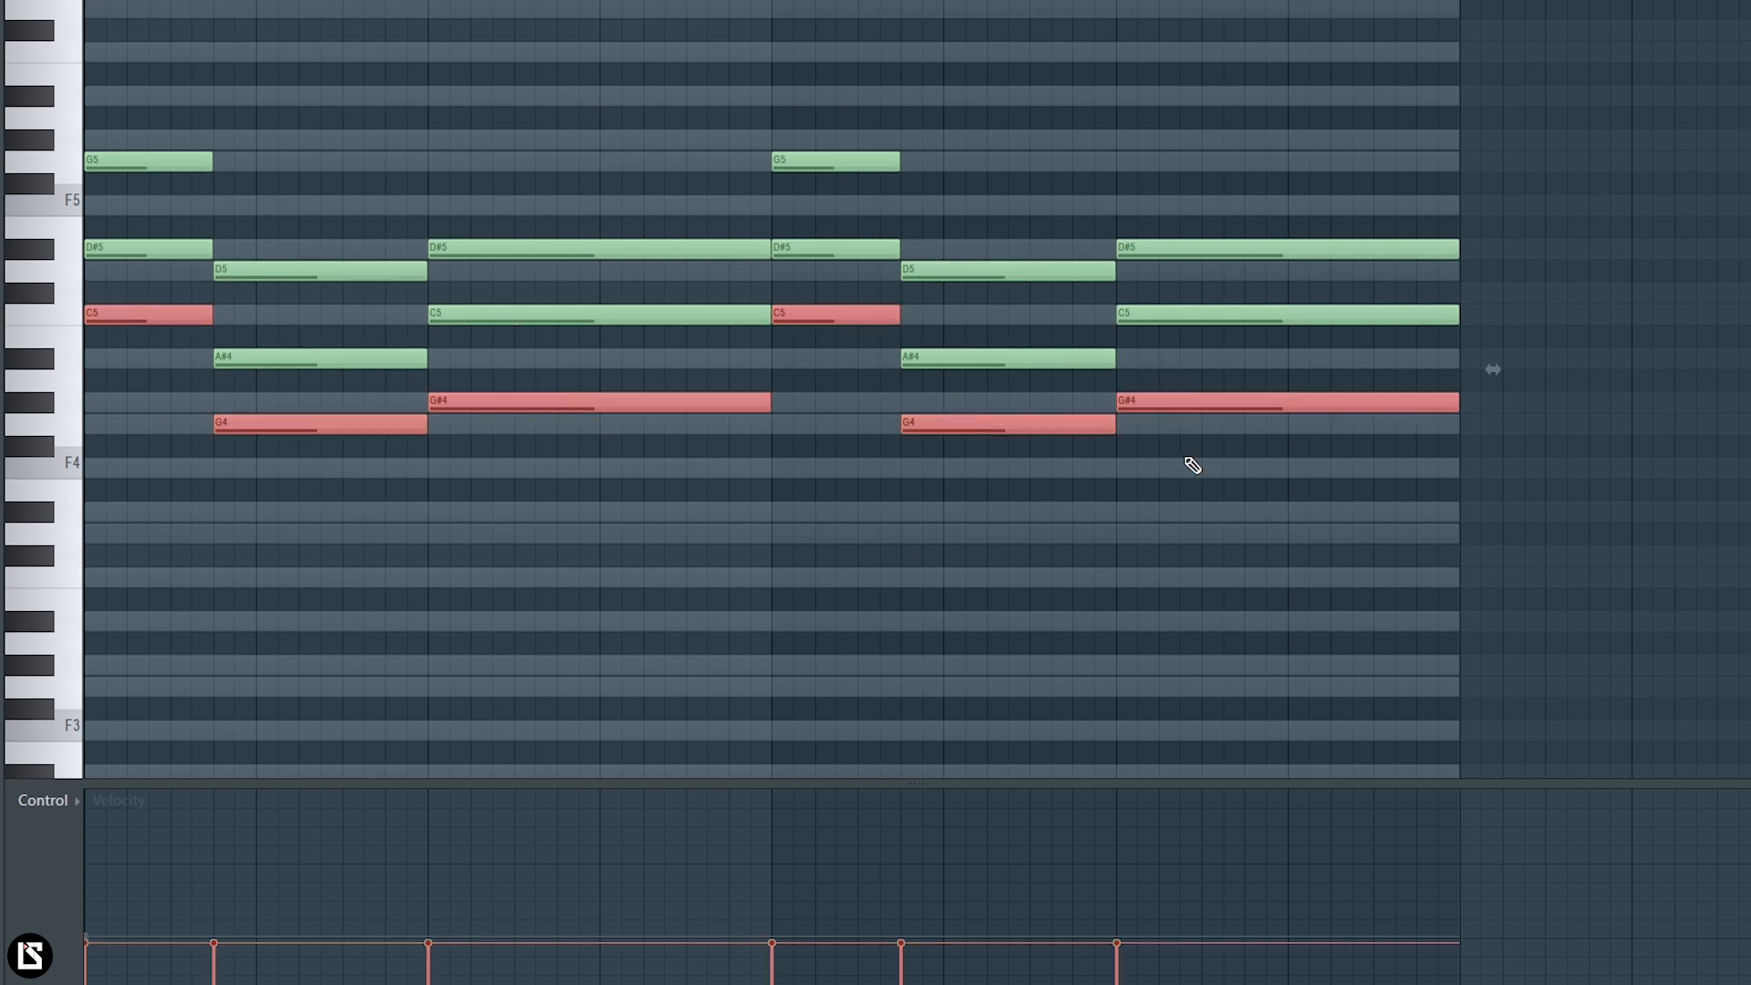
key("ctrl+Down")
scroll(475, 669, "down", 3)
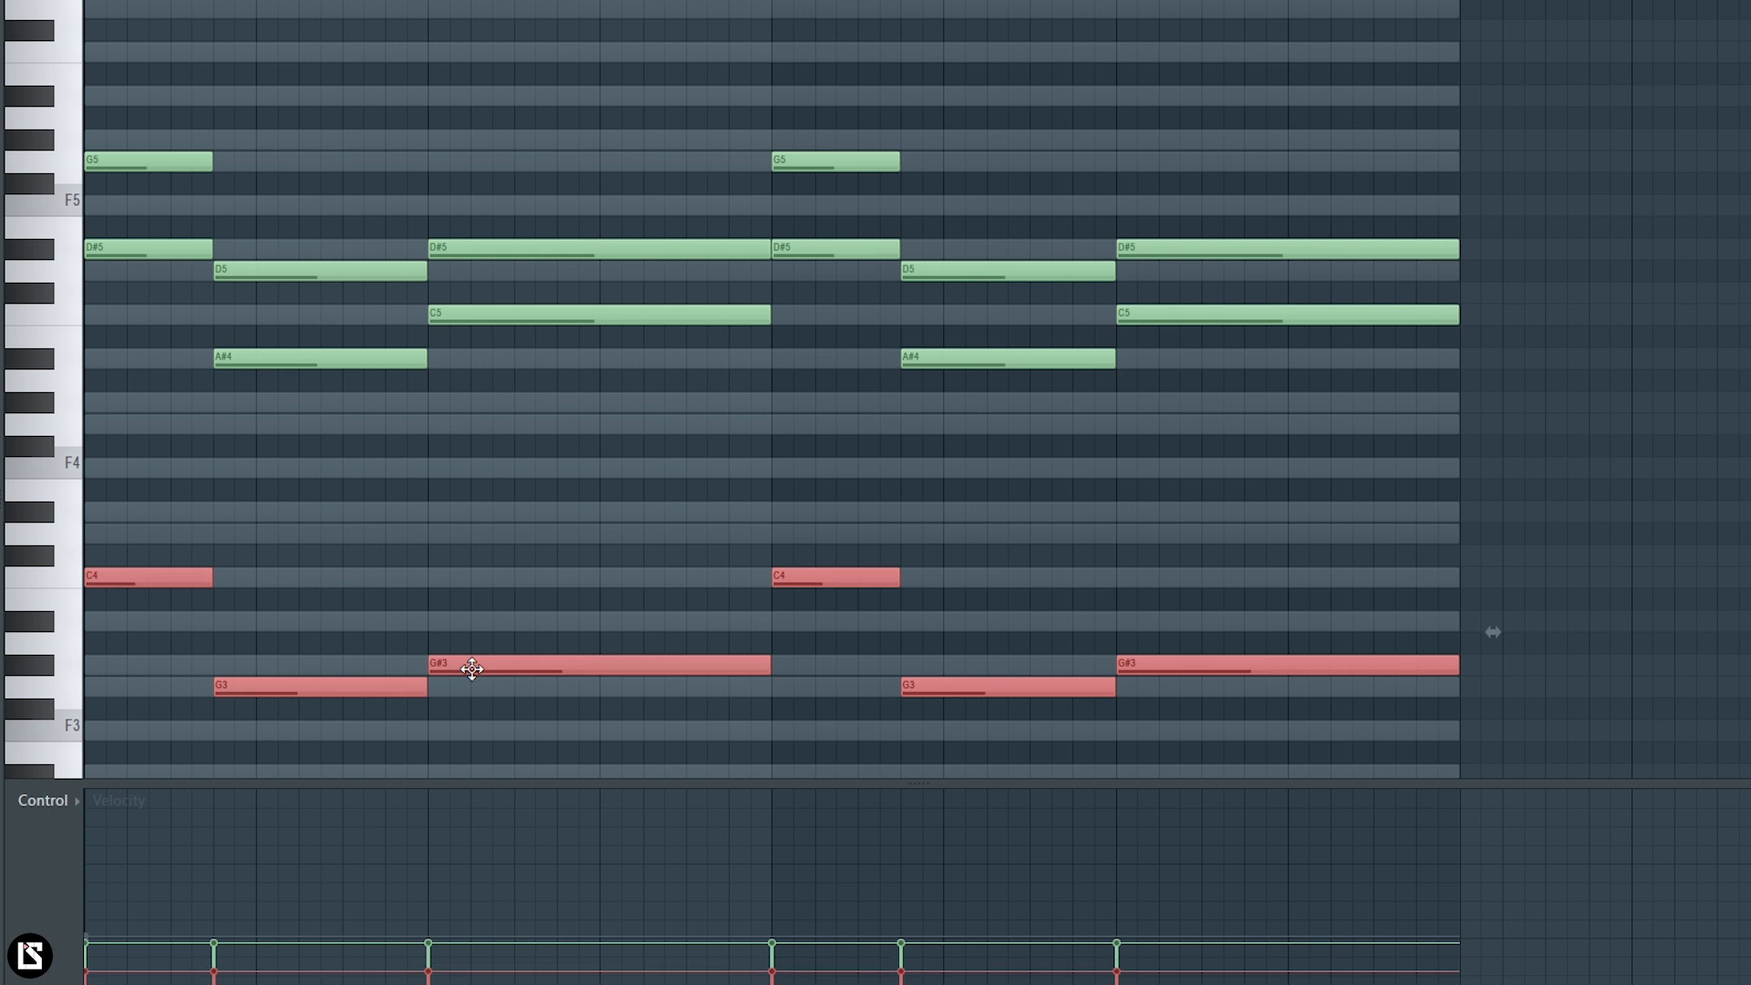
key("ctrl+d")
- Play back the eight-bar progression and move the first chord's D#5 note one beat later
key("space")
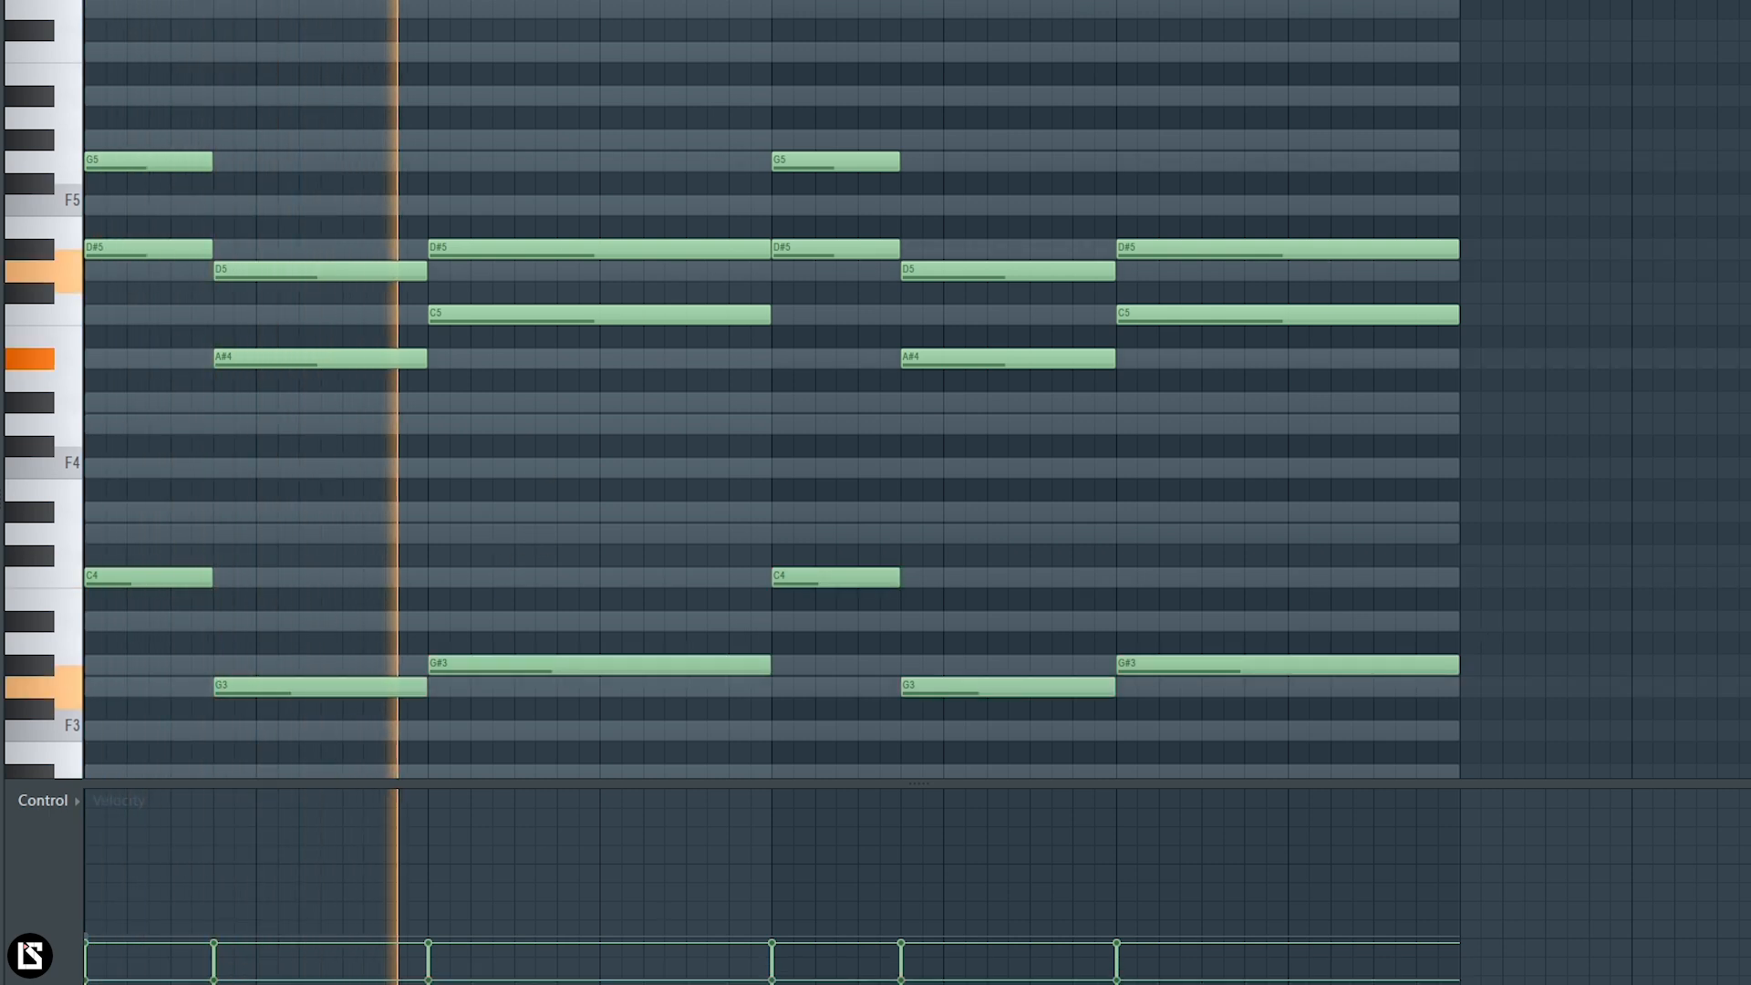
key("space")
key("space")
key("space")
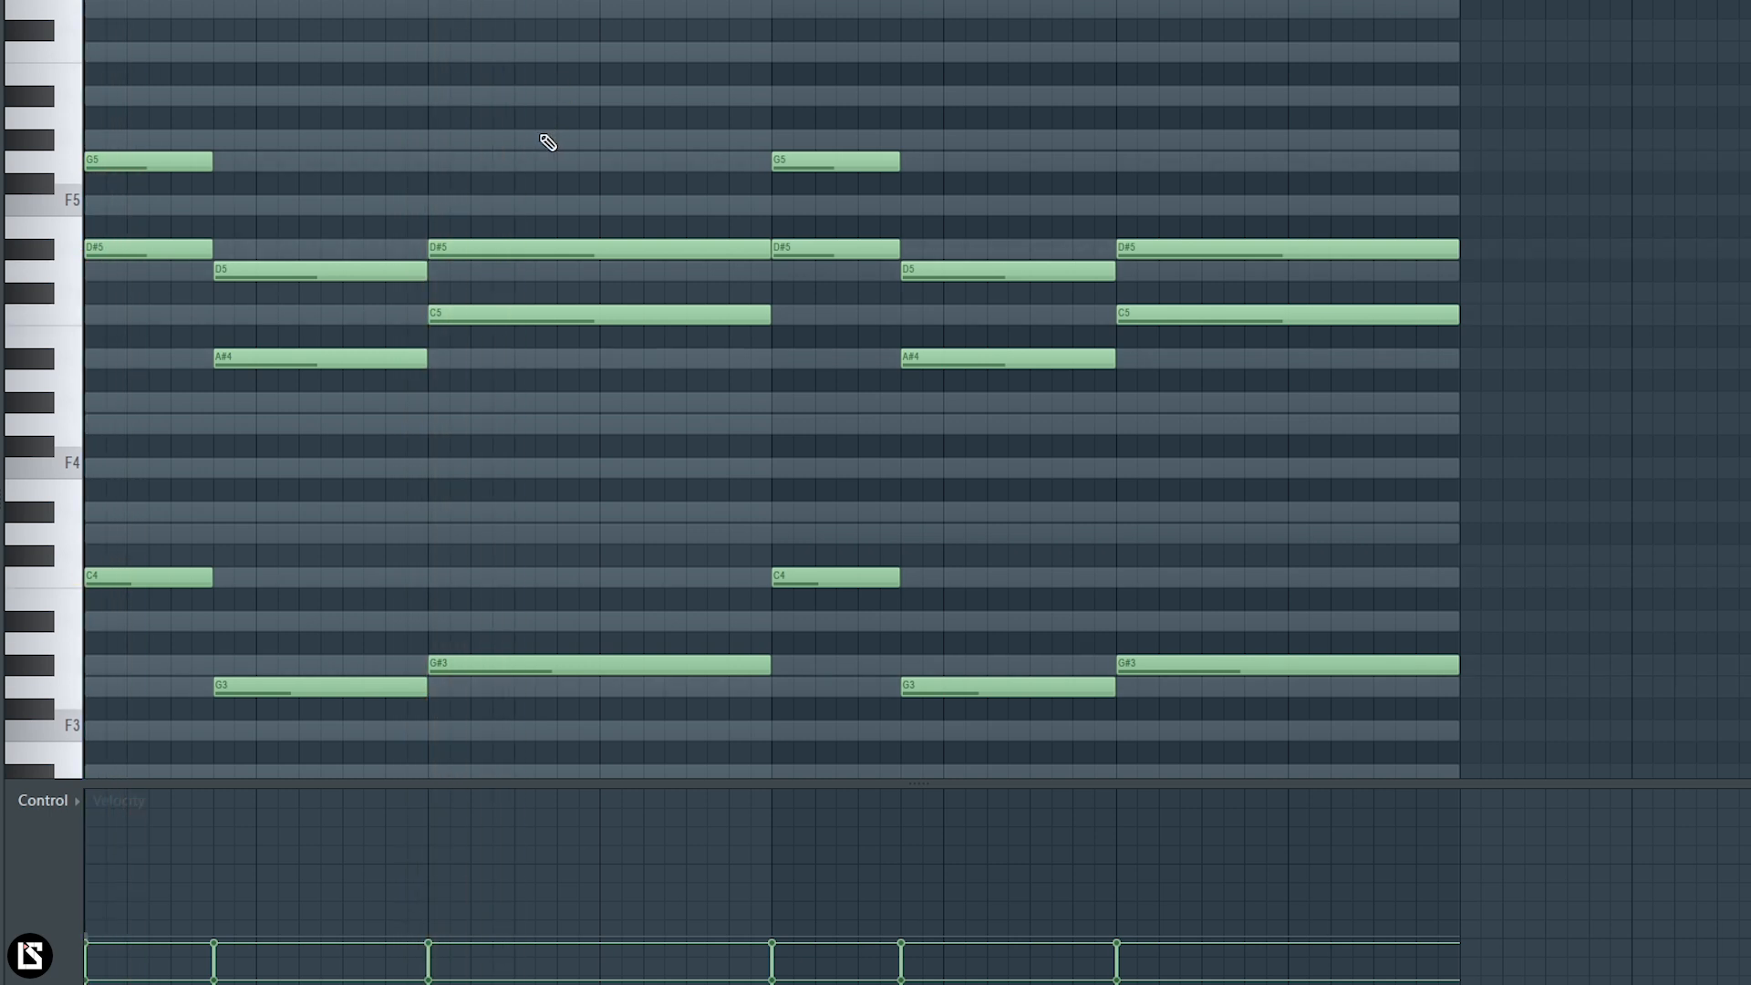
left_click_drag(784, 1, 684, 2)
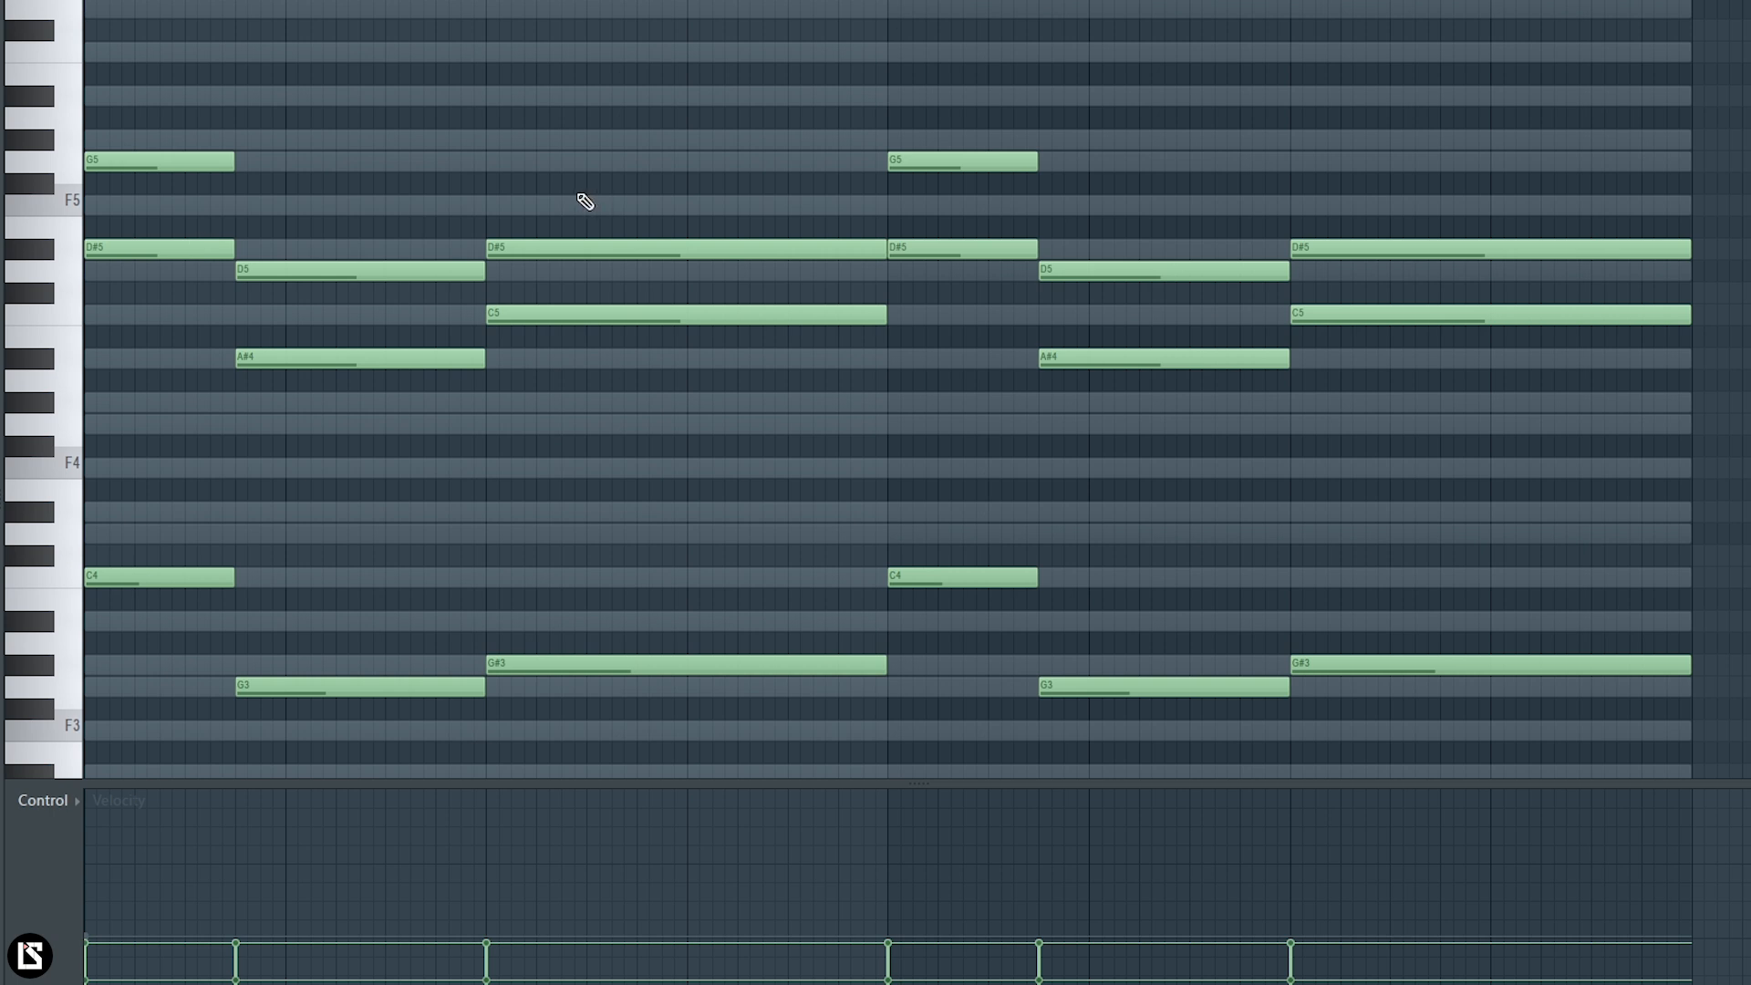
left_click_drag(848, 2, 898, 2)
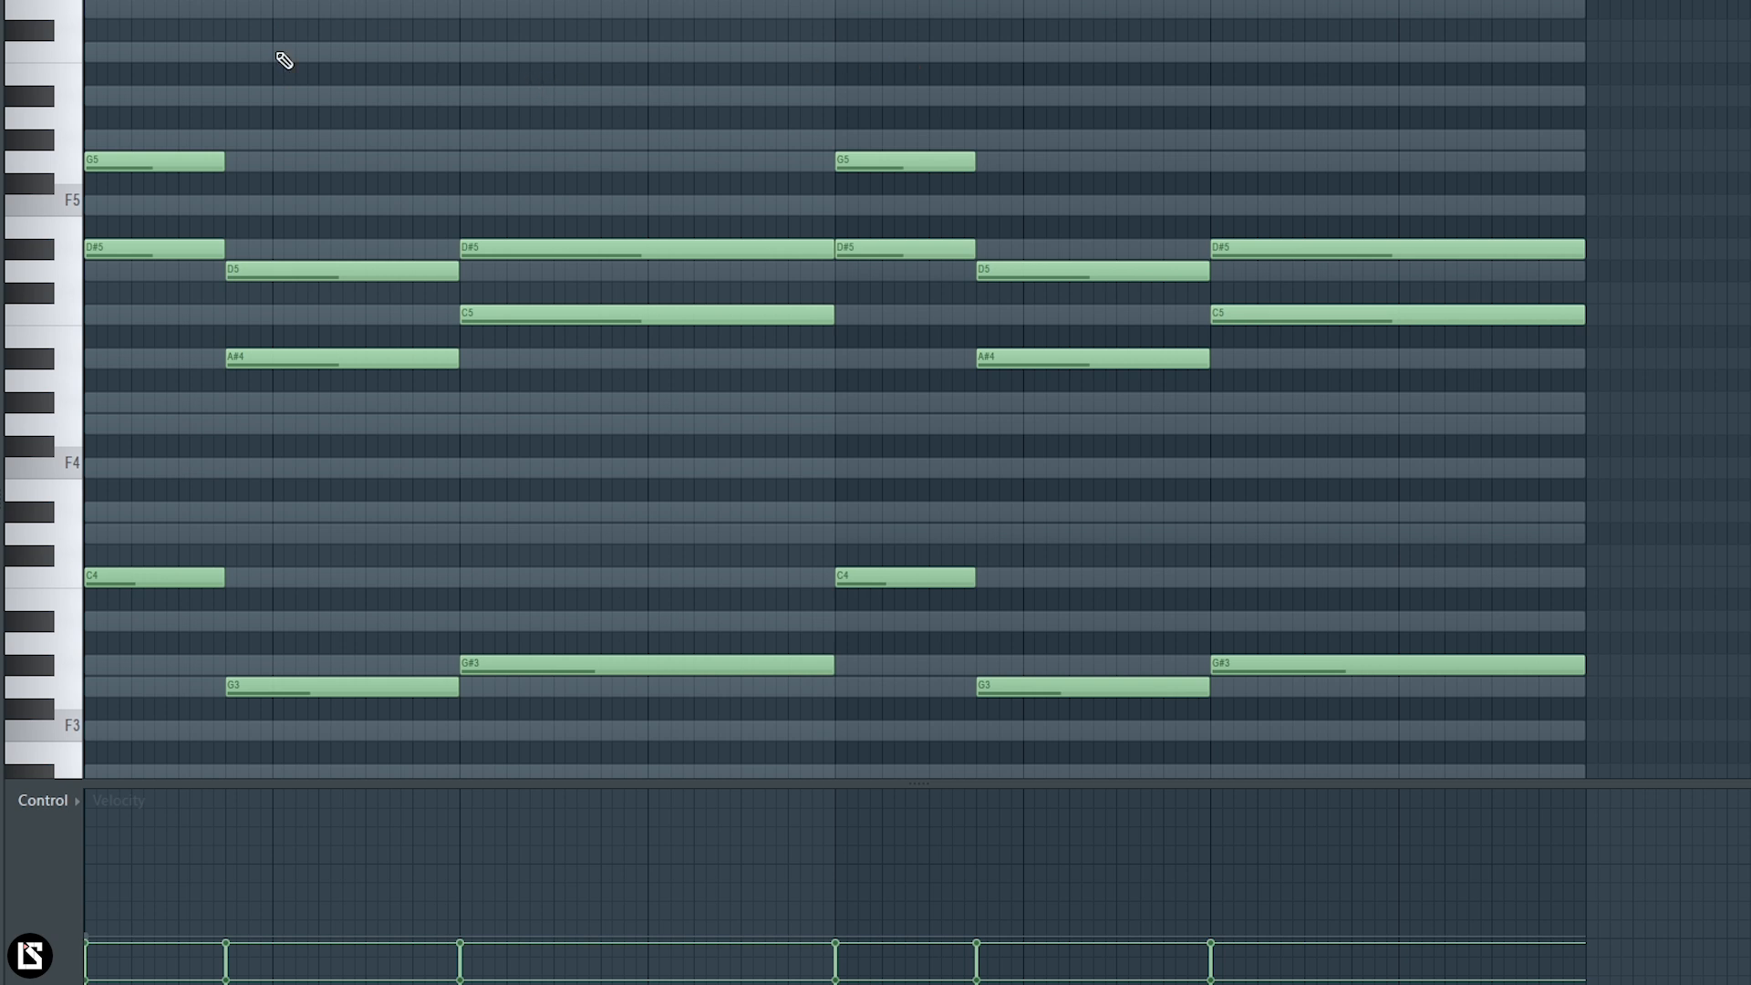
scroll(134, 179, "down", 1)
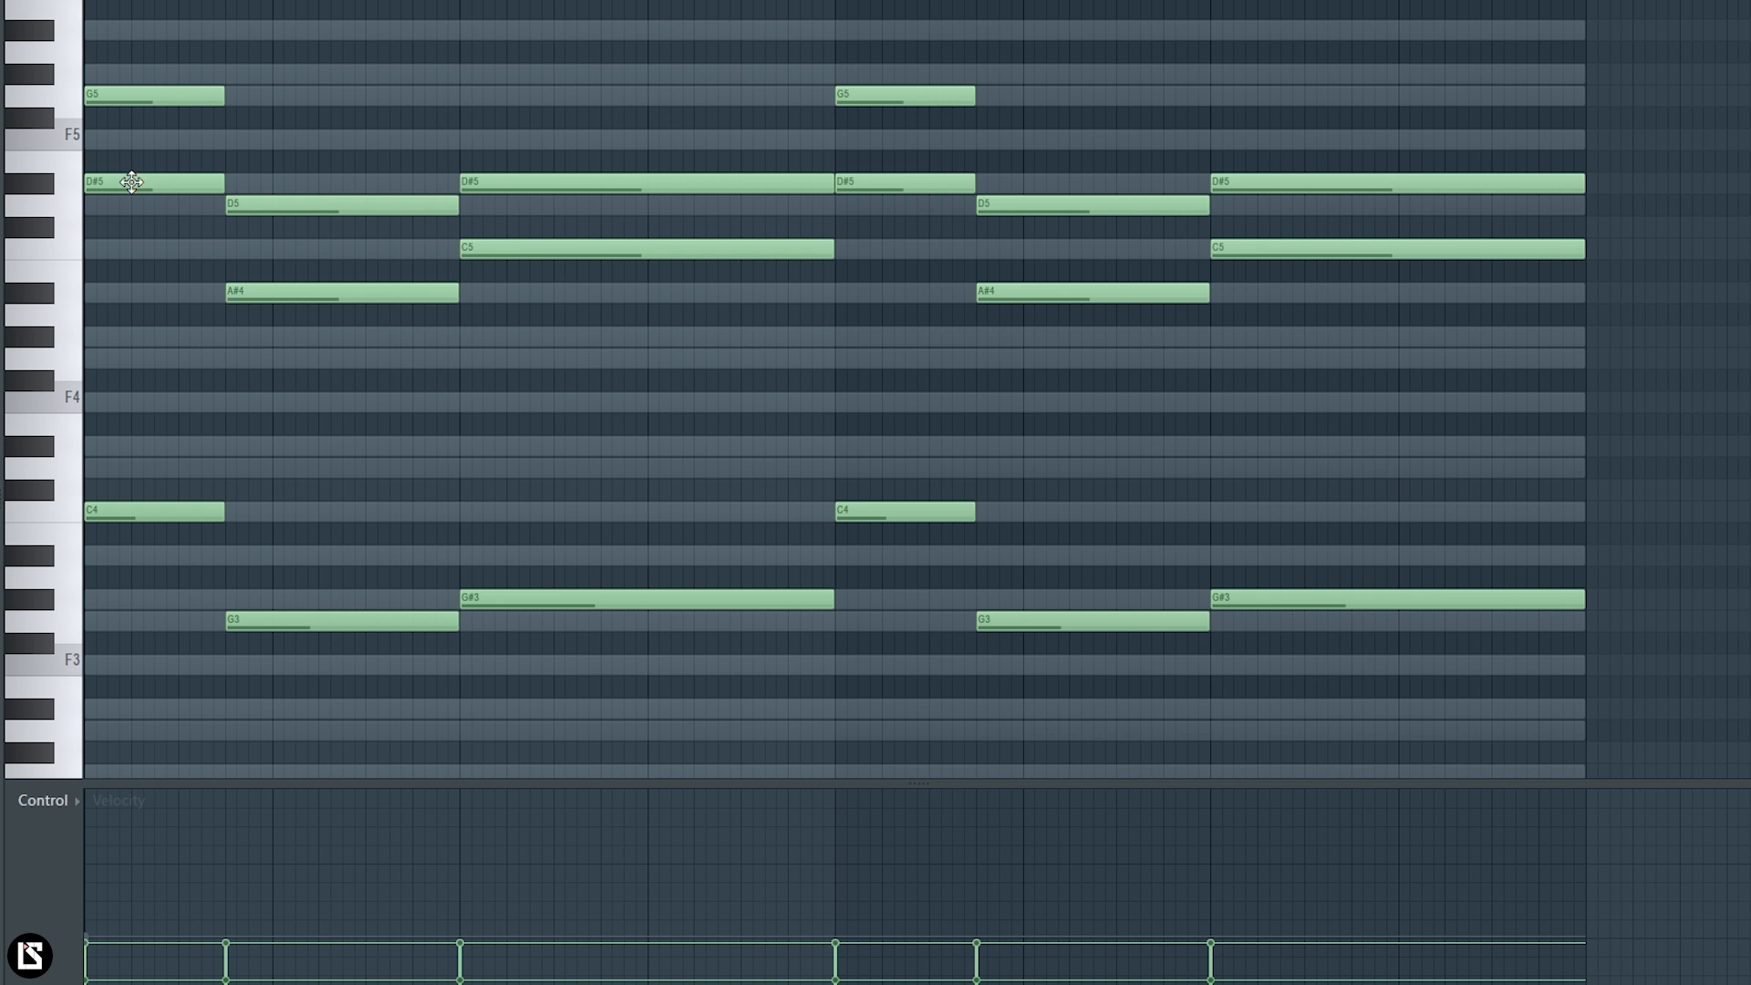
left_click_drag(133, 183, 181, 182)
key("space")
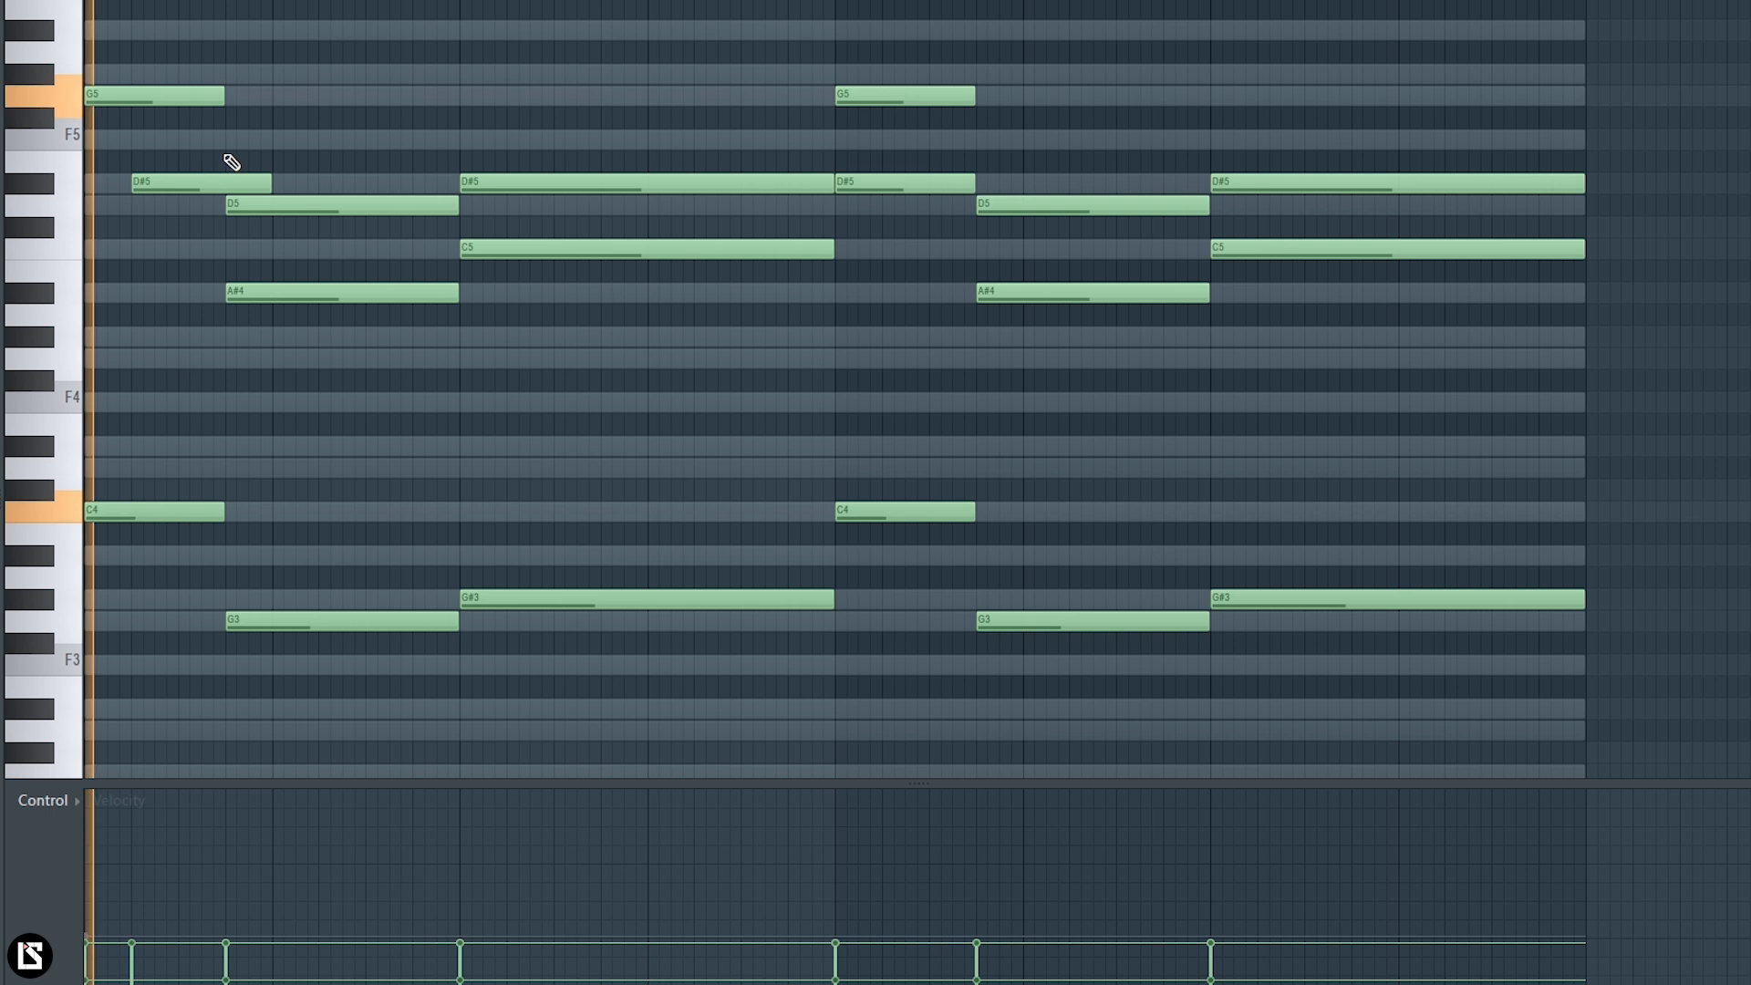
- Add an F5 note after the first D#5, trim both to one and a half beats, and play the result
left_click(204, 138)
mouse_move(344, 140)
left_mouse_down()
mouse_move(224, 155)
mouse_move(204, 192)
mouse_move(254, 148)
left_mouse_up()
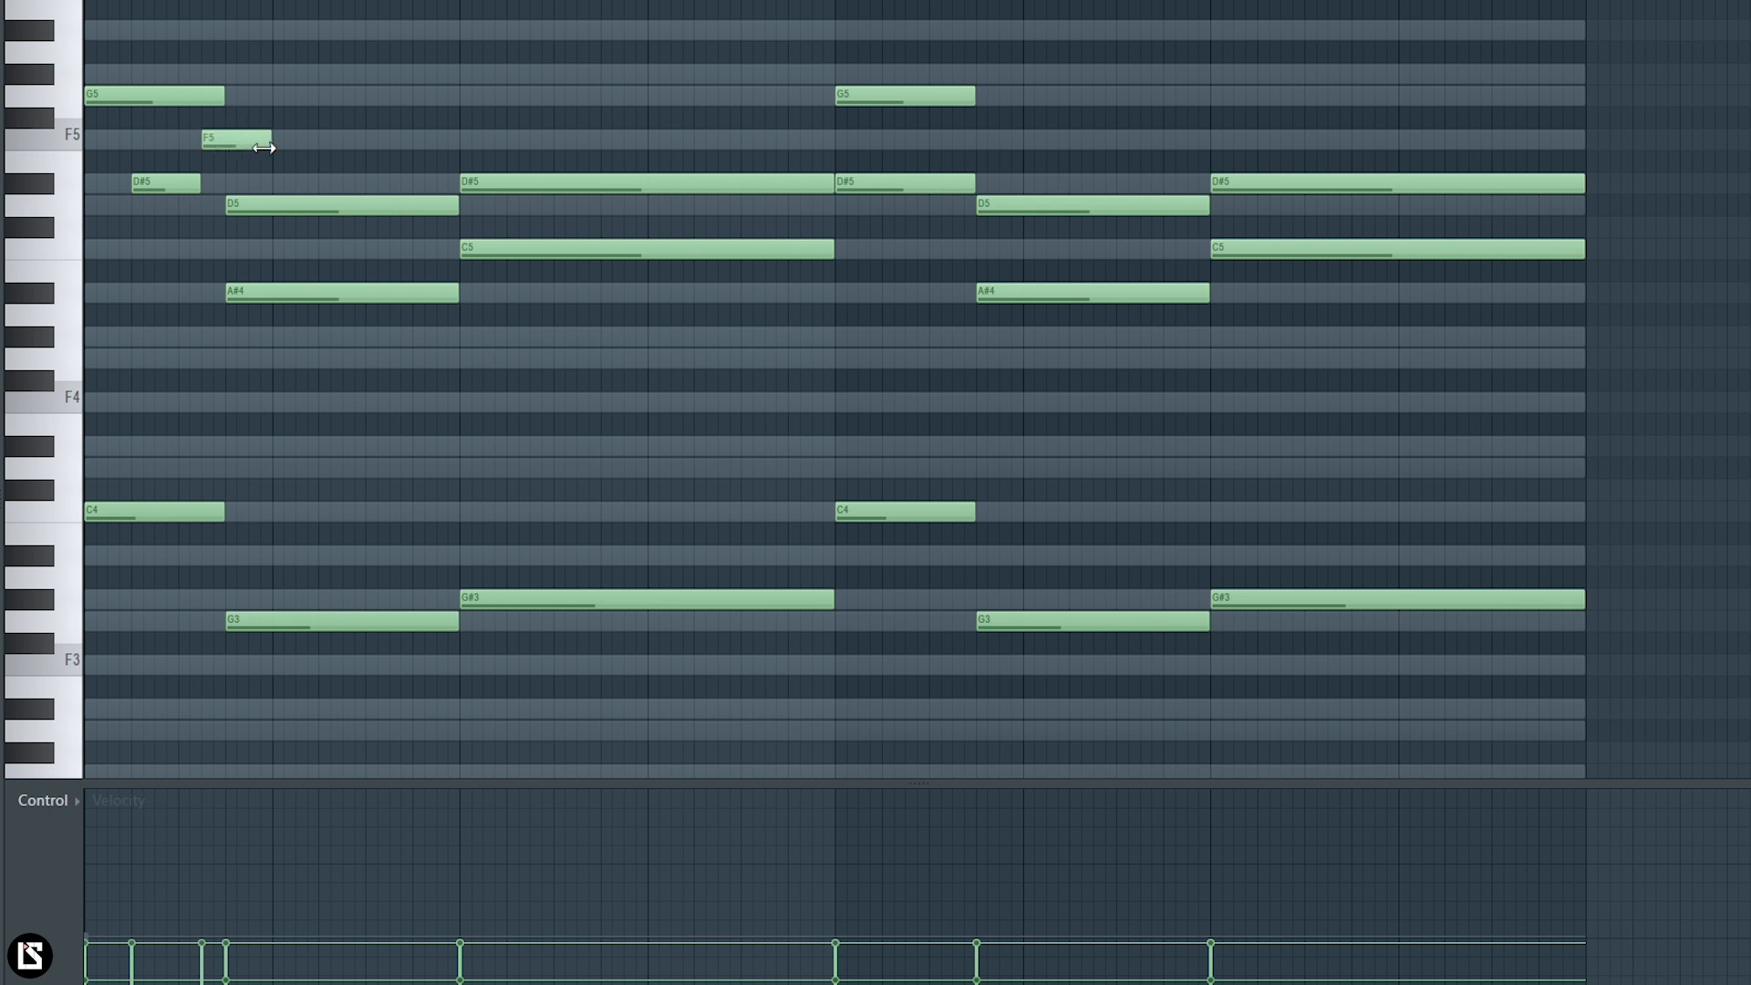
key("space")
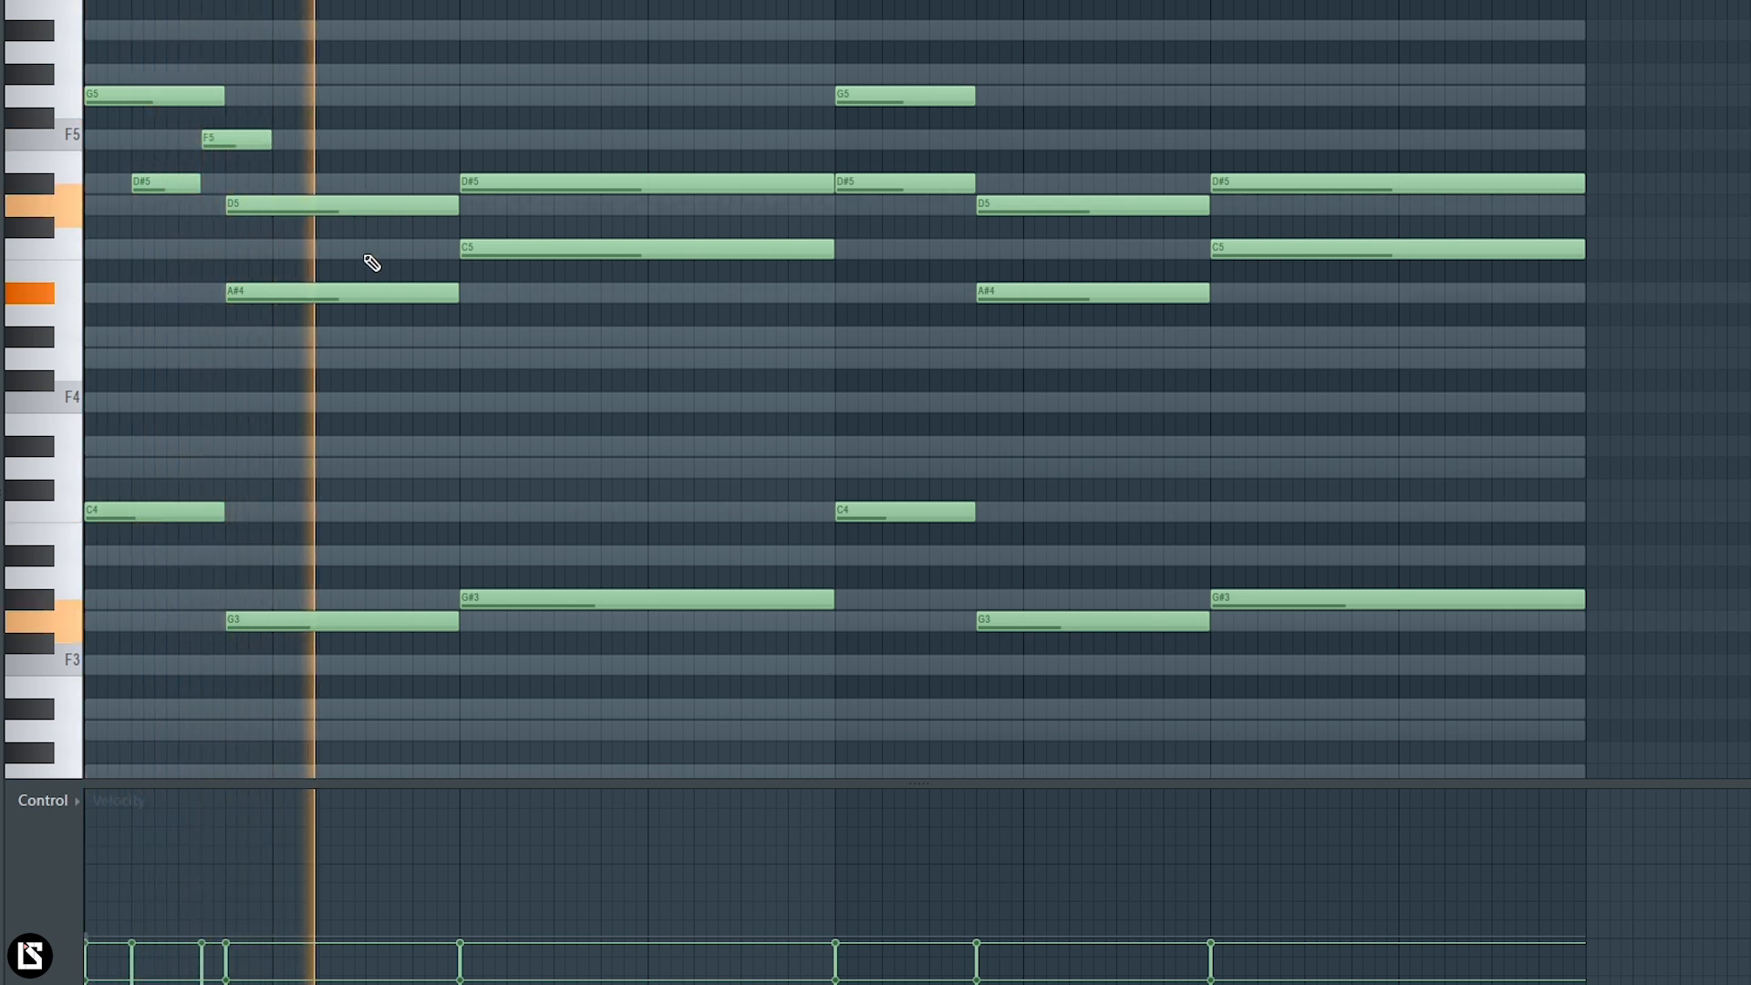
- Add one-beat G4 and G#4 notes at the end of the second chord, leading into the third, and play the result
key("space")
left_click(366, 360)
left_click(419, 334)
left_click_drag(320, 305, 566, 387)
key("space")
left_click_drag(479, 336, 461, 335)
left_click(520, 348)
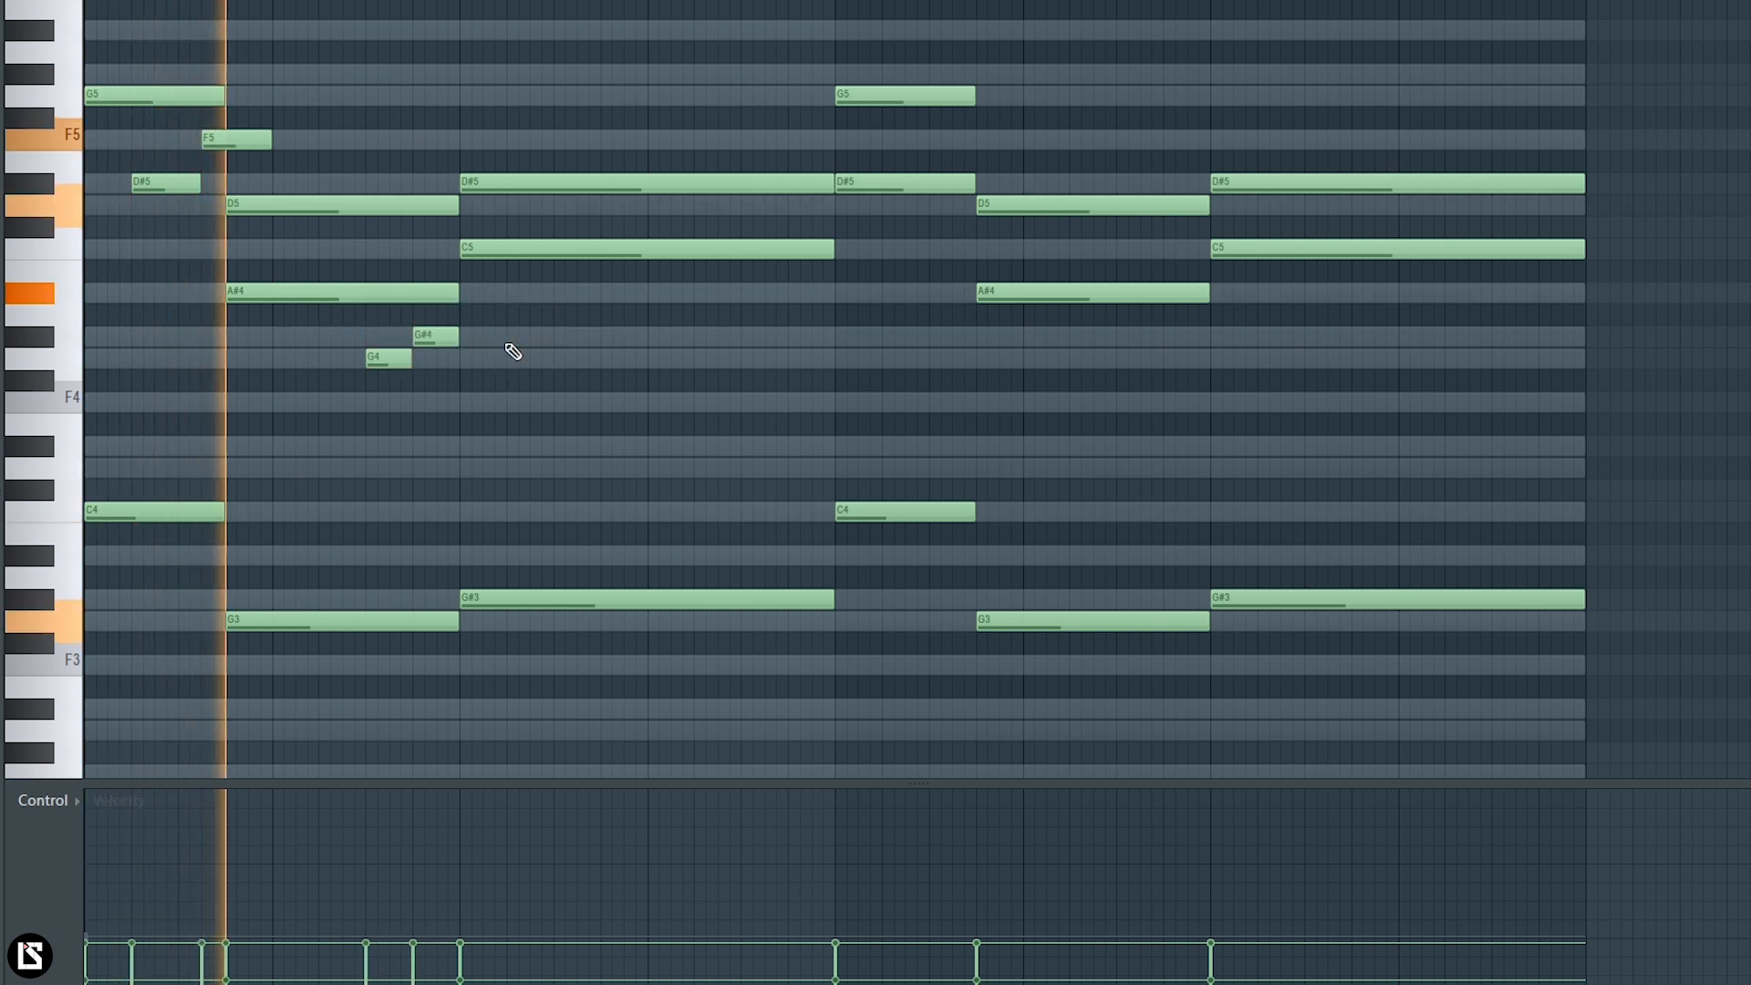
- Extend the F5 note to the end of the second chord
left_click_drag(270, 141, 411, 162)
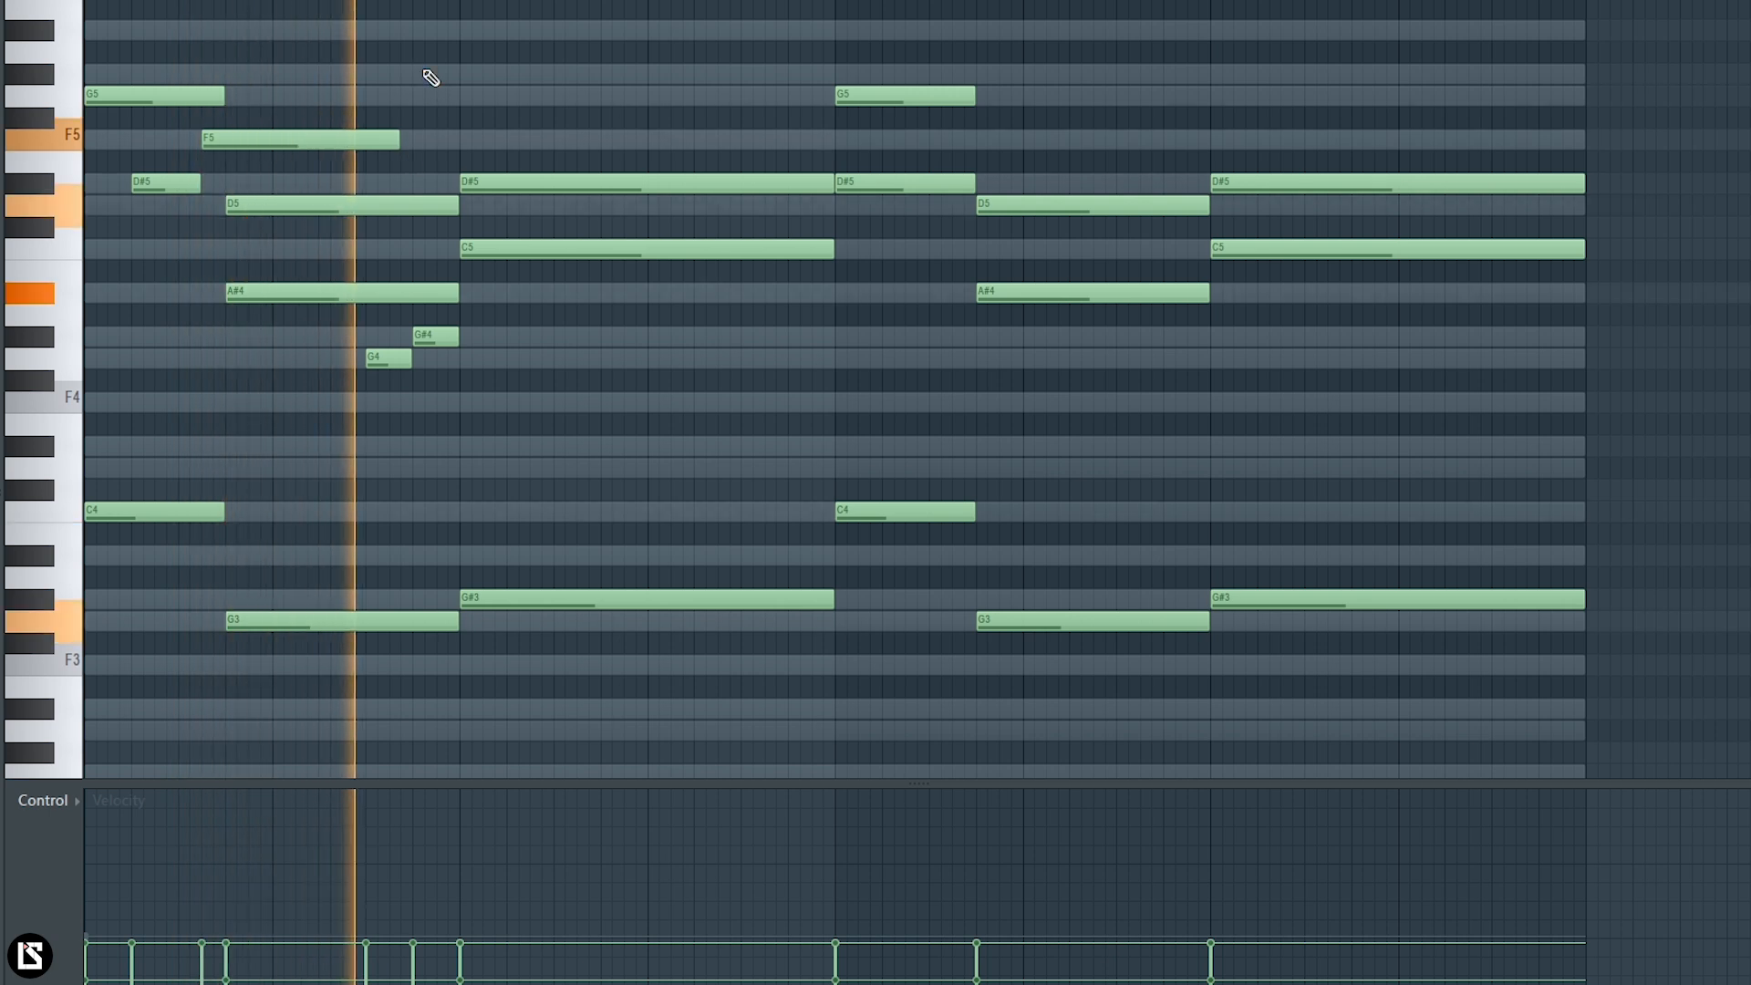
left_click_drag(399, 138, 459, 140)
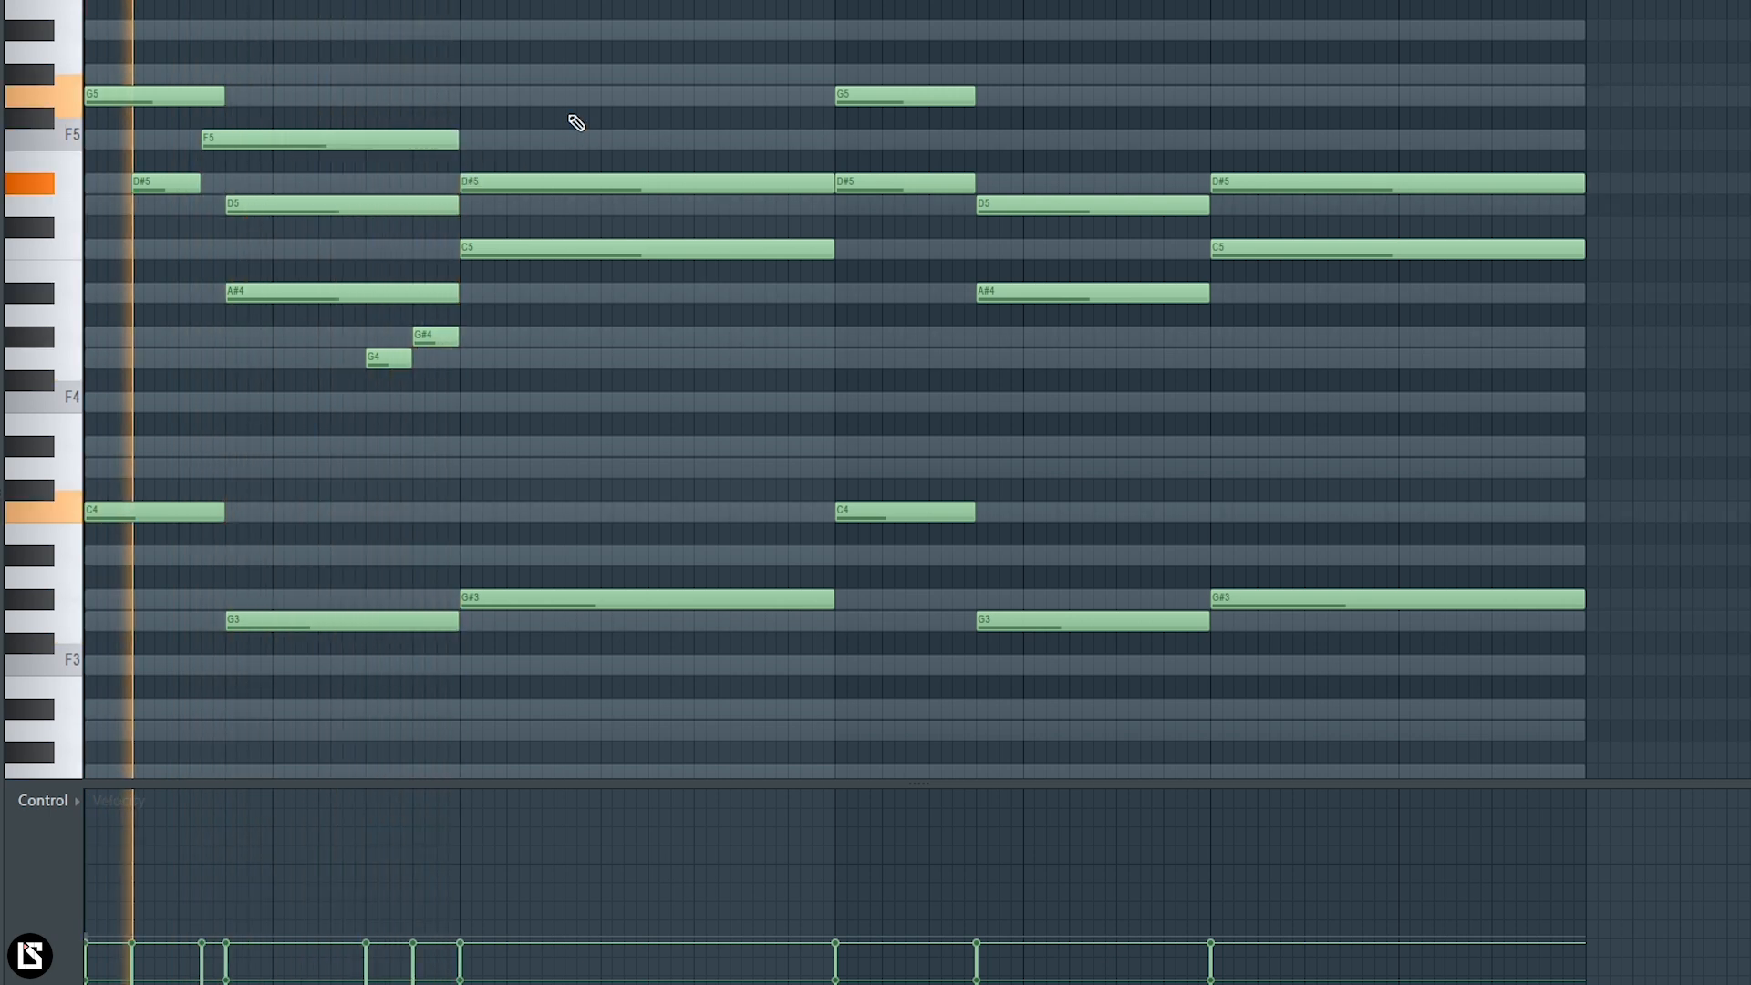
left_click(538, 248)
key("ctrl+Down")
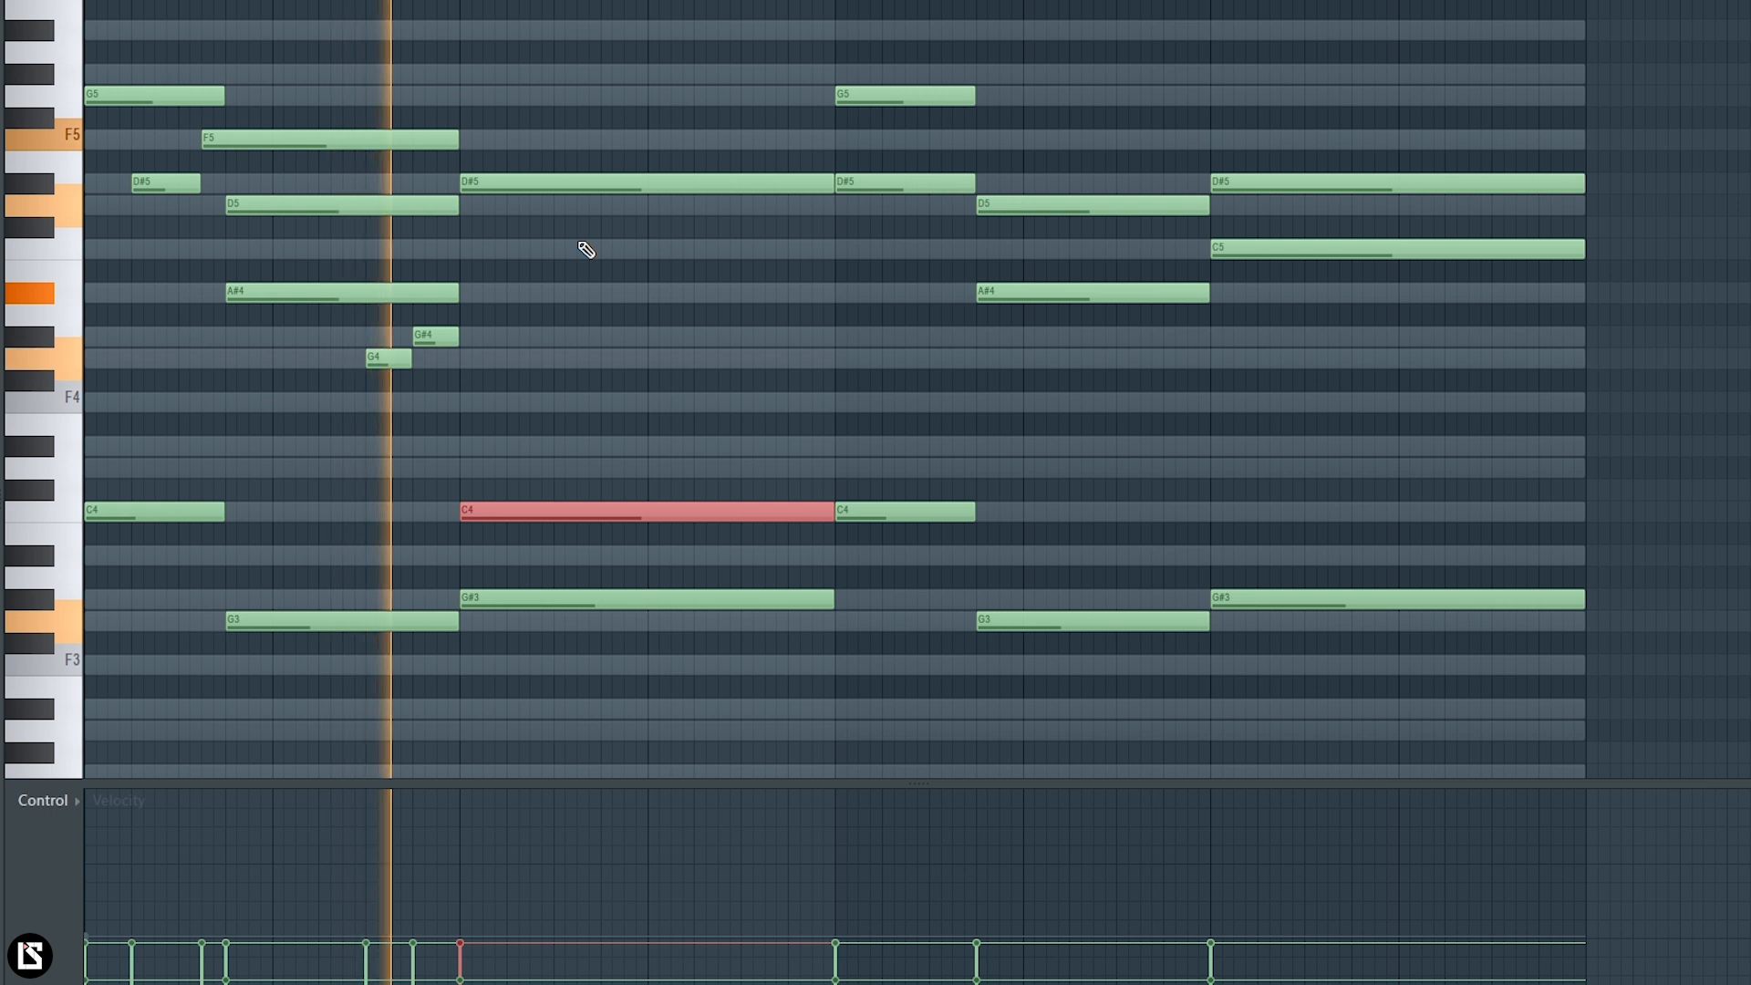
key("ctrl+Up")
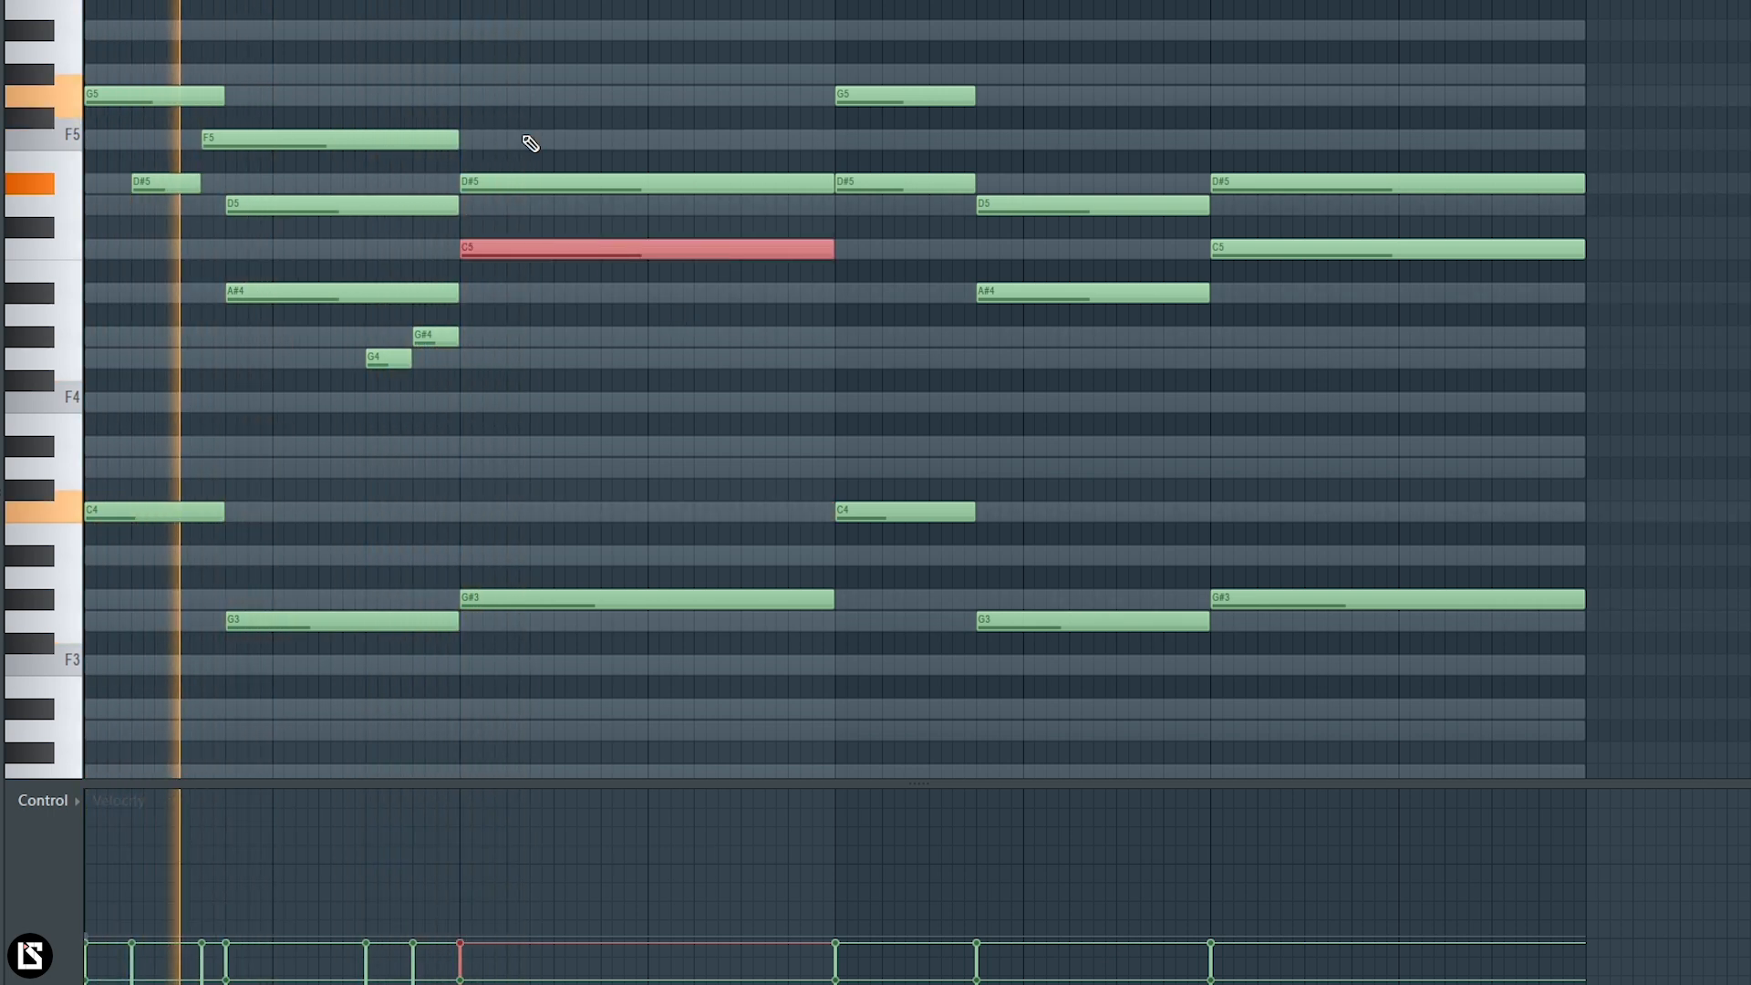
- Transpose the third chord's D#5 note down one octave and deselect it
left_click(570, 183)
key("ctrl+Down")
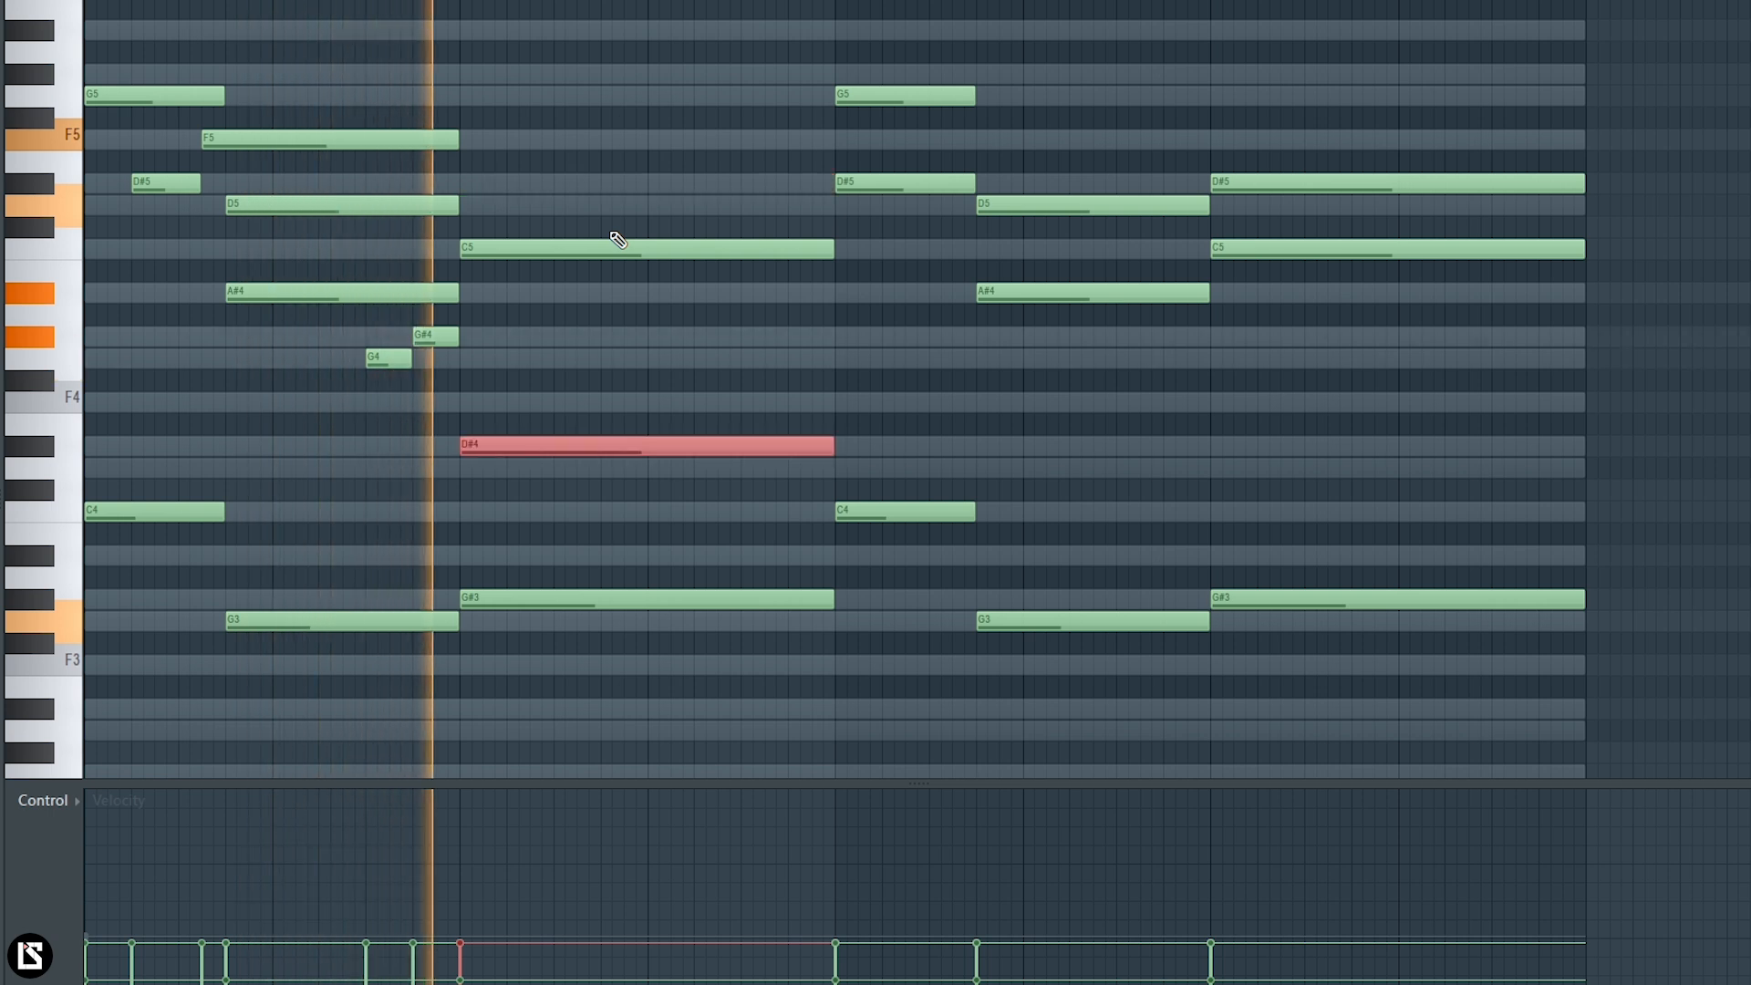
key("ctrl+d")
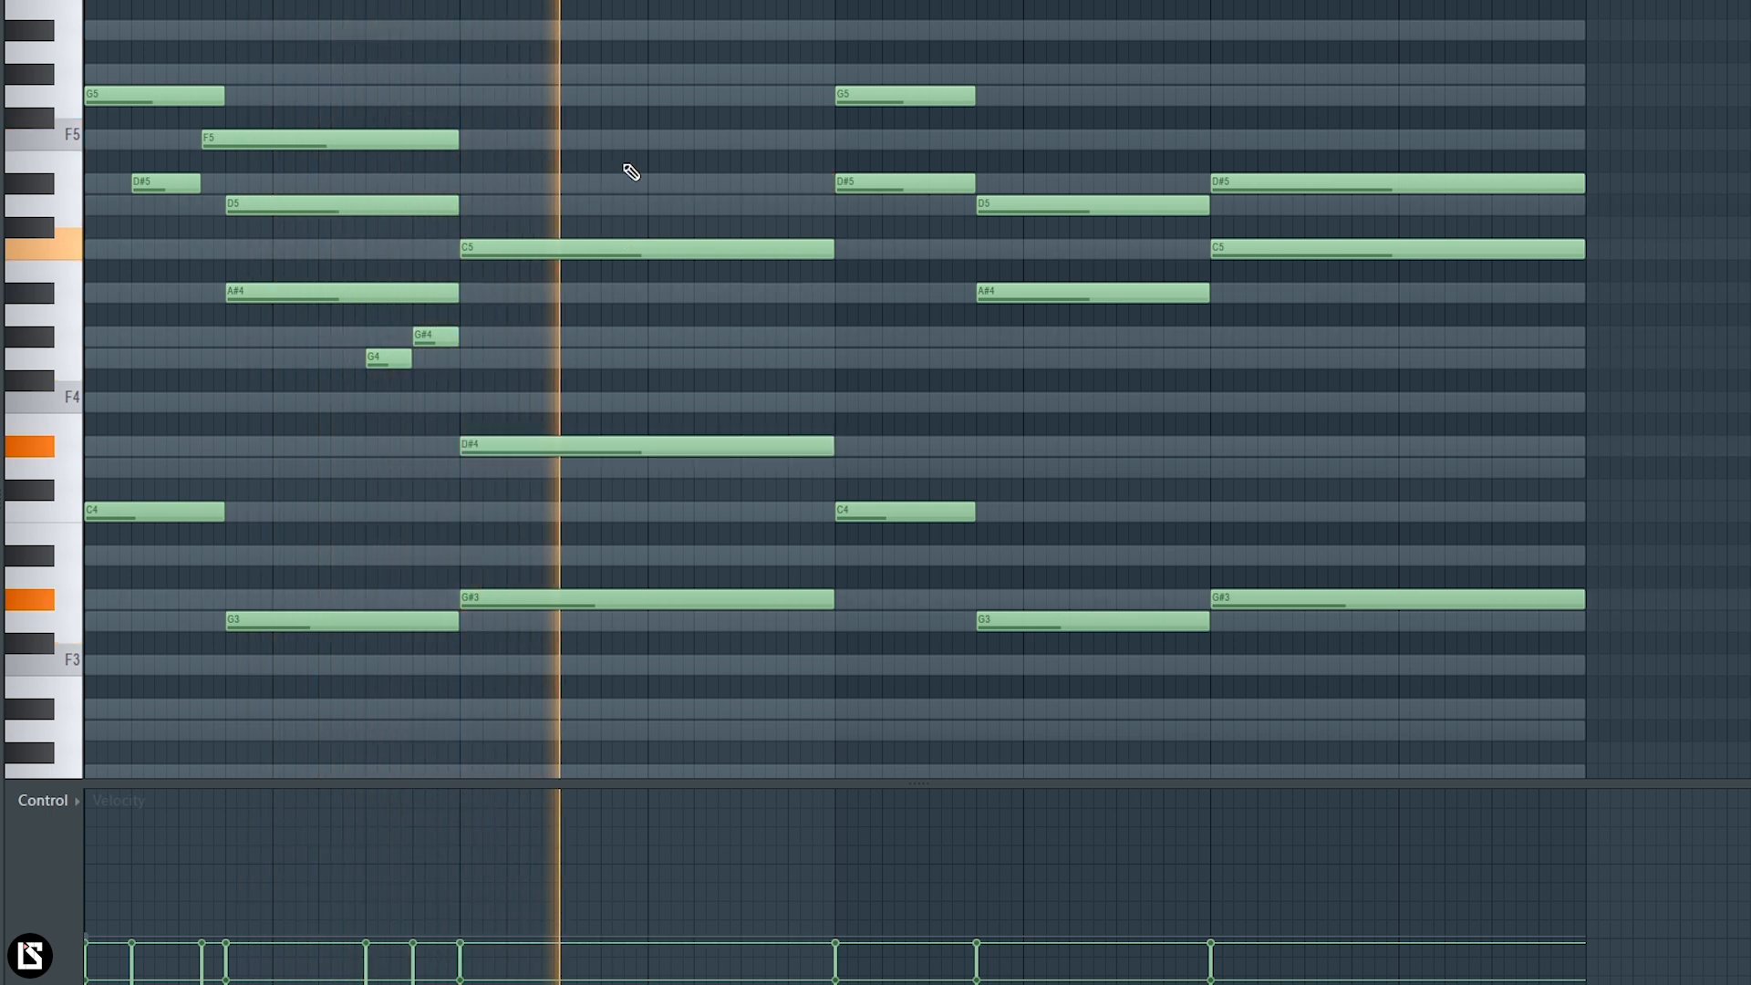
- Add G4 and G#4 notes at the end of the third chord and transpose both up one octave
left_click(749, 357)
left_click(812, 336)
left_click_drag(775, 311, 830, 374, "ctrl")
key("ctrl+Up")
key("space")
- Place three D#6 notes above the fourth chord and the start of the fifth, playing back between placements
left_click_drag(774, 88, 799, 190, "ctrl")
key("space")
left_click_drag(1043, 139, 921, 52)
key("space")
left_click(843, 52)
scroll(857, 52, "up", 1)
key("space")
scroll(943, 52, "up", 2)
left_click(945, 52)
key("space")
left_click_drag(1091, 52, 994, 55)
key("space")
scroll(985, 55, "up", 2)
left_click(1012, 55)
key("space")
key("space")
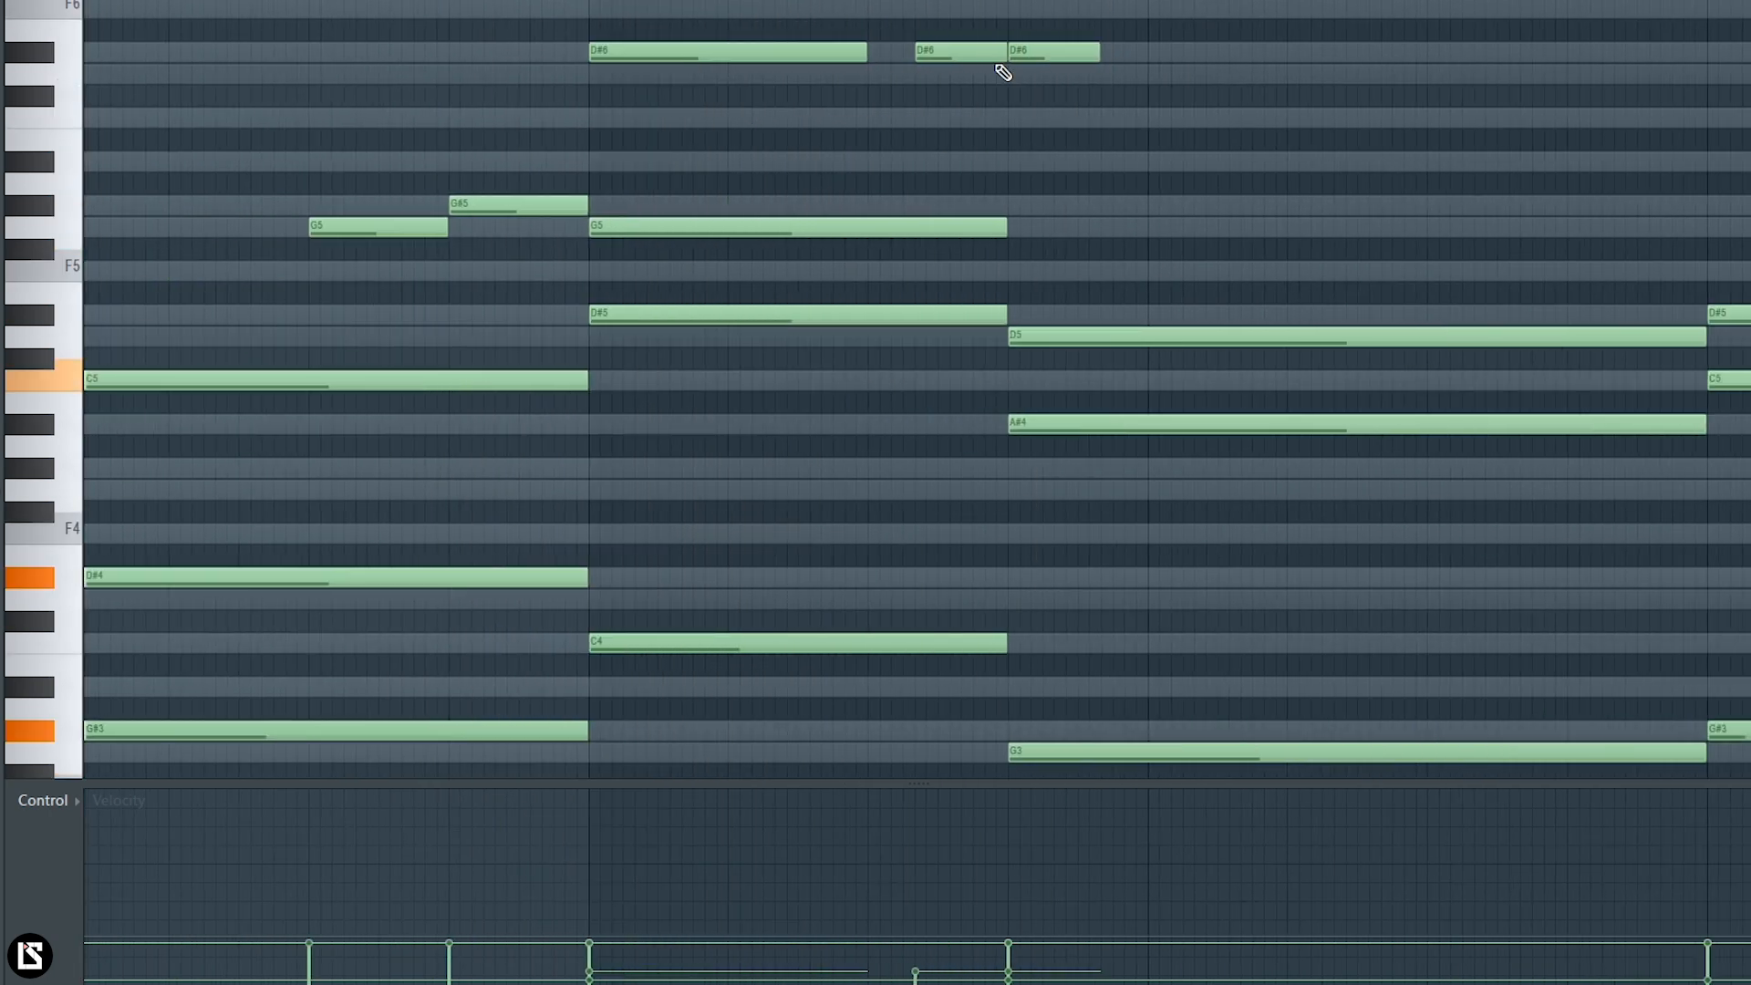
- Shorten the first D#6, move the other two directly after it, and add a D6 following them
left_click_drag(854, 52, 797, 52)
left_click_drag(957, 54, 841, 54)
left_click_drag(1046, 59, 976, 60)
left_click_drag(1049, 27, 867, 99, "ctrl")
mouse_move(1026, 55)
left_mouse_down()
mouse_move(1073, 57)
mouse_move(1005, 53)
left_mouse_up()
left_click(1067, 92, "ctrl")
left_click(1017, 74)
- Add a G5–G#5 lead-in and a D#4 to the last chord, plus a closing F4 trimmed to the progression's end
key("space")
key("space")
key("space")
key("space")
key("space")
key("space")
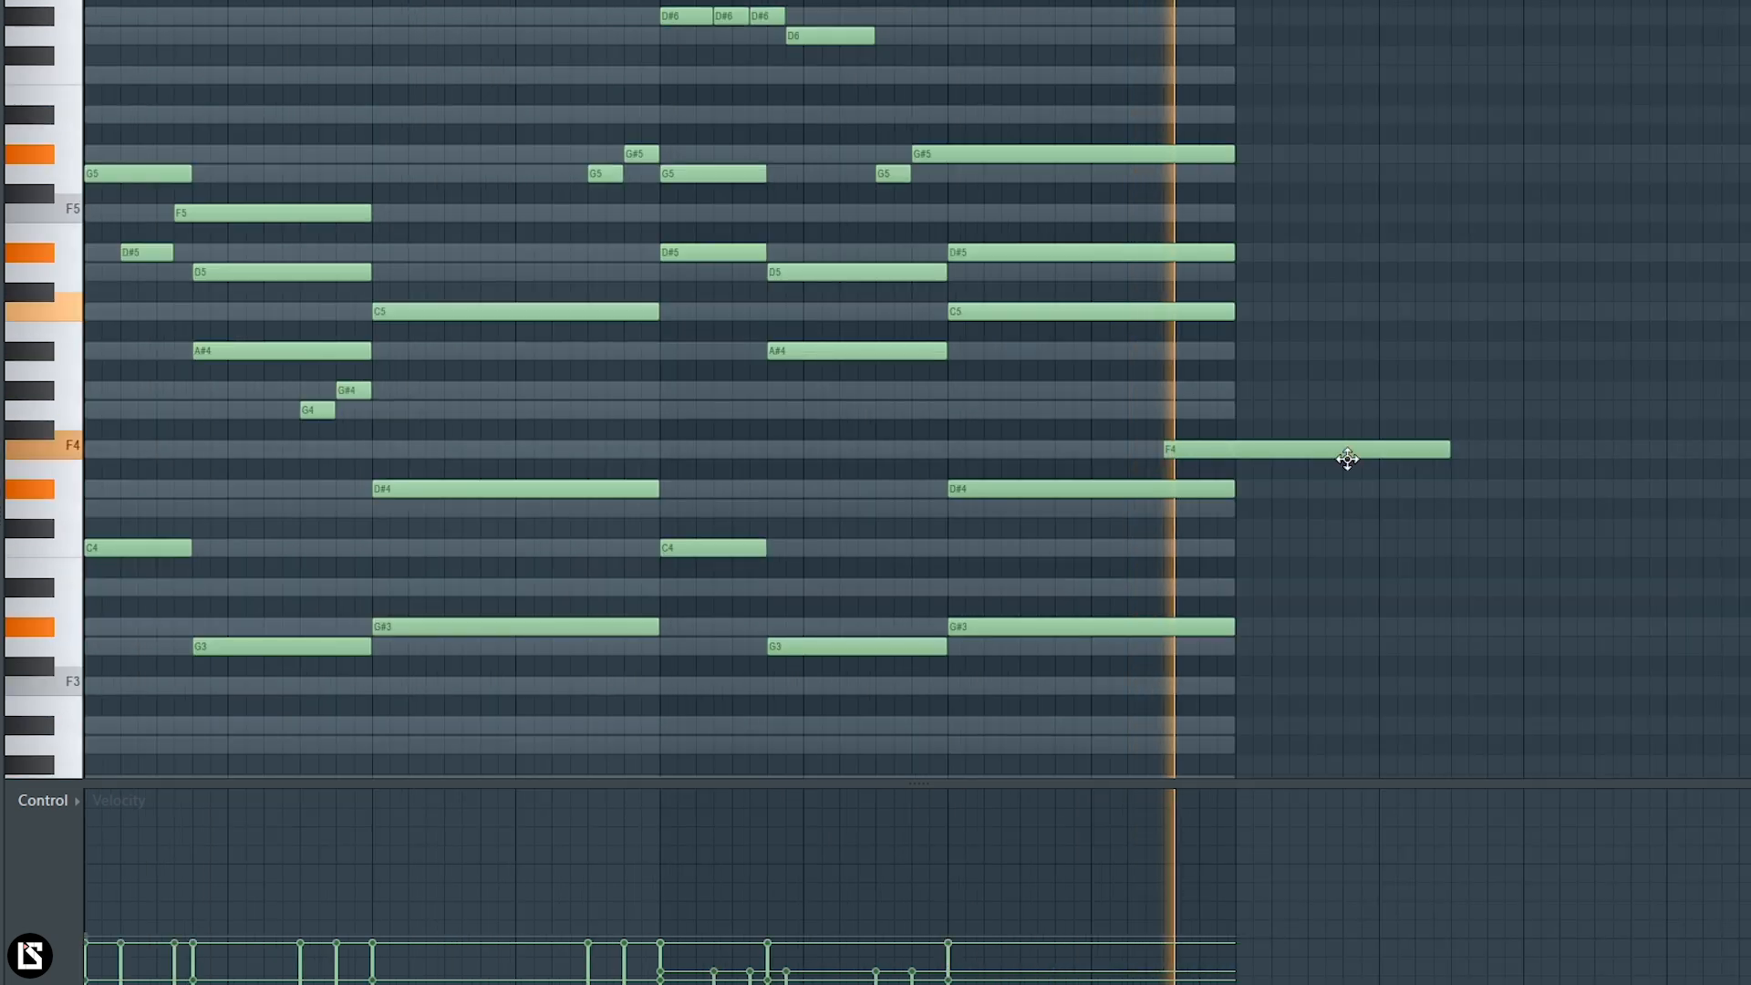
left_click_drag(1441, 445, 1228, 477)
key("space")
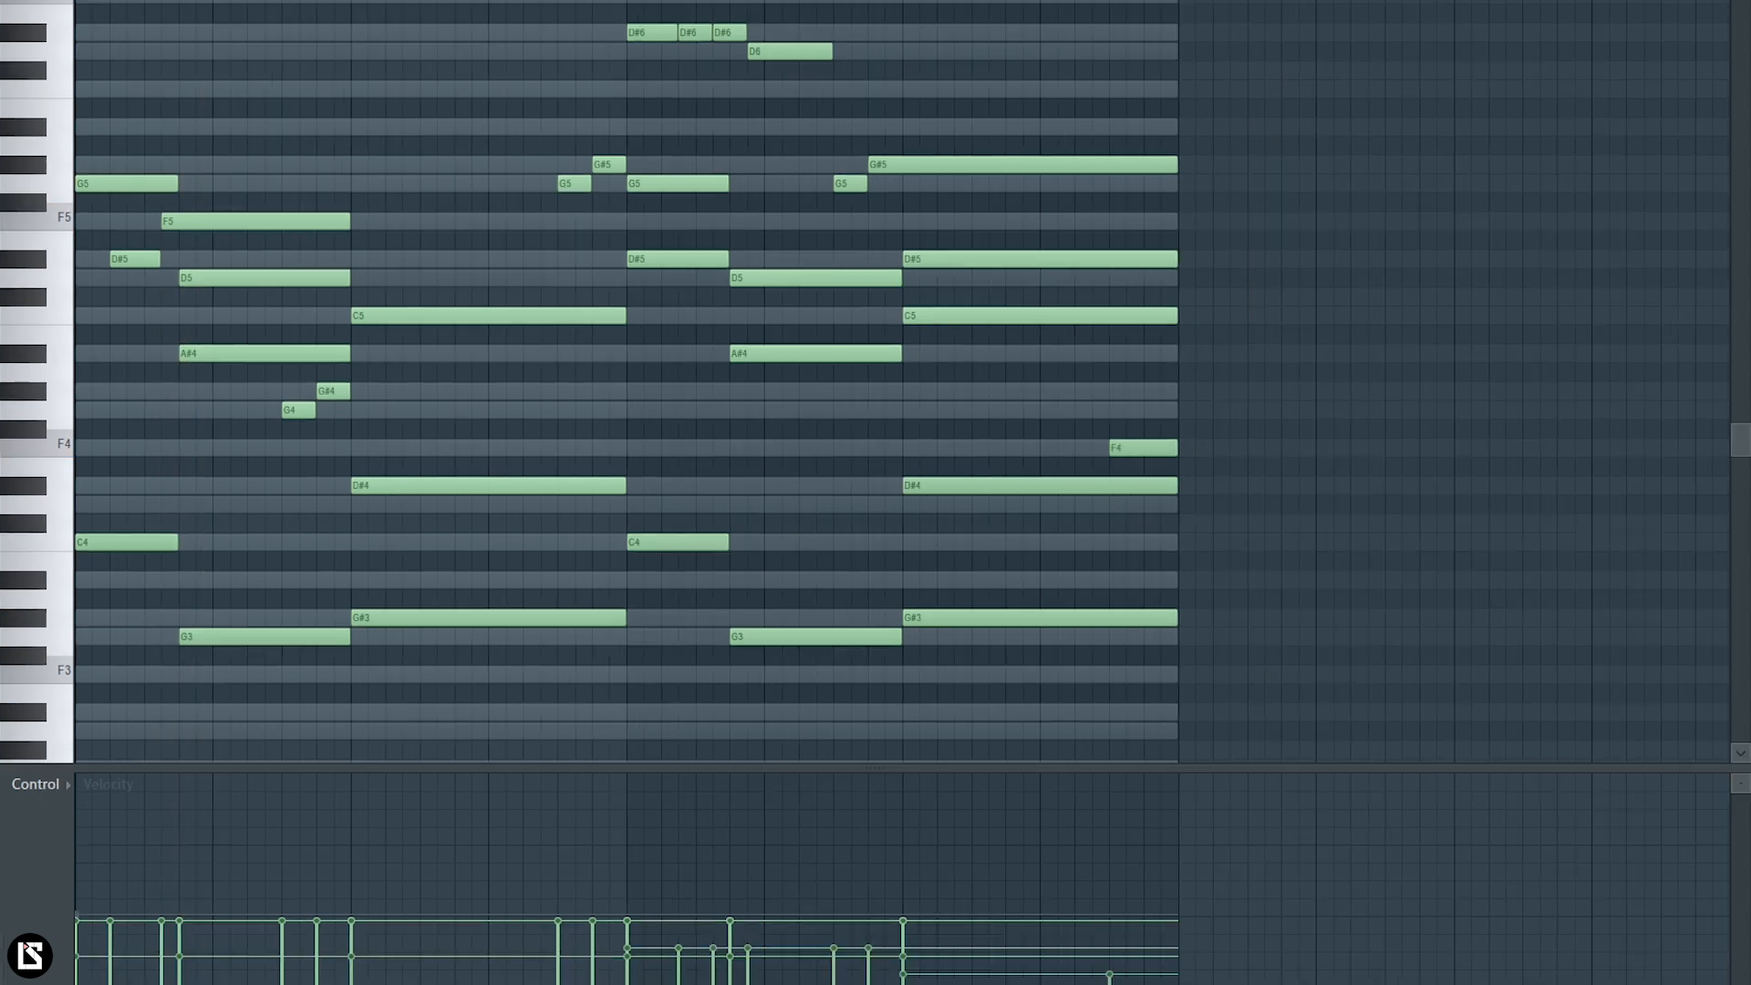
- Select all the notes and randomize their velocities
key("ctrl+a")
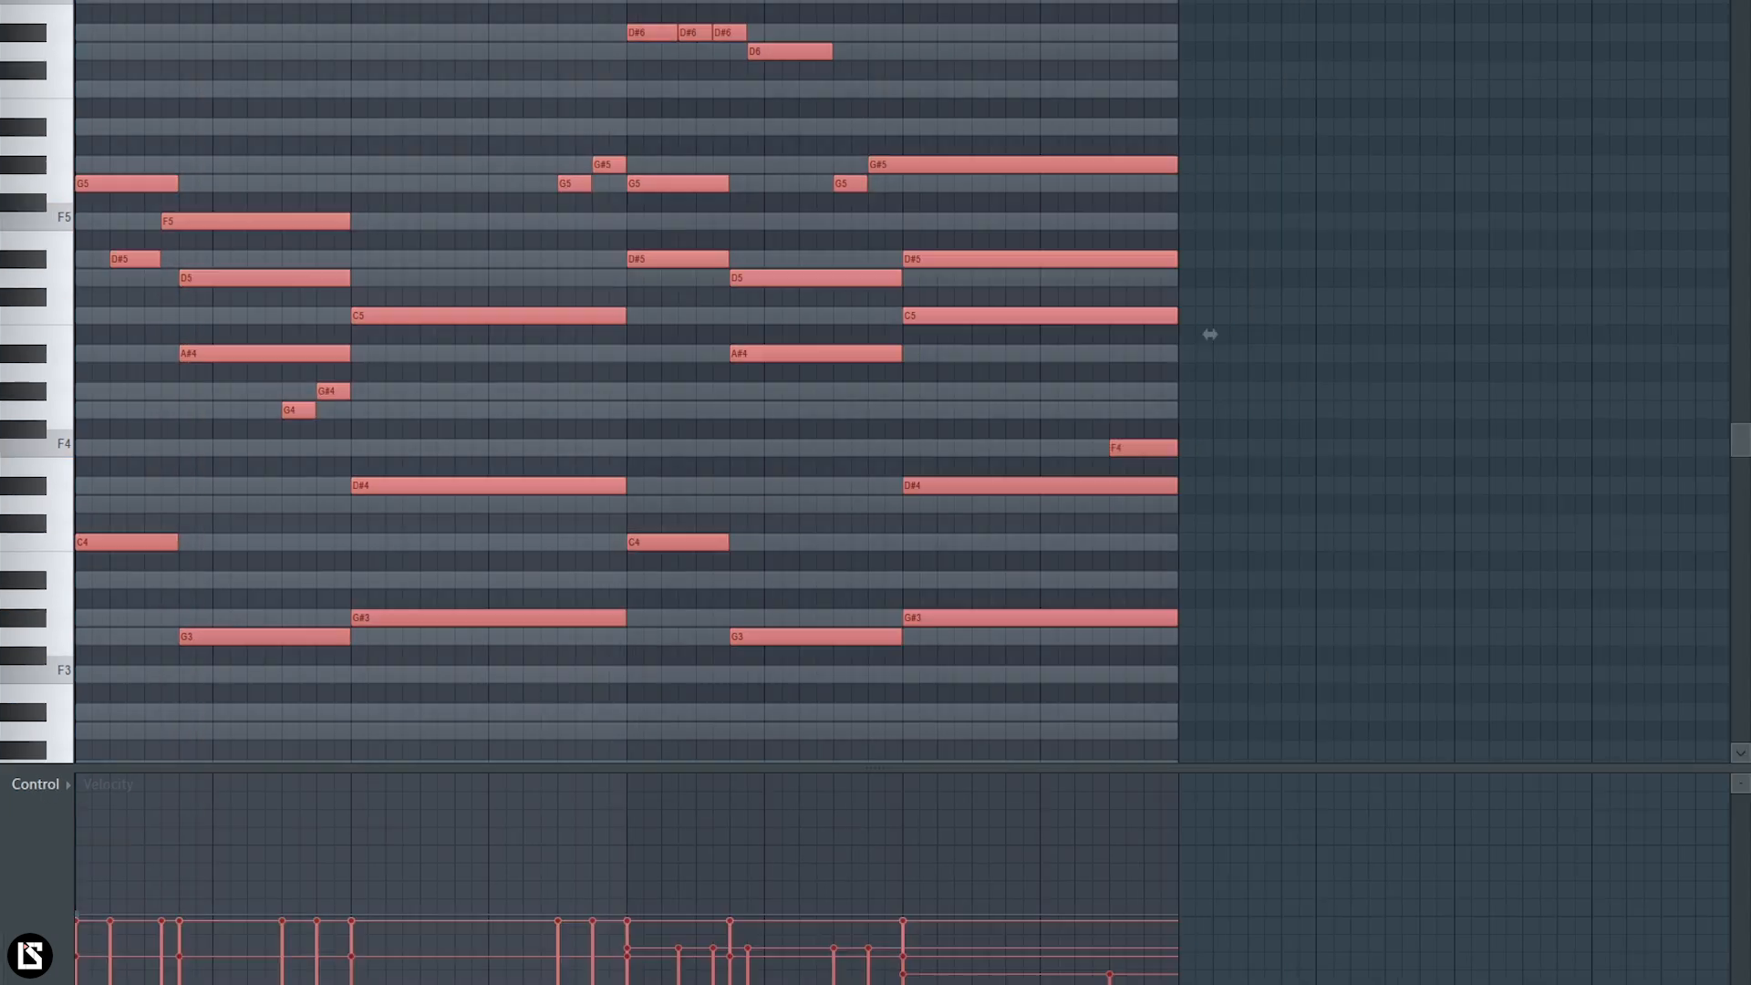
key("alt+r")
left_click(1325, 656)
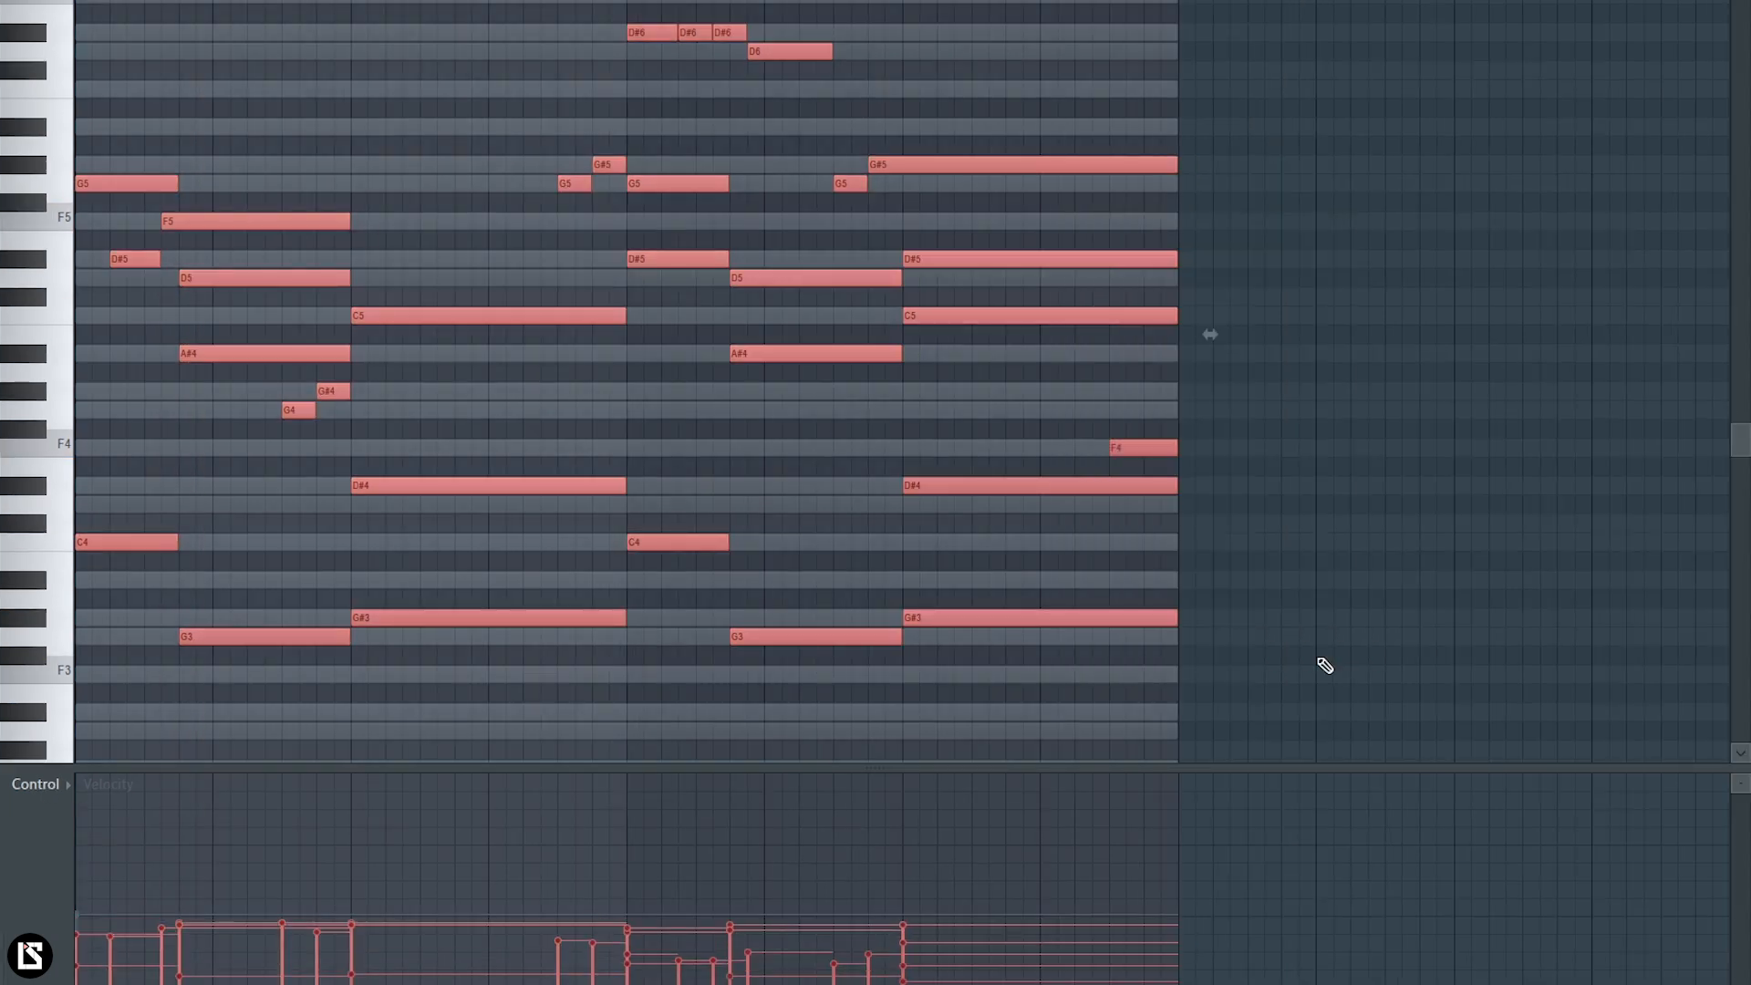
- Strum all the chords so their notes start slightly staggered, and deselect everything
key("alt+s")
left_click(1163, 388)
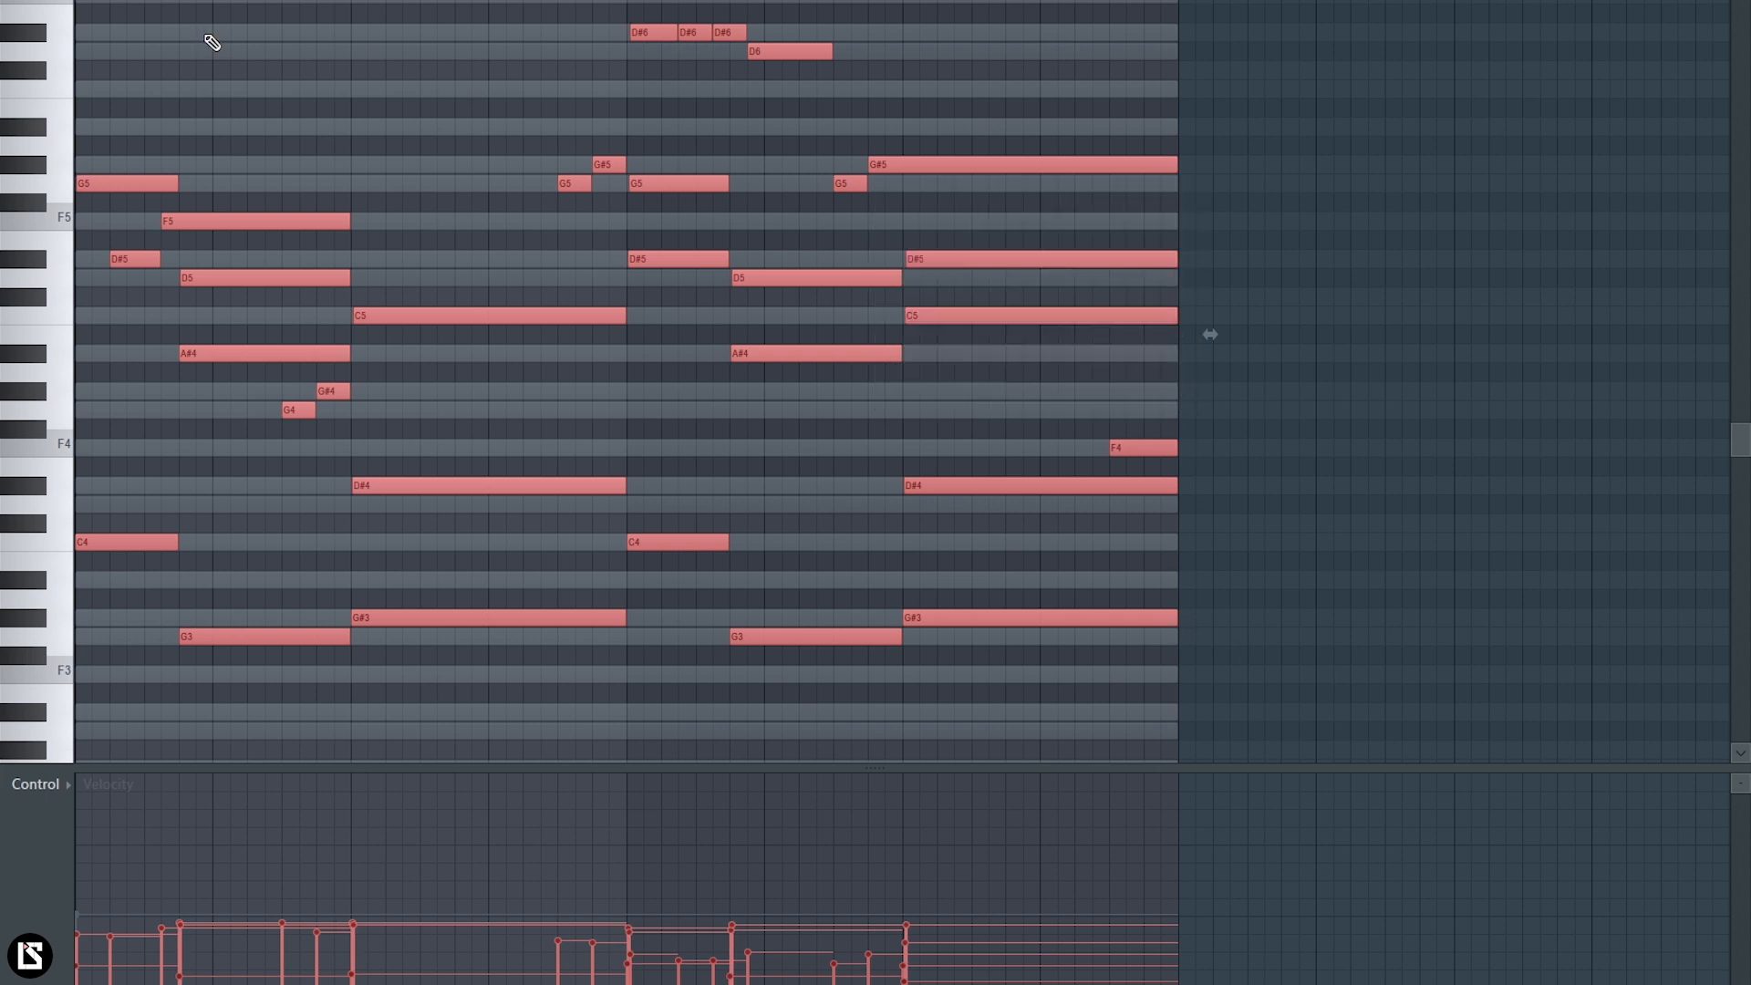
key("ctrl+d")
- Nudge the second chord's F5, D5, G4 and G#4 and the third chord's C5 slightly later off the grid
scroll(171, 1, "up", 5)
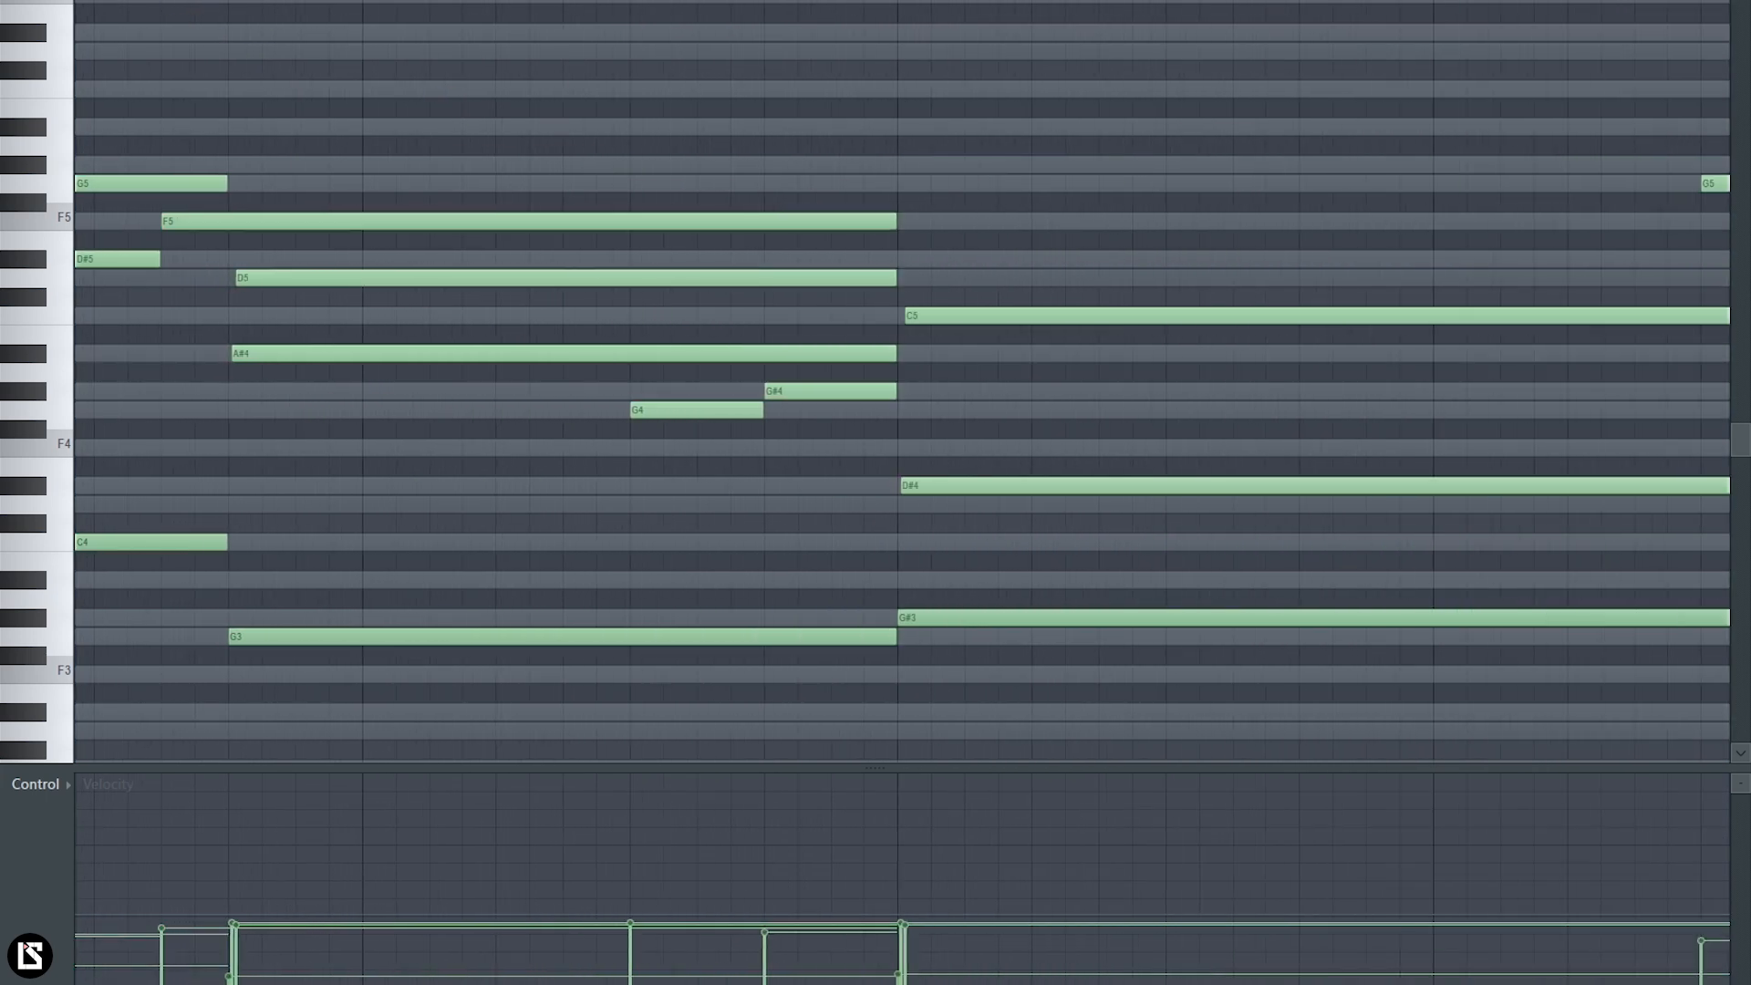
left_click_drag(493, 219, 499, 220)
left_click_drag(533, 278, 535, 281)
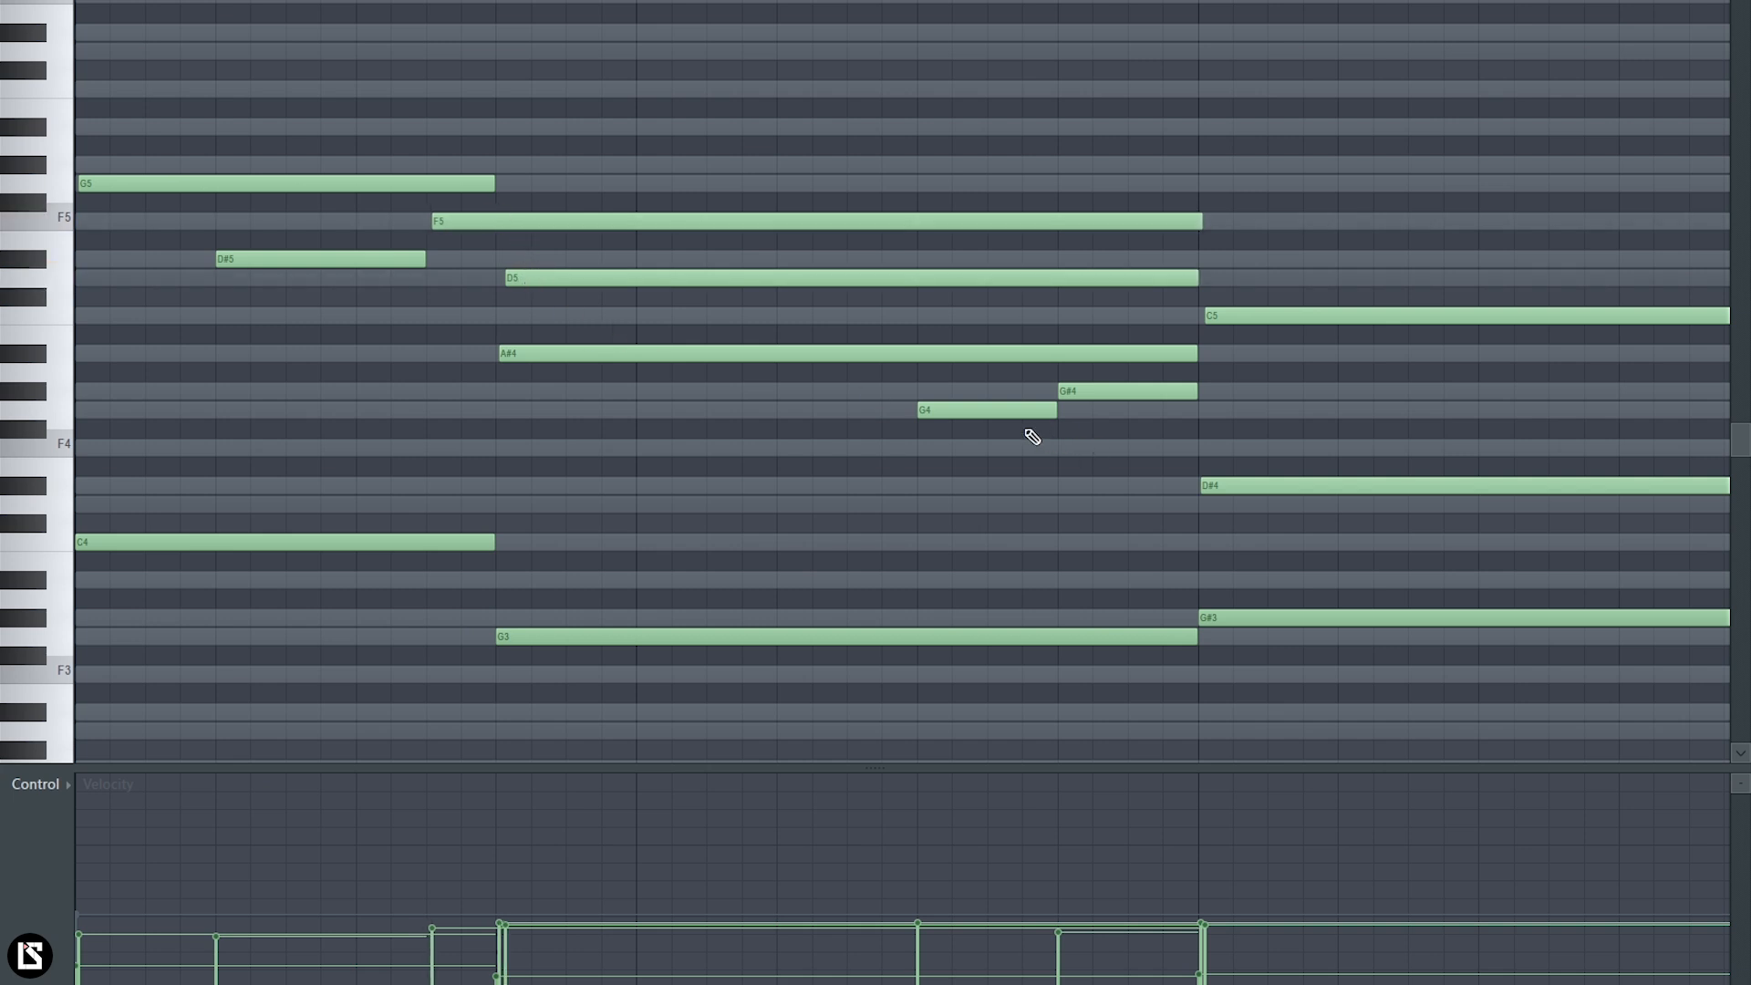
left_click_drag(982, 410, 986, 410)
left_click_drag(1106, 391, 1113, 392)
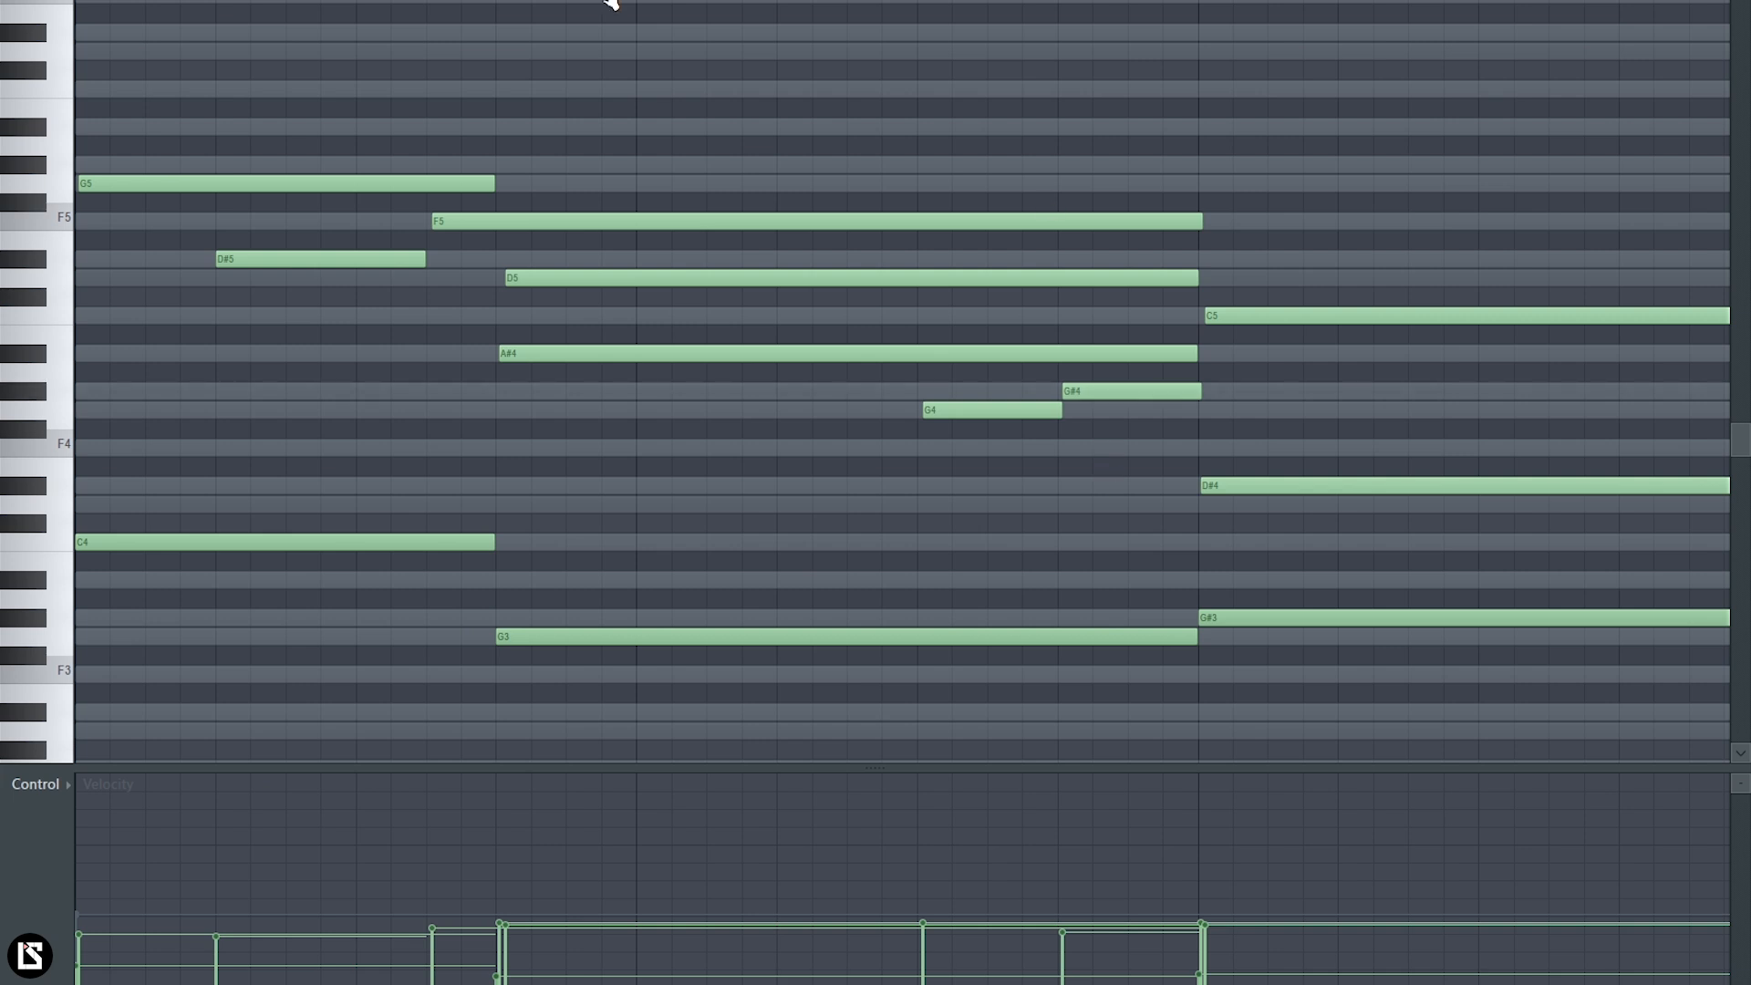
scroll(609, 2, "down", 3)
scroll(926, 8, "up", 3)
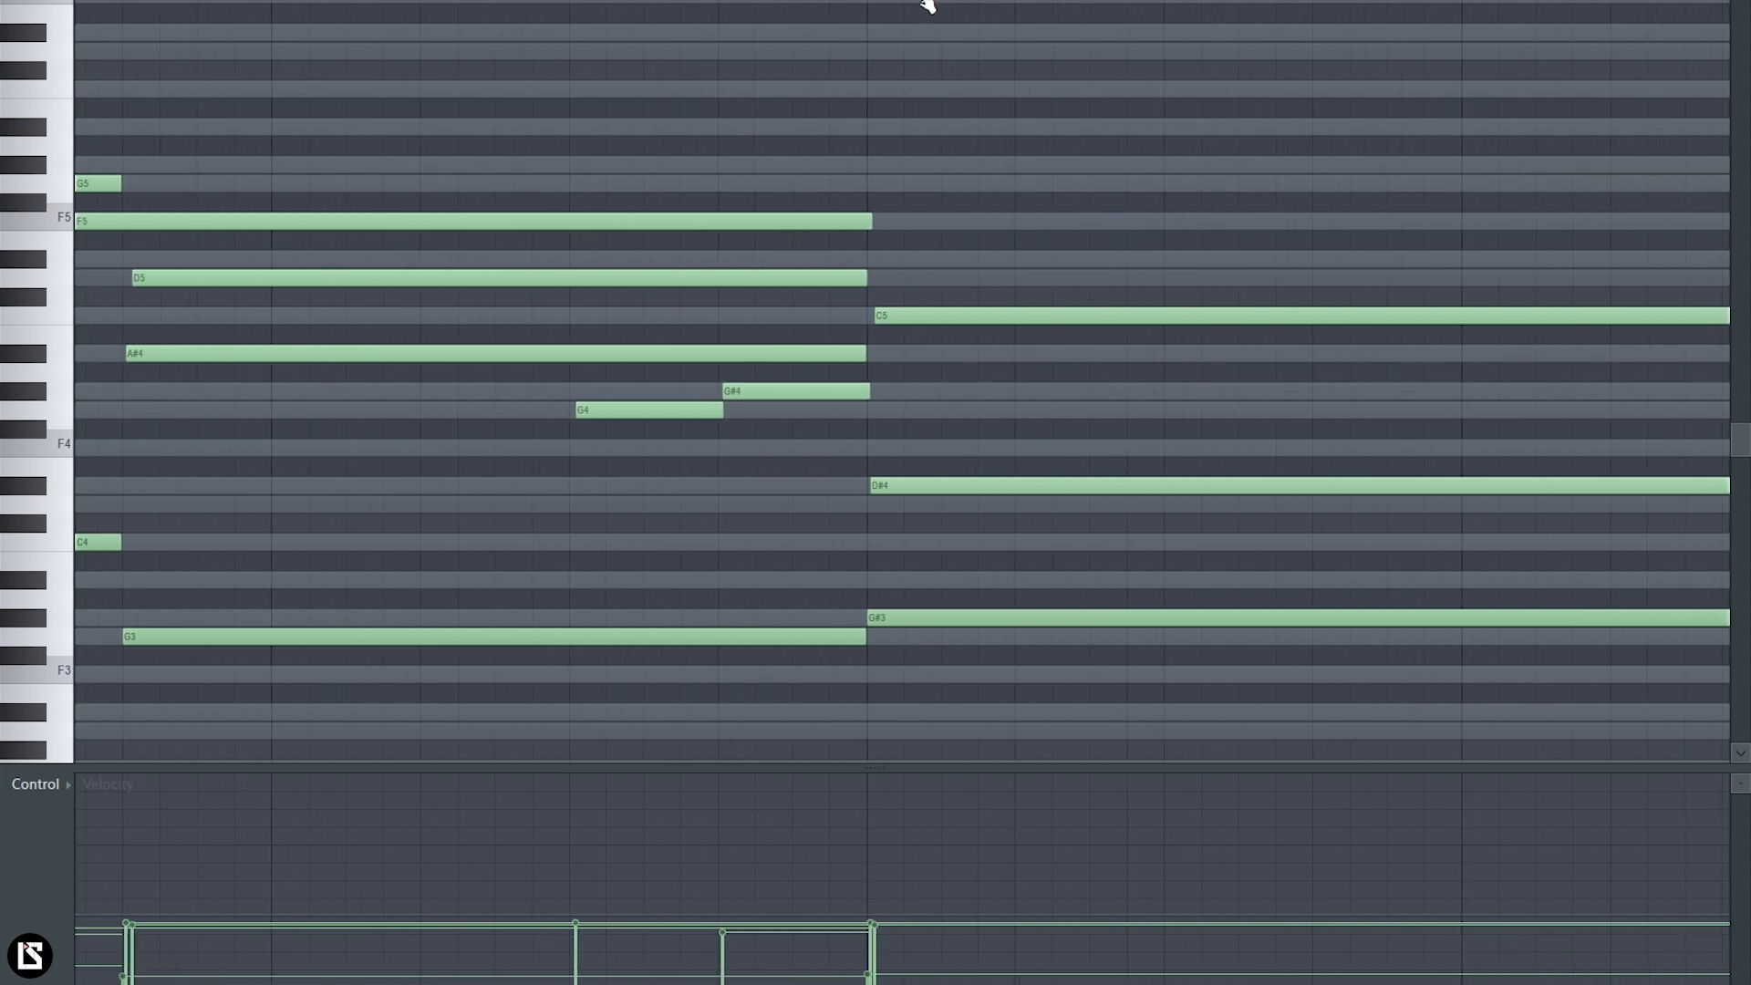
left_click_drag(927, 309, 931, 312)
scroll(883, 6, "down", 3)
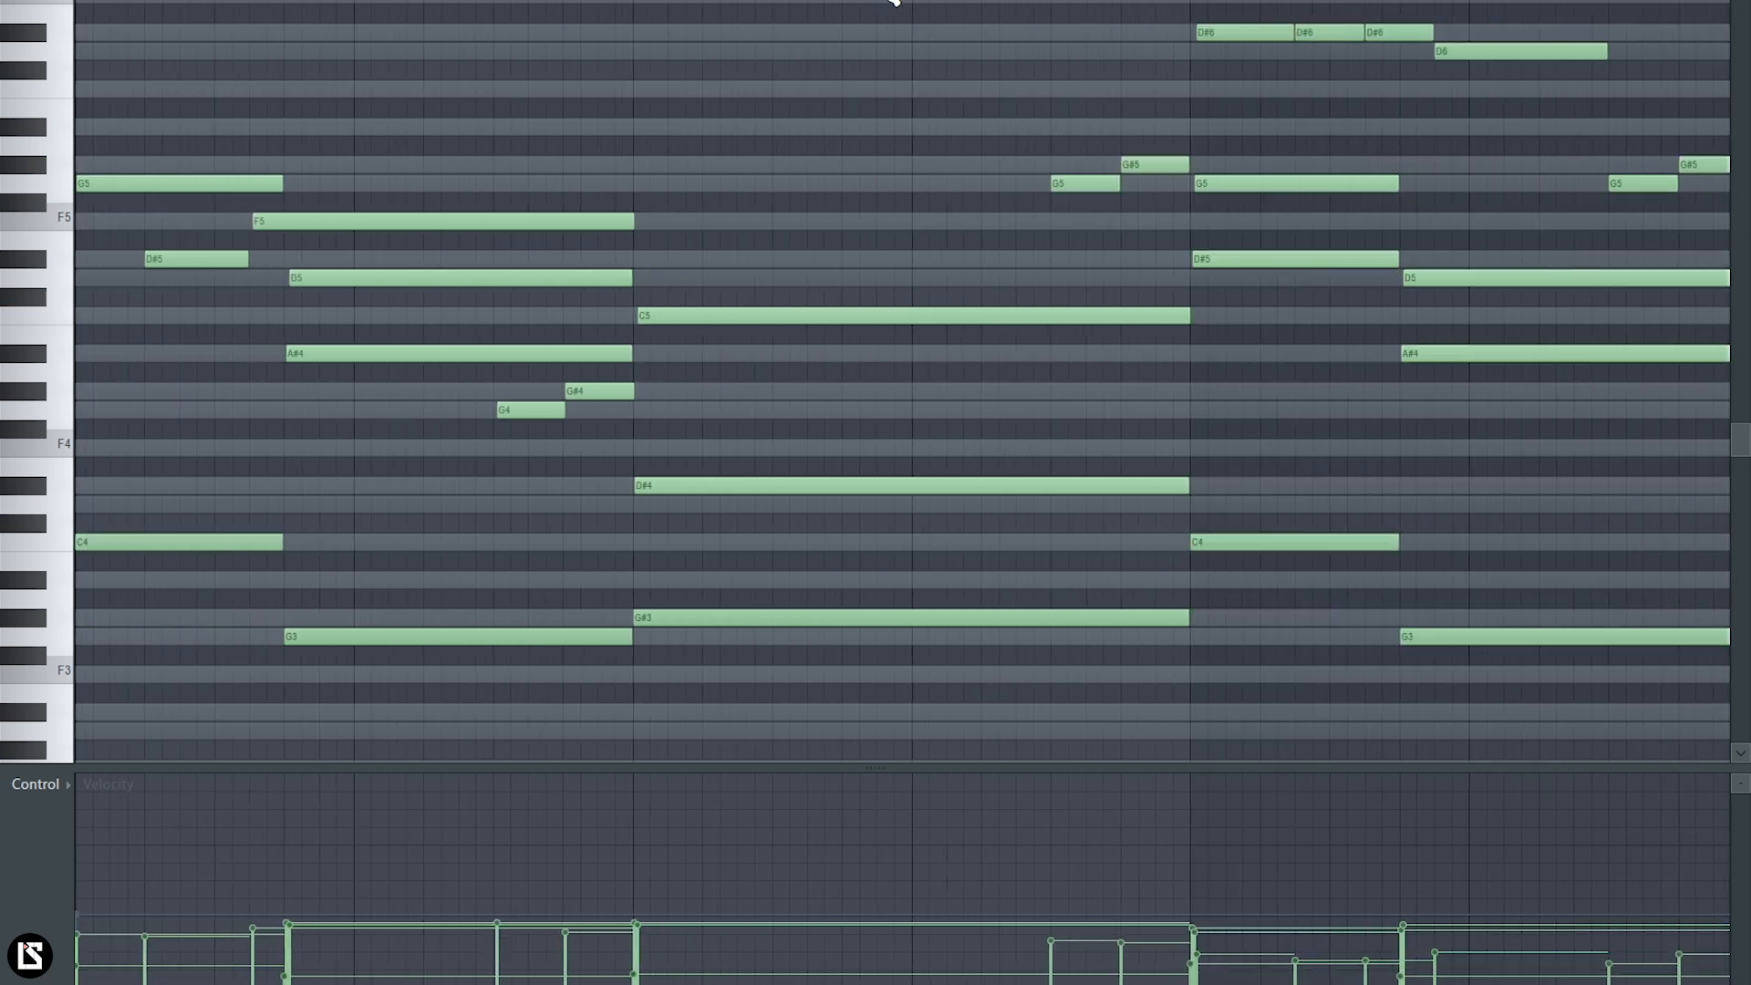
scroll(892, 2, "down", 1)
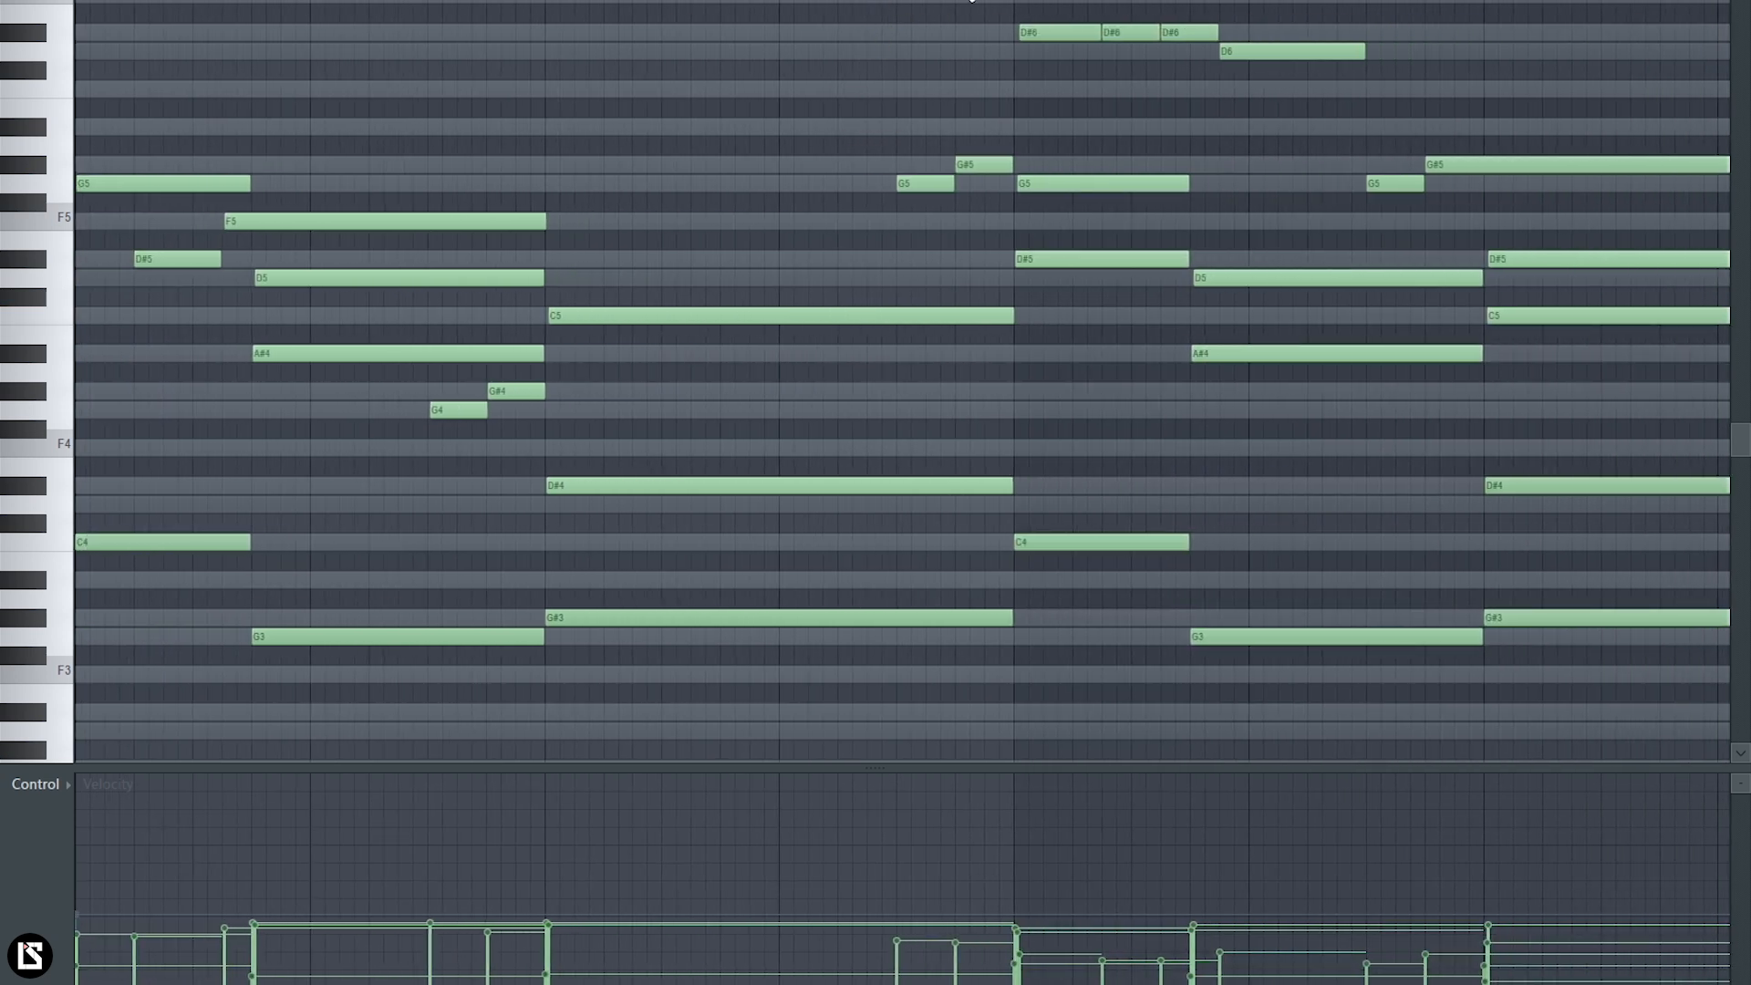
- Nudge the third chord's G#5 slightly later with a lower velocity, and shorten the G5 before it
scroll(876, 3, "right", 3)
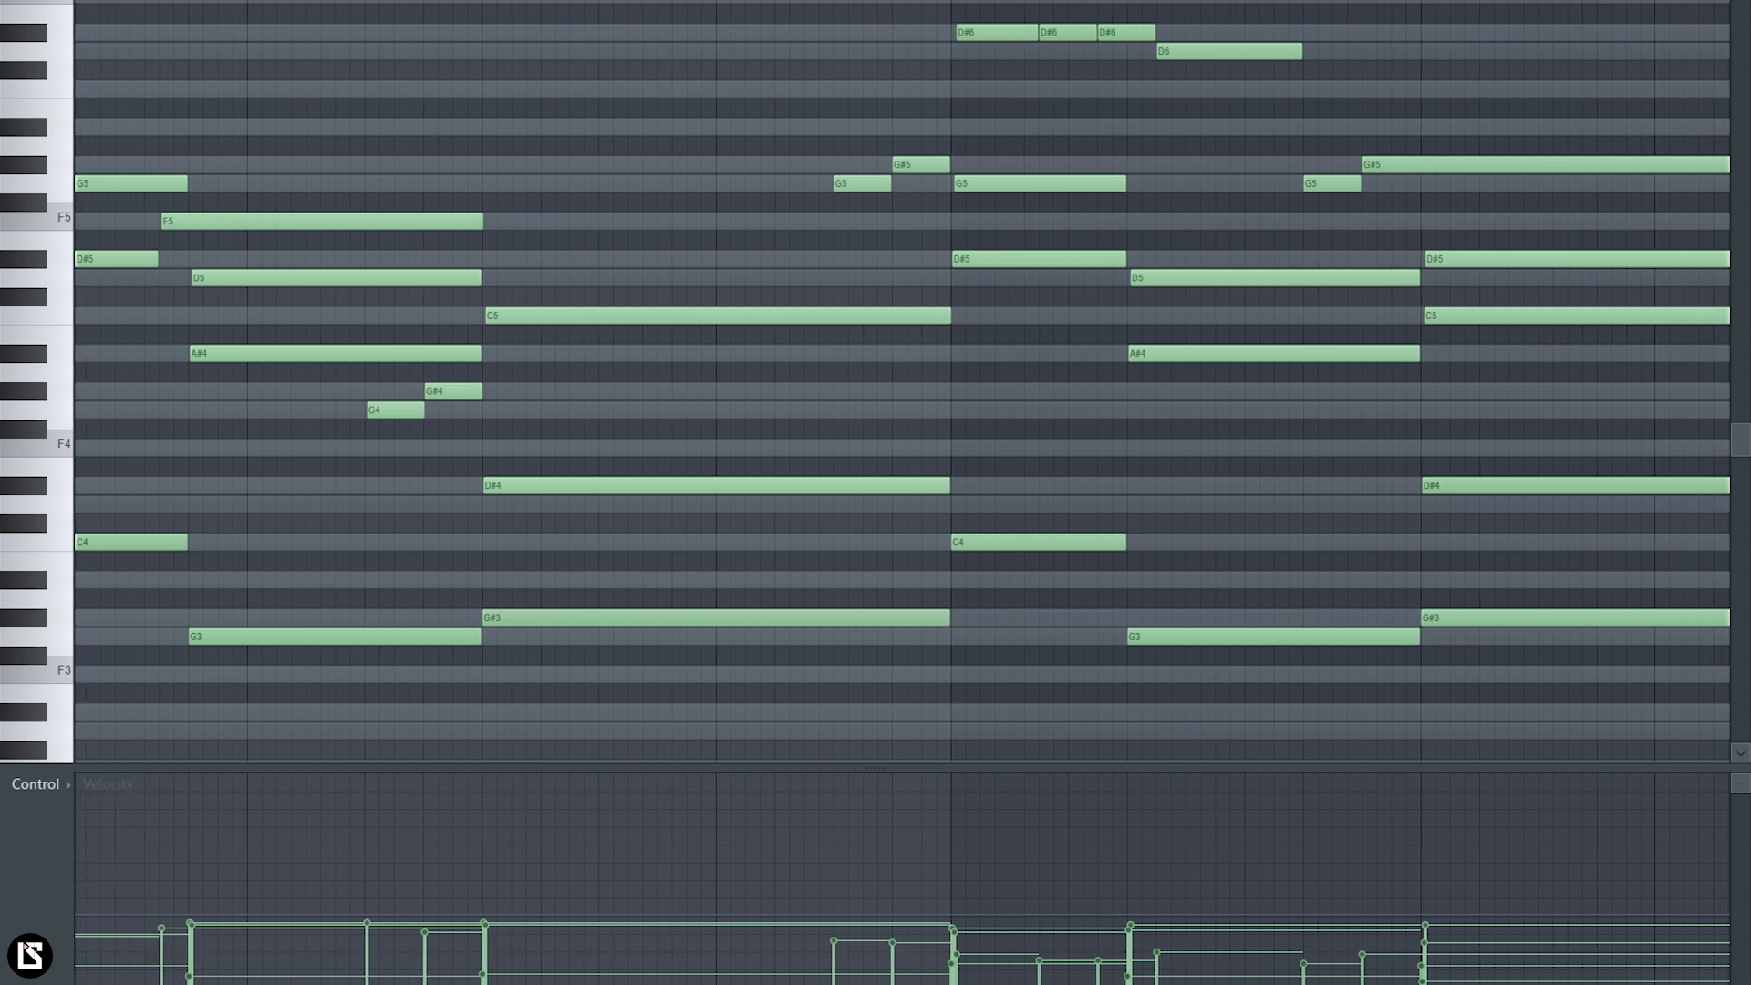
scroll(813, 2, "up", 4)
left_click_drag(832, 162, 856, 193)
scroll(861, 237, "down", 5)
left_click(868, 244)
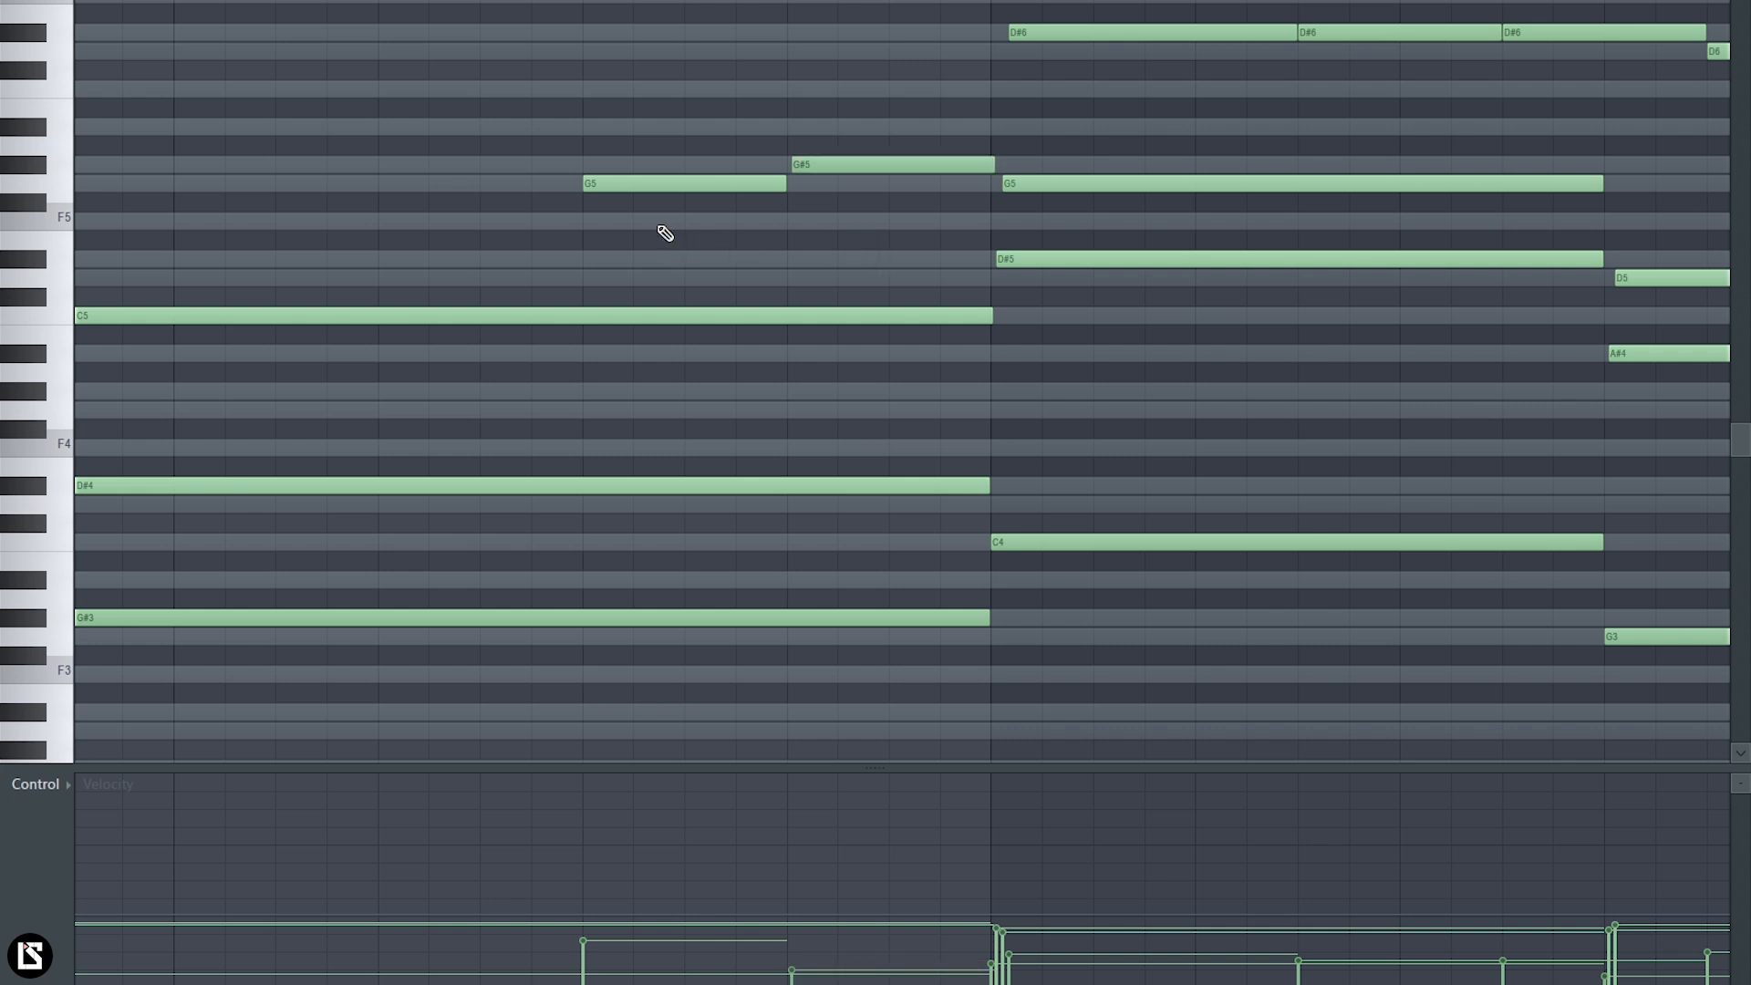
left_click(649, 187)
scroll(771, 5, "down", 3)
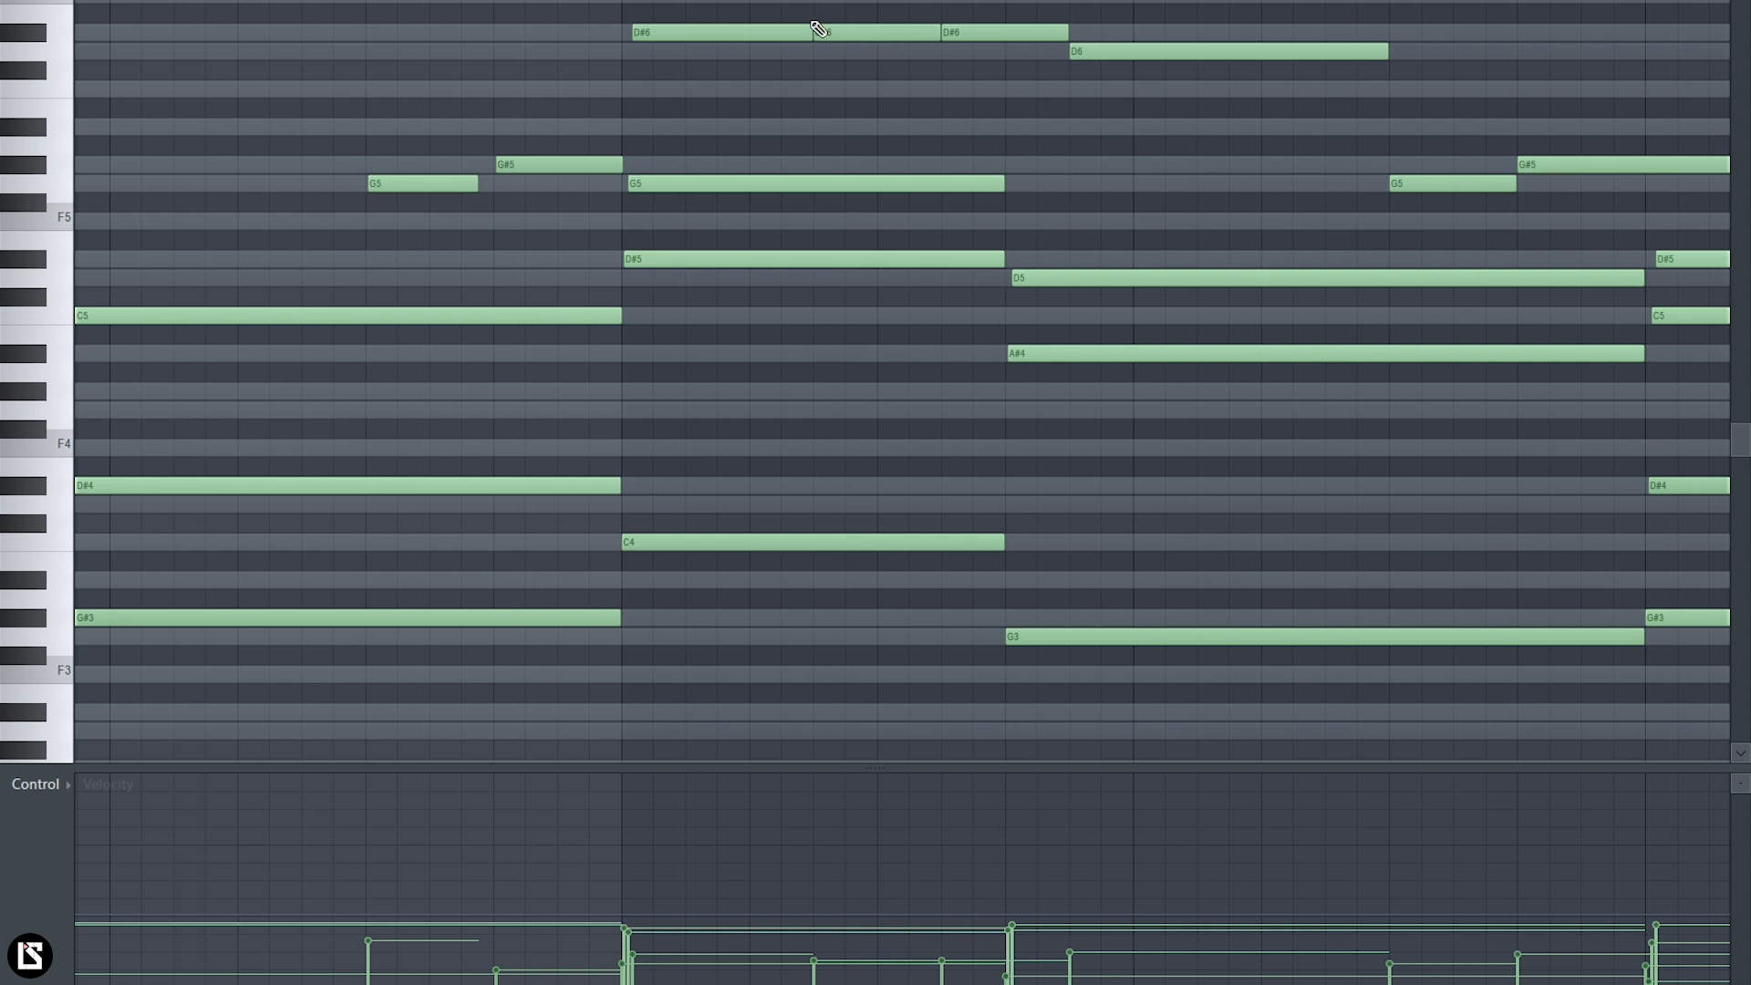
- Shorten the three D#6 notes and the D6 slightly to leave small gaps between them
left_click_drag(767, 29, 1077, 52)
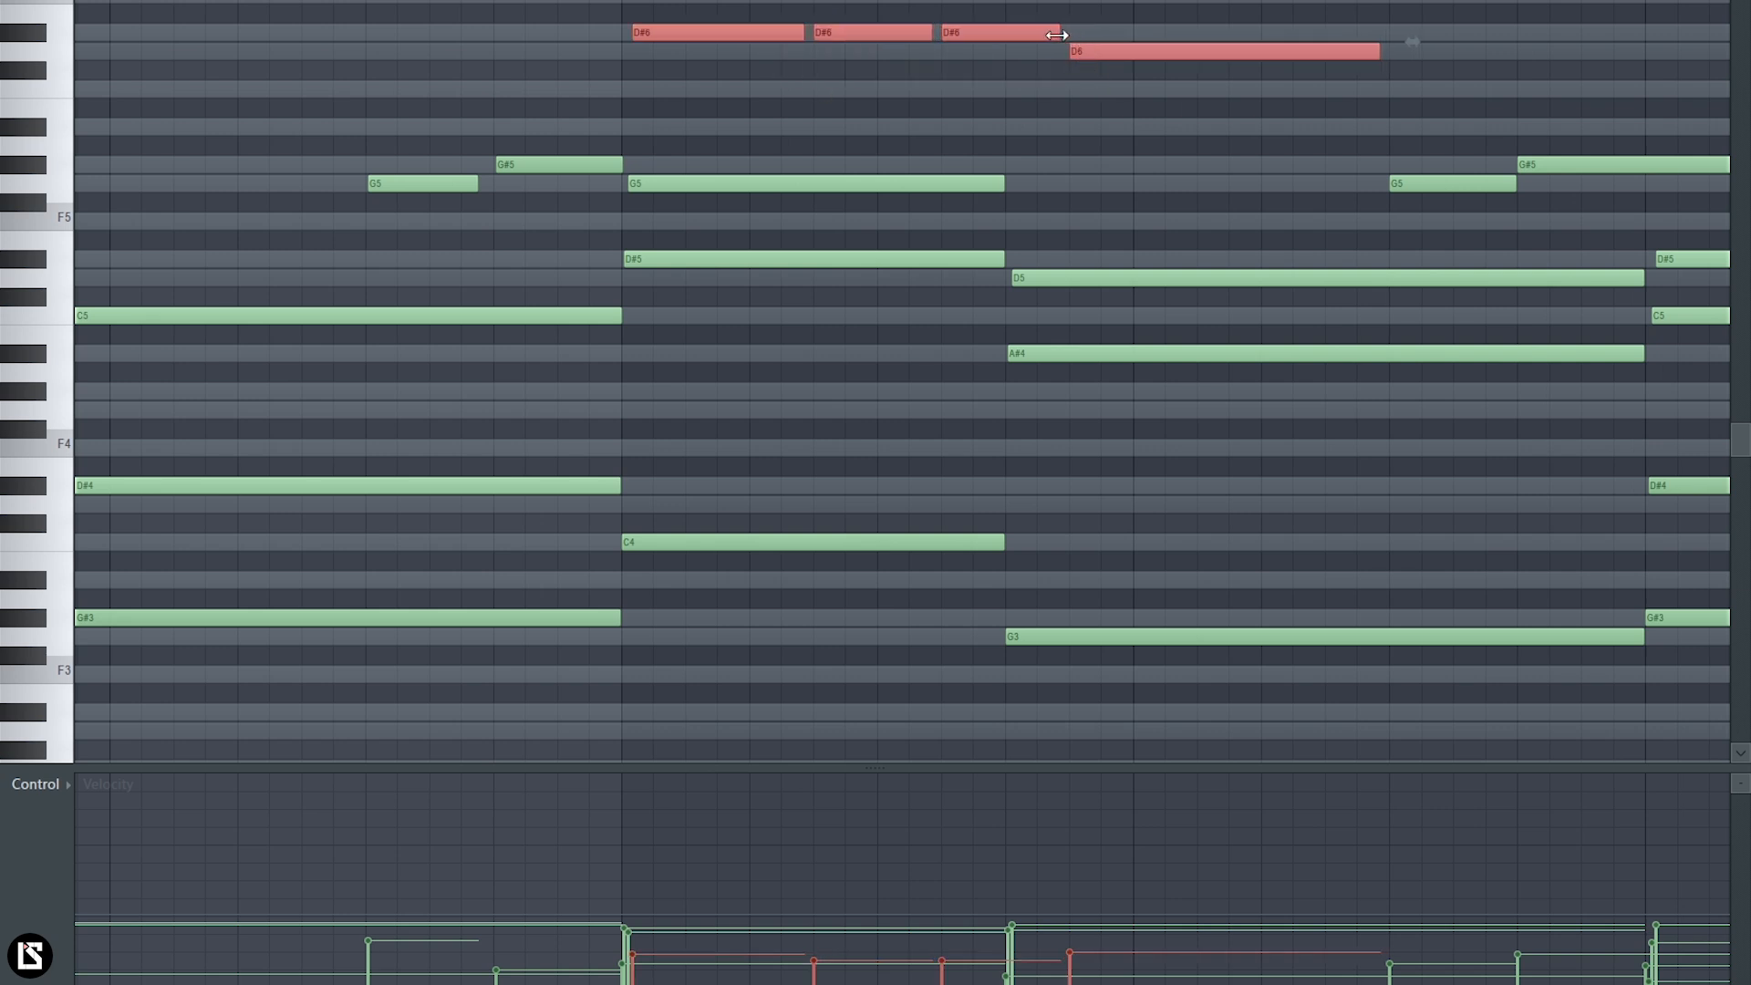
left_click(995, 89, "ctrl")
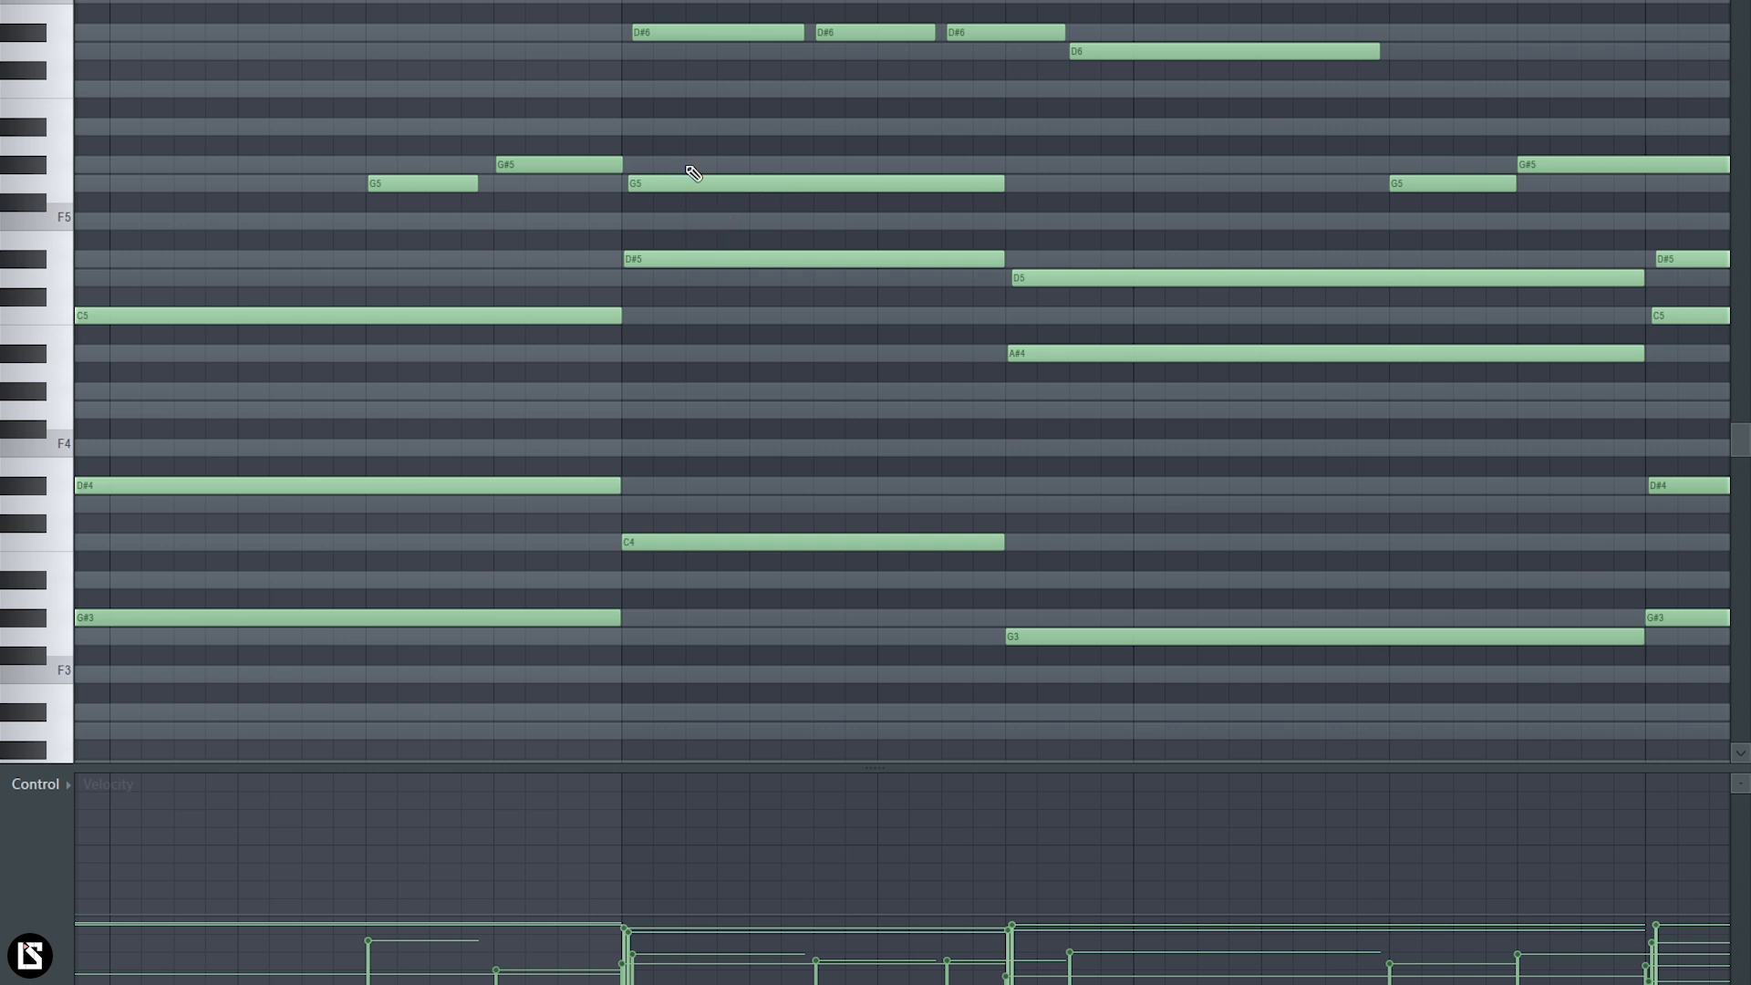
- Nudge the fourth chord's D#5 and G5 slightly later, lowering the D#5's velocity and raising the G5's
left_click(691, 262, "ctrl")
scroll(714, 317, "down", 1)
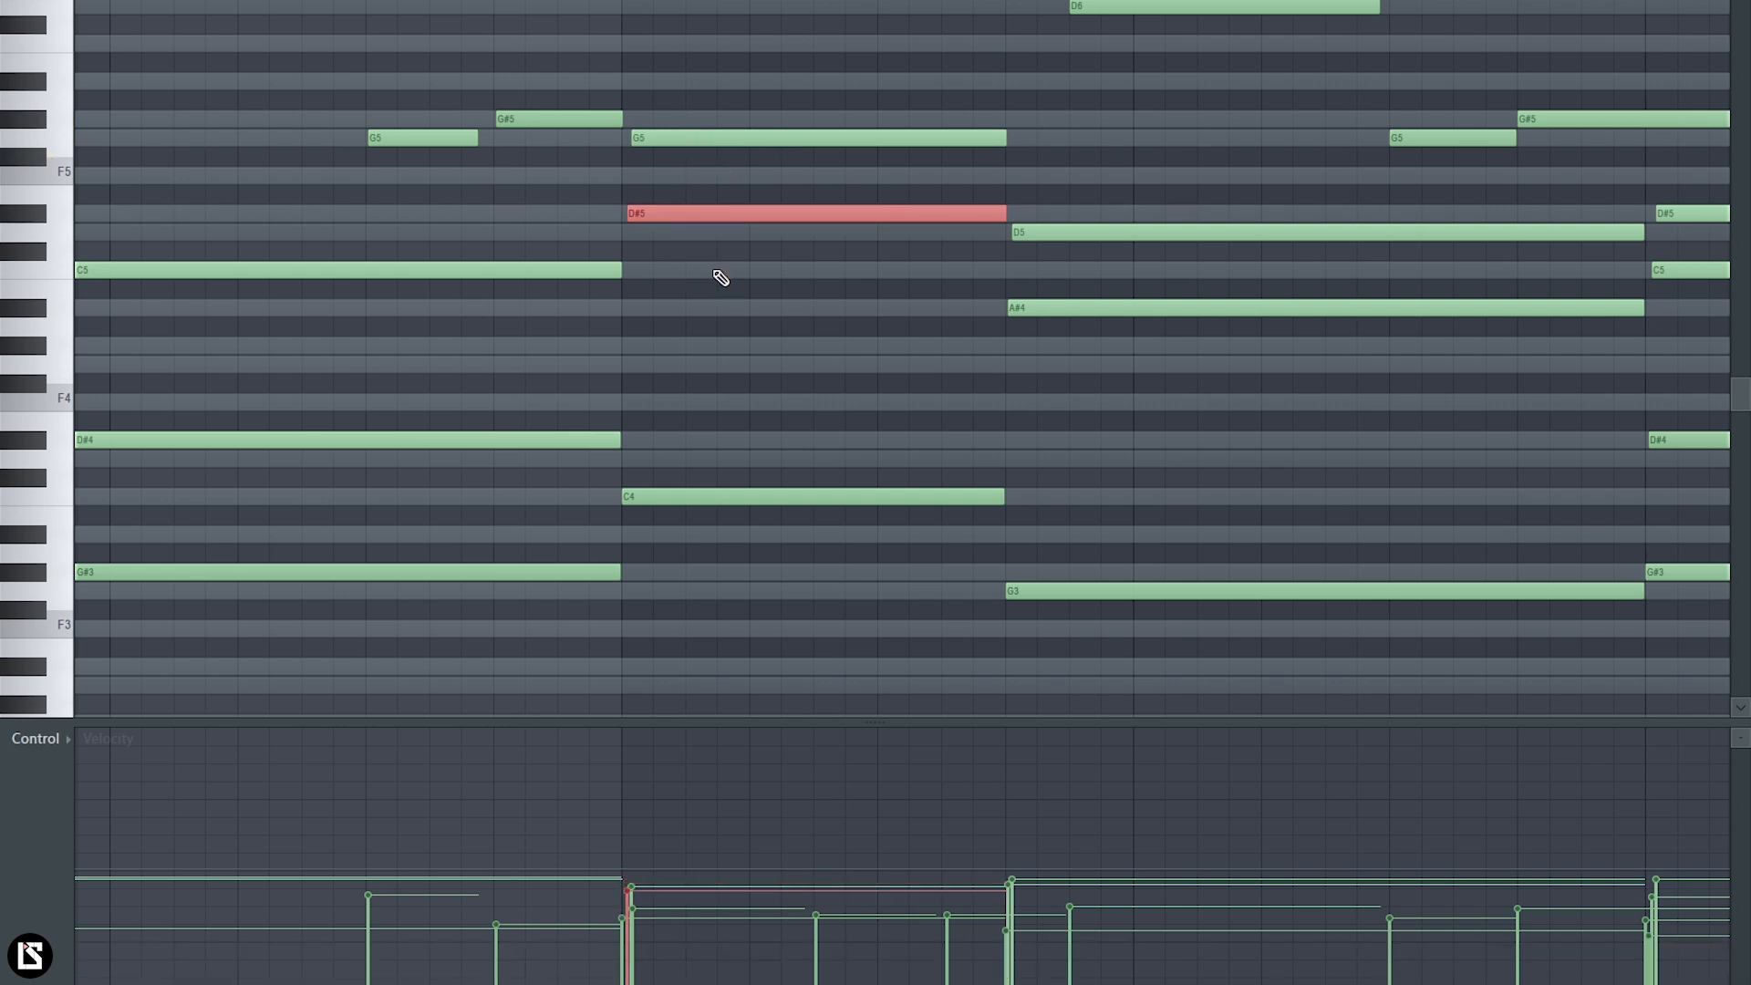
left_click(717, 136)
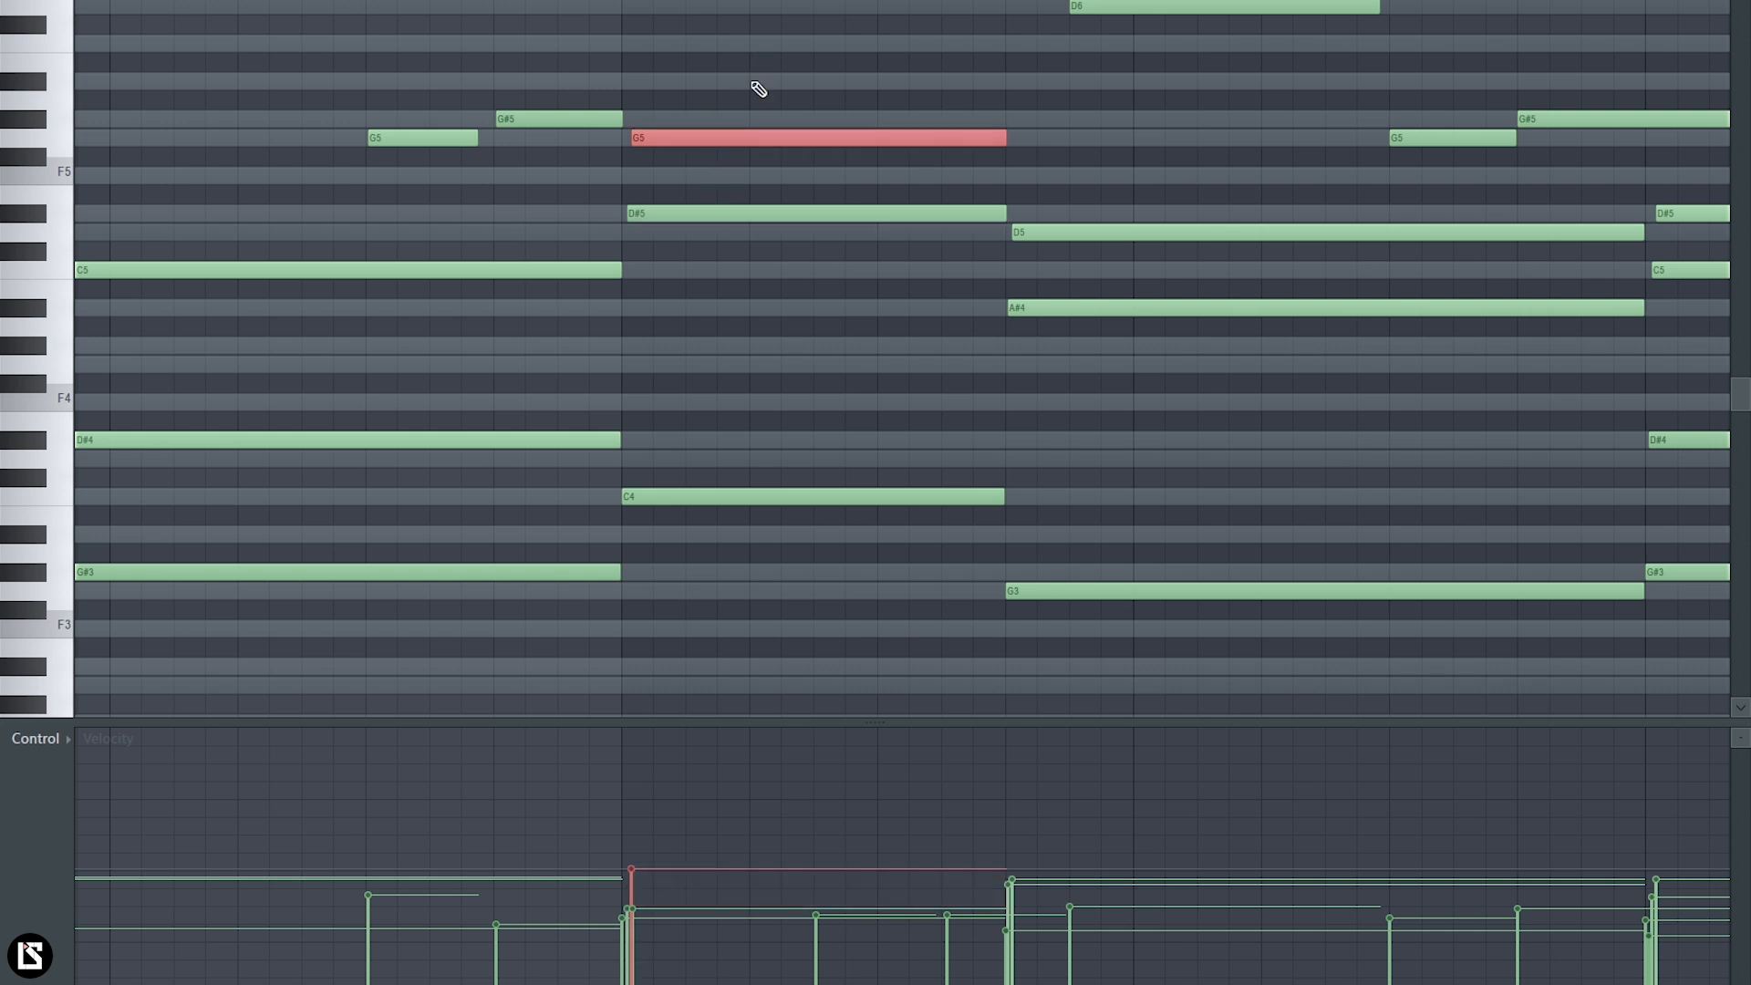
left_click(751, 82, "ctrl")
- Lower the velocities of the fifth chord's D5 and the first chord's D#5
scroll(1008, 211, "up", 3)
left_click(994, 232, "ctrl")
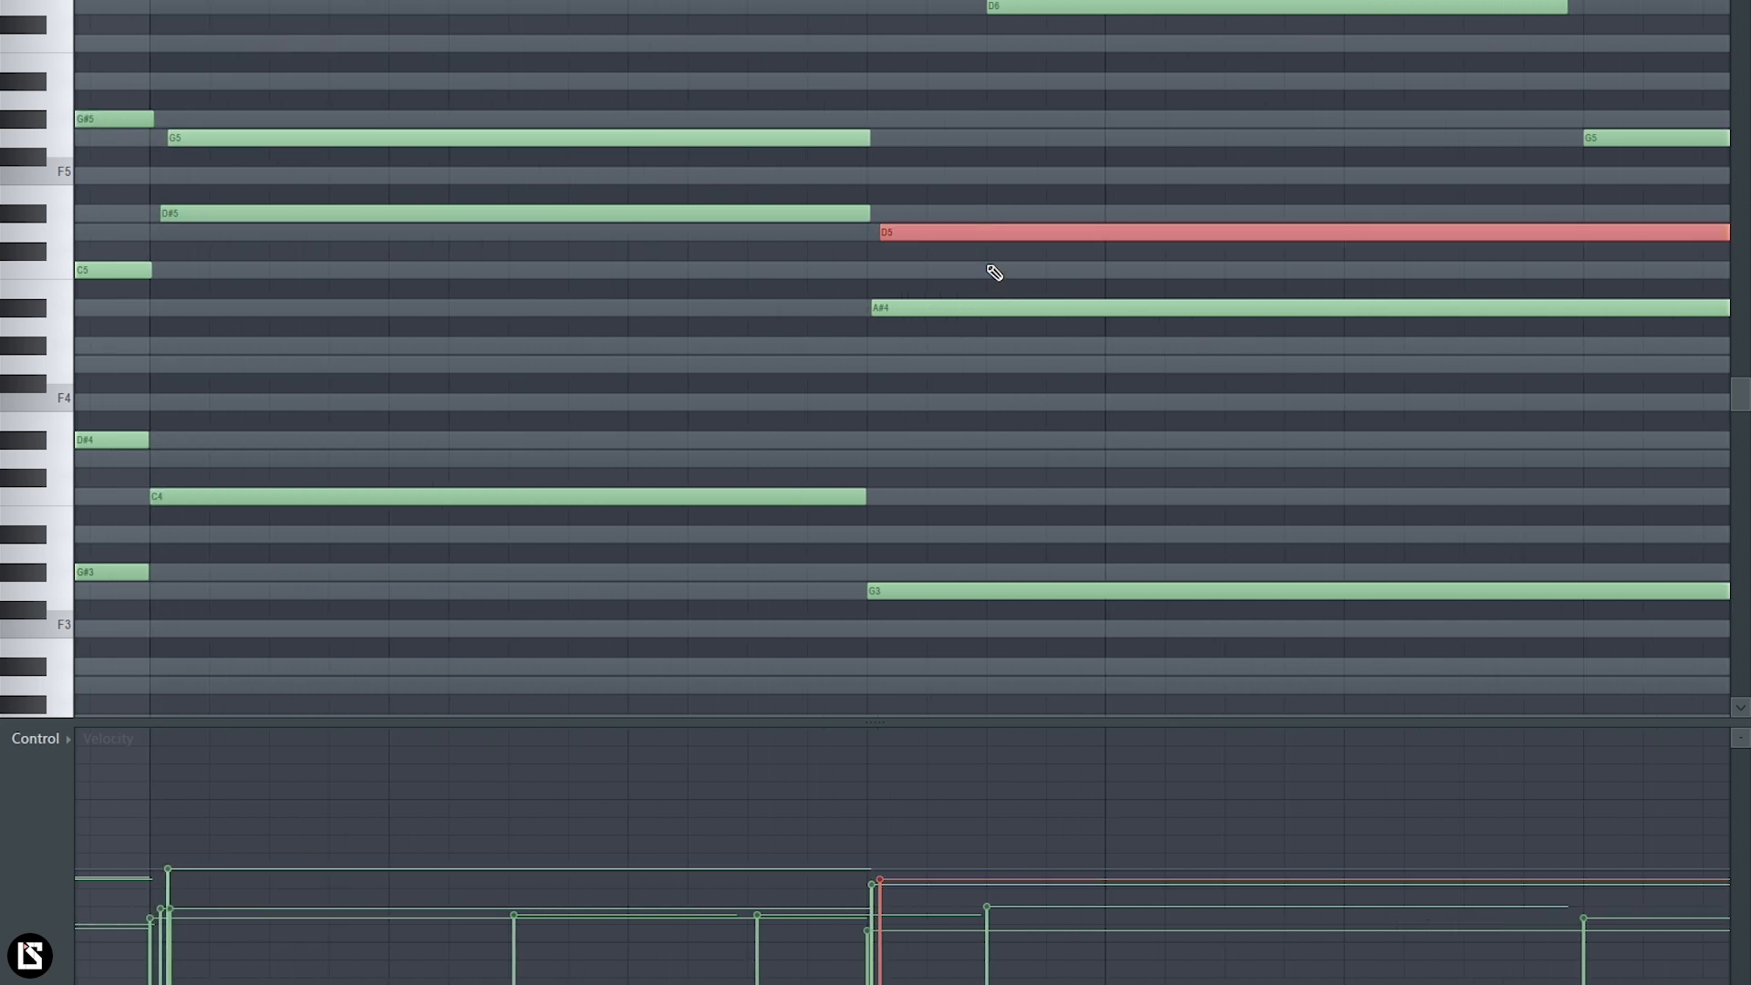
left_click(992, 134, "ctrl")
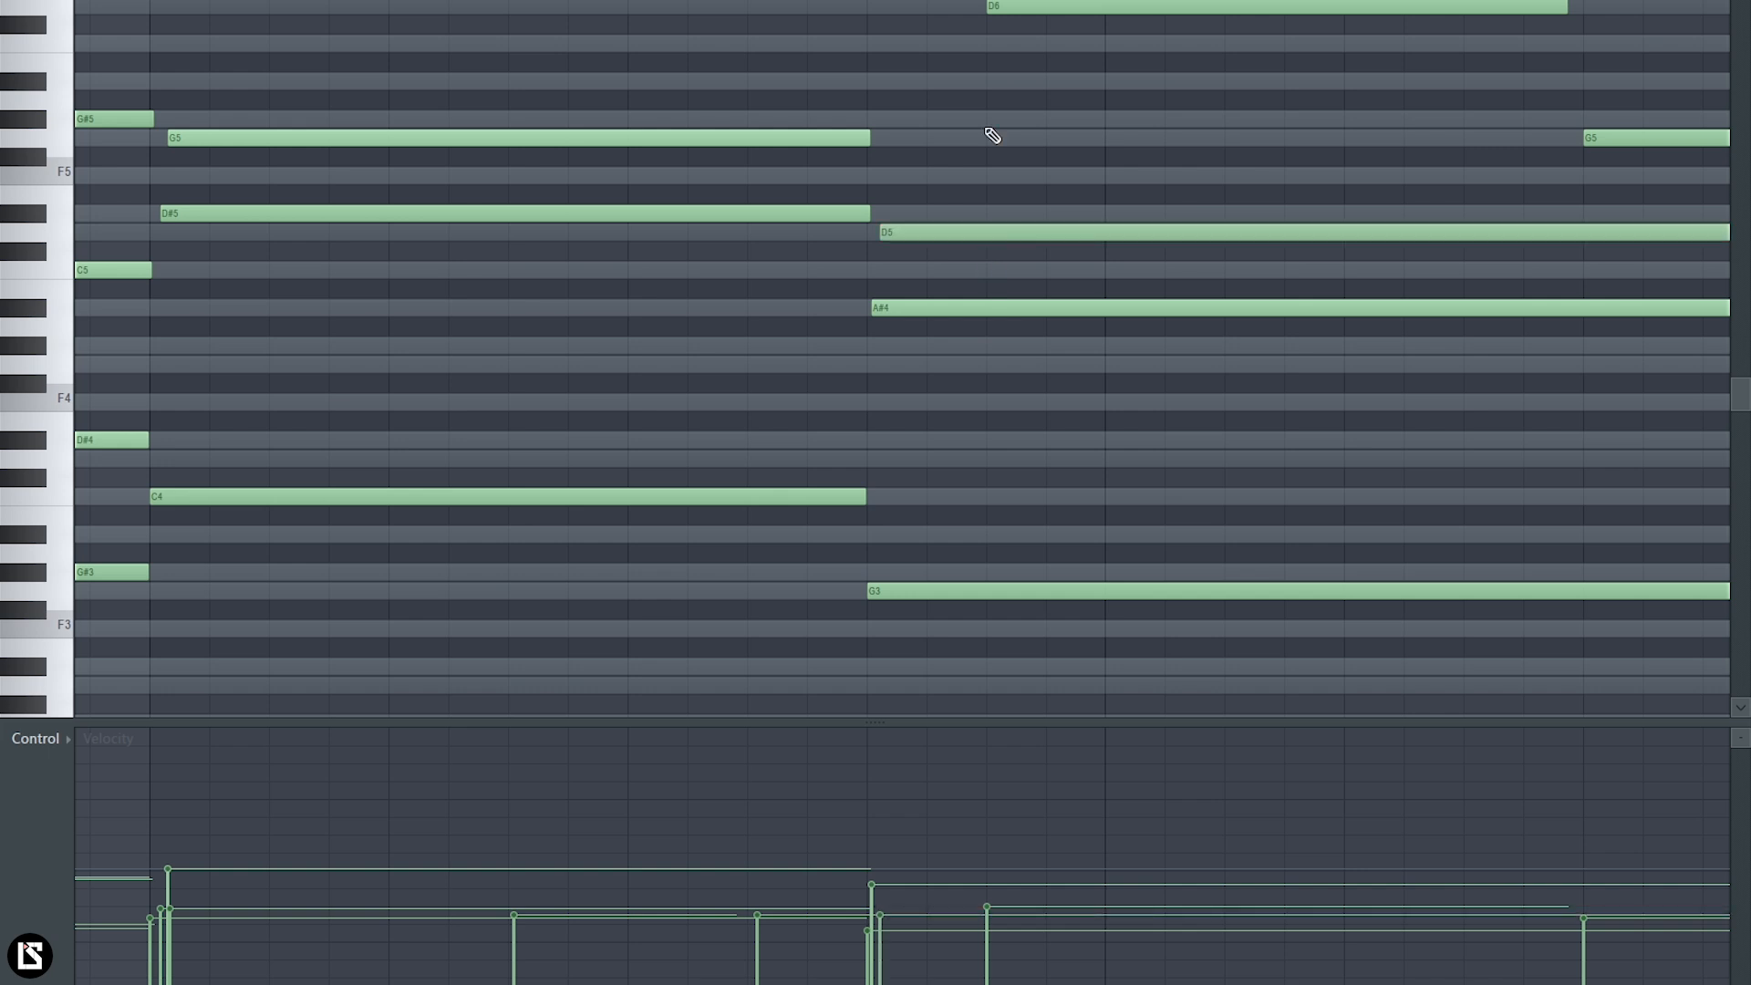
scroll(998, 120, "up", 2)
scroll(1020, 68, "down", 5)
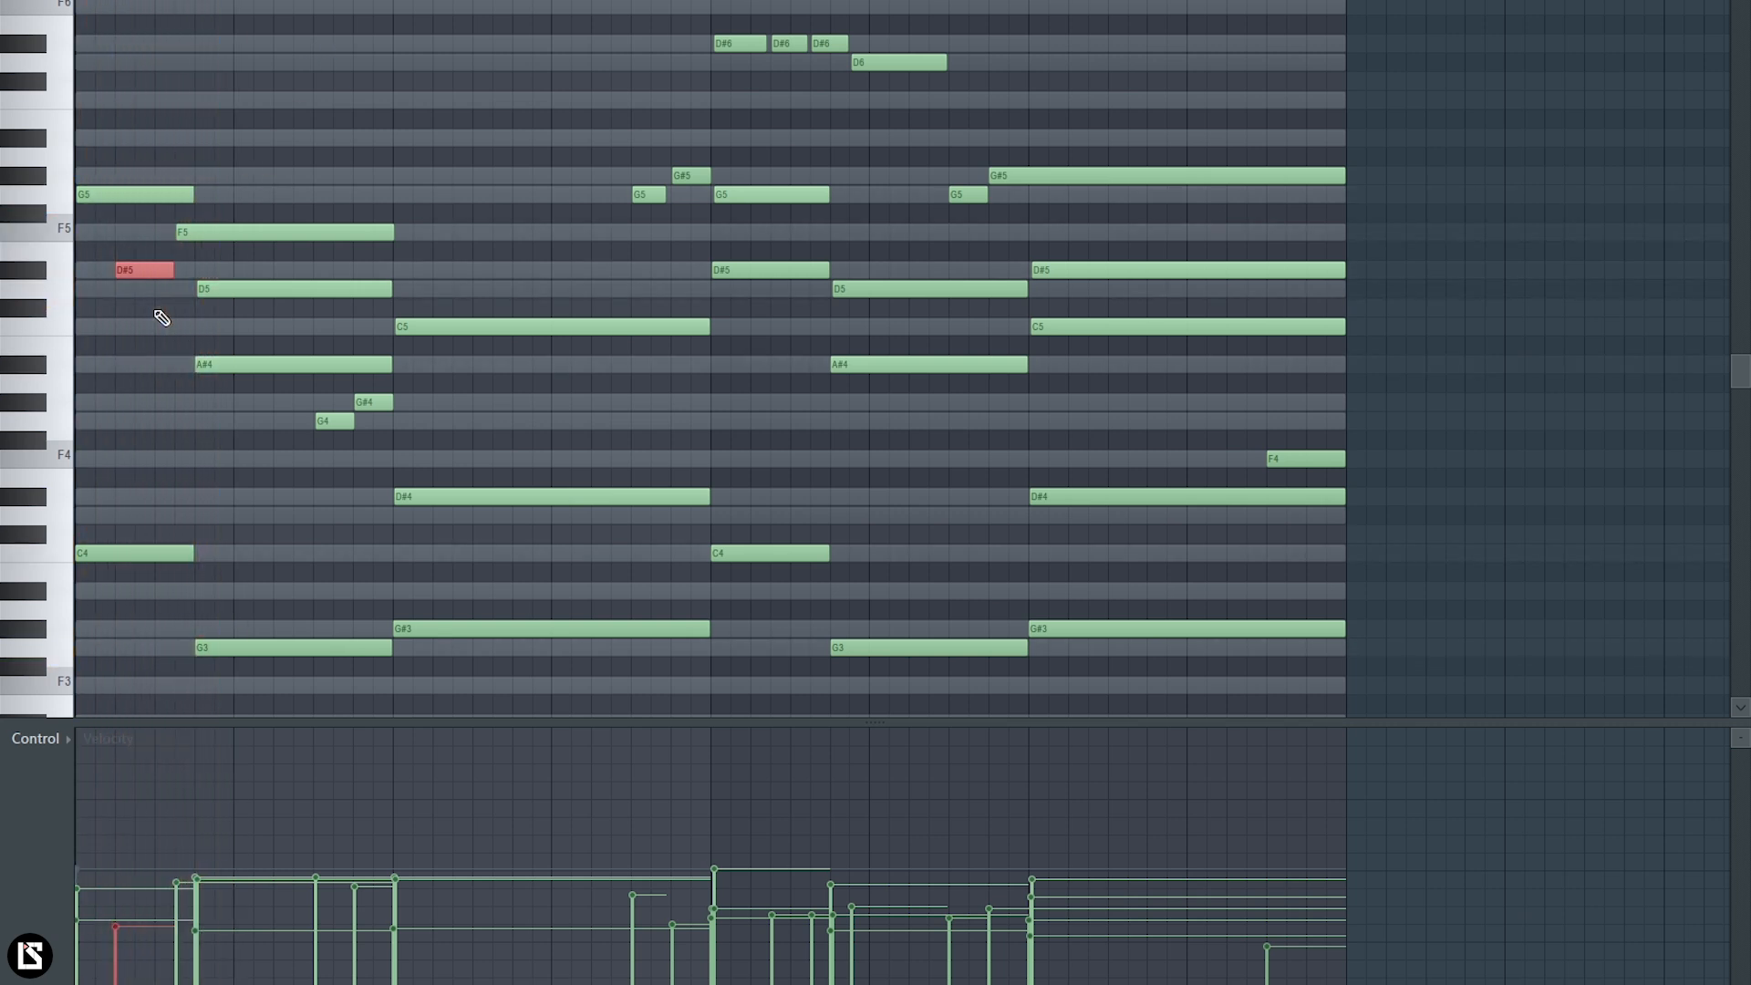
- Play back the opening and lower the velocities of the second chord's D5 and A#4 notes
key("space")
key("space")
key("space")
key("space")
key("space")
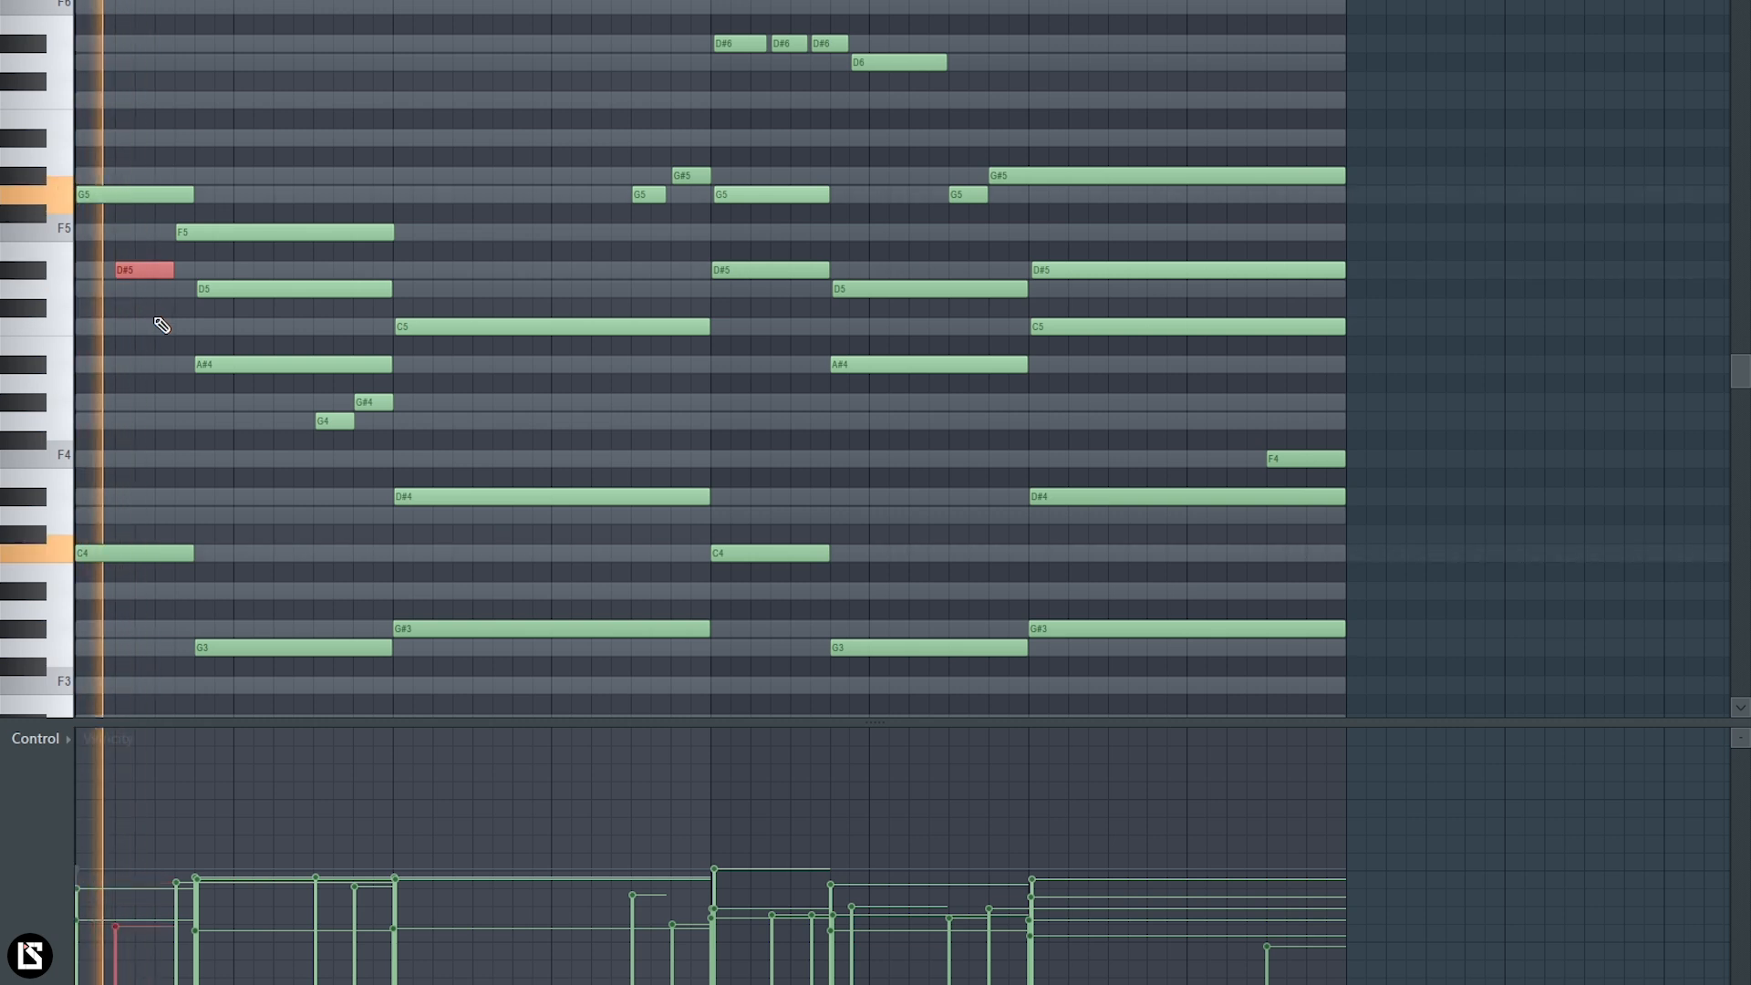
key("space")
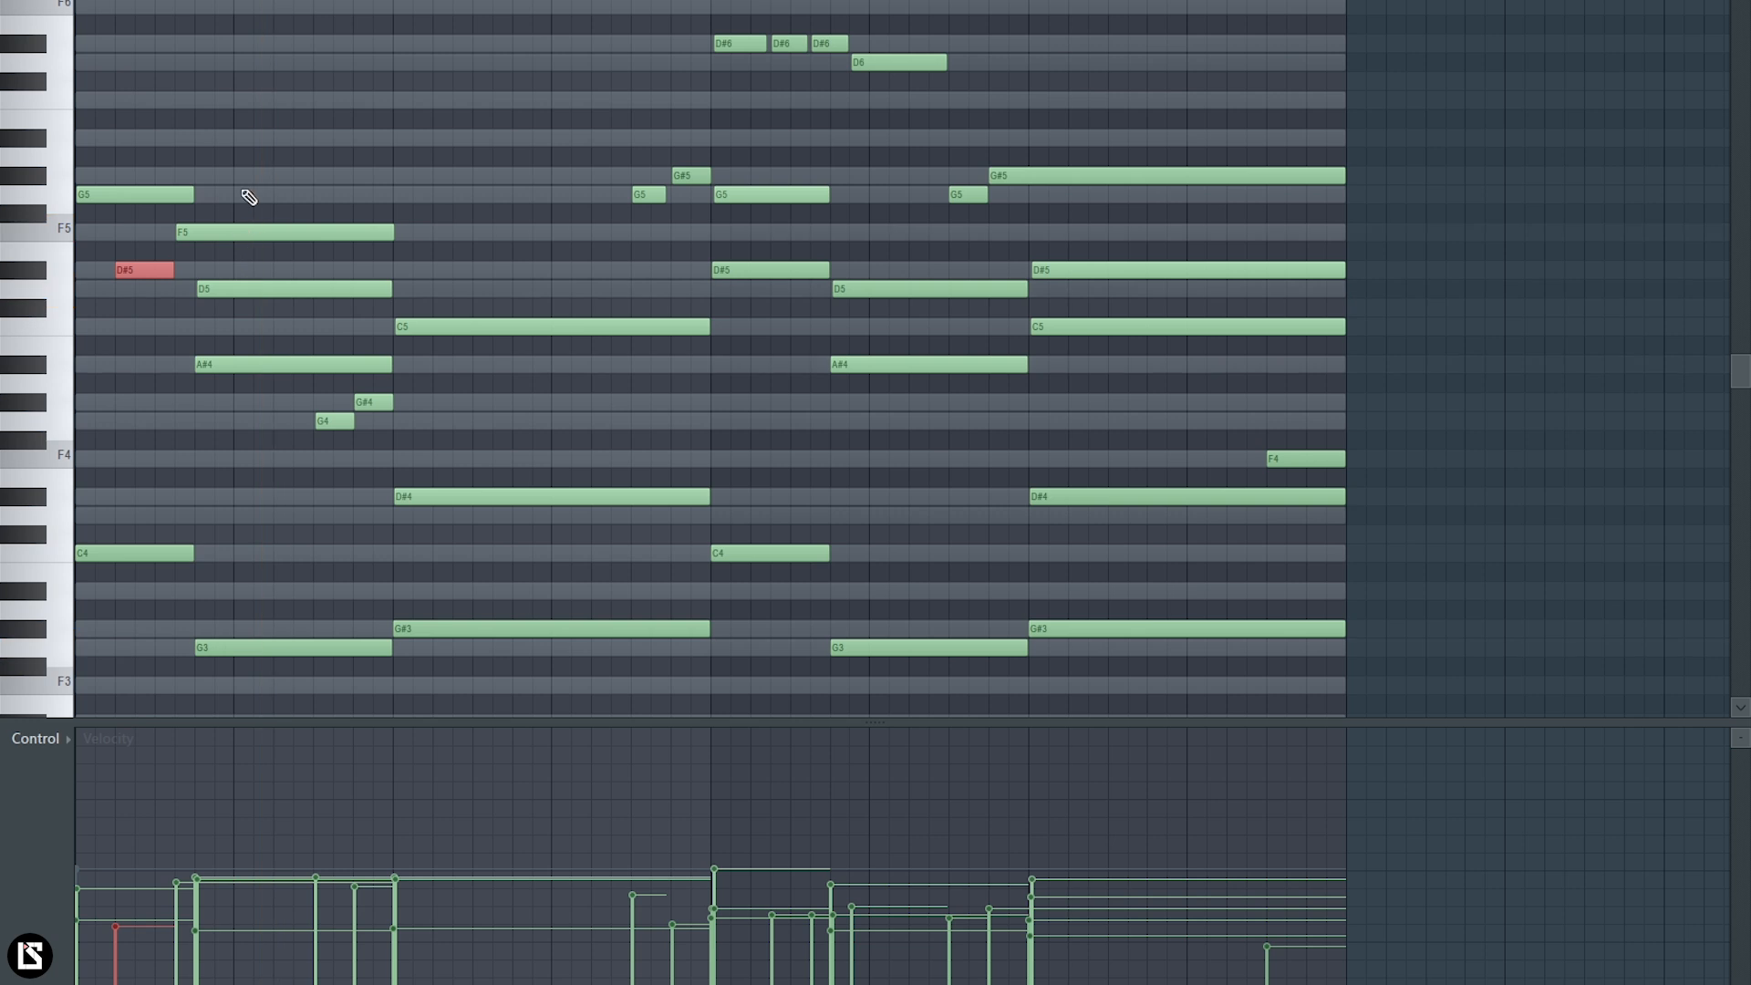
key("space")
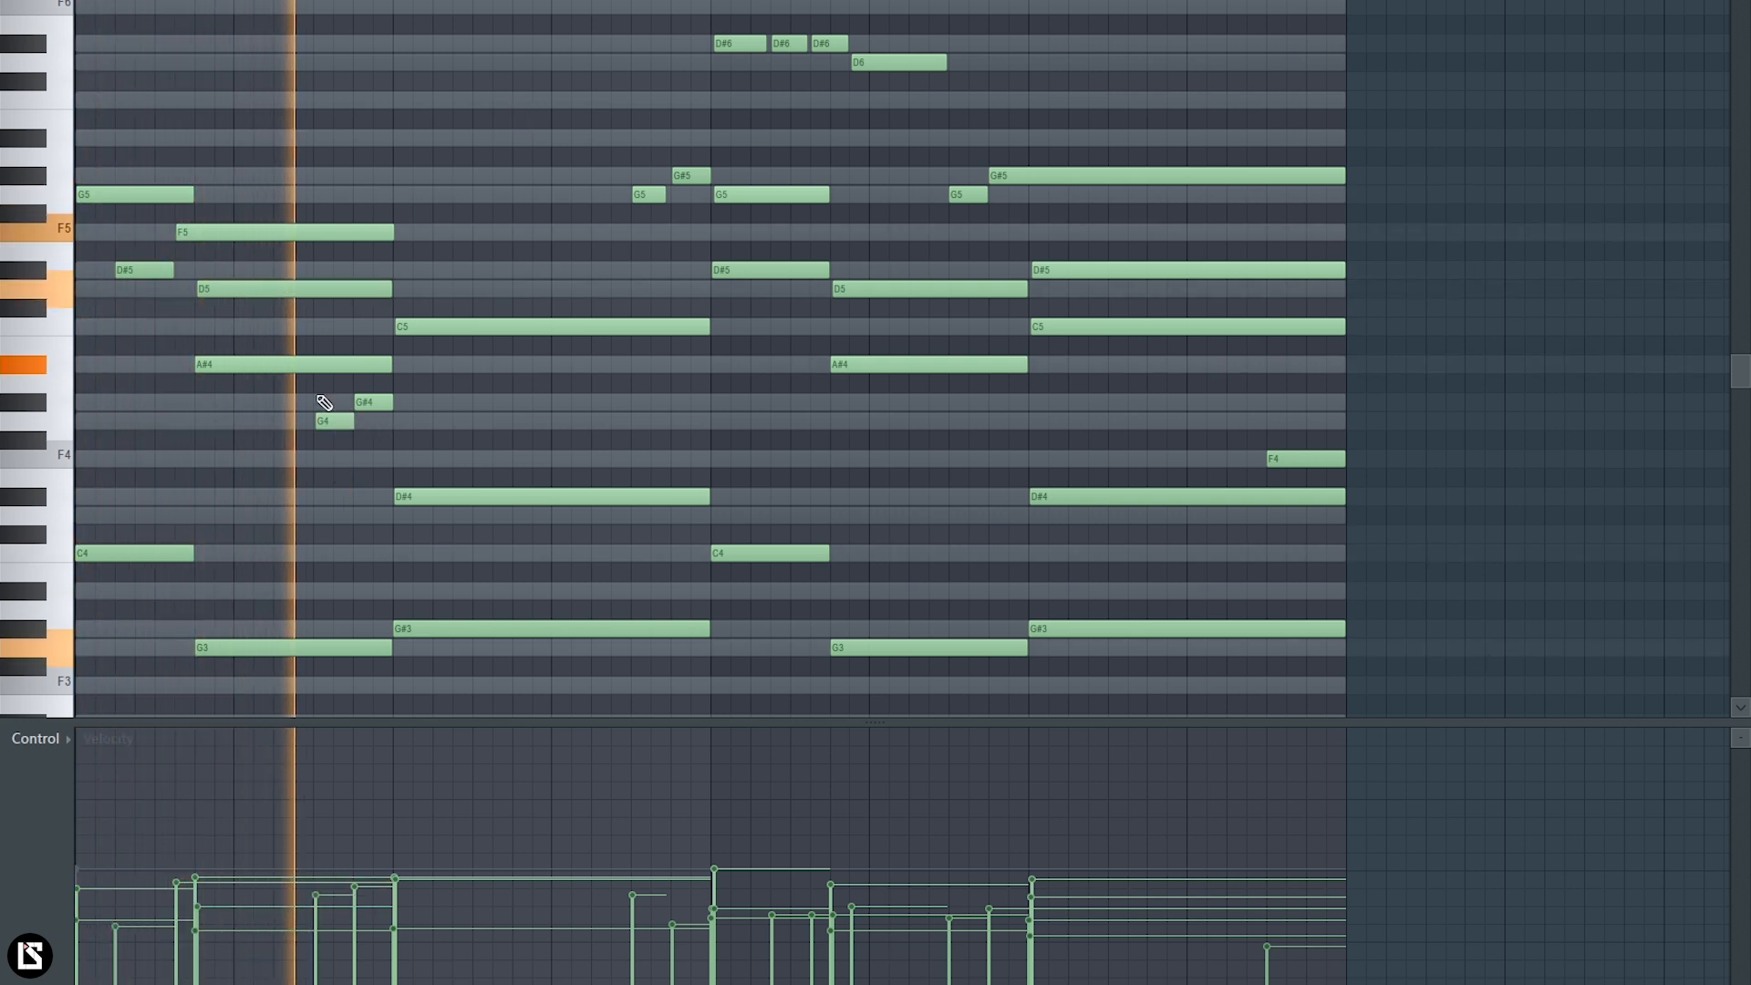
key("space")
key("space")
scroll(251, 364, "down", 2)
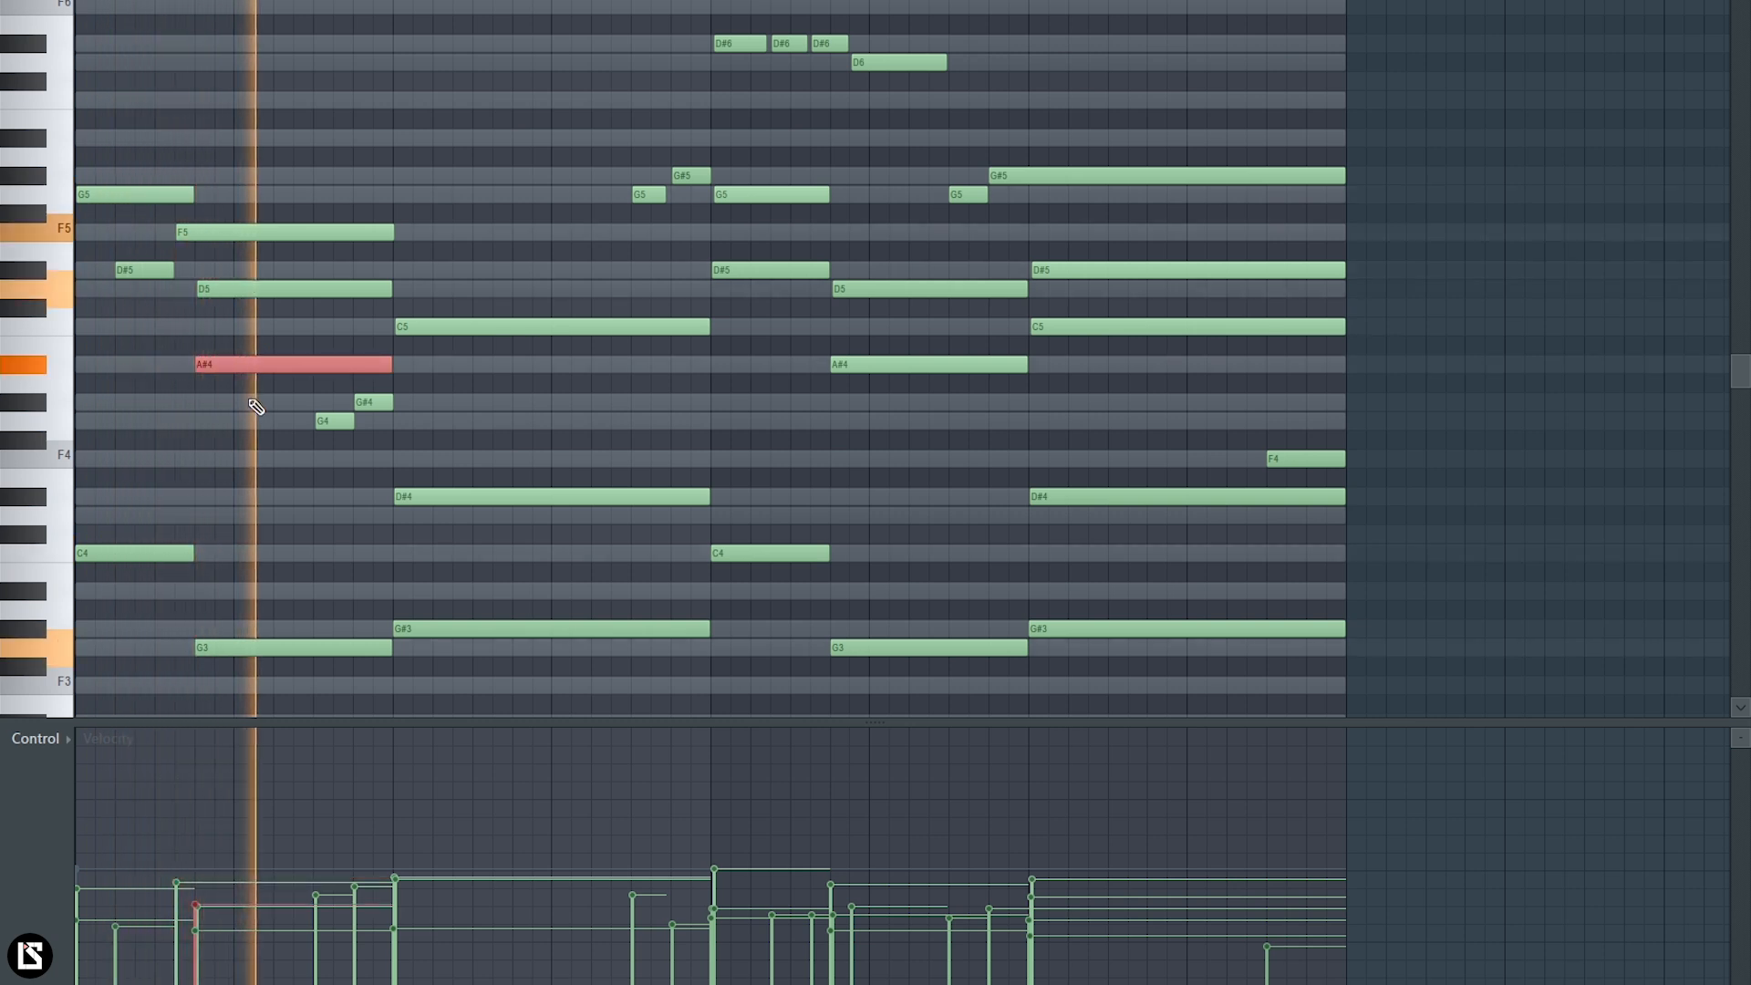
left_click(257, 434, "ctrl")
- Replay the opening and lower the velocities of the G4 and G#4 passing notes together
key("space")
key("space")
left_click_drag(356, 446, 372, 399, "ctrl")
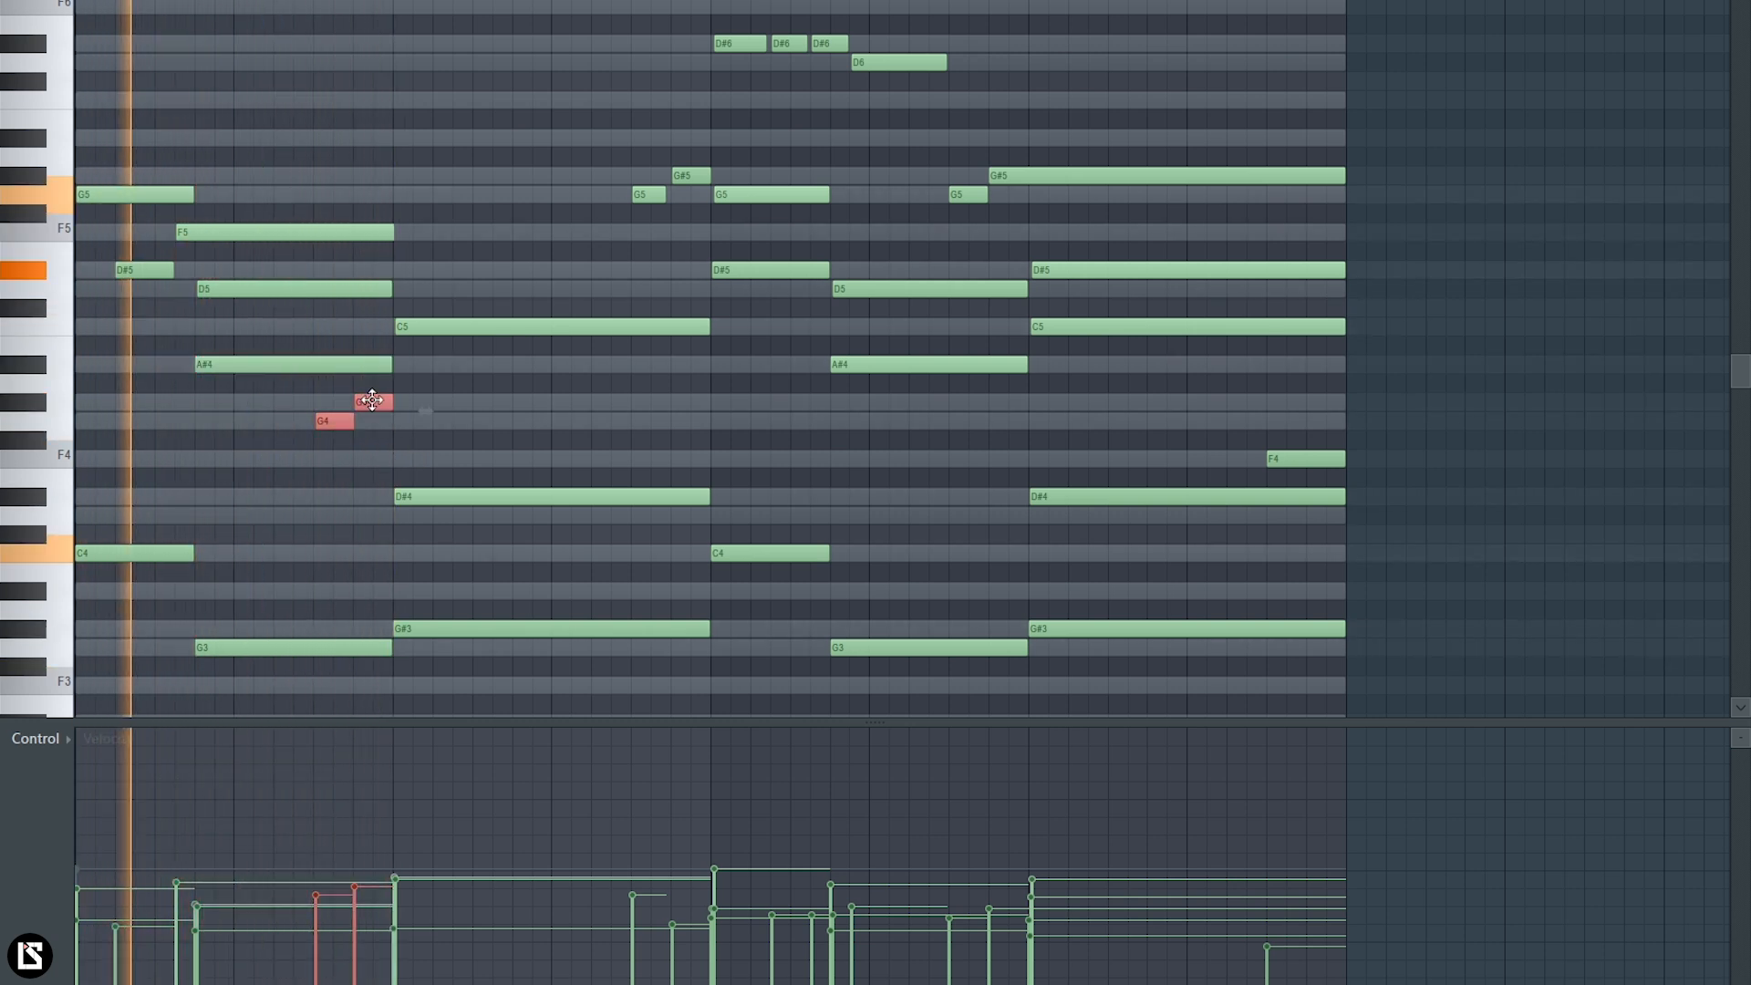
scroll(373, 402, "down", 3)
left_click(509, 417, "ctrl")
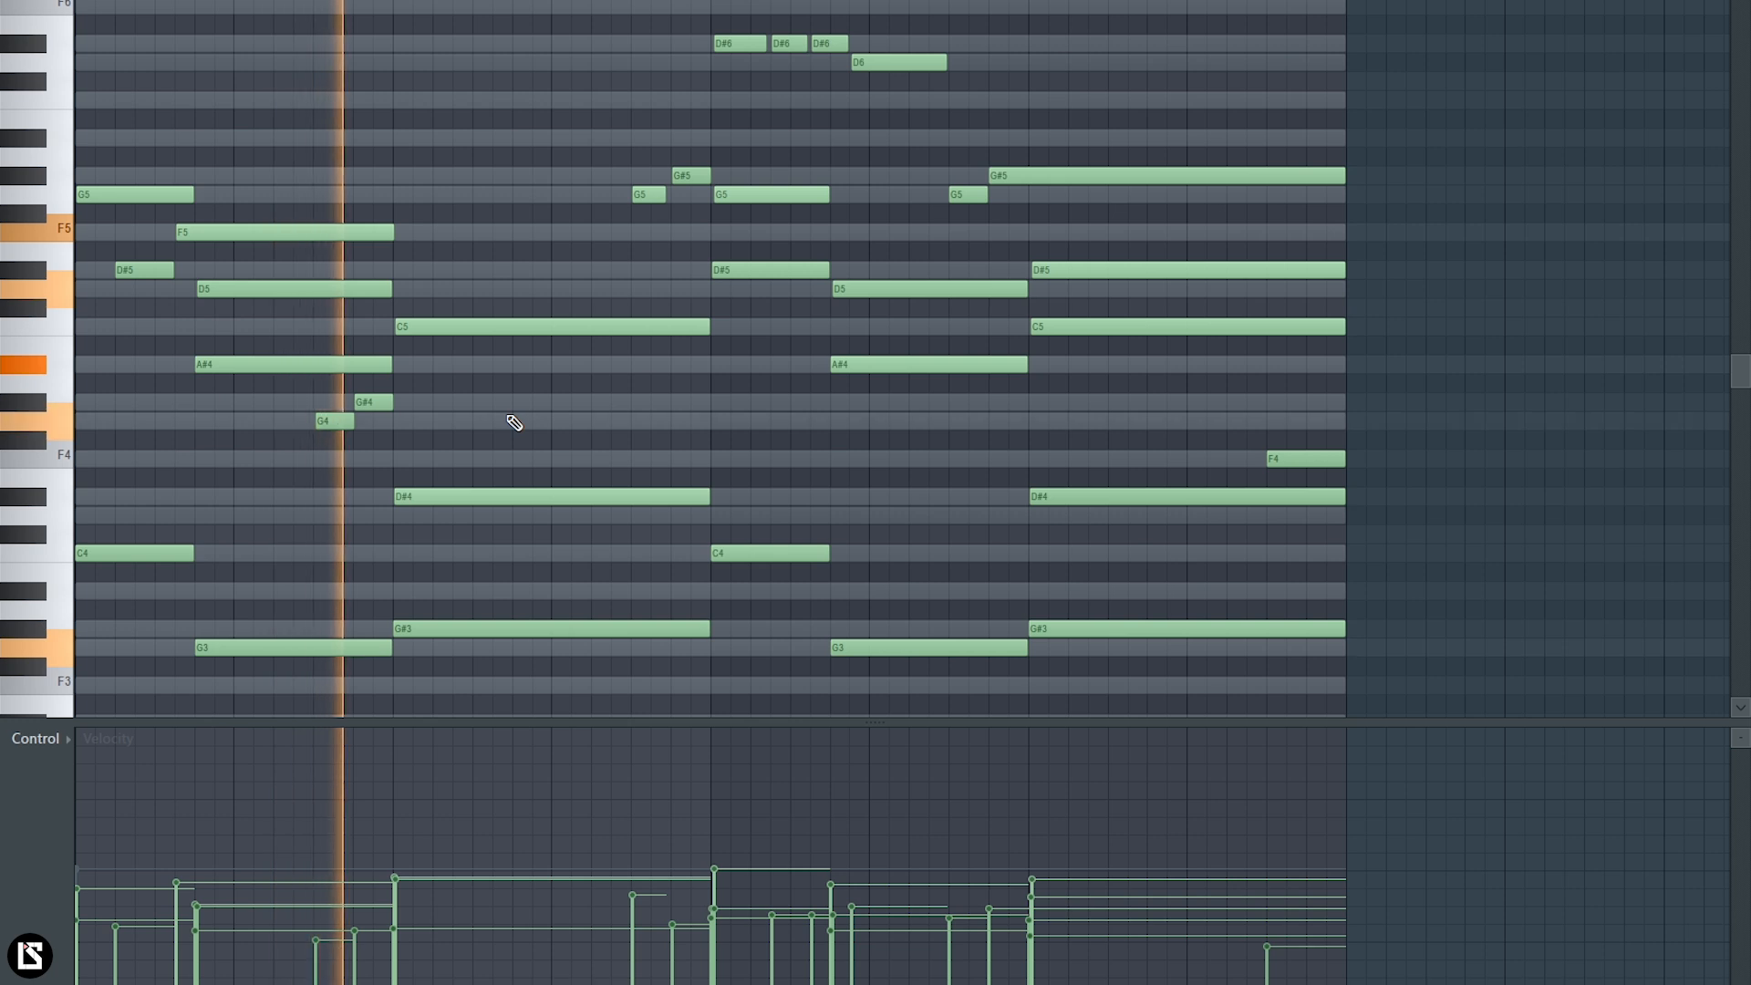
- Lower the velocities of the third chord's C5 and D#4, checking them in playback, and deselect the notes
left_click_drag(480, 263, 516, 517, "ctrl")
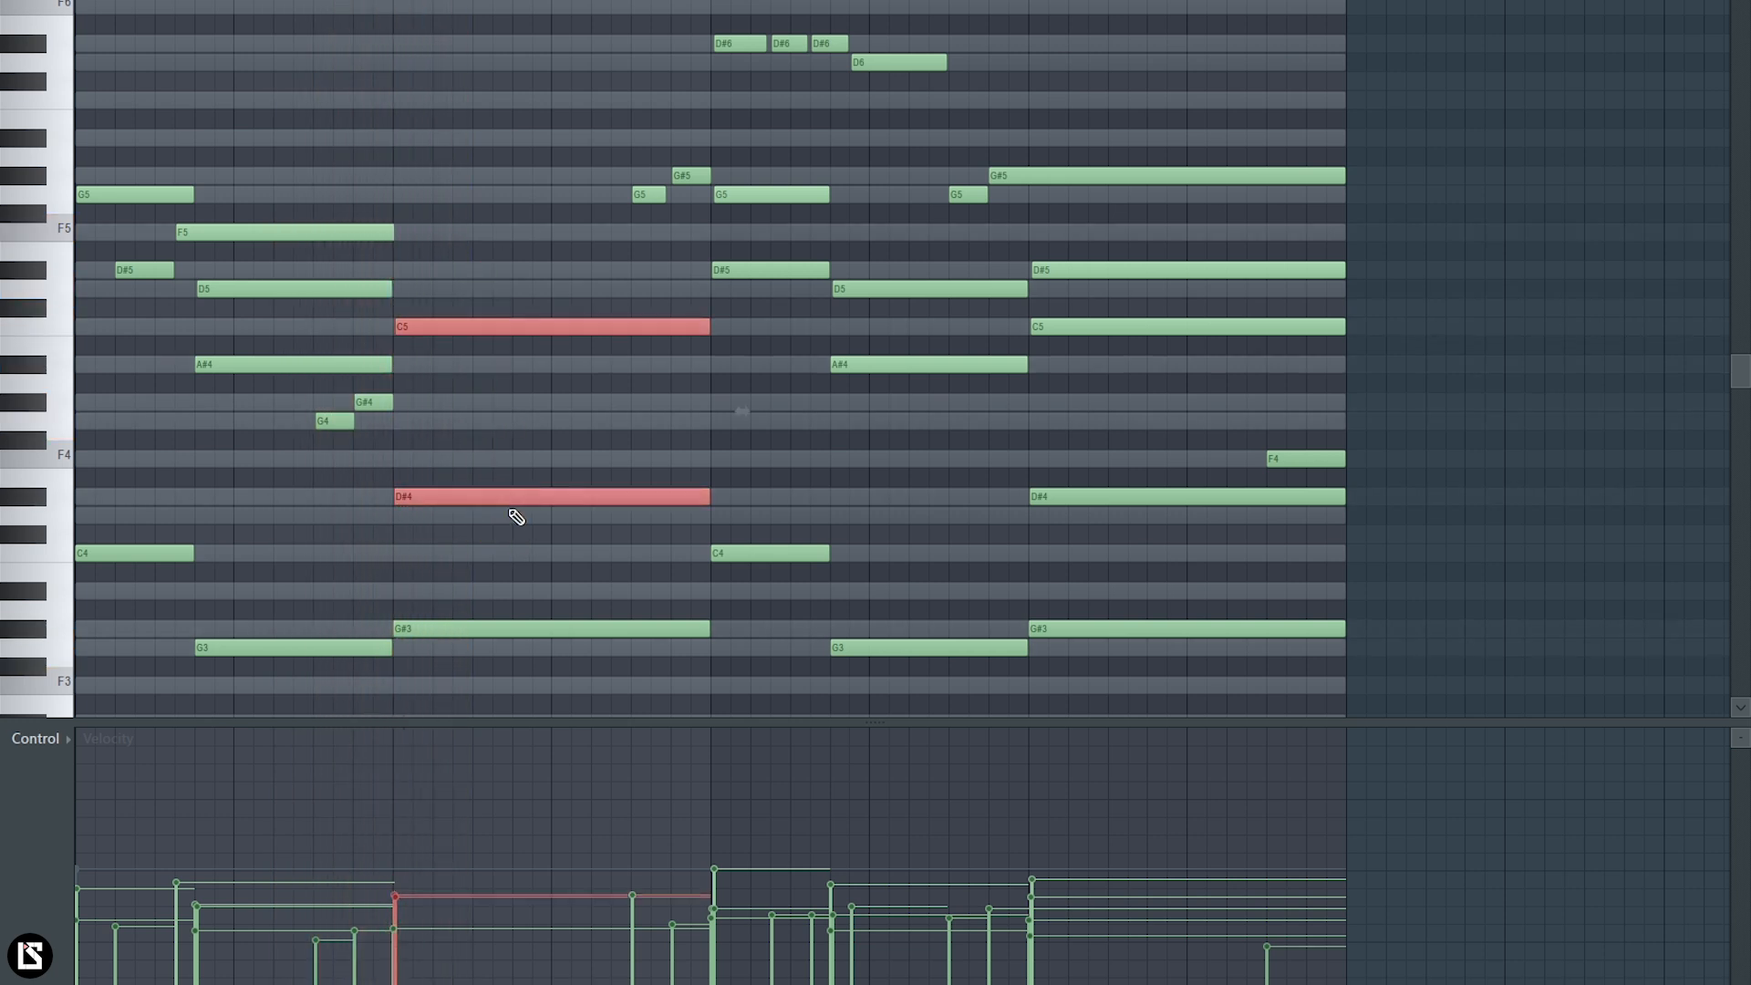
scroll(516, 517, "down", 3)
key("space")
left_click(494, 438, "ctrl")
left_click_drag(492, 439, 488, 544, "ctrl")
scroll(489, 538, "down", 3)
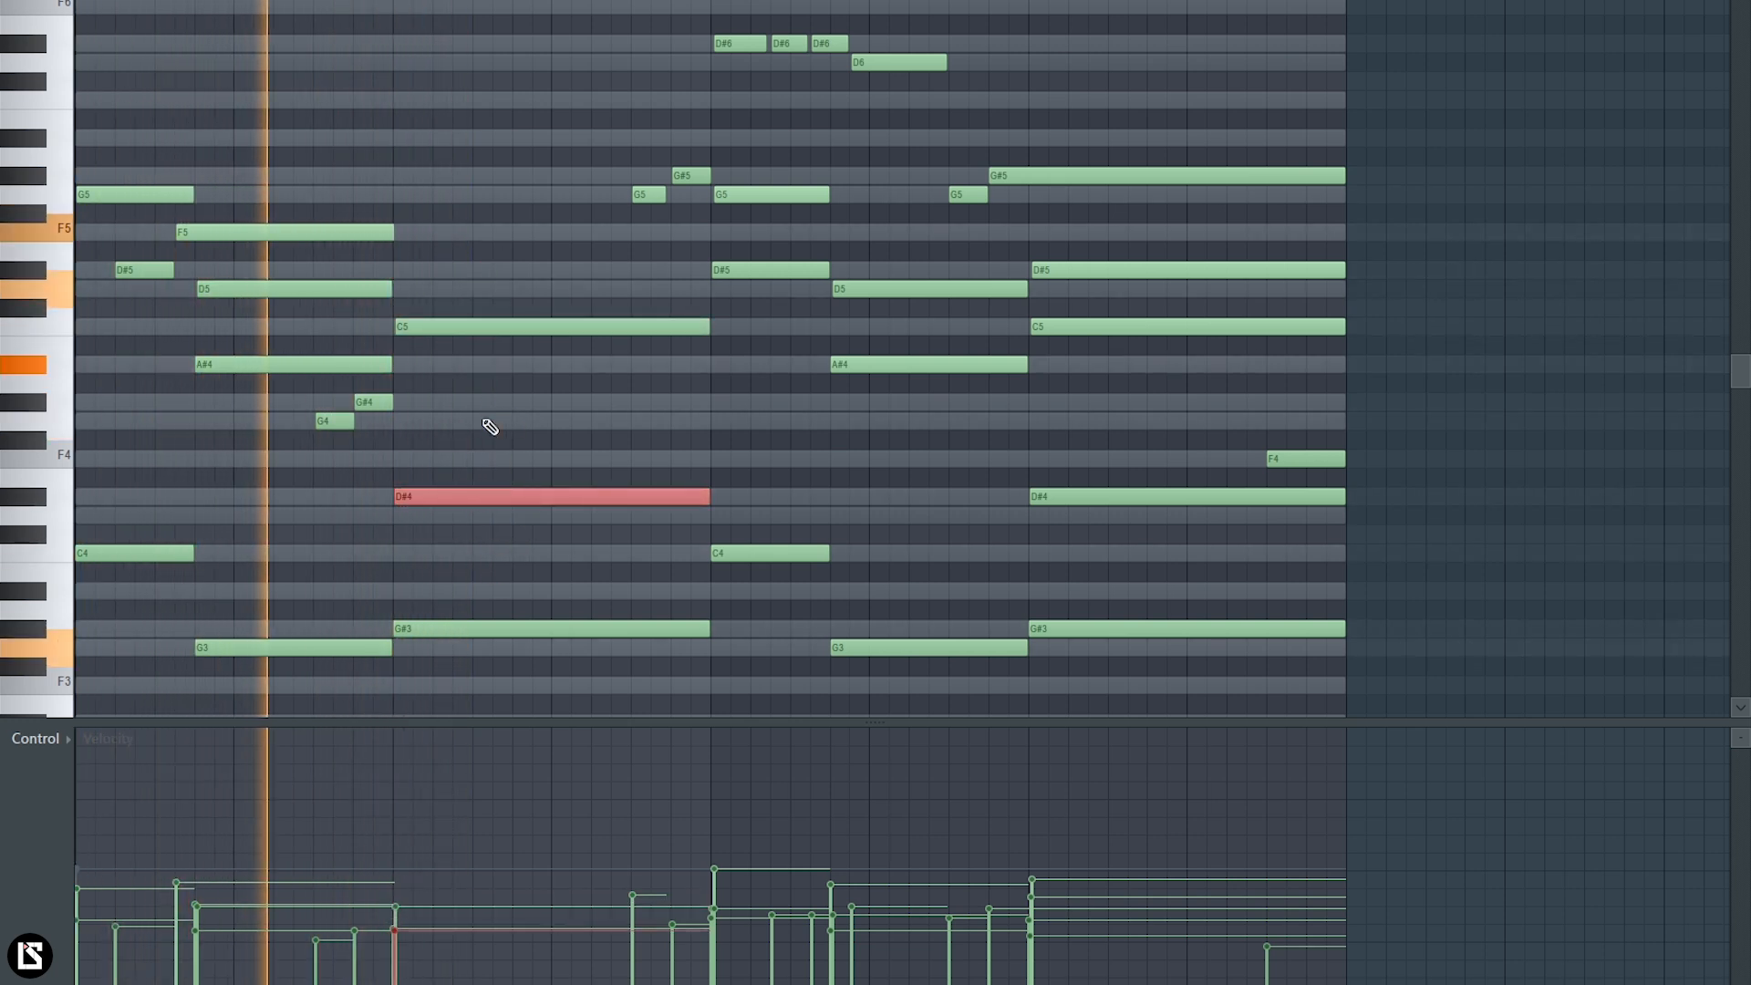
left_click(490, 427, "ctrl")
- Lower the velocities of the G5 and G#5 passing notes and the fourth chord's G5, and lengthen the passing G5 to meet the G#5
left_click_drag(645, 258, 772, 217, "ctrl")
scroll(655, 105, "down", 2)
left_click(764, 139, "ctrl")
scroll(773, 217, "down", 3)
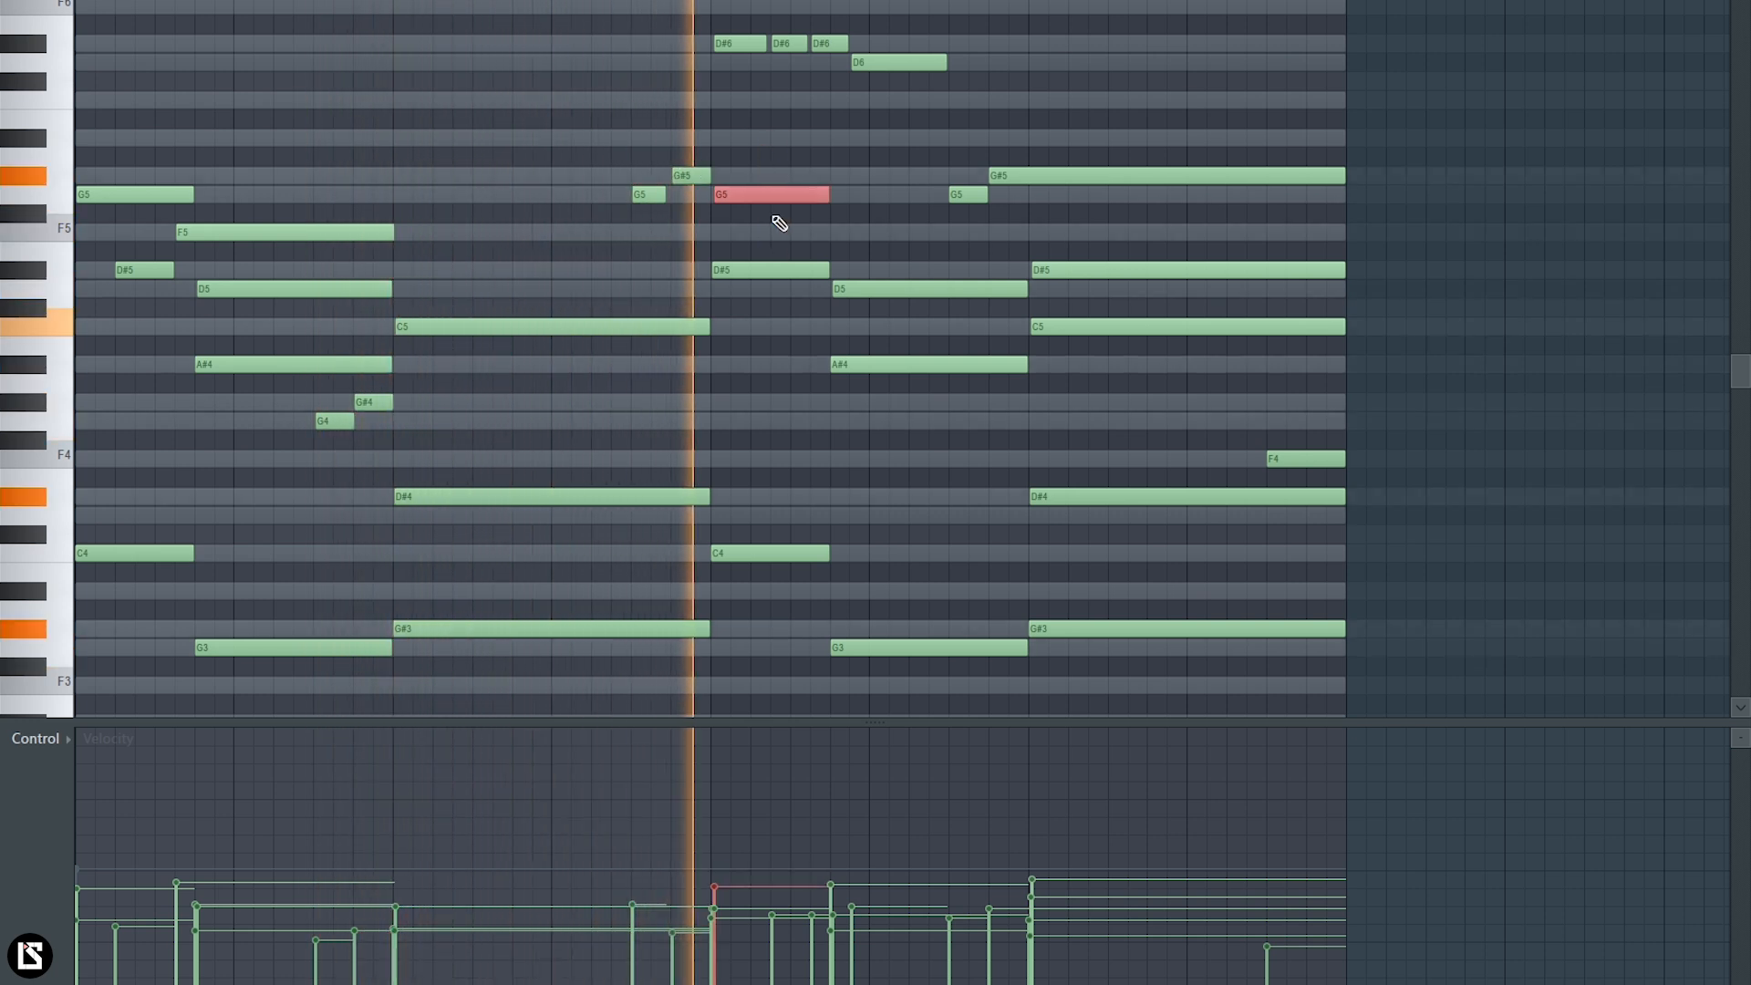
left_click(678, 157, "ctrl")
left_click_drag(665, 199, 672, 202)
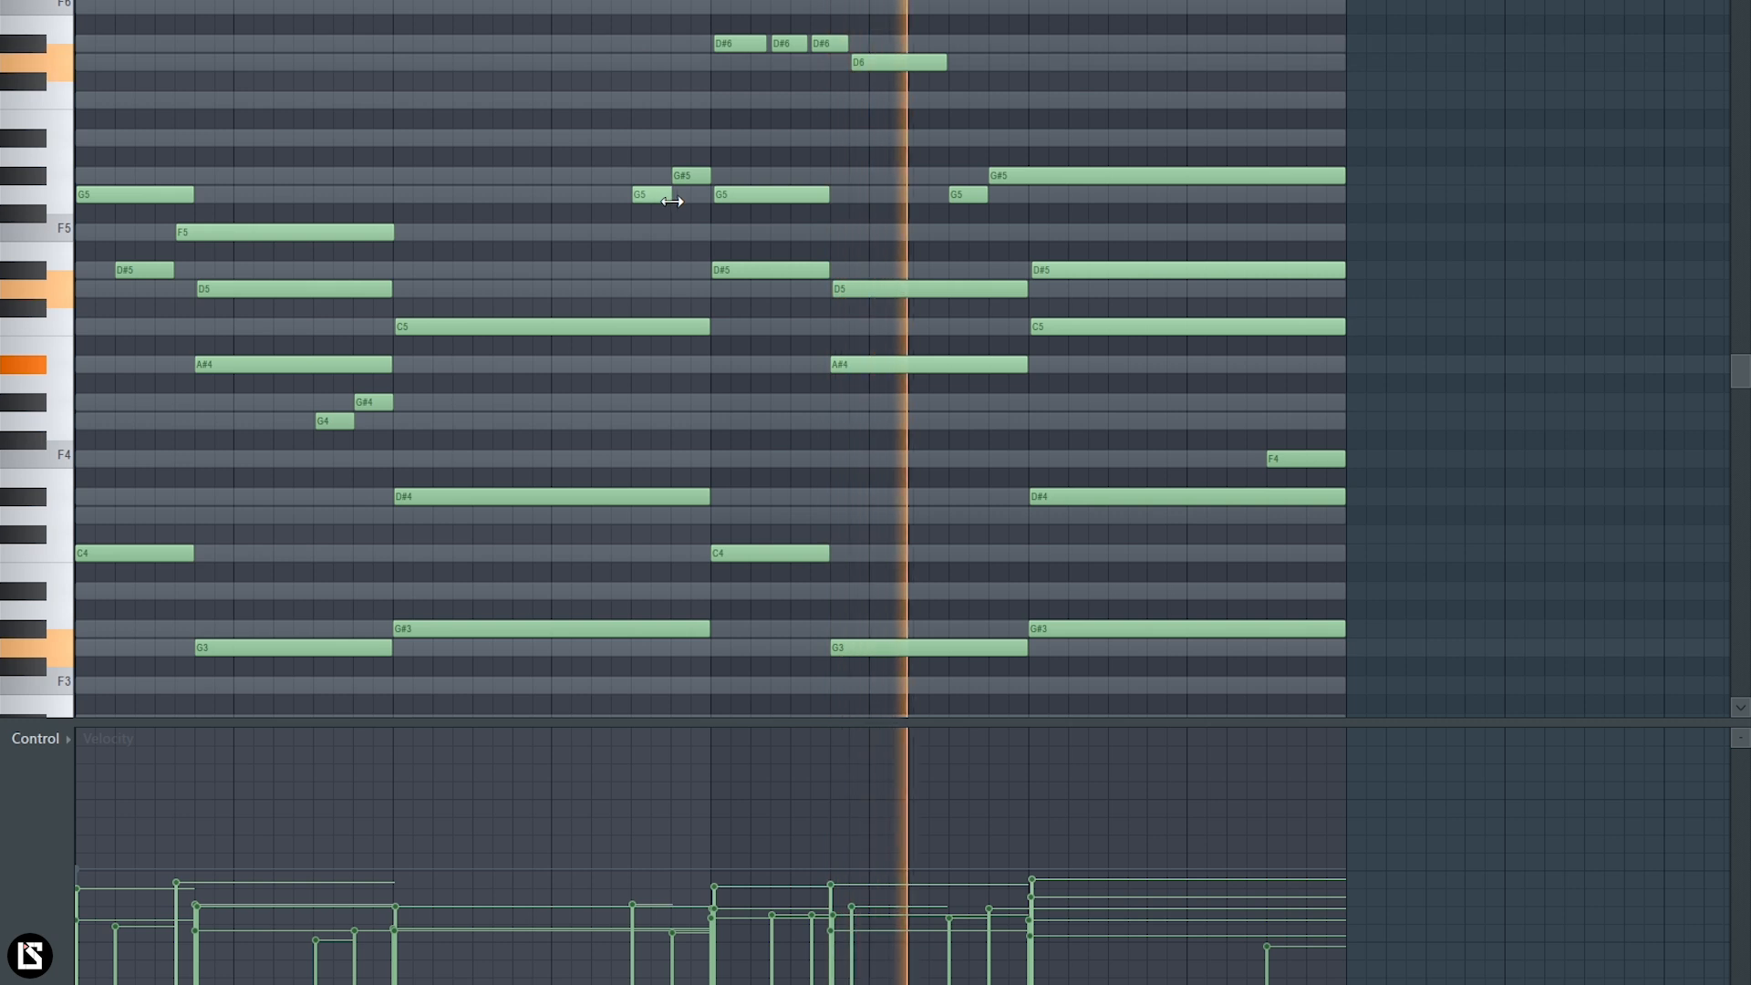
- Lower the velocities of the sixth chord's D#5 and C5, and check them in playback
left_click_drag(1093, 239, 1102, 339, "ctrl")
key("space")
scroll(1111, 283, "down", 3)
scroll(1105, 351, "down", 3)
key("space")
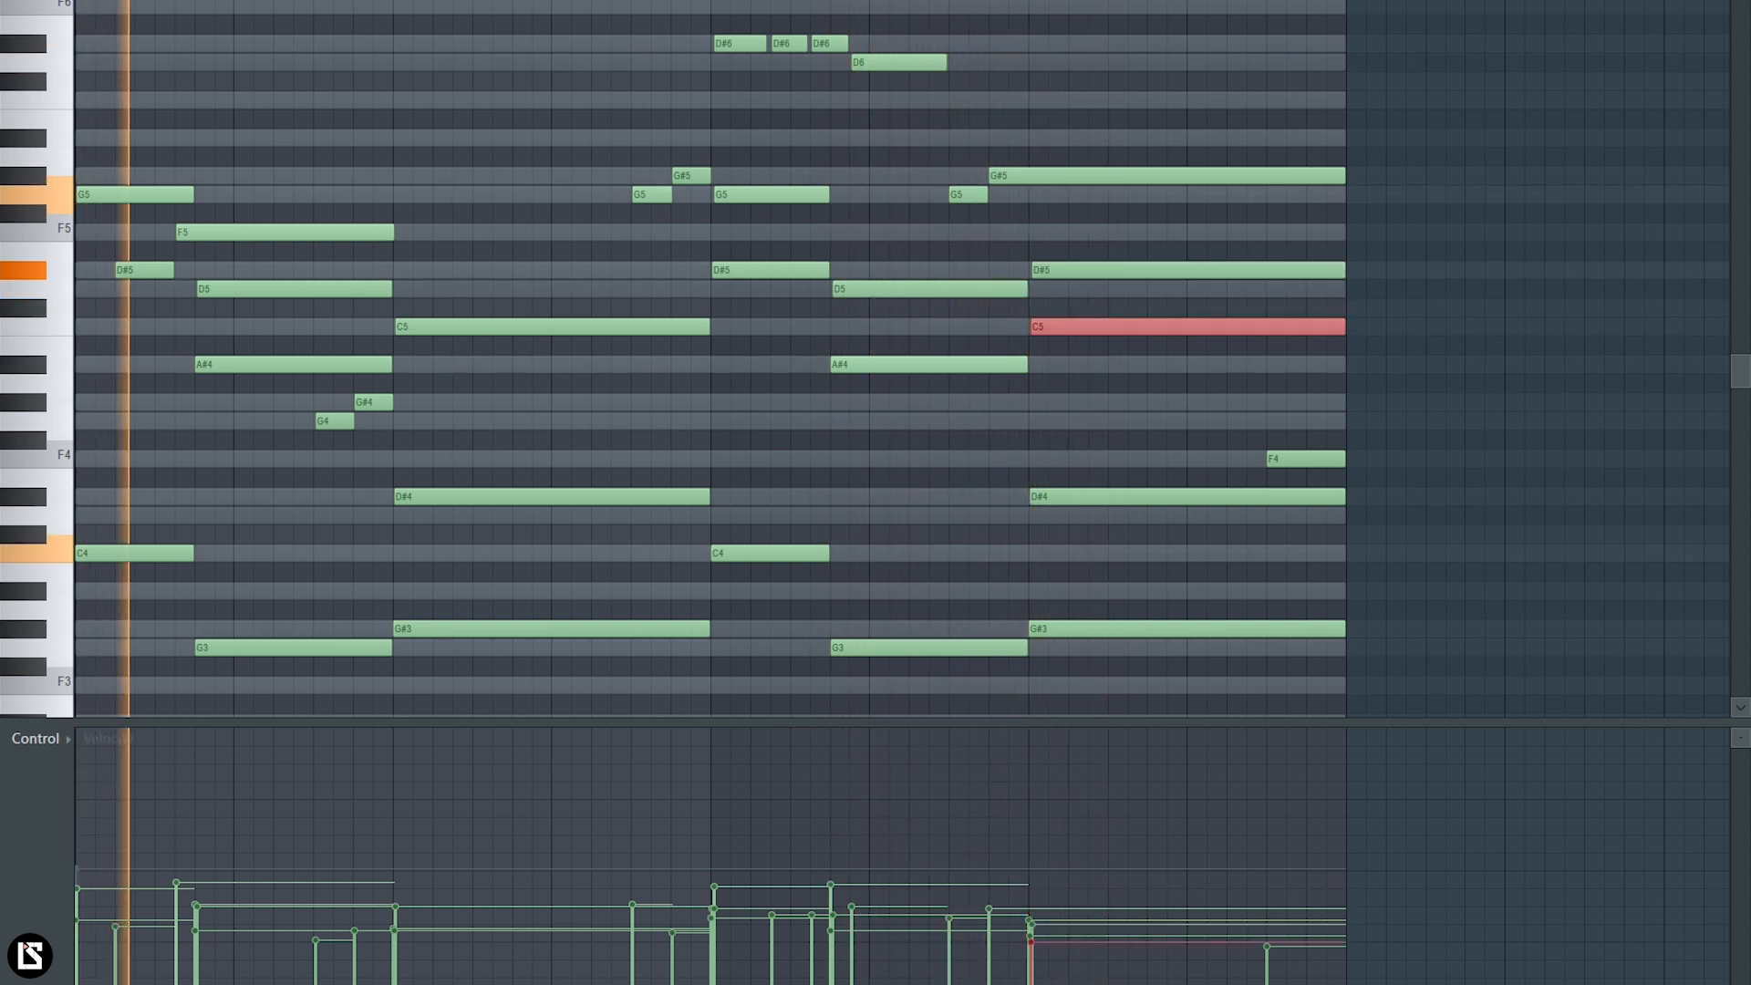
left_click(915, 2)
left_click(1181, 137, "ctrl")
- Lower the velocity of the F4 passing note at the end of the progression
left_click_drag(1283, 432, 1296, 470, "ctrl")
scroll(1290, 416, "down", 2)
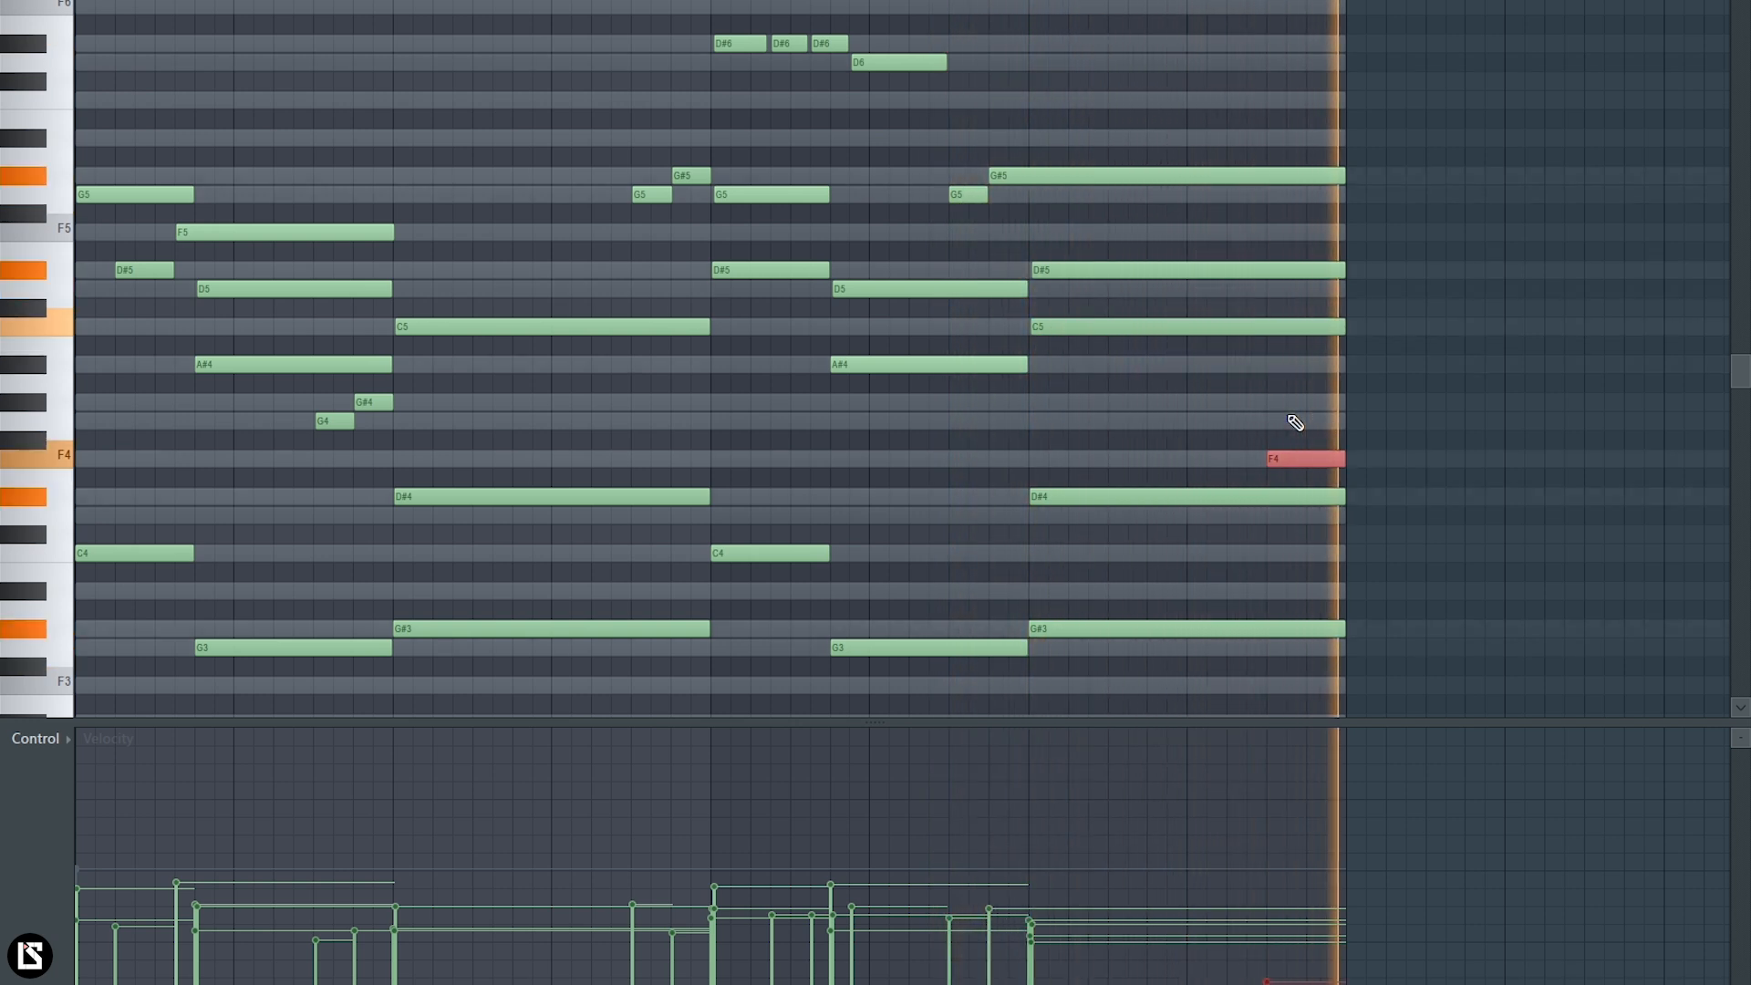
left_click(1297, 425, "ctrl")
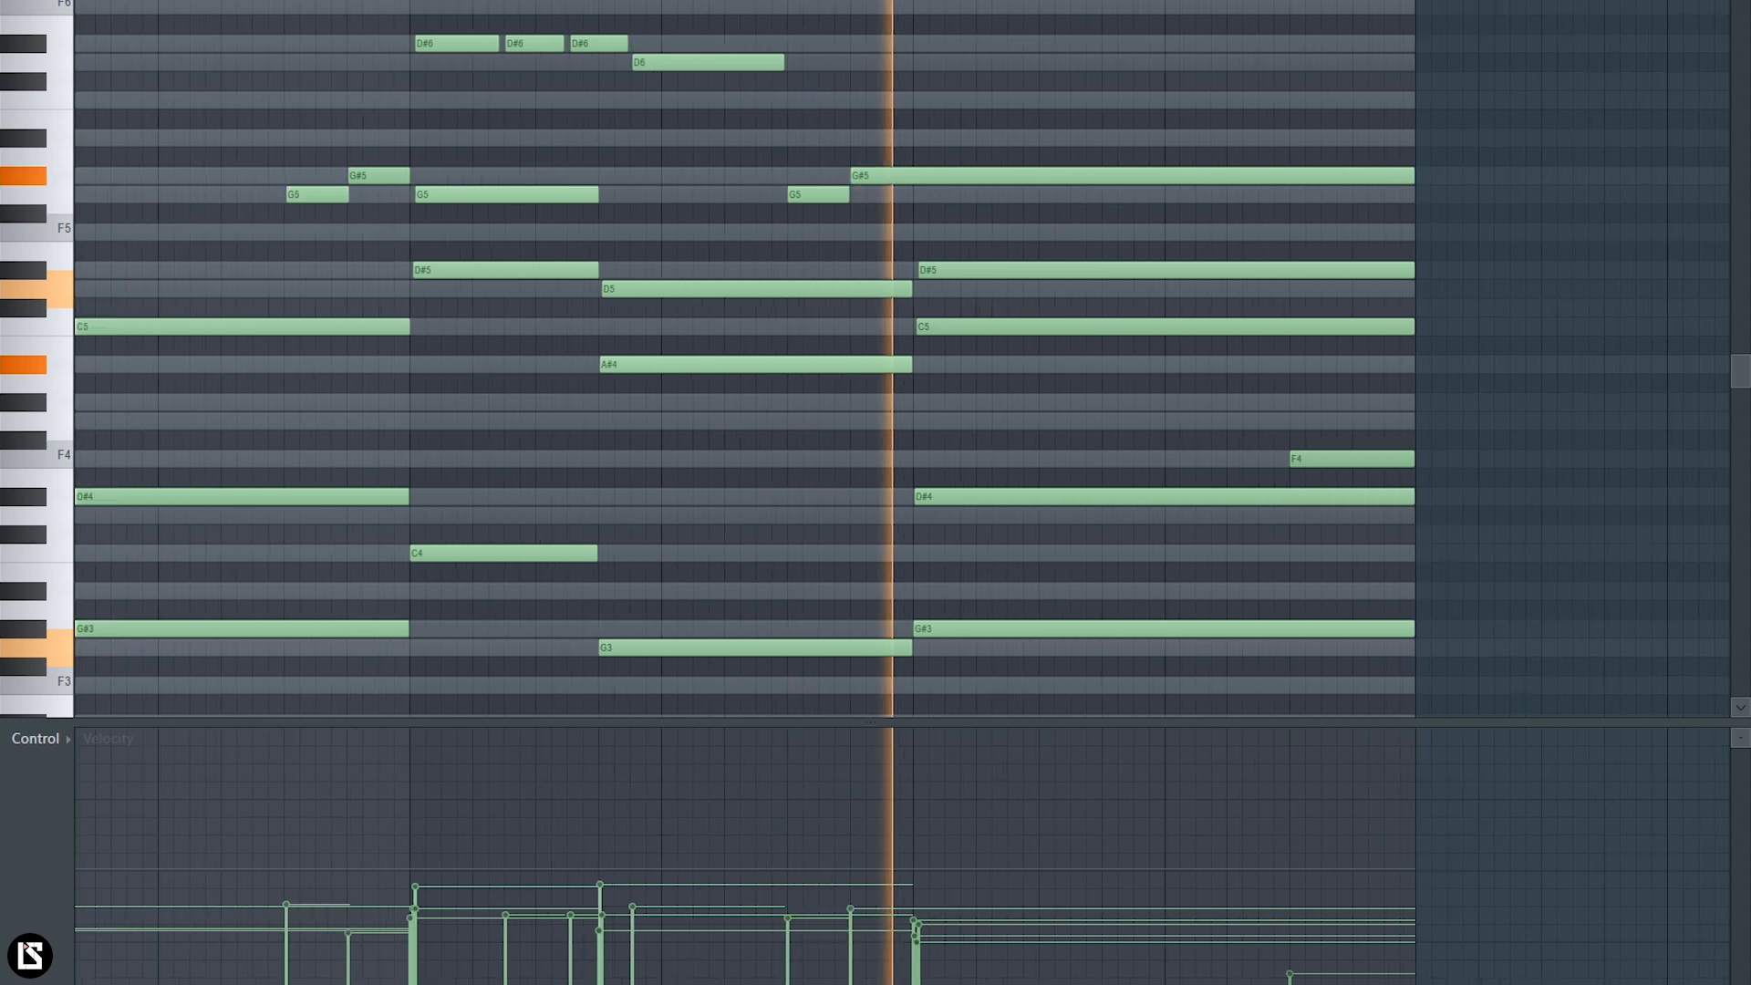
- Undo the trial slice across the last chord, remove the closing F4 note, and replay the ending
left_click_drag(1355, 645, 1378, 159)
key("ctrl+z")
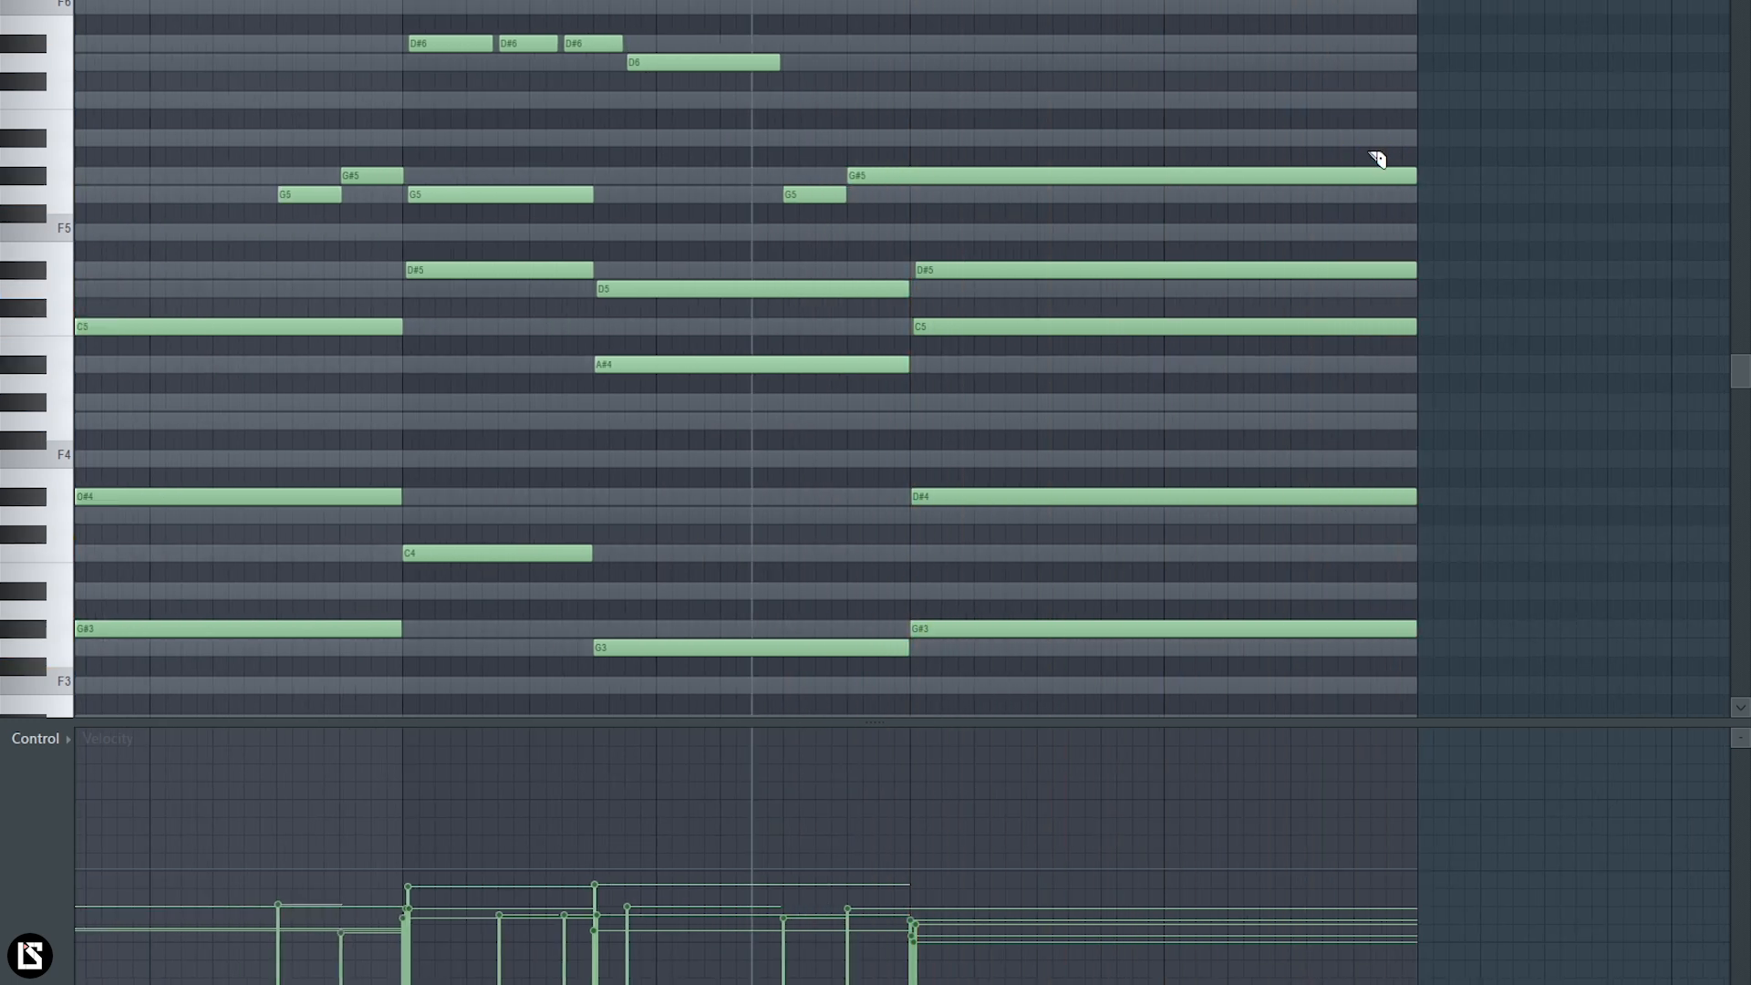
key("space")
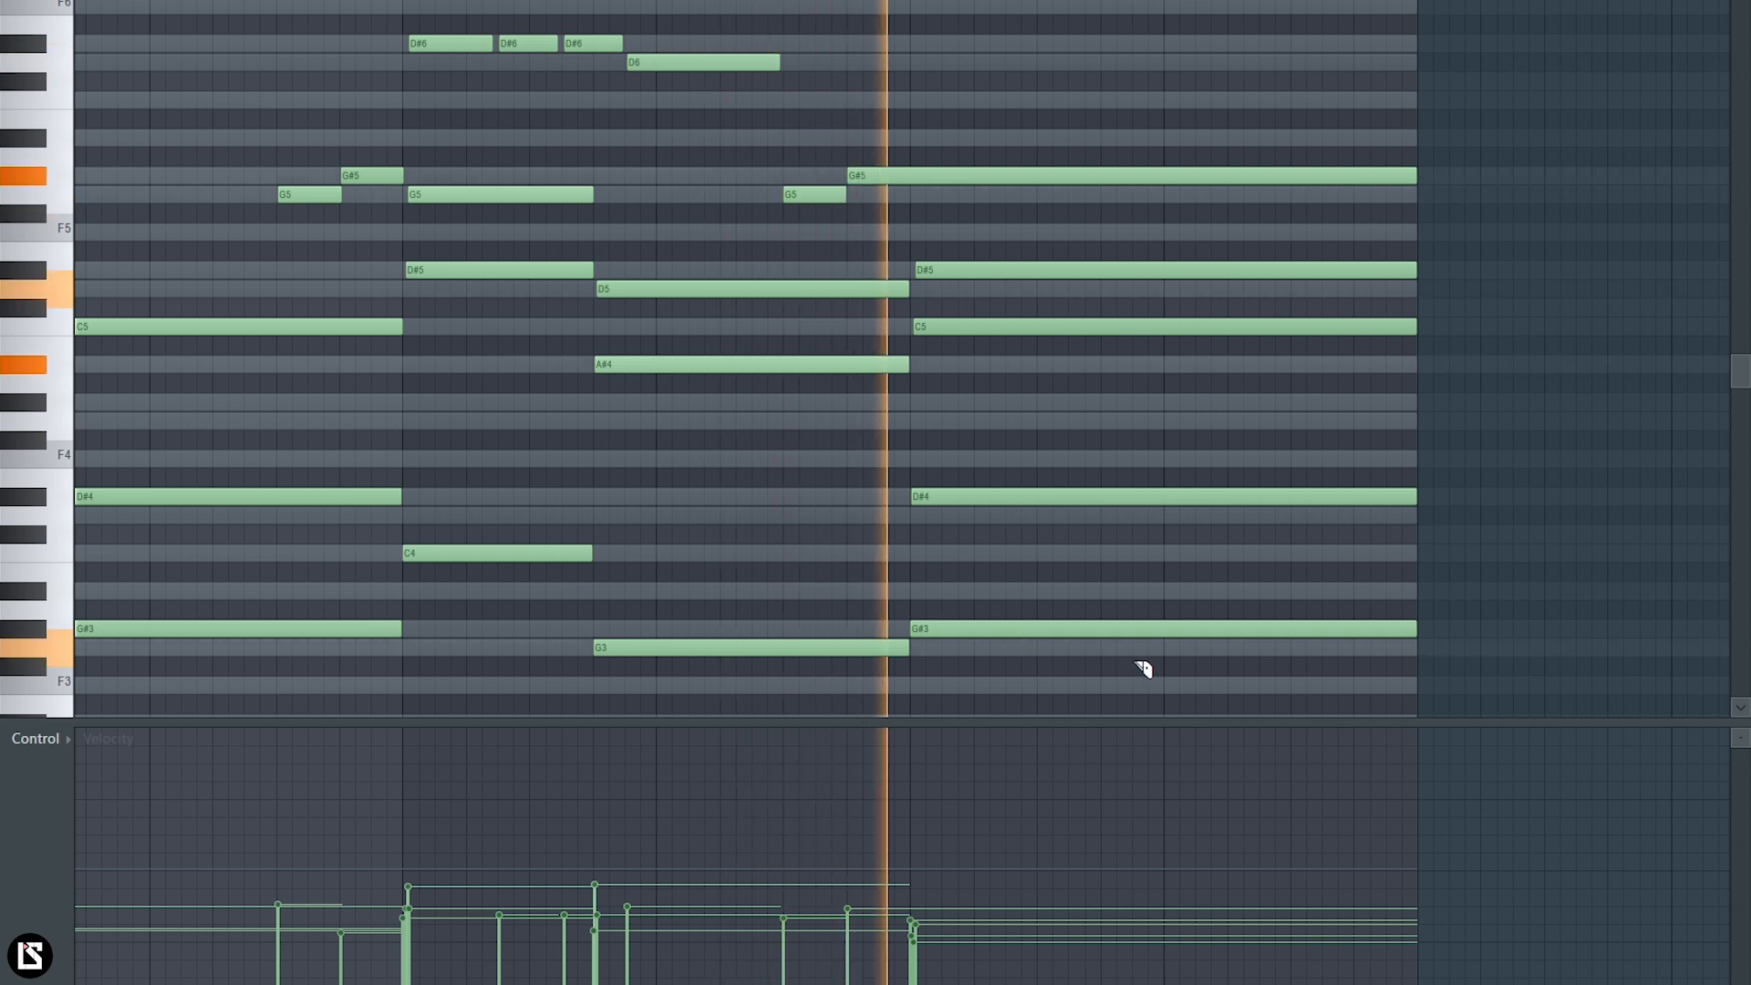
- Slice the last chord's D#5, C5 and G#5 half a bar before the end, lowering the sliced D#5 and C5 velocities
left_click_drag(1292, 369, 1309, 269)
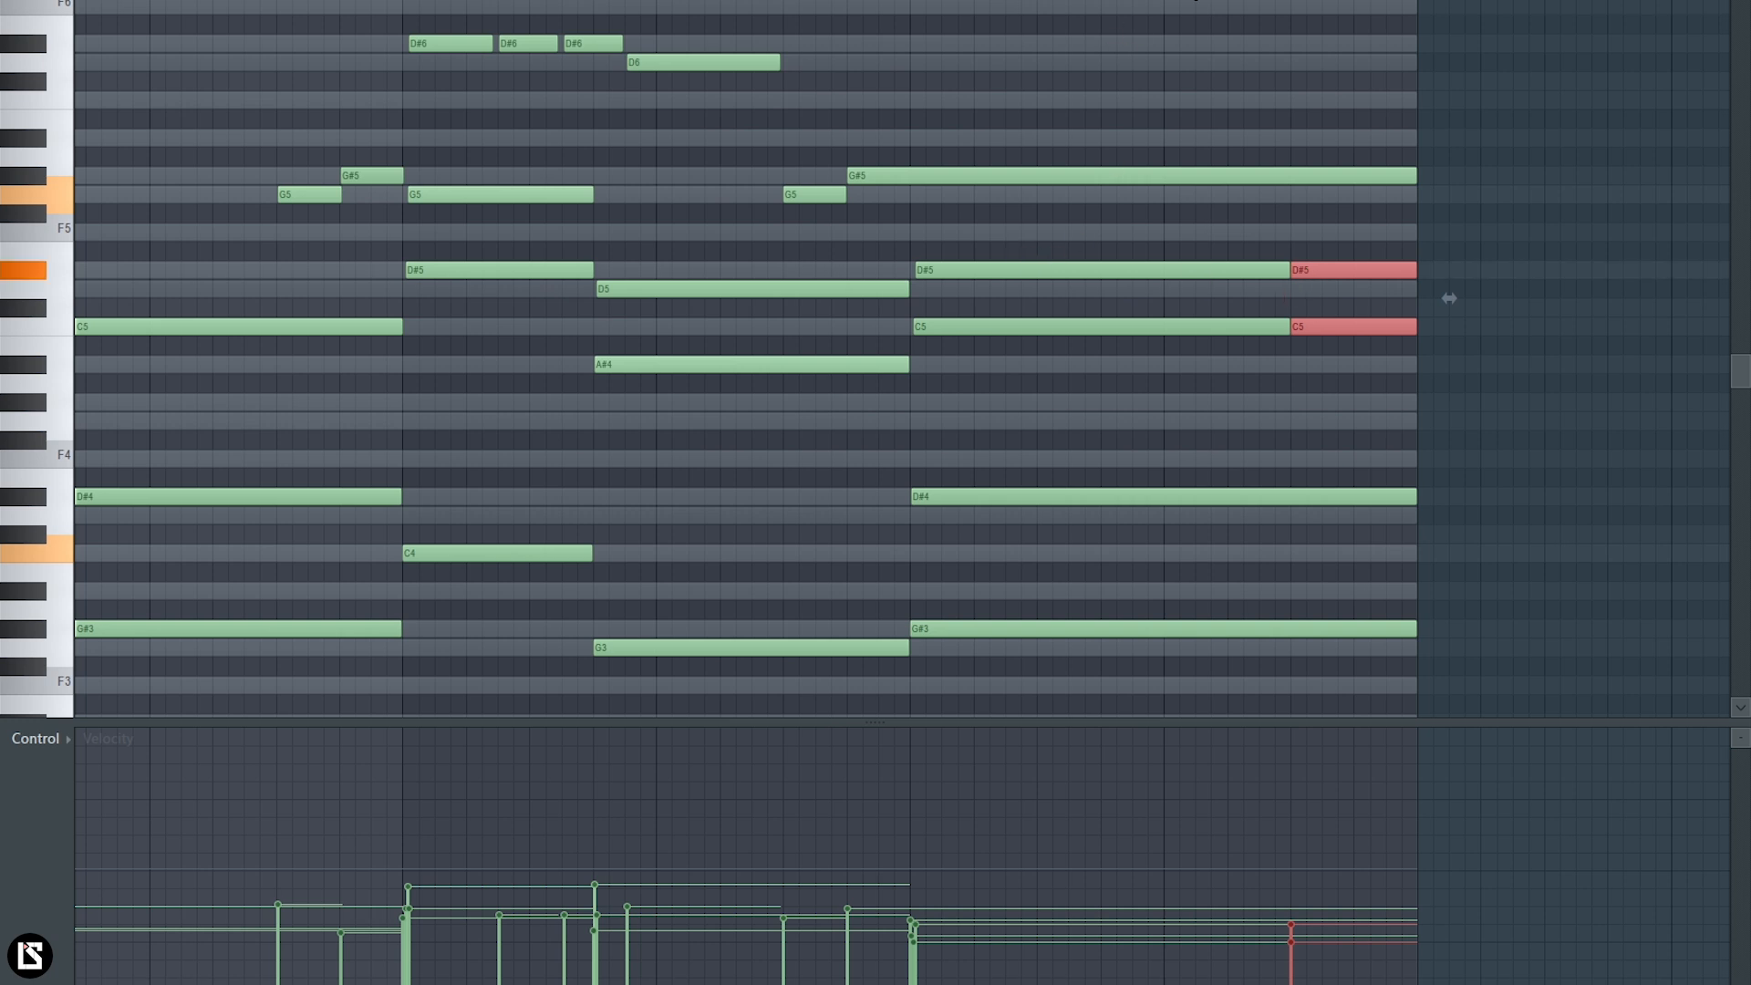
left_click(1210, 2)
key("space")
scroll(1321, 145, "up", 2)
key("space")
right_click(1326, 241)
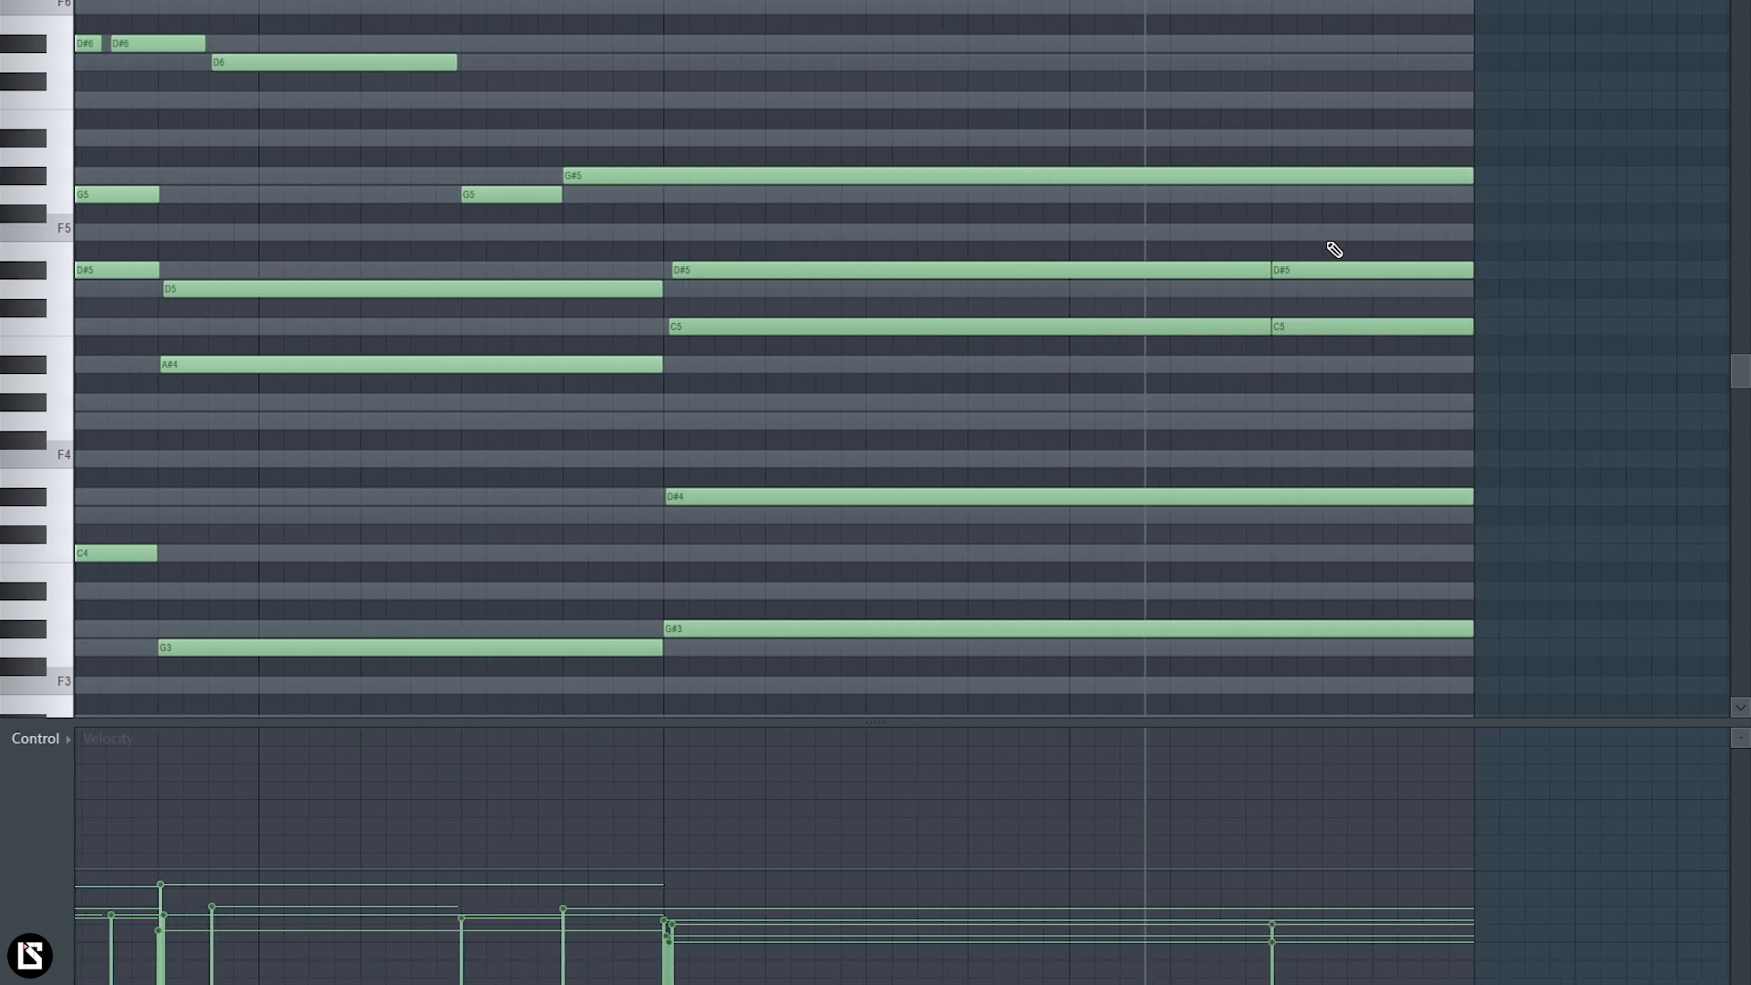
key("space")
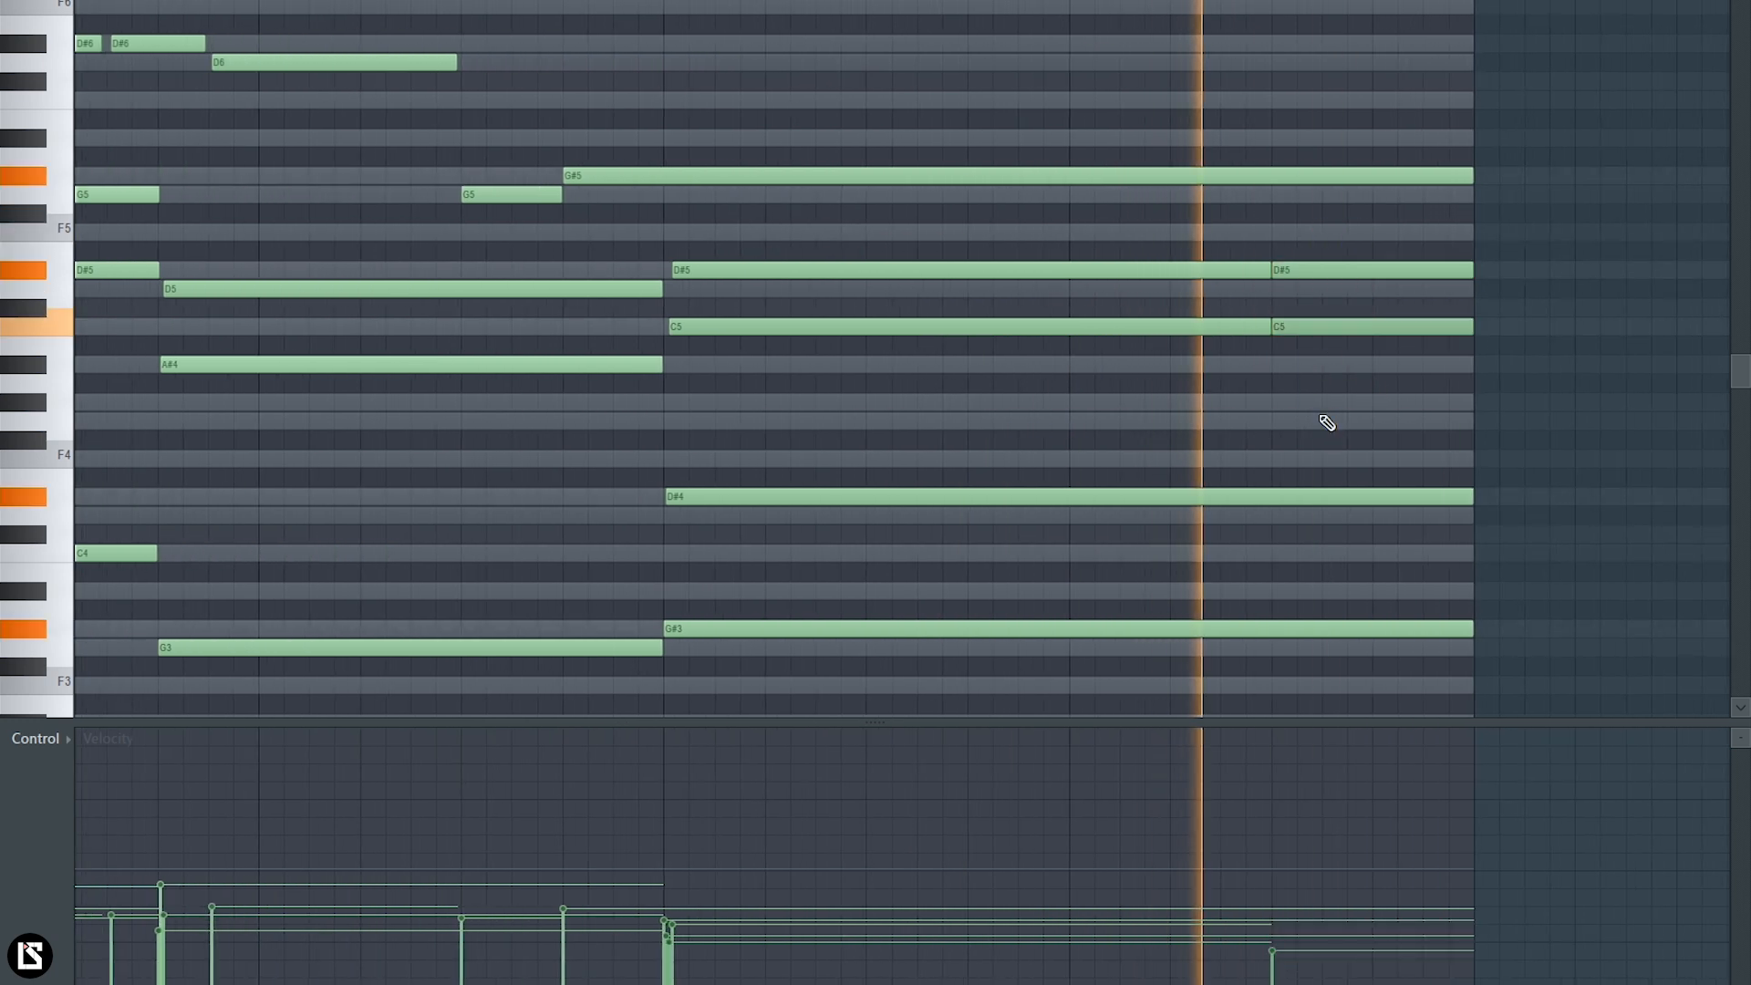
left_click_drag(1303, 390, 1301, 125)
key("space")
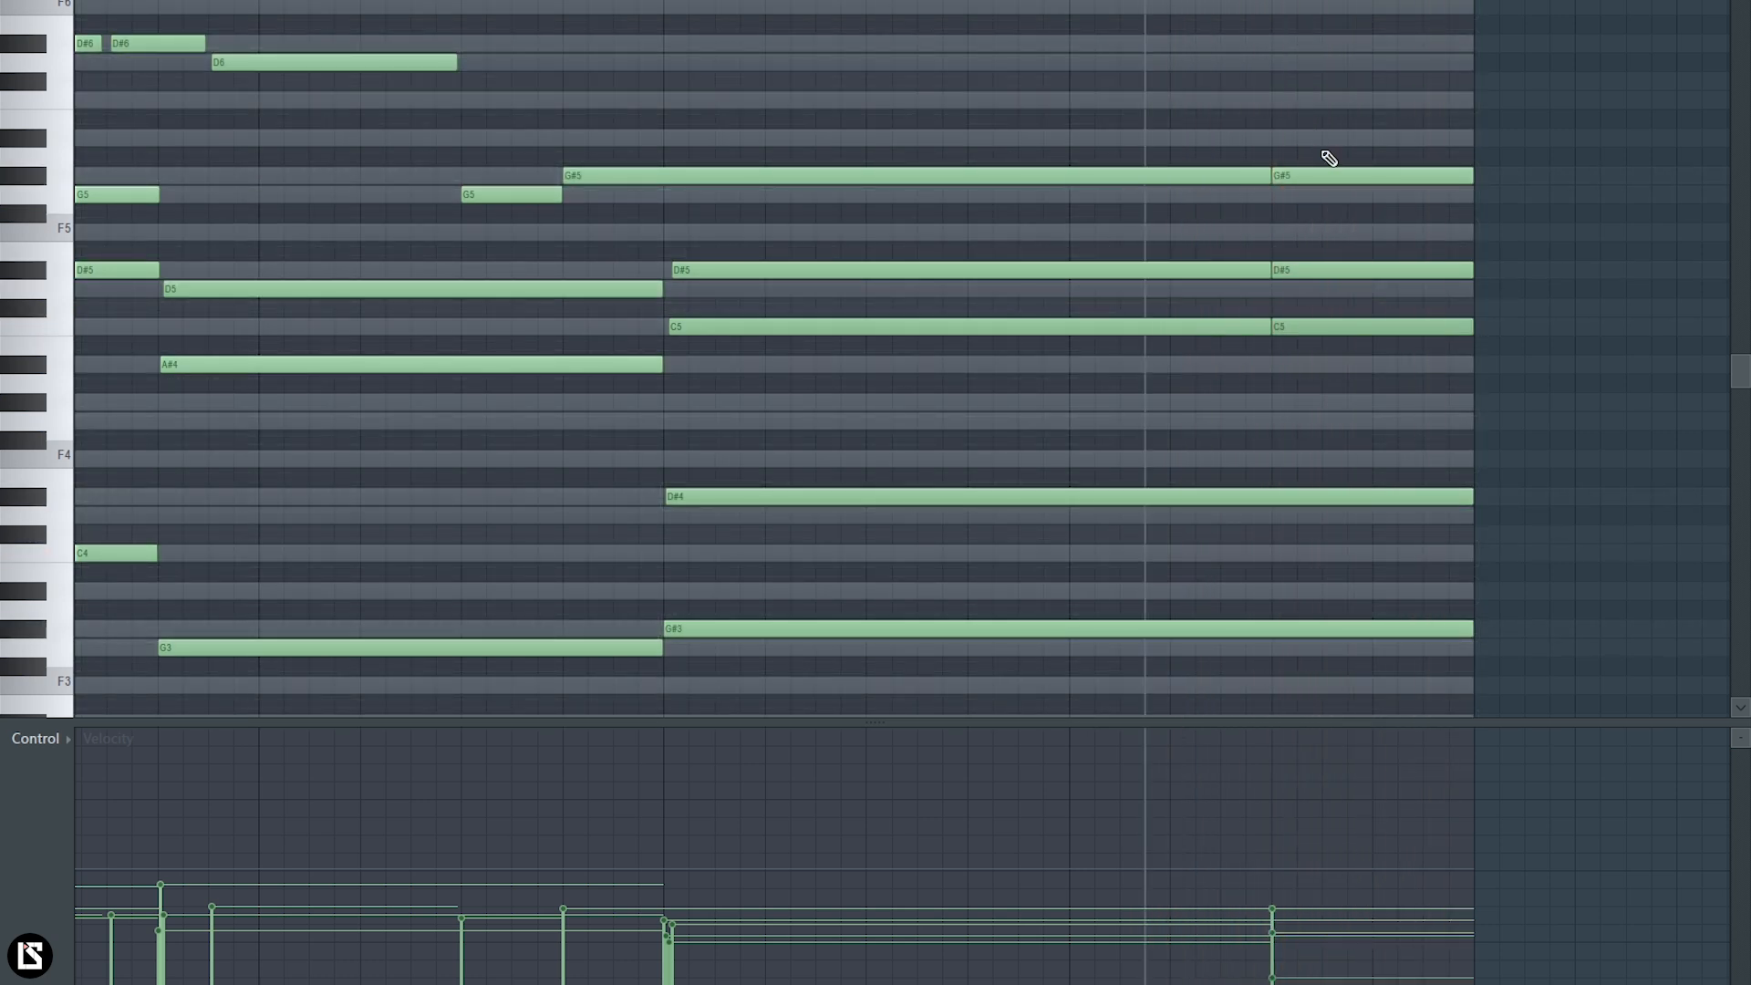
- Stagger the sliced G#5, D#5 and C5 with slightly lower velocities, and flip them horizontally so the C5 starts first
key("space")
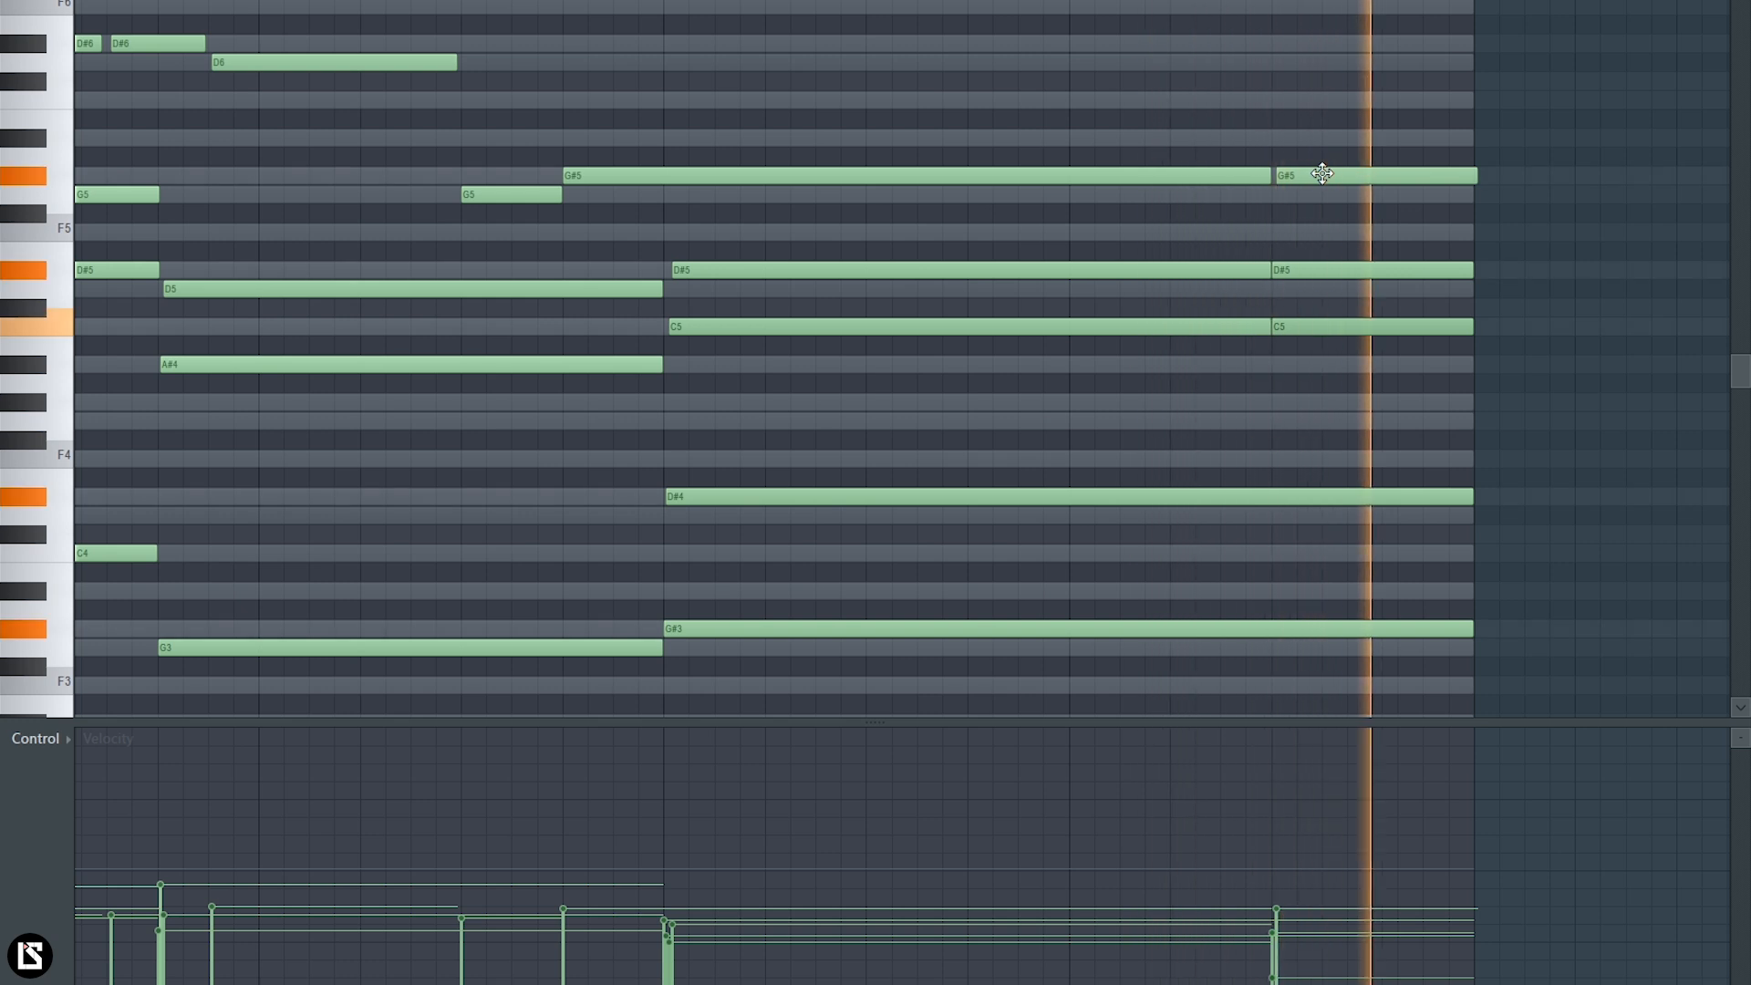
key("space")
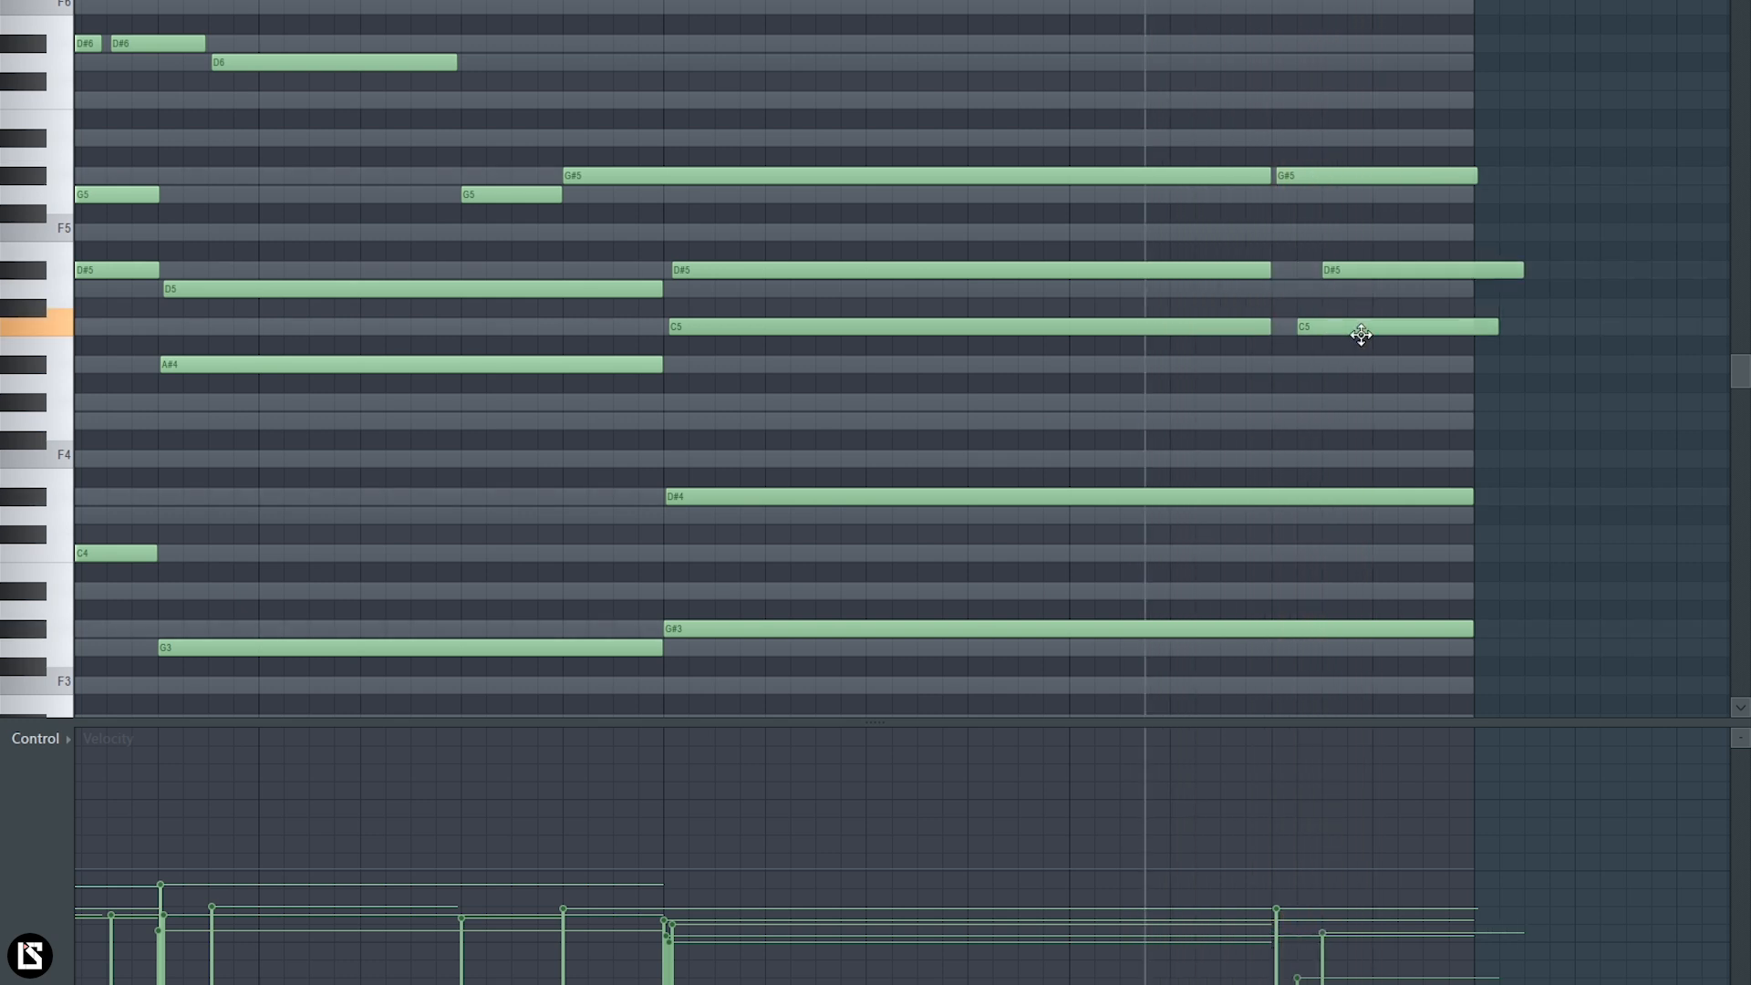
left_click_drag(1323, 137, 1462, 391)
key("space")
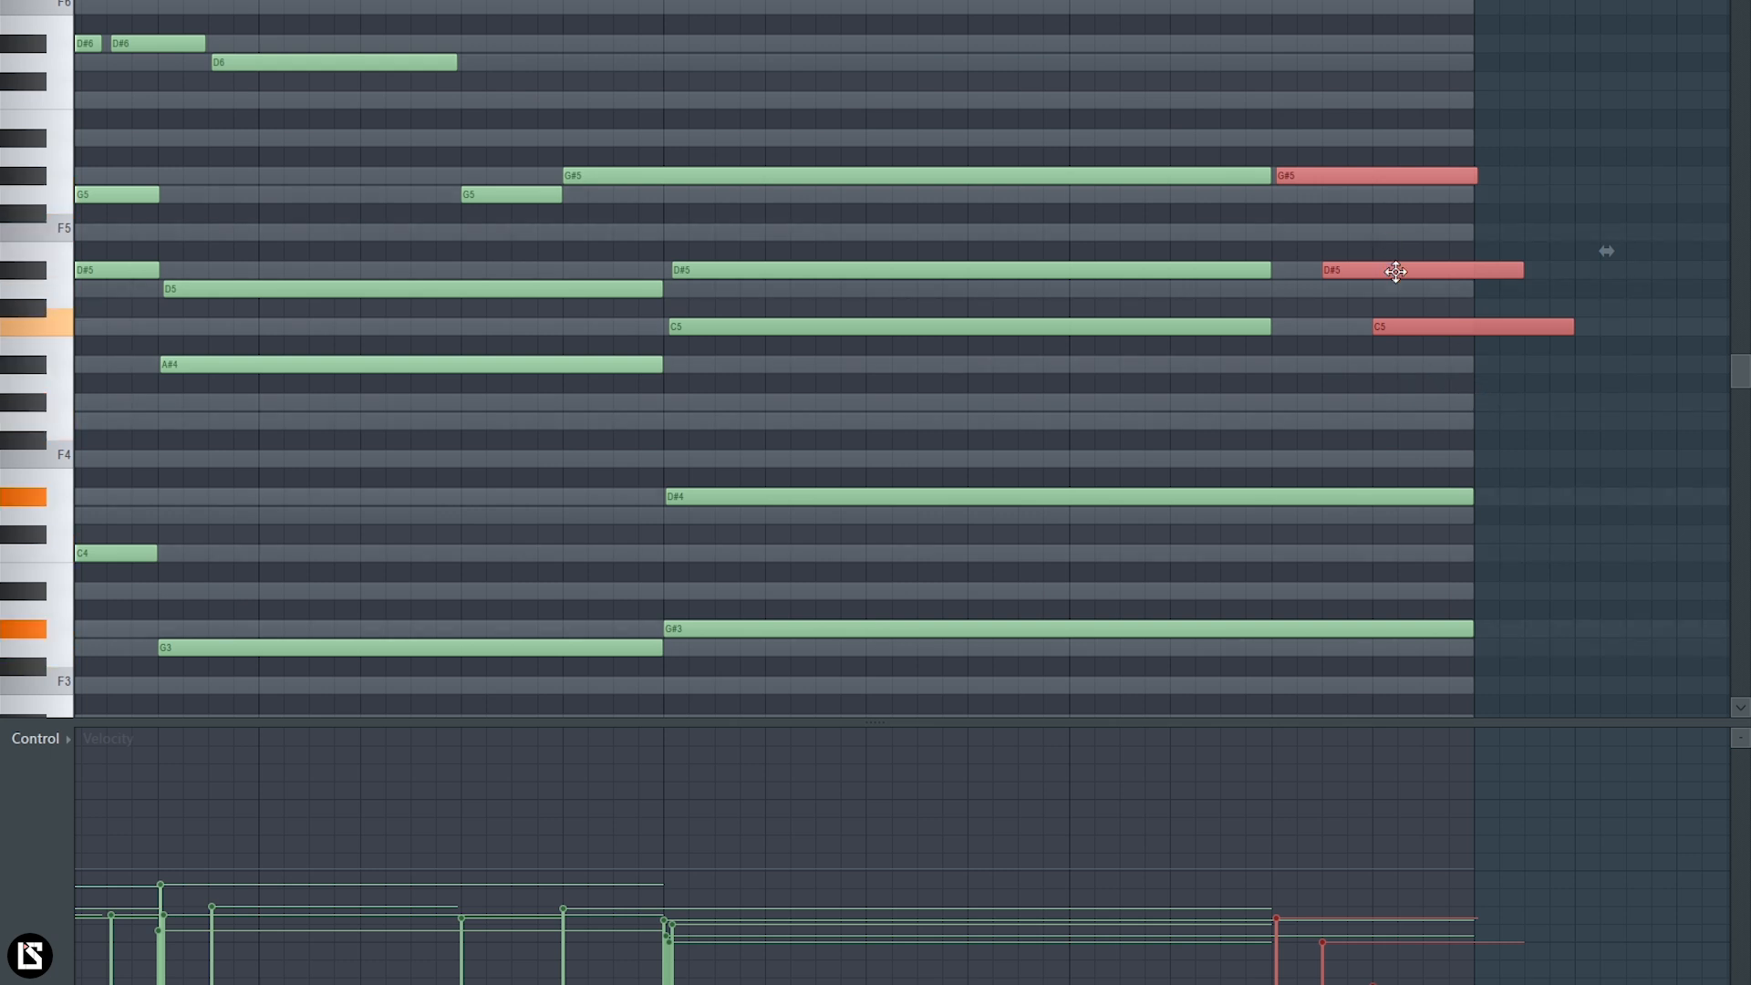
key("alt+y")
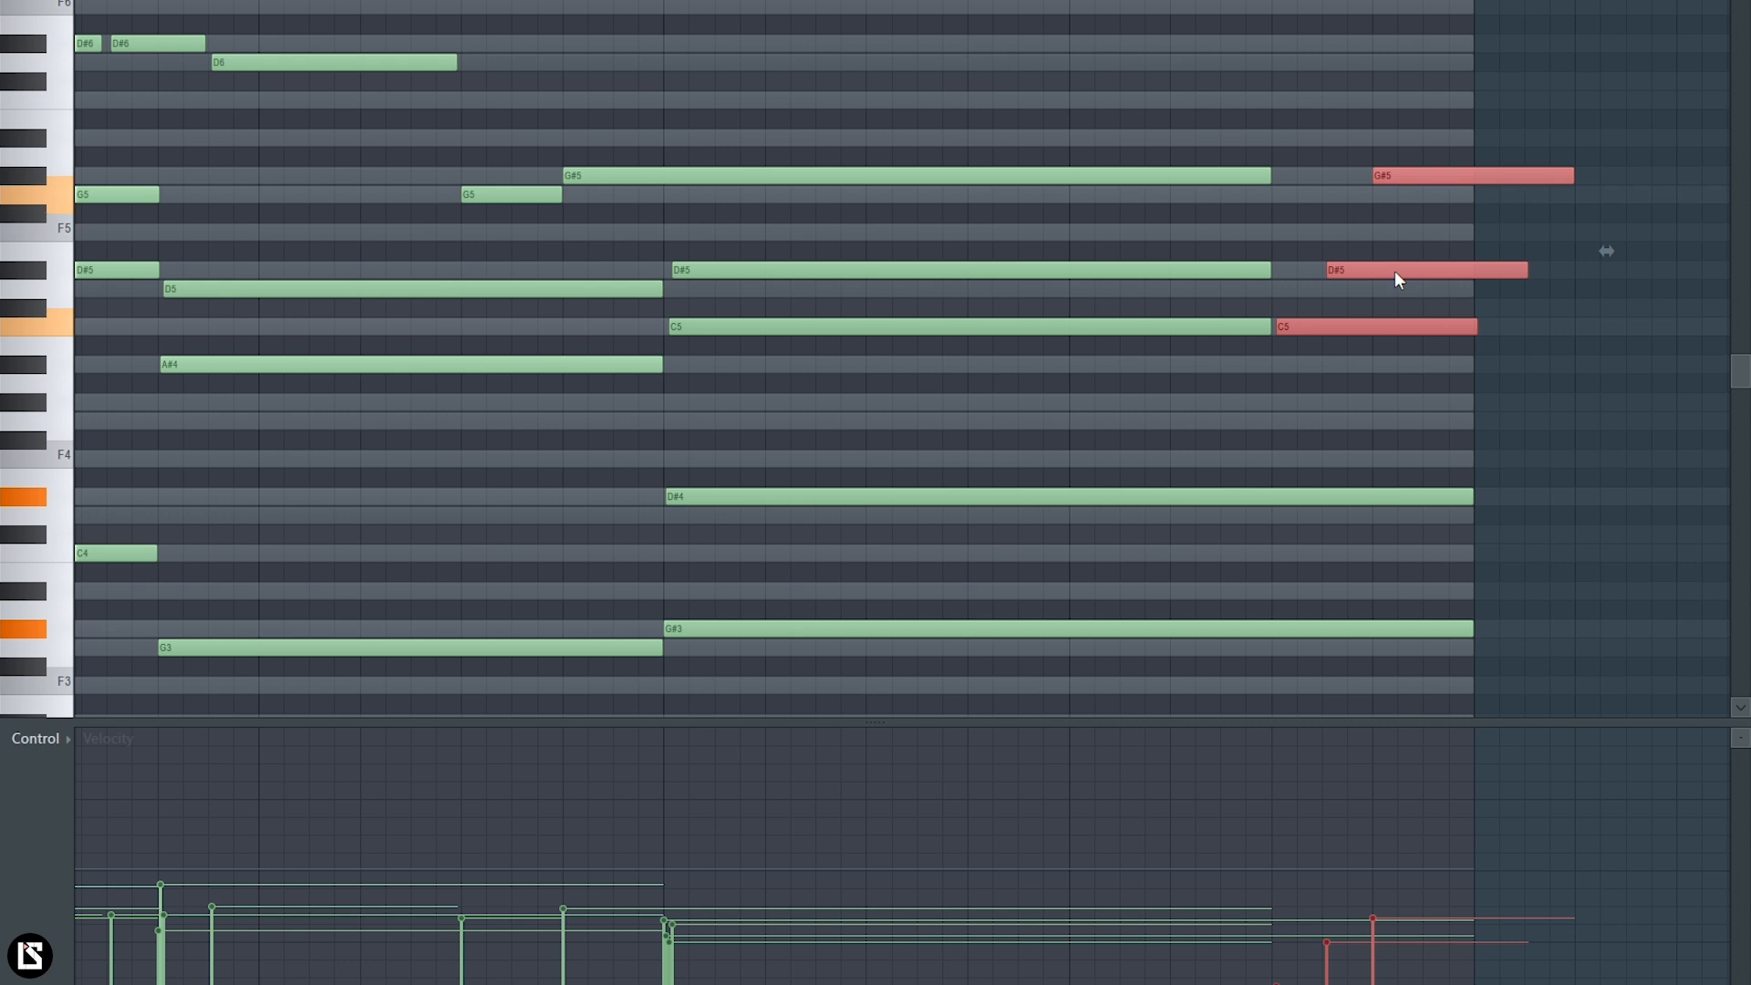
key("space")
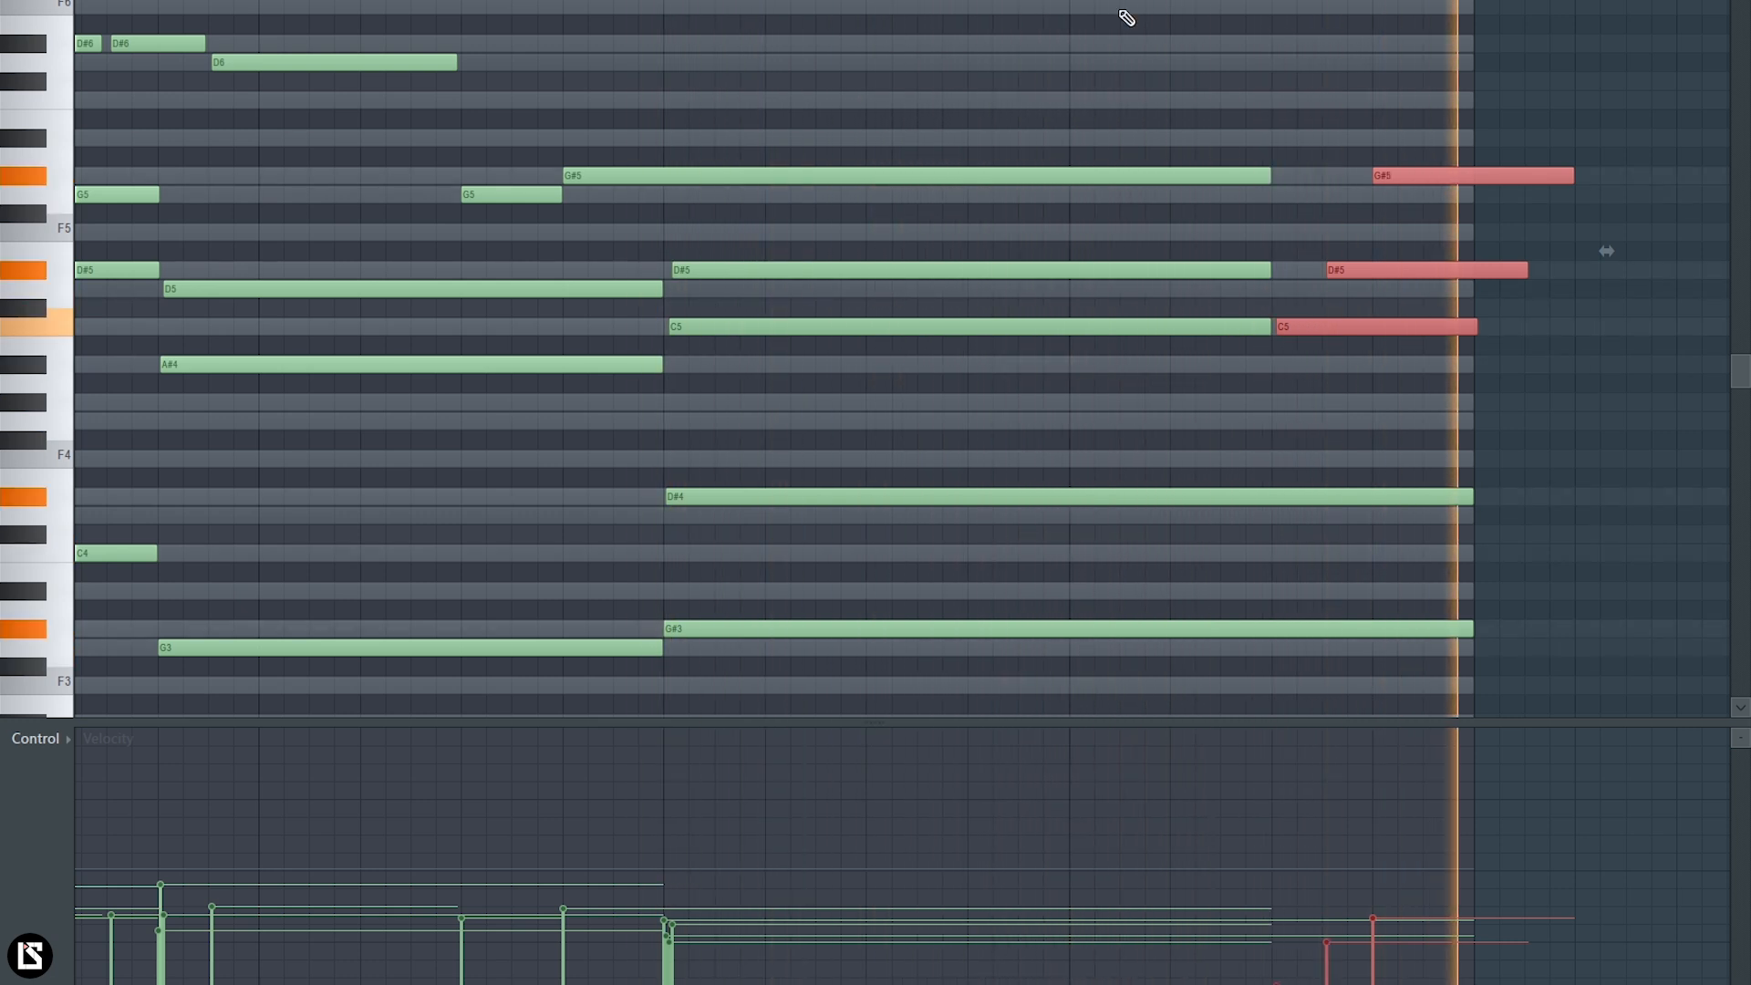
- Move the final D#5 later to start just after the G#5, and trim the three closing notes to end at bar 9
left_click(1377, 41)
left_click_drag(1383, 272, 1434, 271)
left_click_drag(1521, 160, 1477, 304)
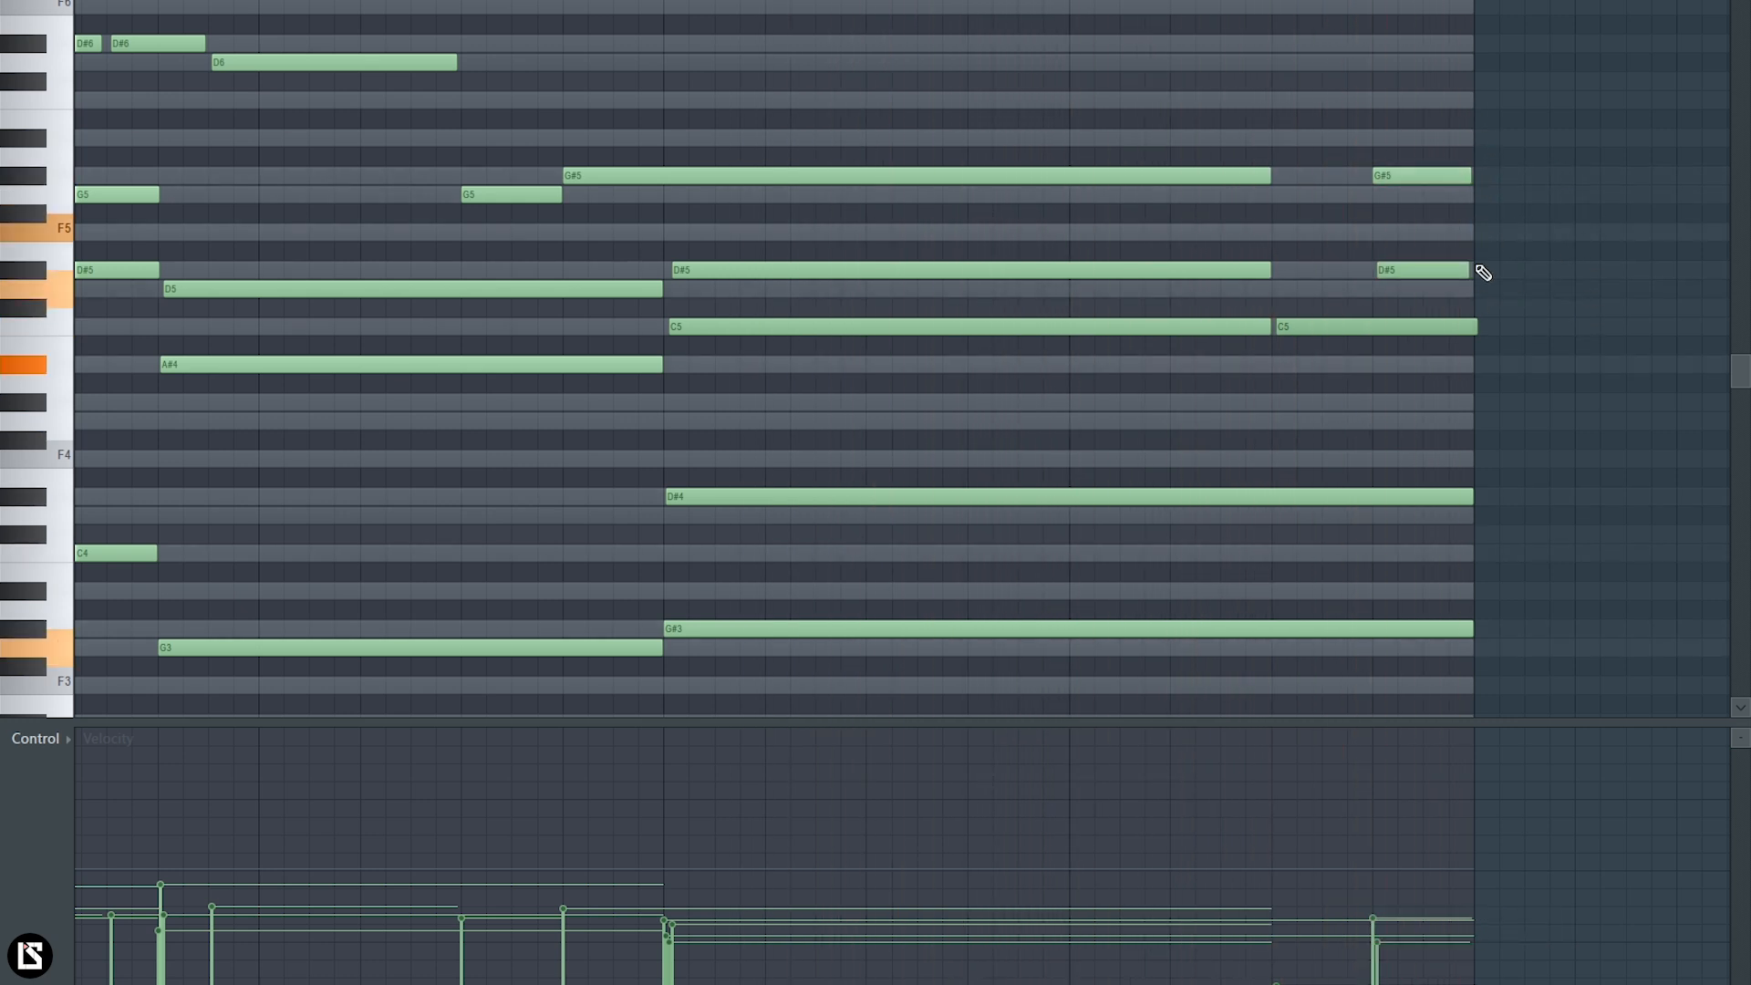
left_click_drag(1479, 331, 1473, 336)
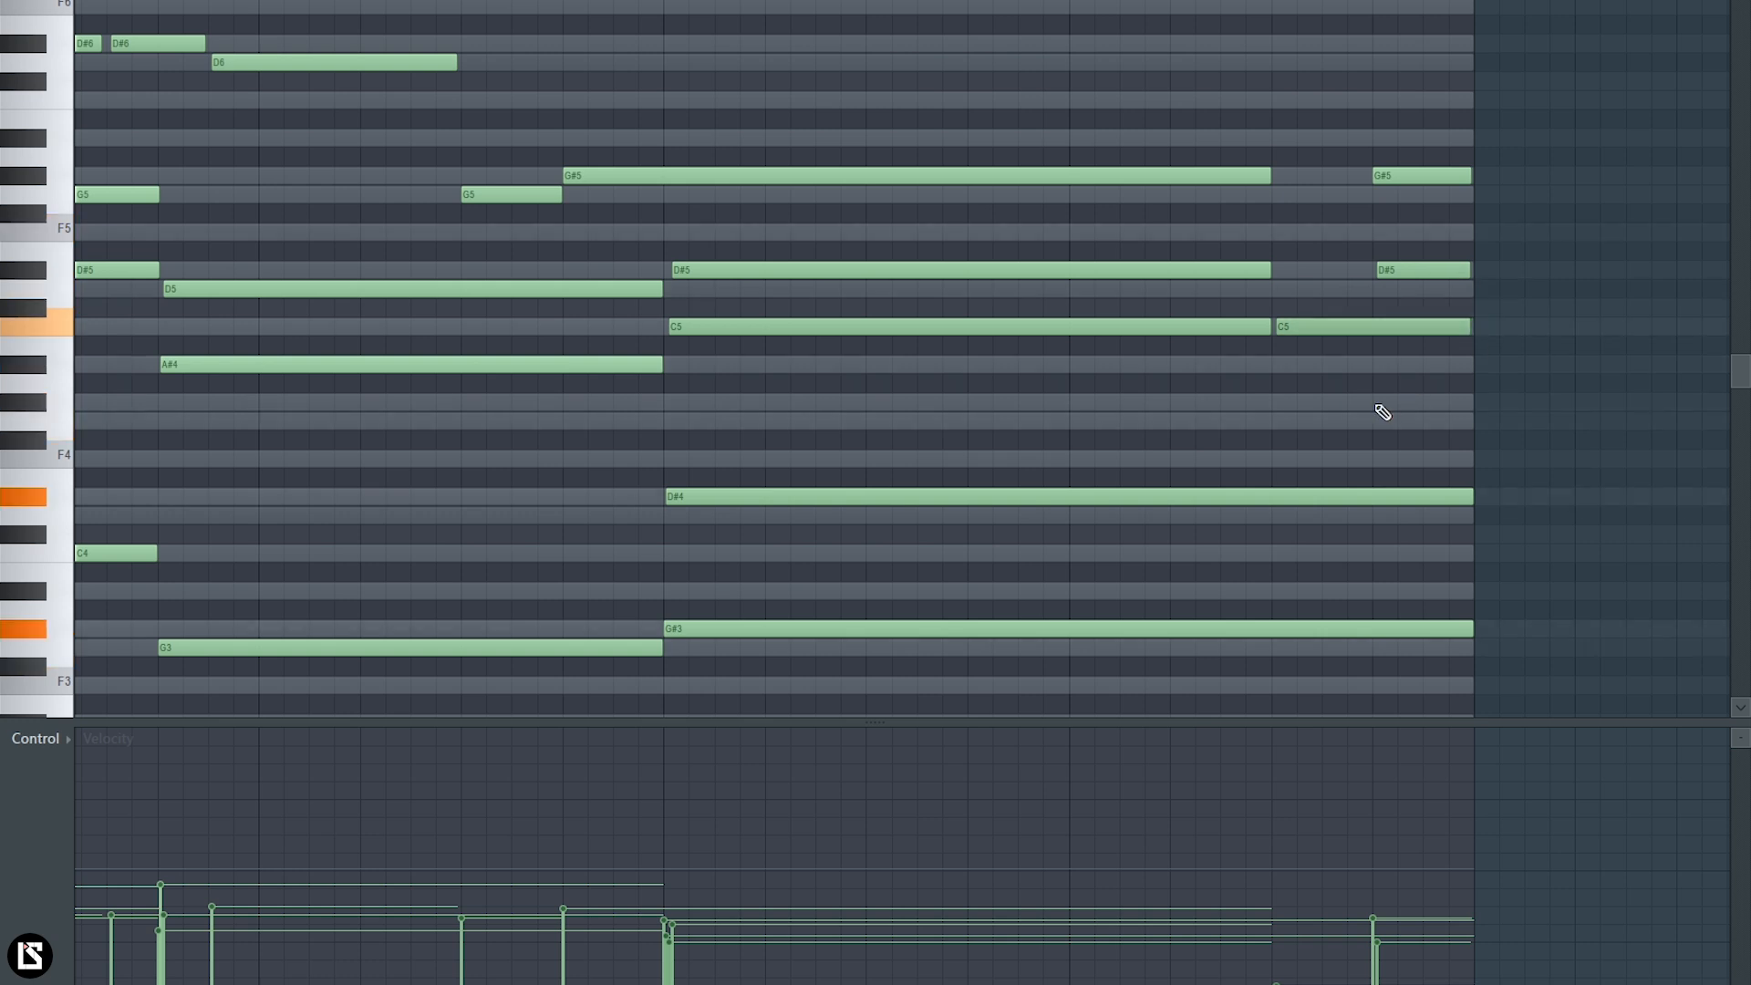
- Play back the progression and duplicate its C4, G3 and G#3 bass notes one octave lower
scroll(821, 358, "down", 4)
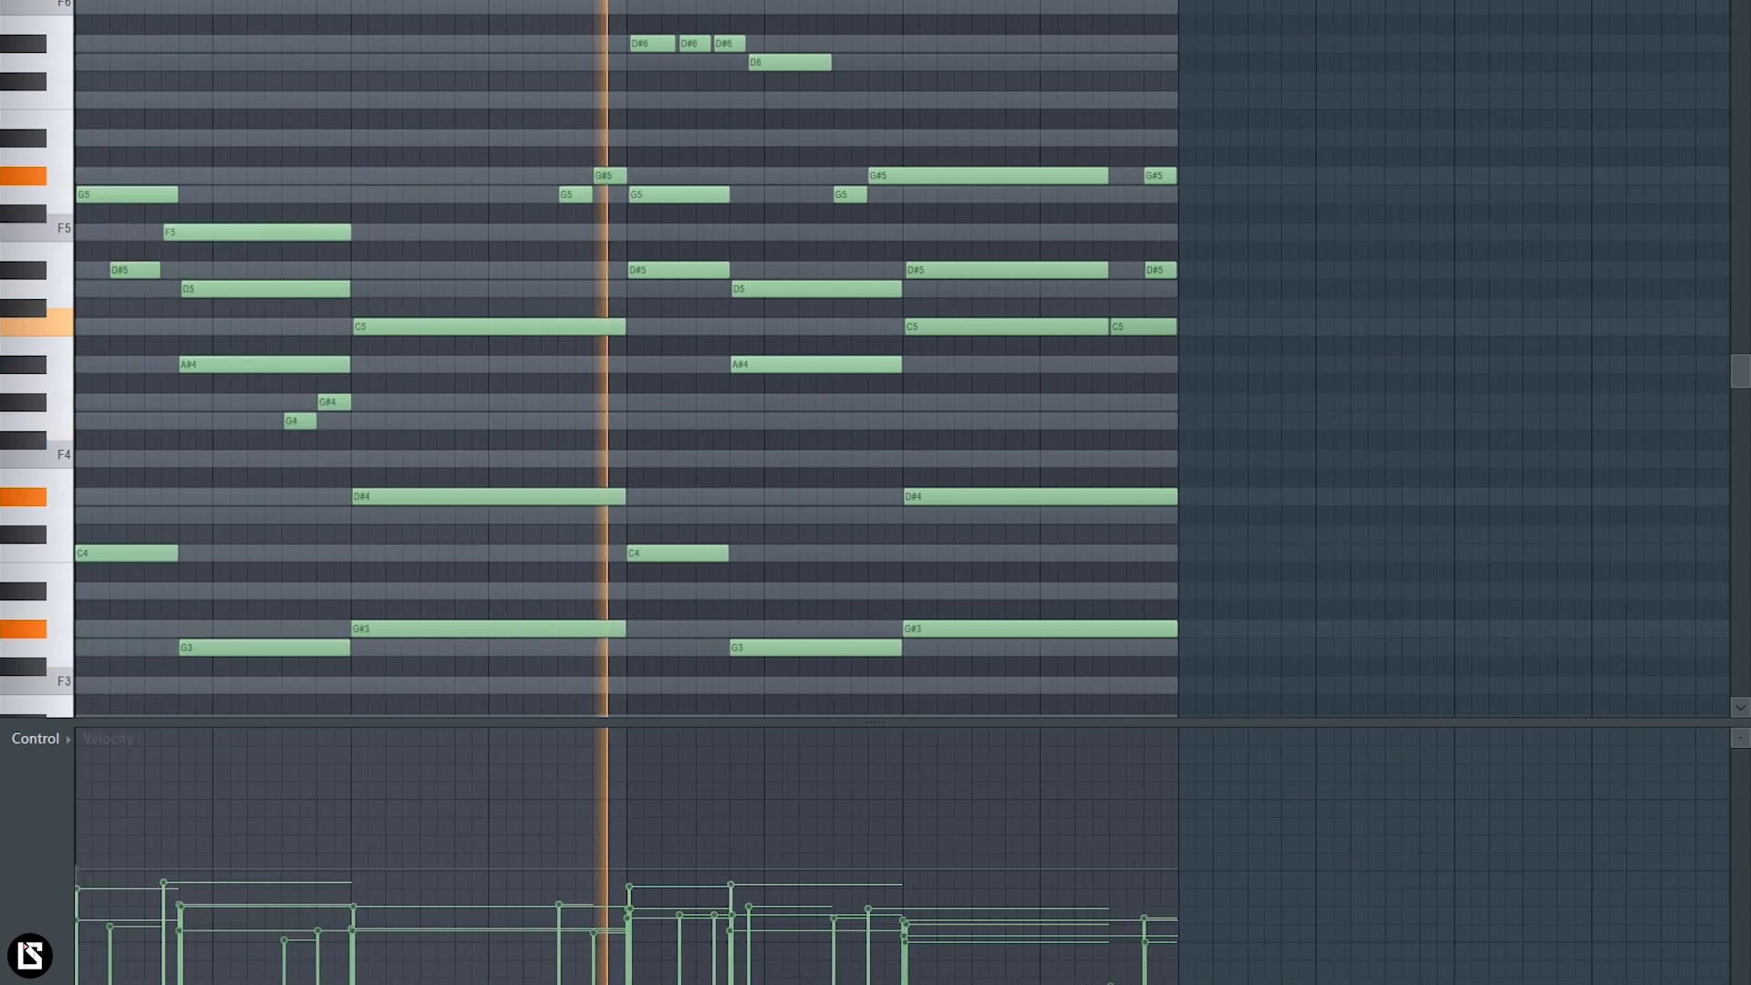
scroll(1319, 213, "down", 2)
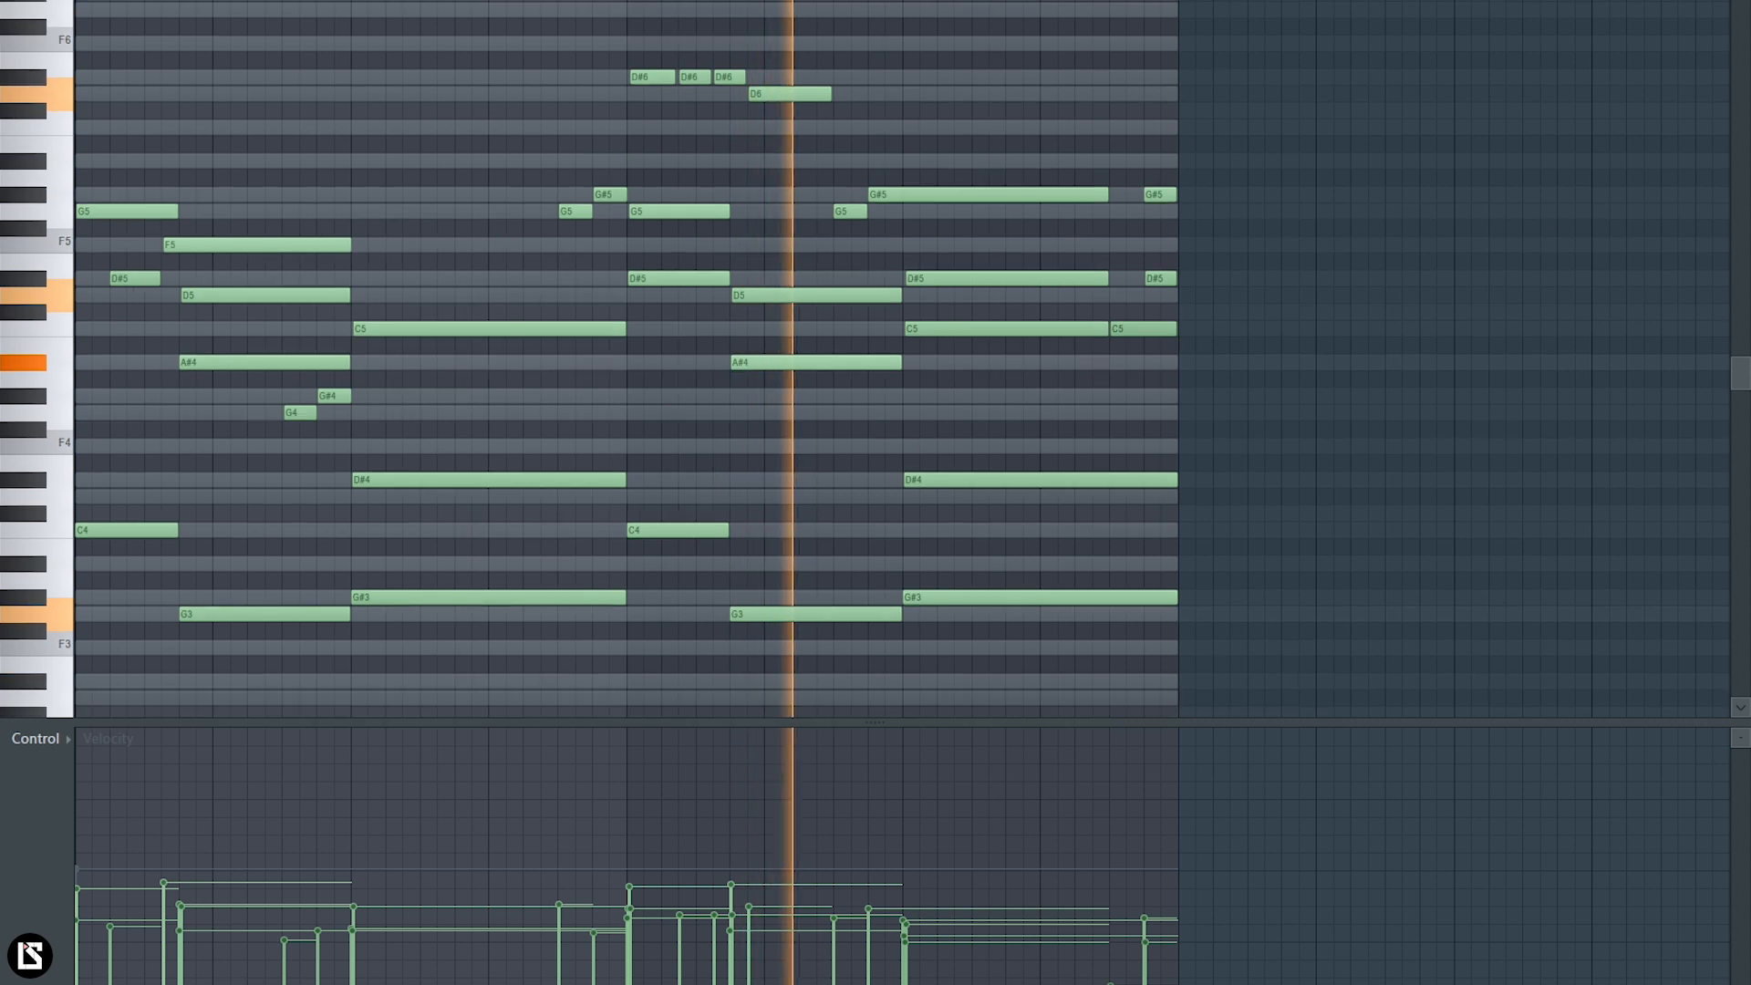
scroll(1319, 213, "down", 1)
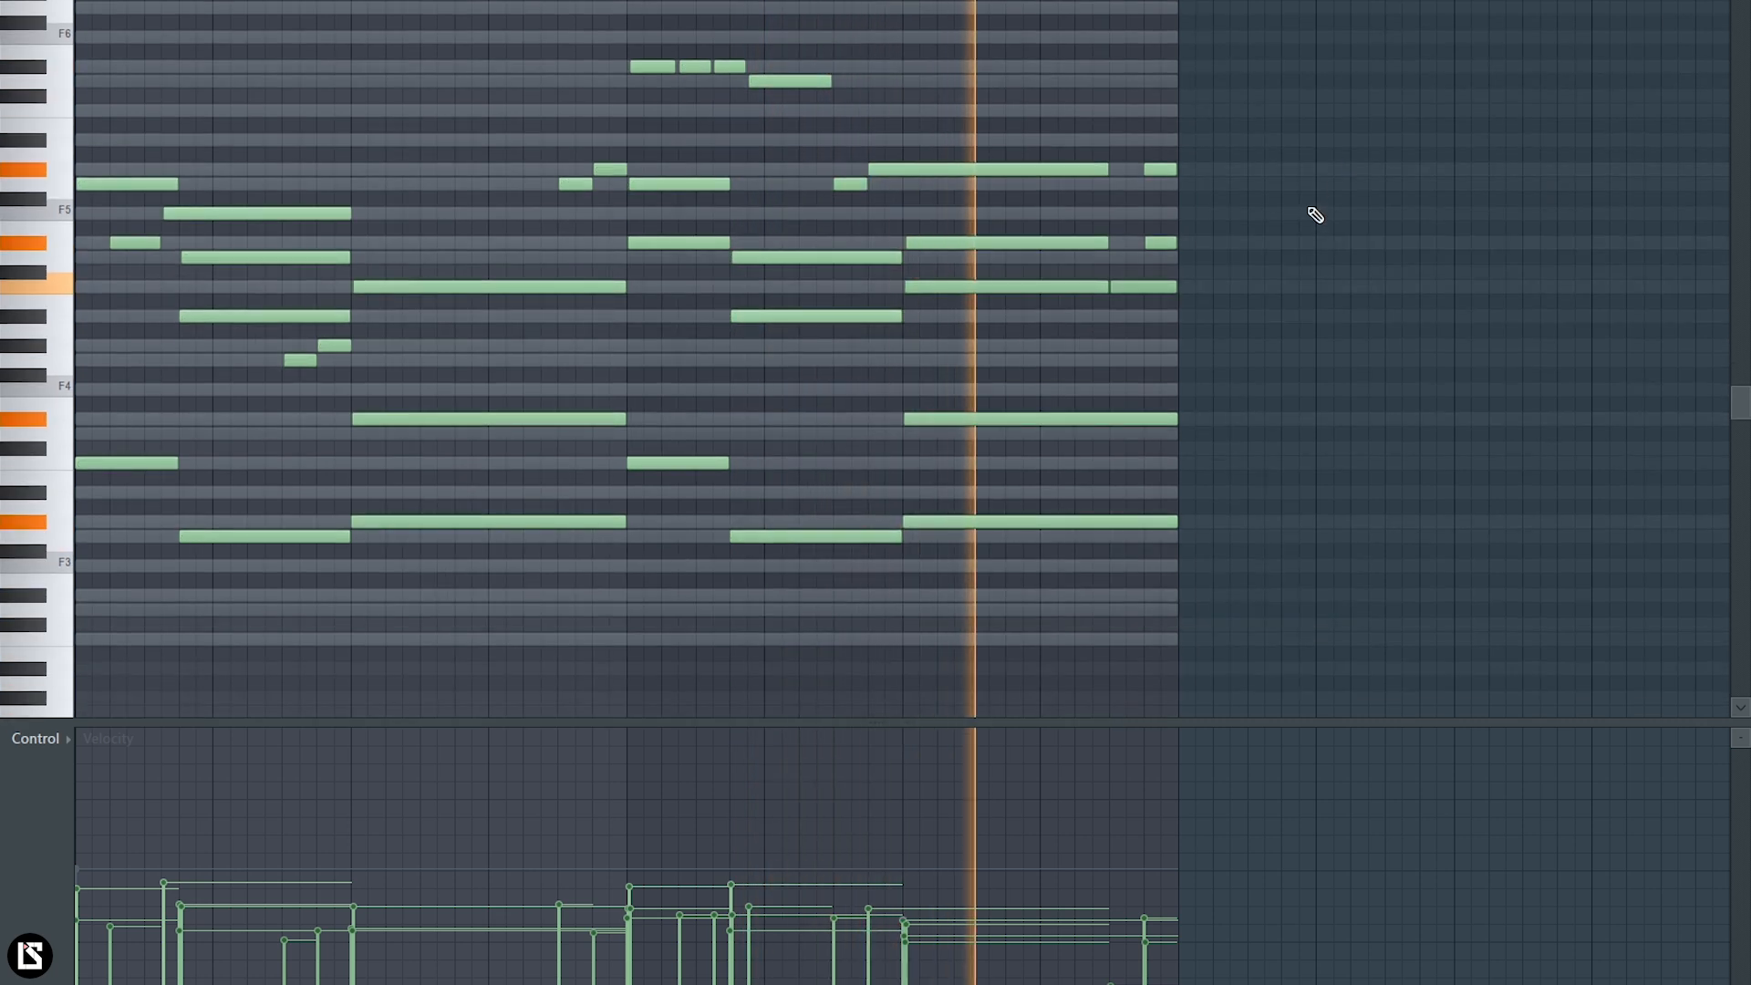
scroll(1315, 240, "down", 1)
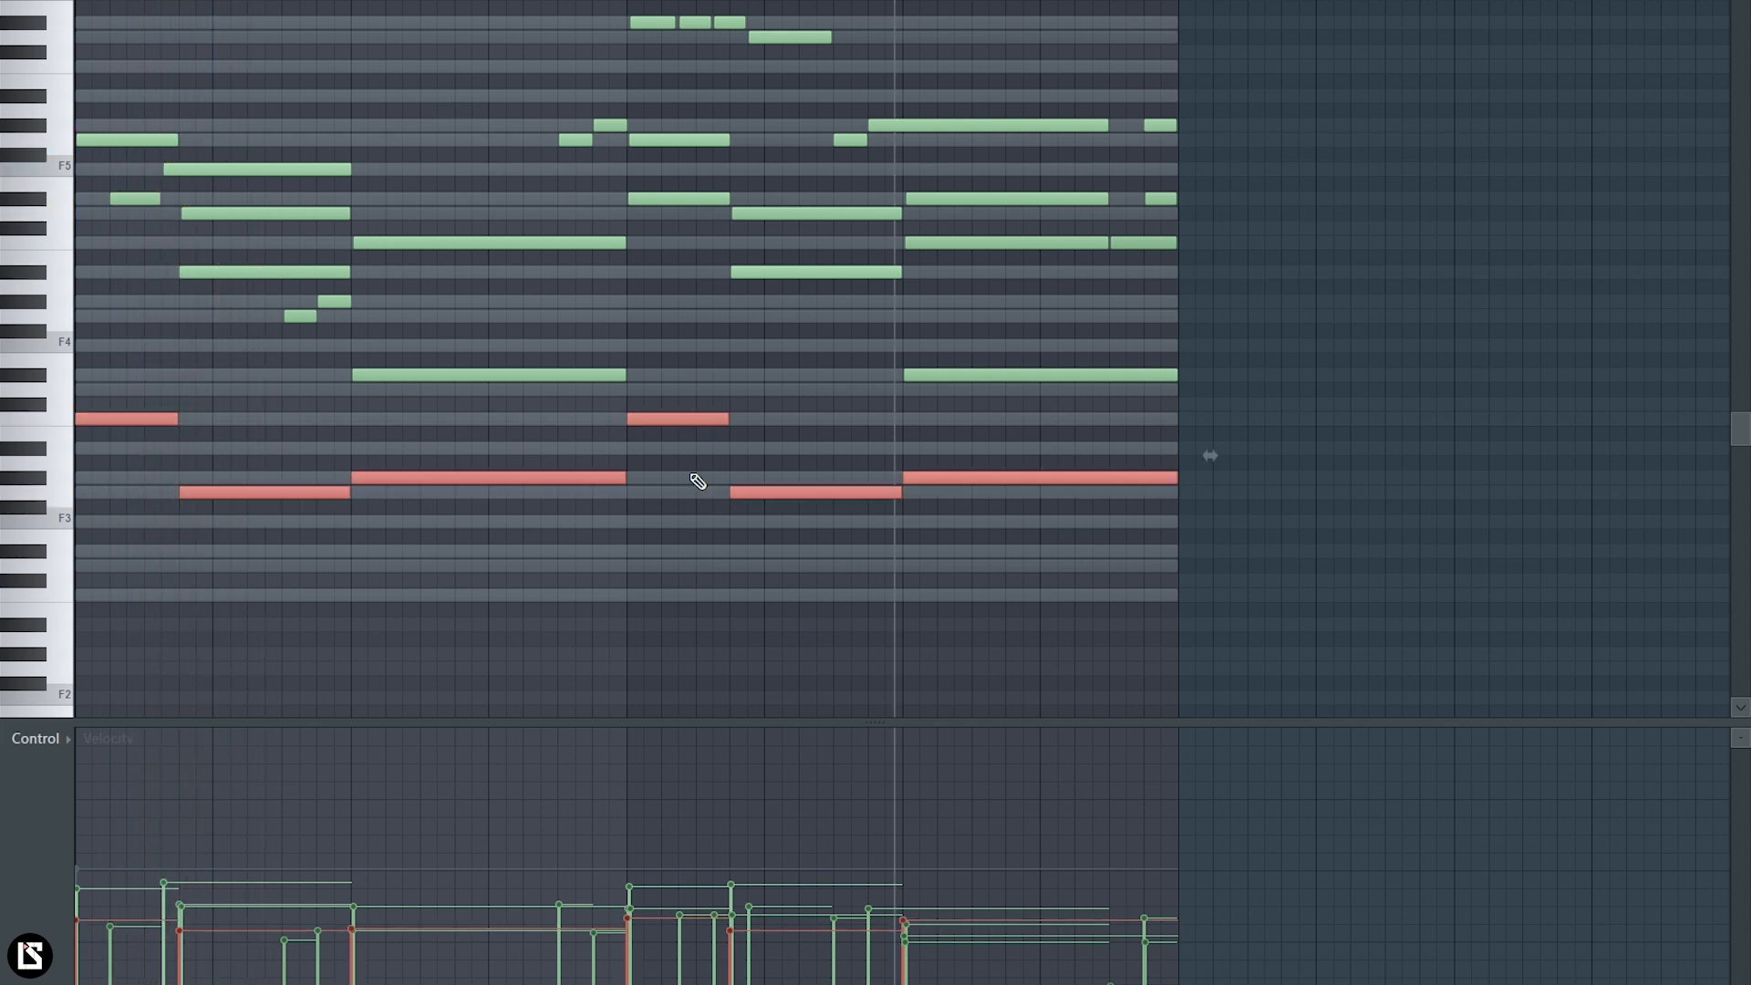
key("ctrl+Down")
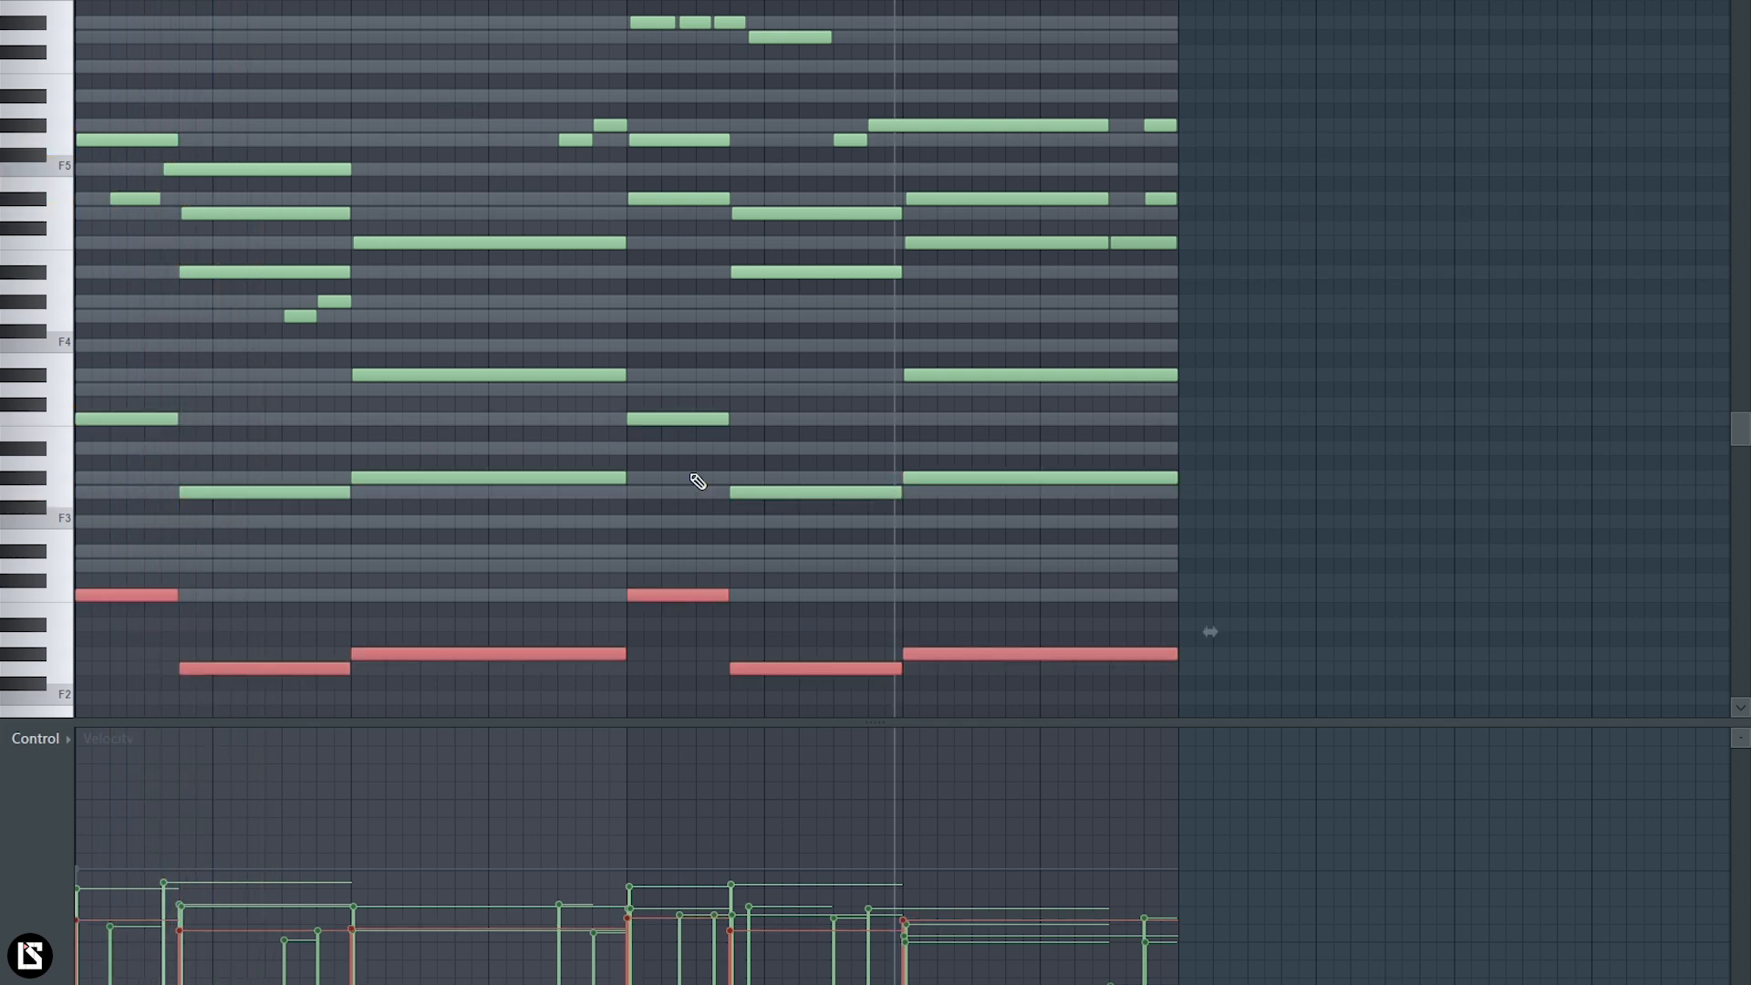
- Lower the velocities of the duplicated low bass notes, deselect them, and play back the full progression
left_click_drag(129, 824, 592, 775)
scroll(1179, 545, "down", 5)
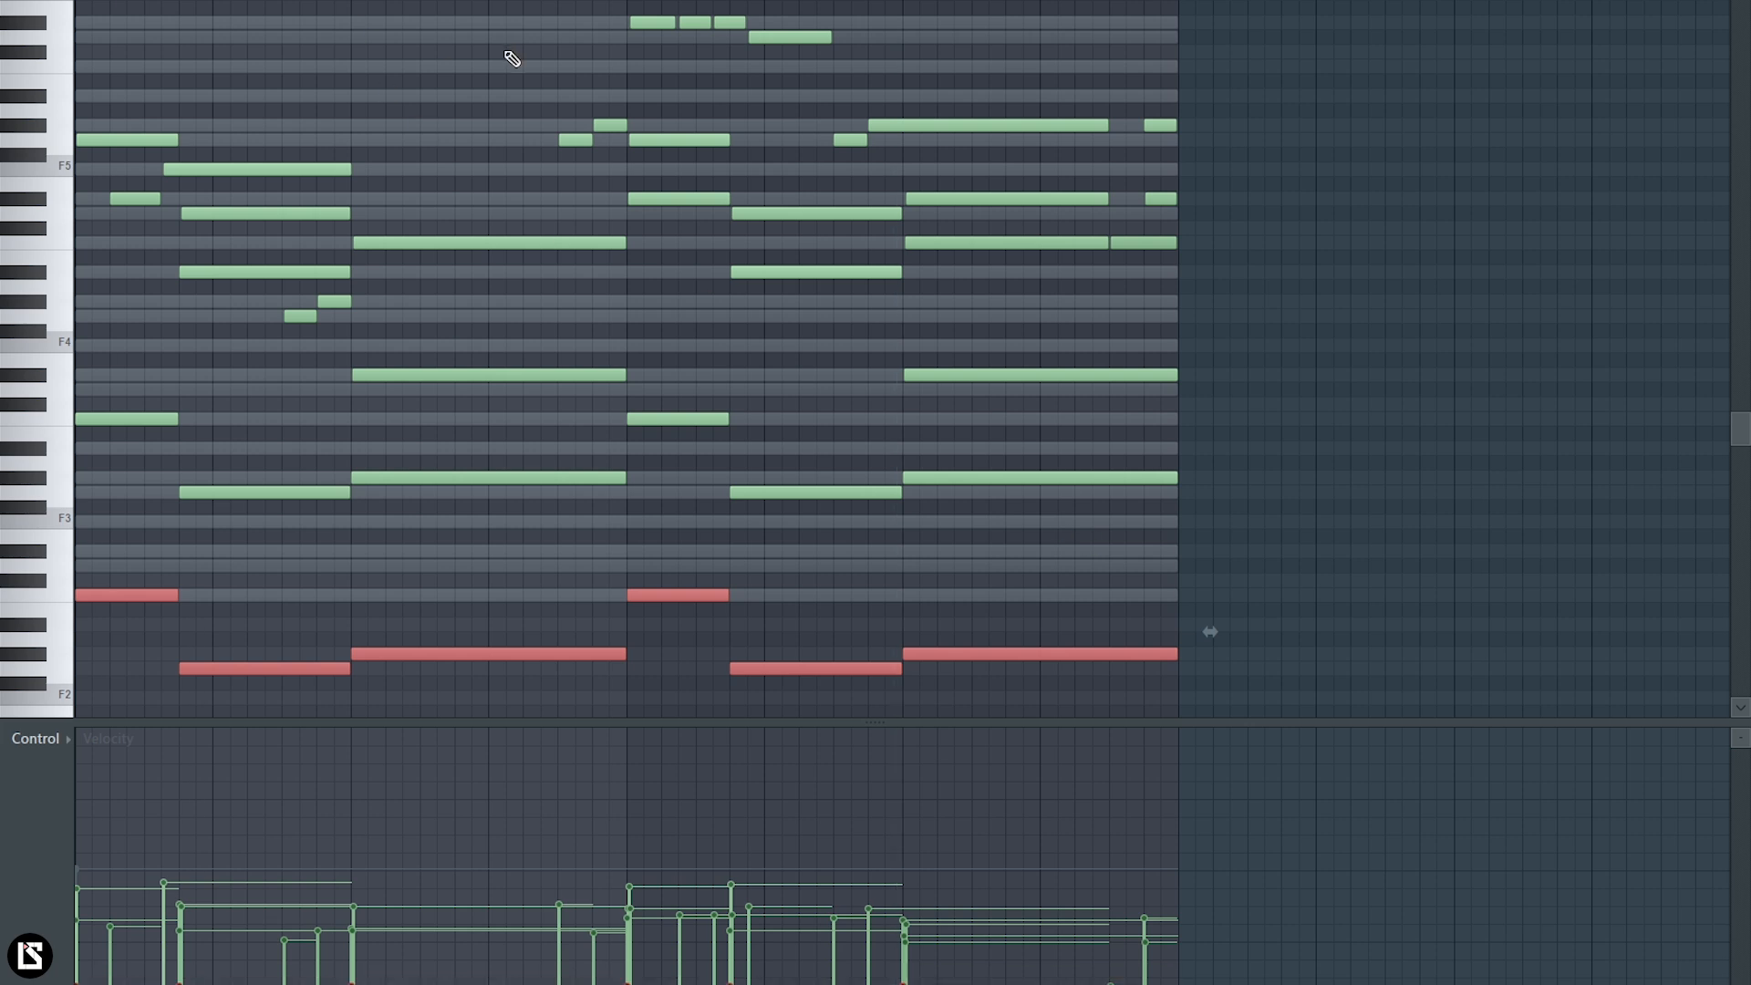
key("ctrl+d")
key("space")
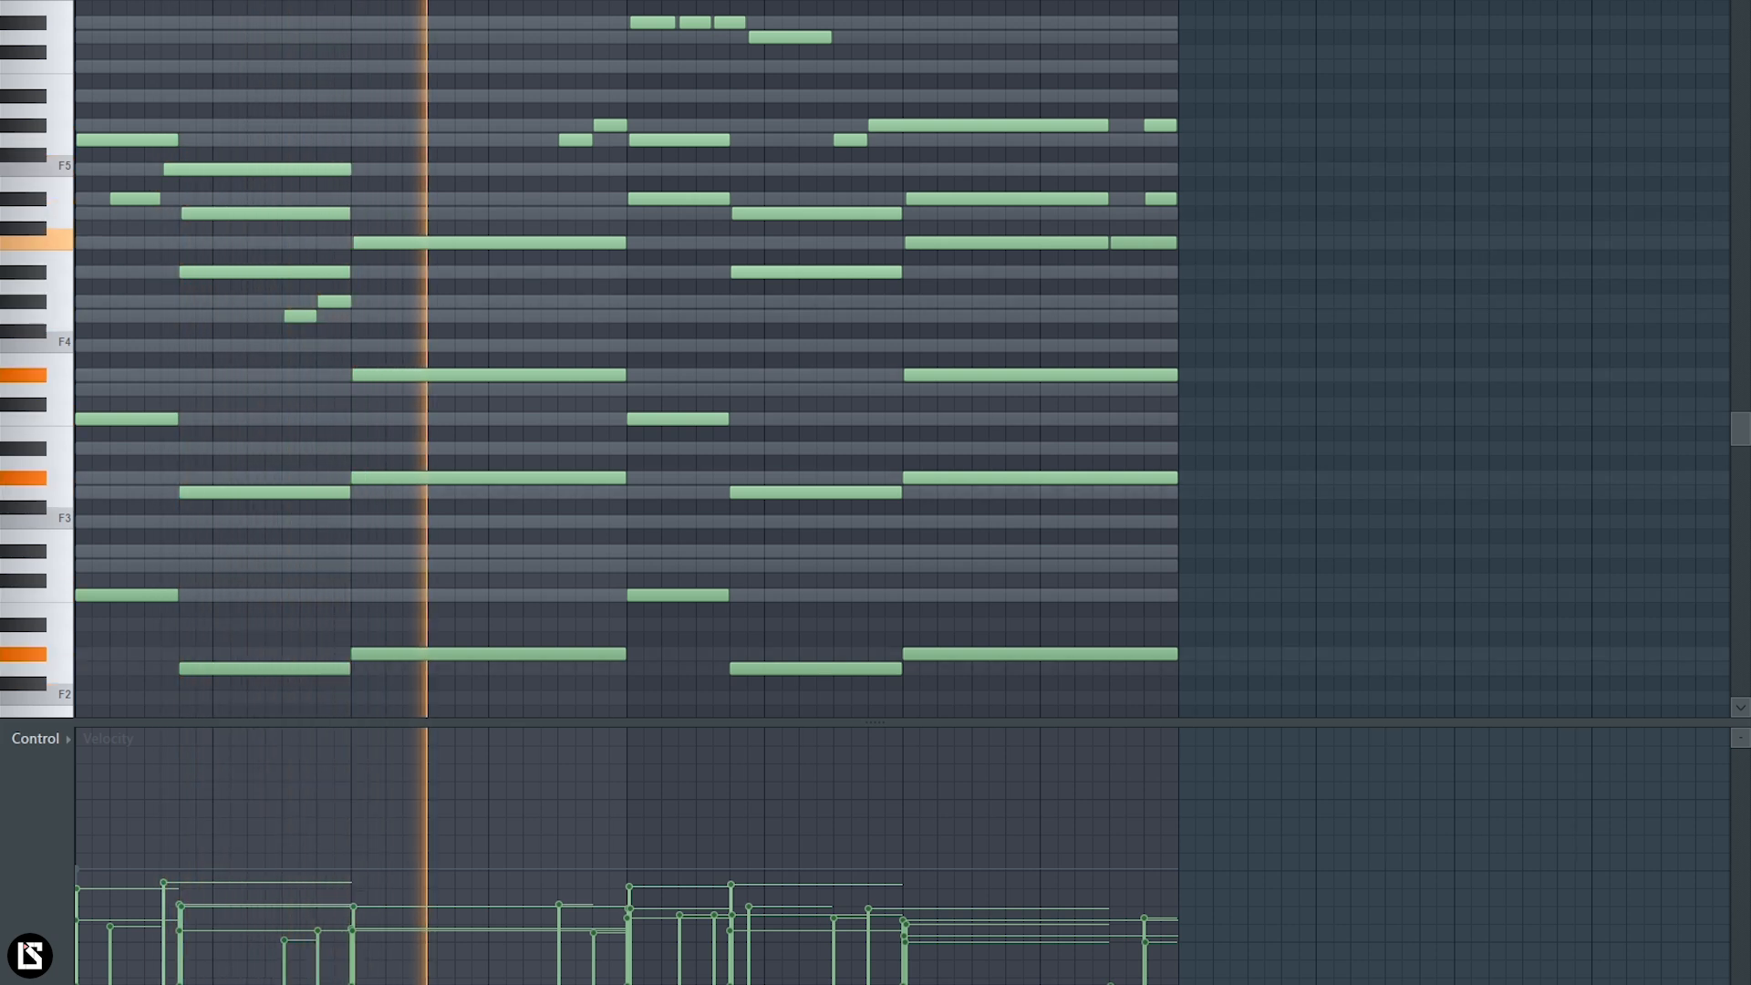
key("space")
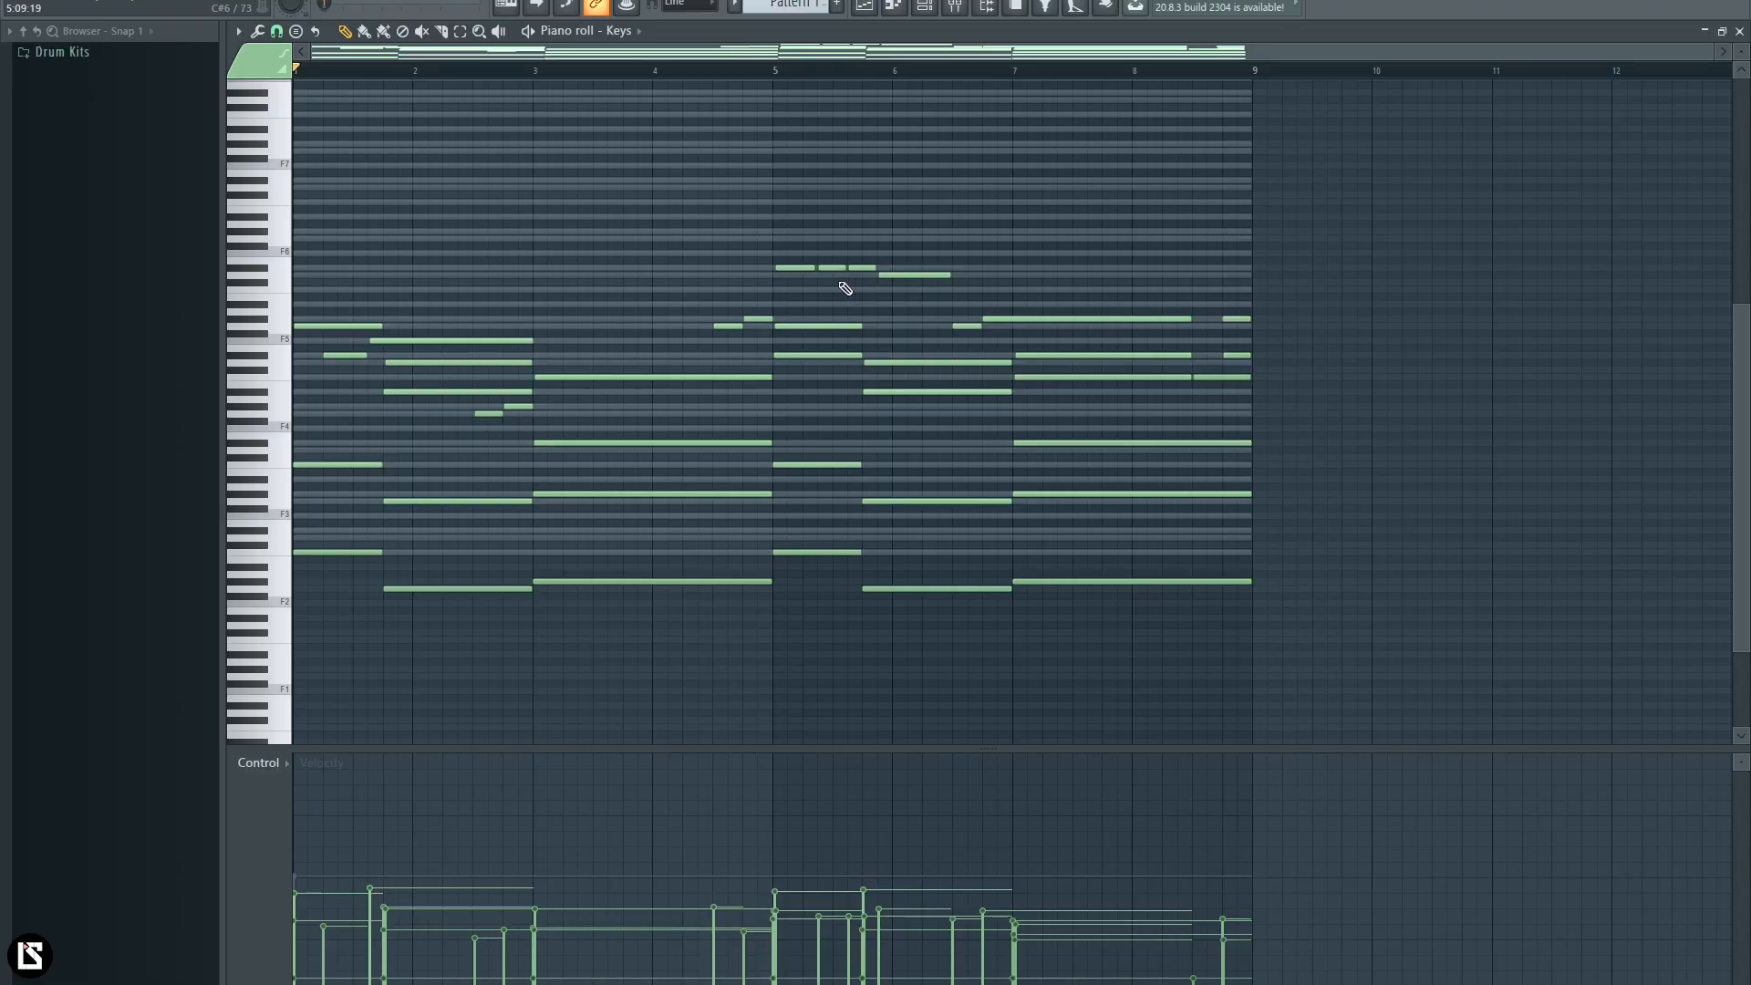
- Name the new folder for the exported files "LifeStyleDidIt - Peace Midi Kit"
left_click(1177, 555)
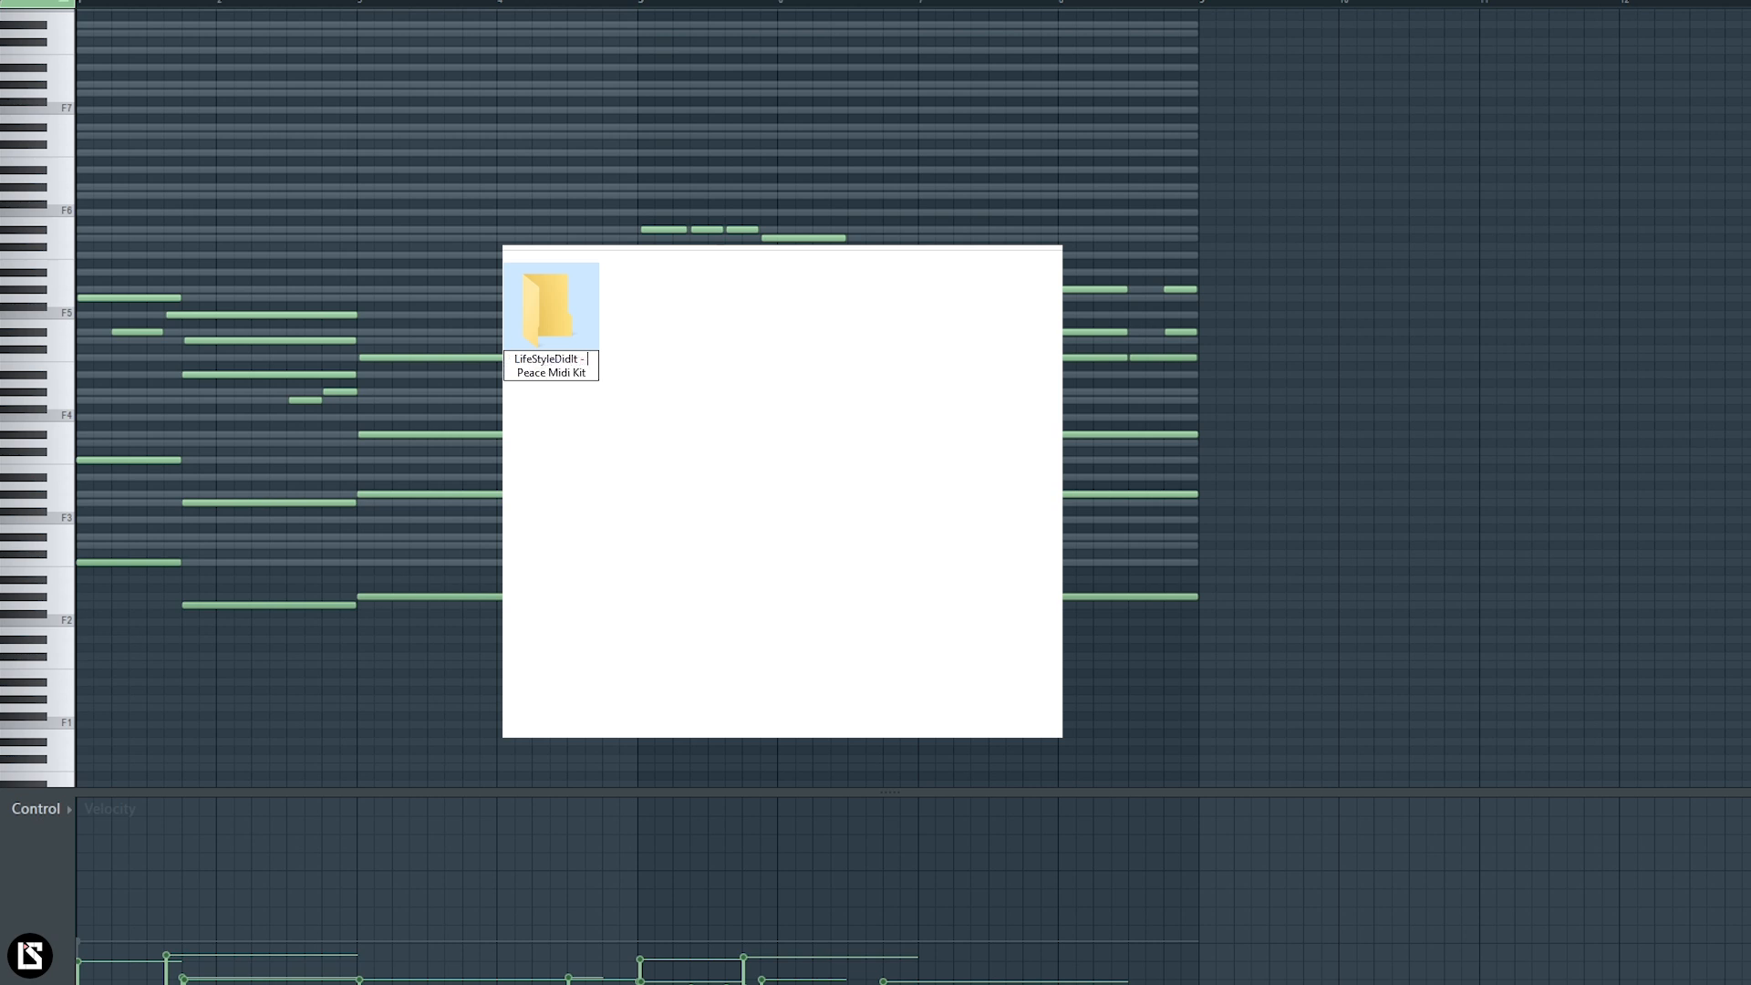
double_click(573, 350)
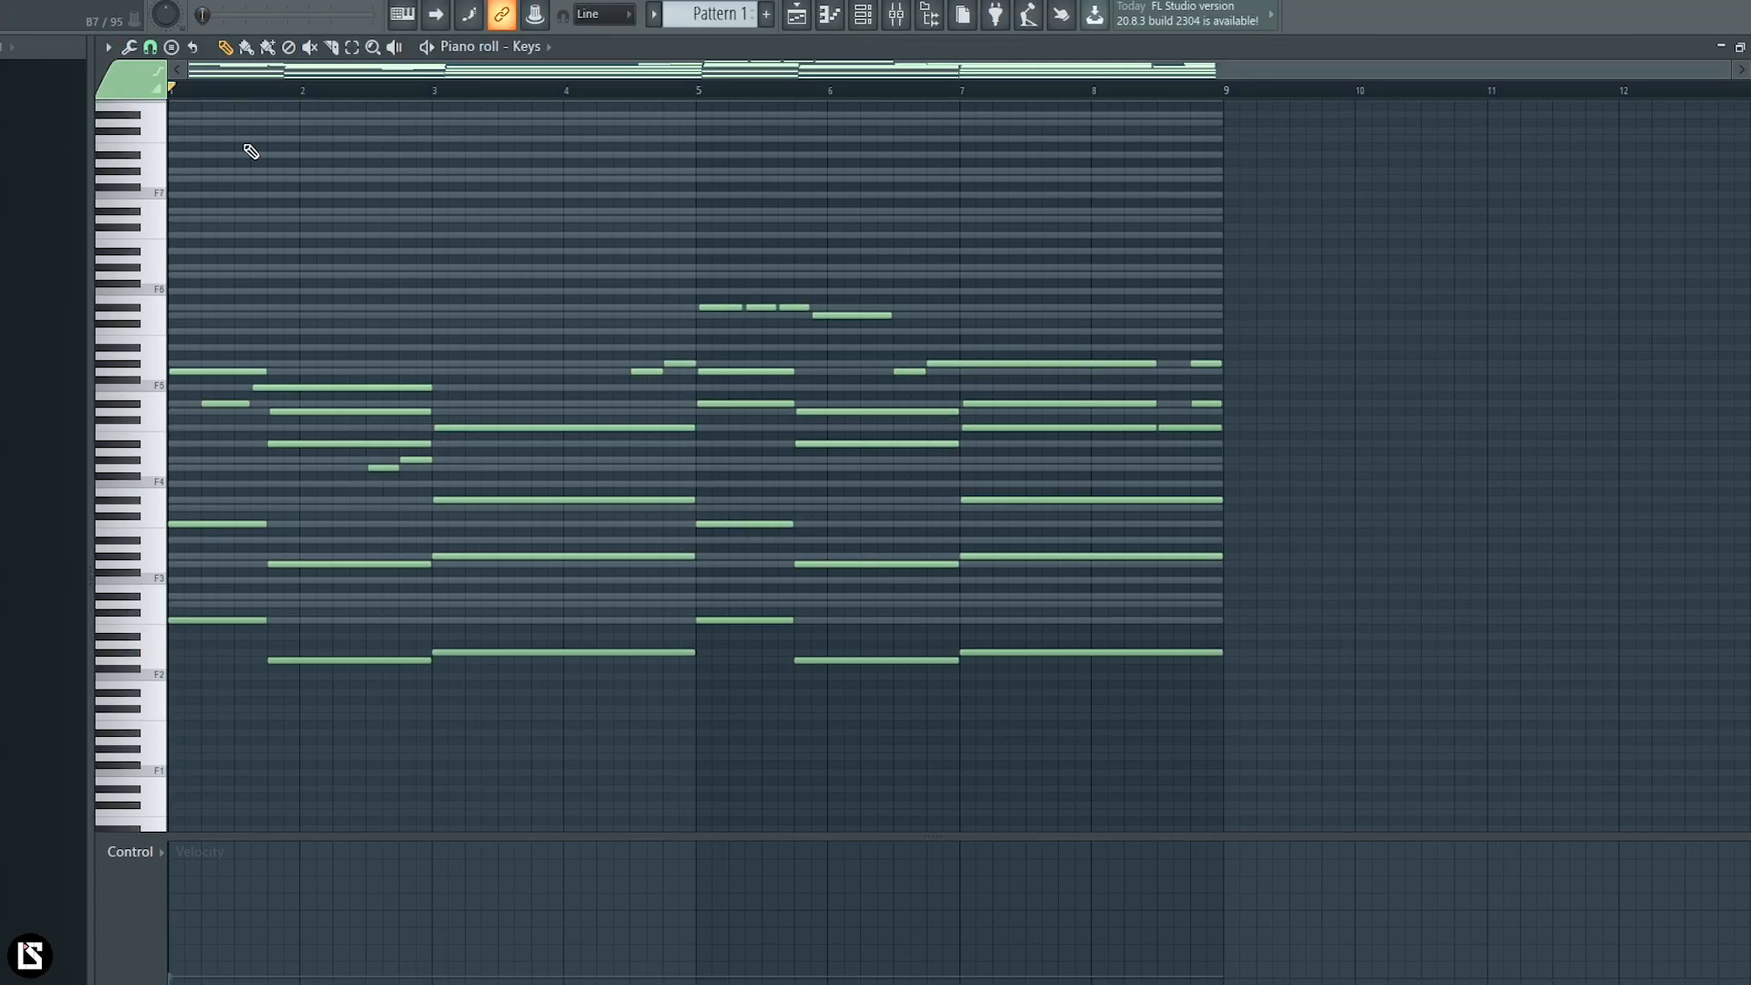
- Select all notes in the pattern and export them as a MIDI file with a name beginning "Peace M"
key("ctrl+a")
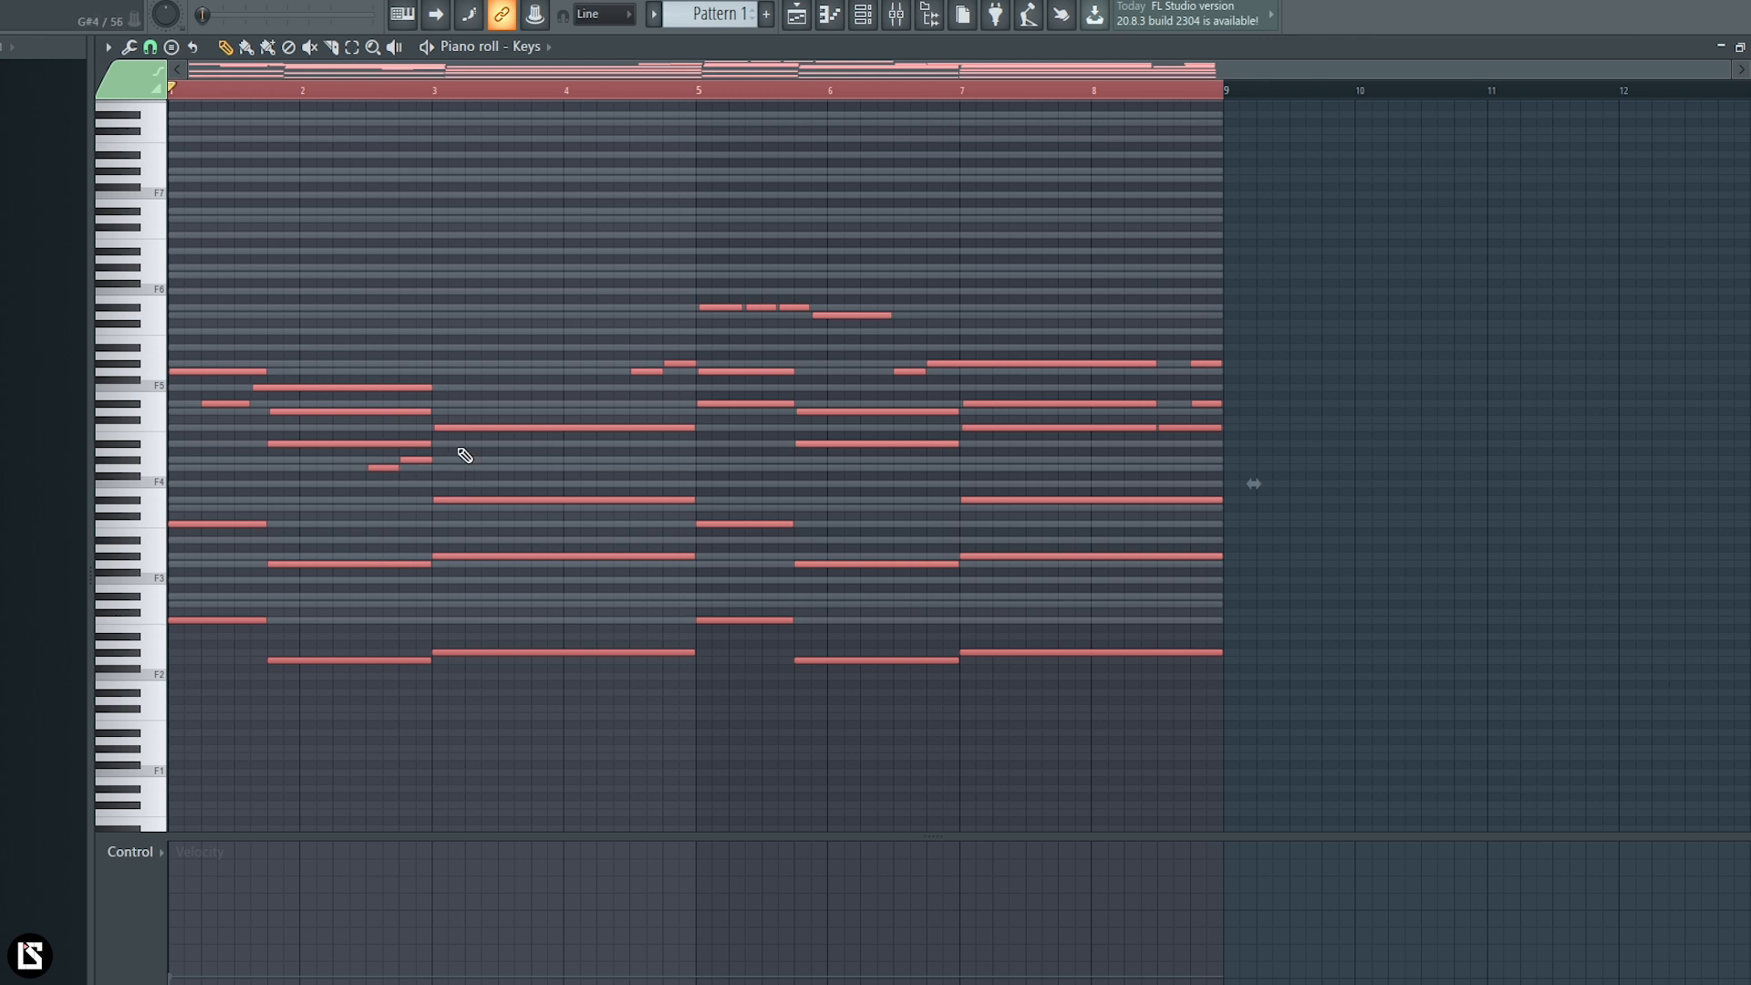
left_click(108, 49)
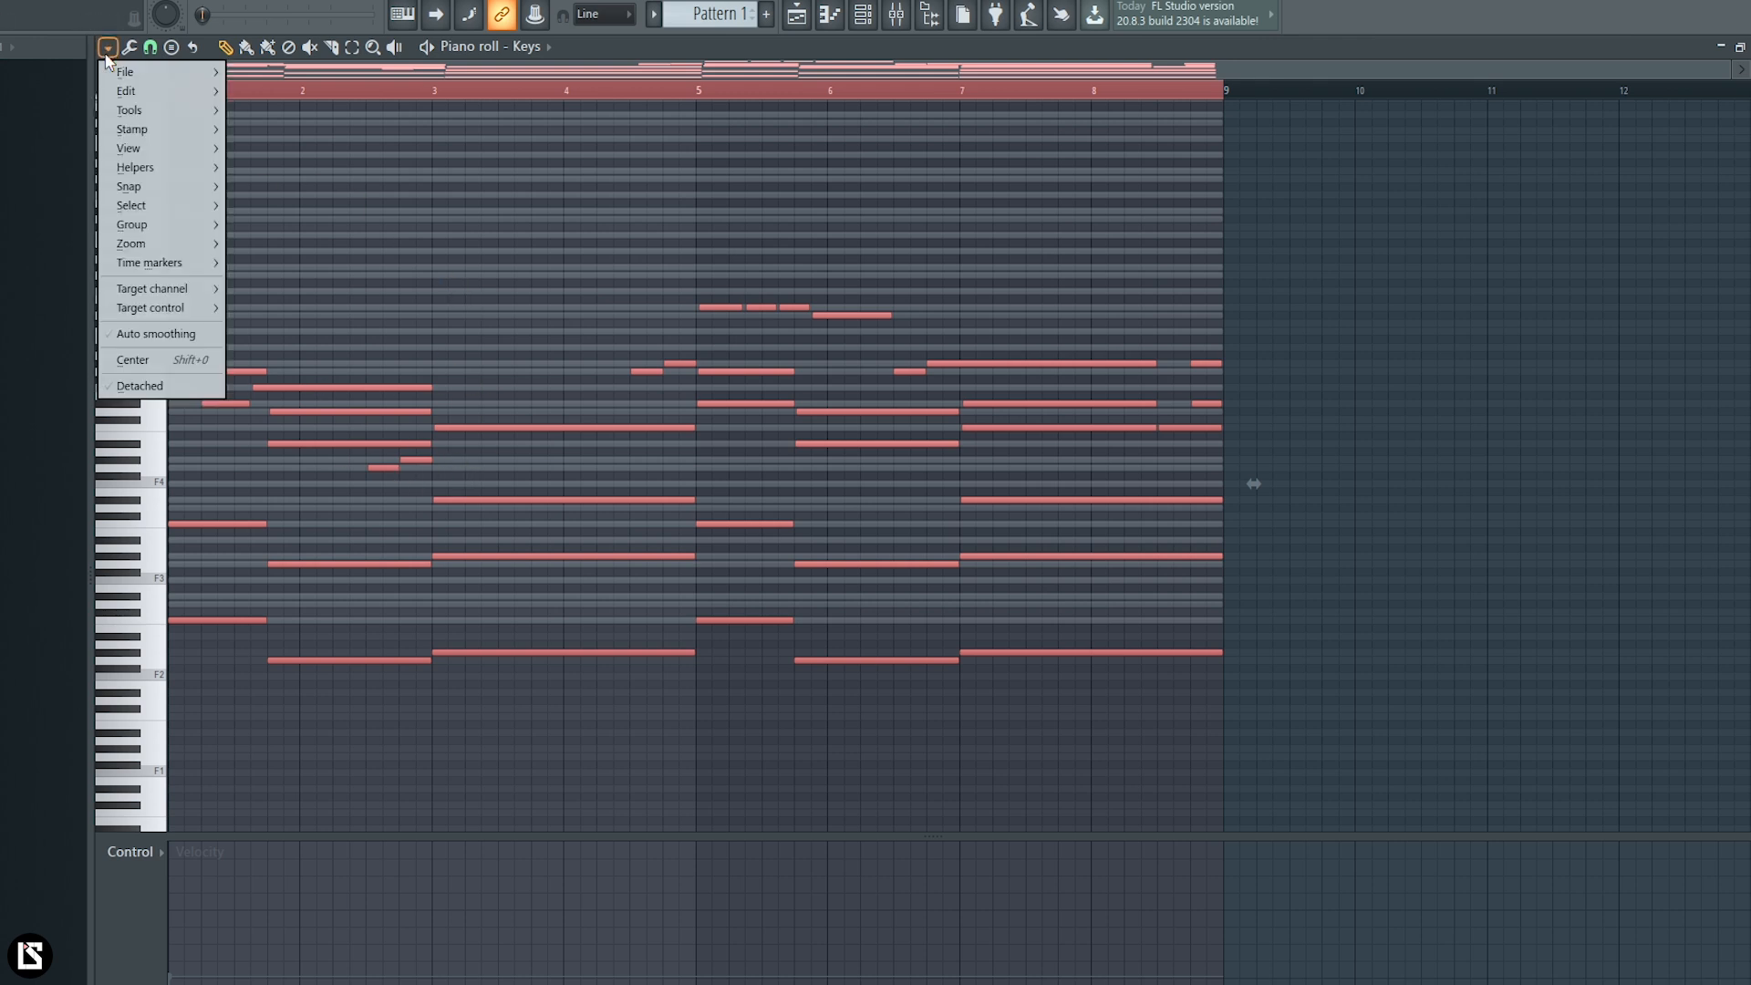
mouse_move(149, 75)
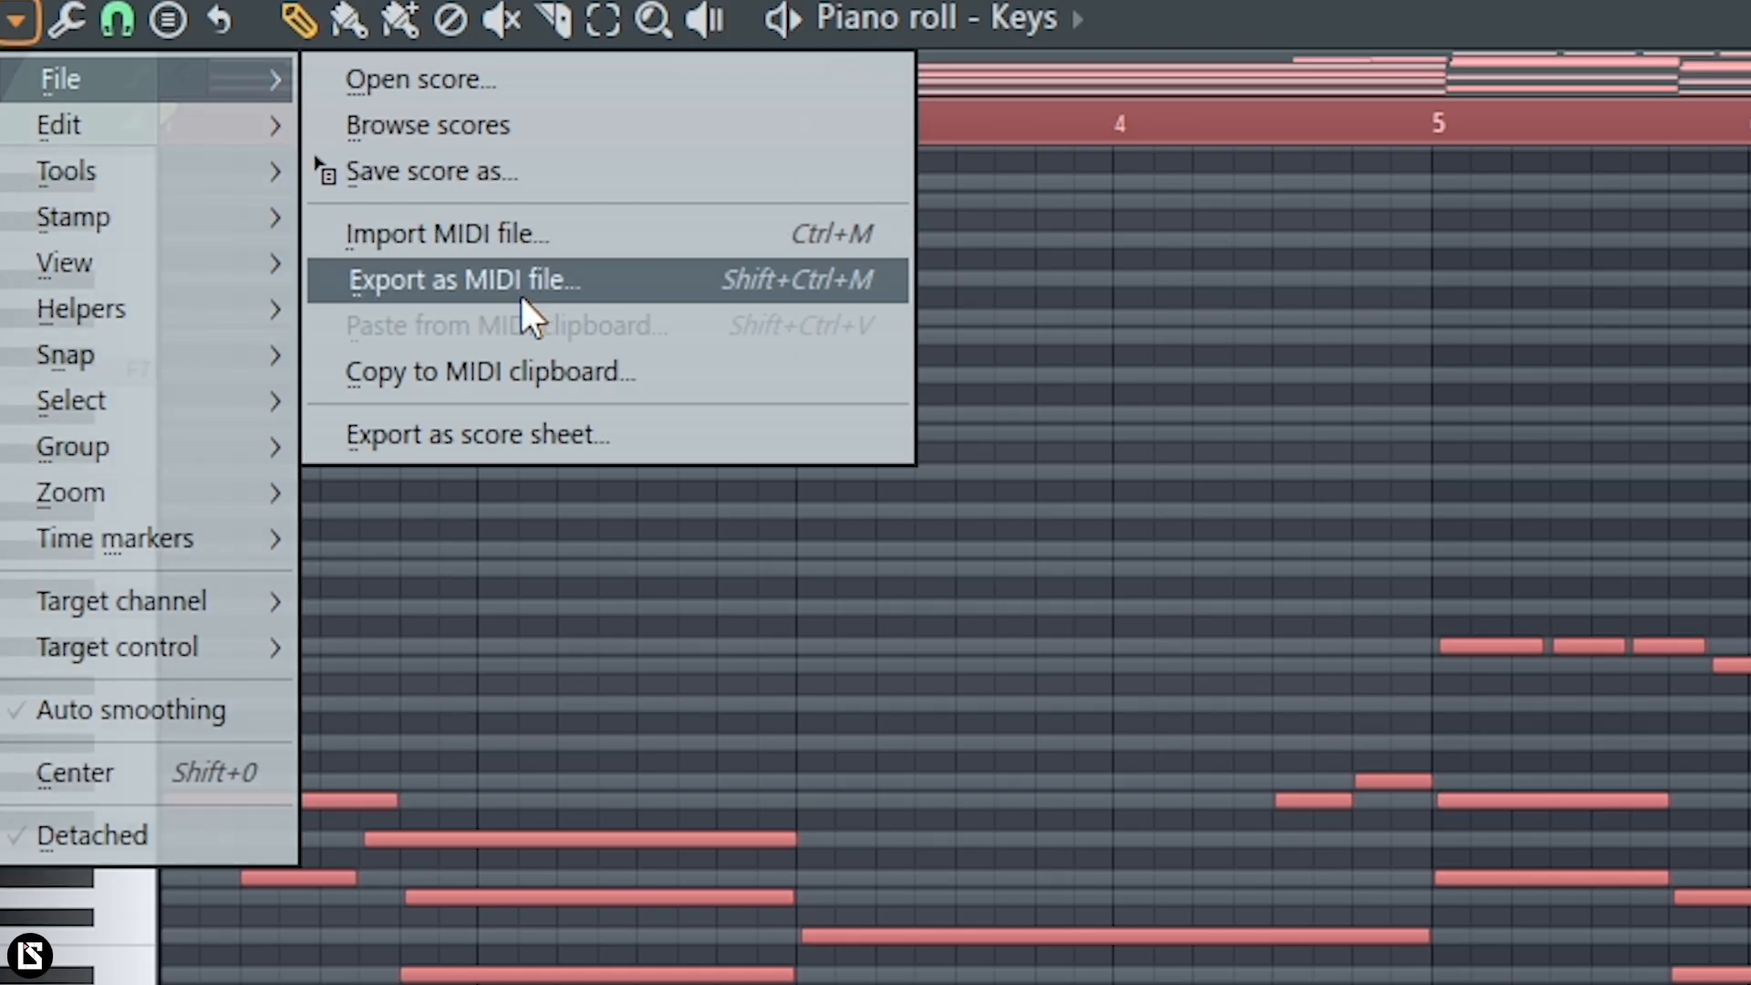
left_click(522, 284)
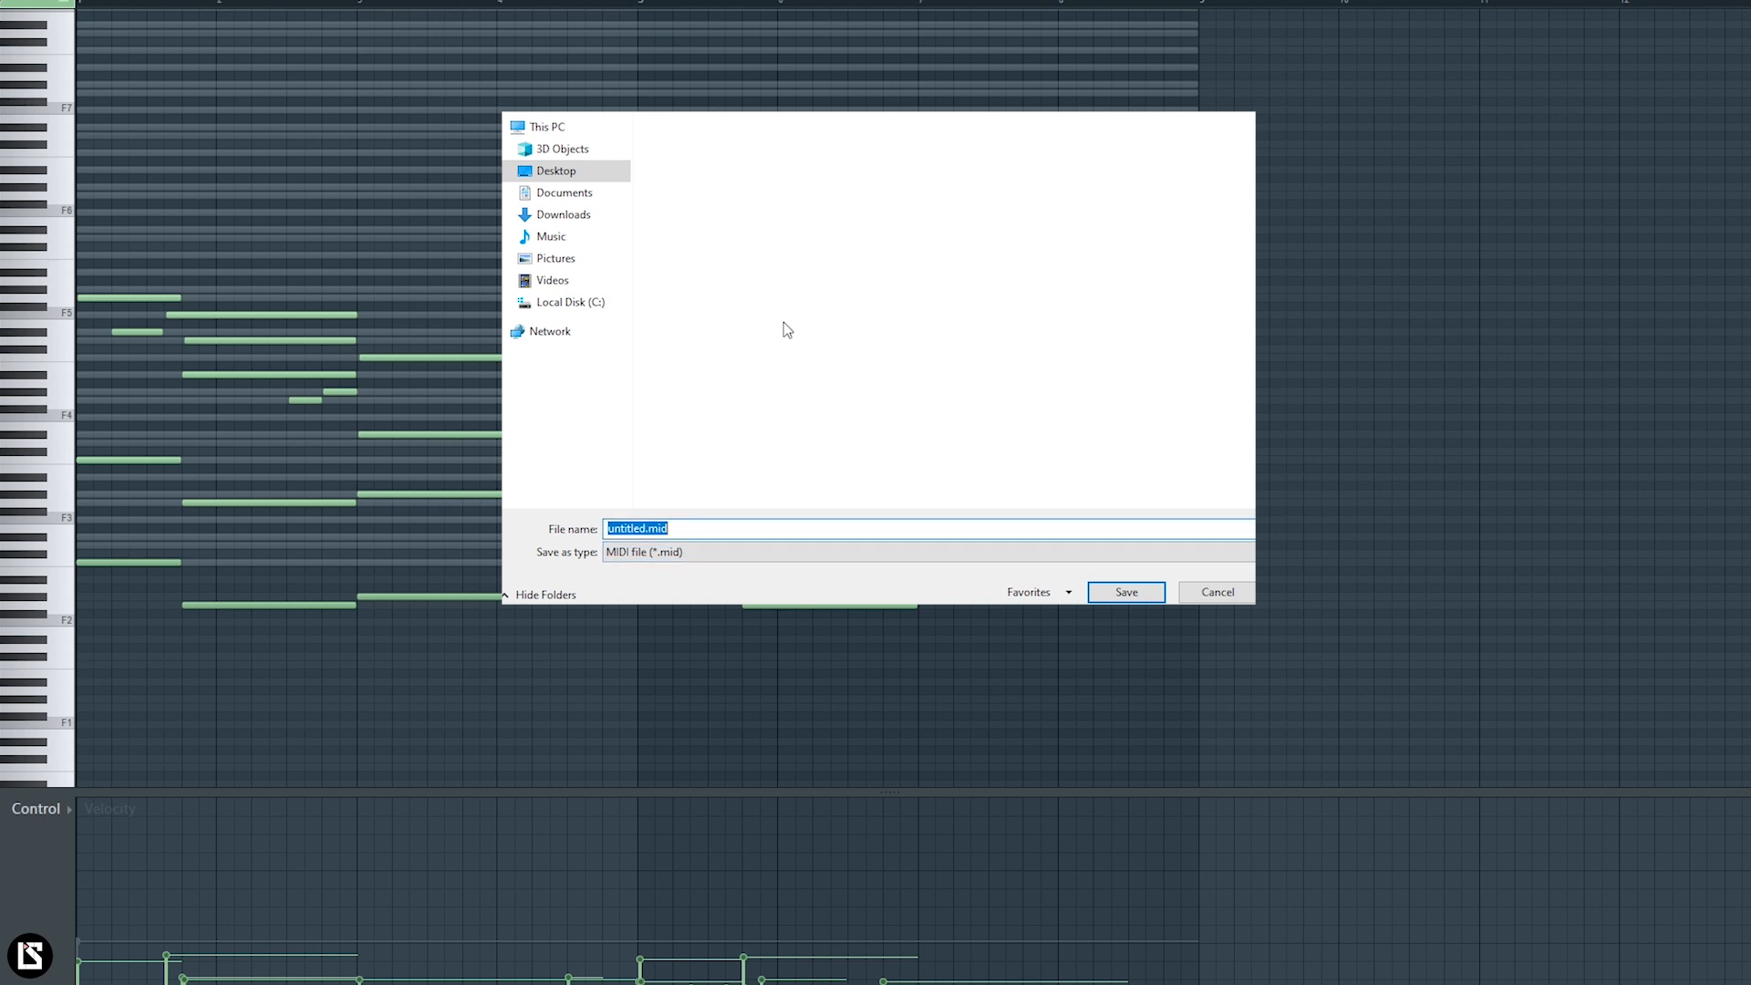
type("Peace M")
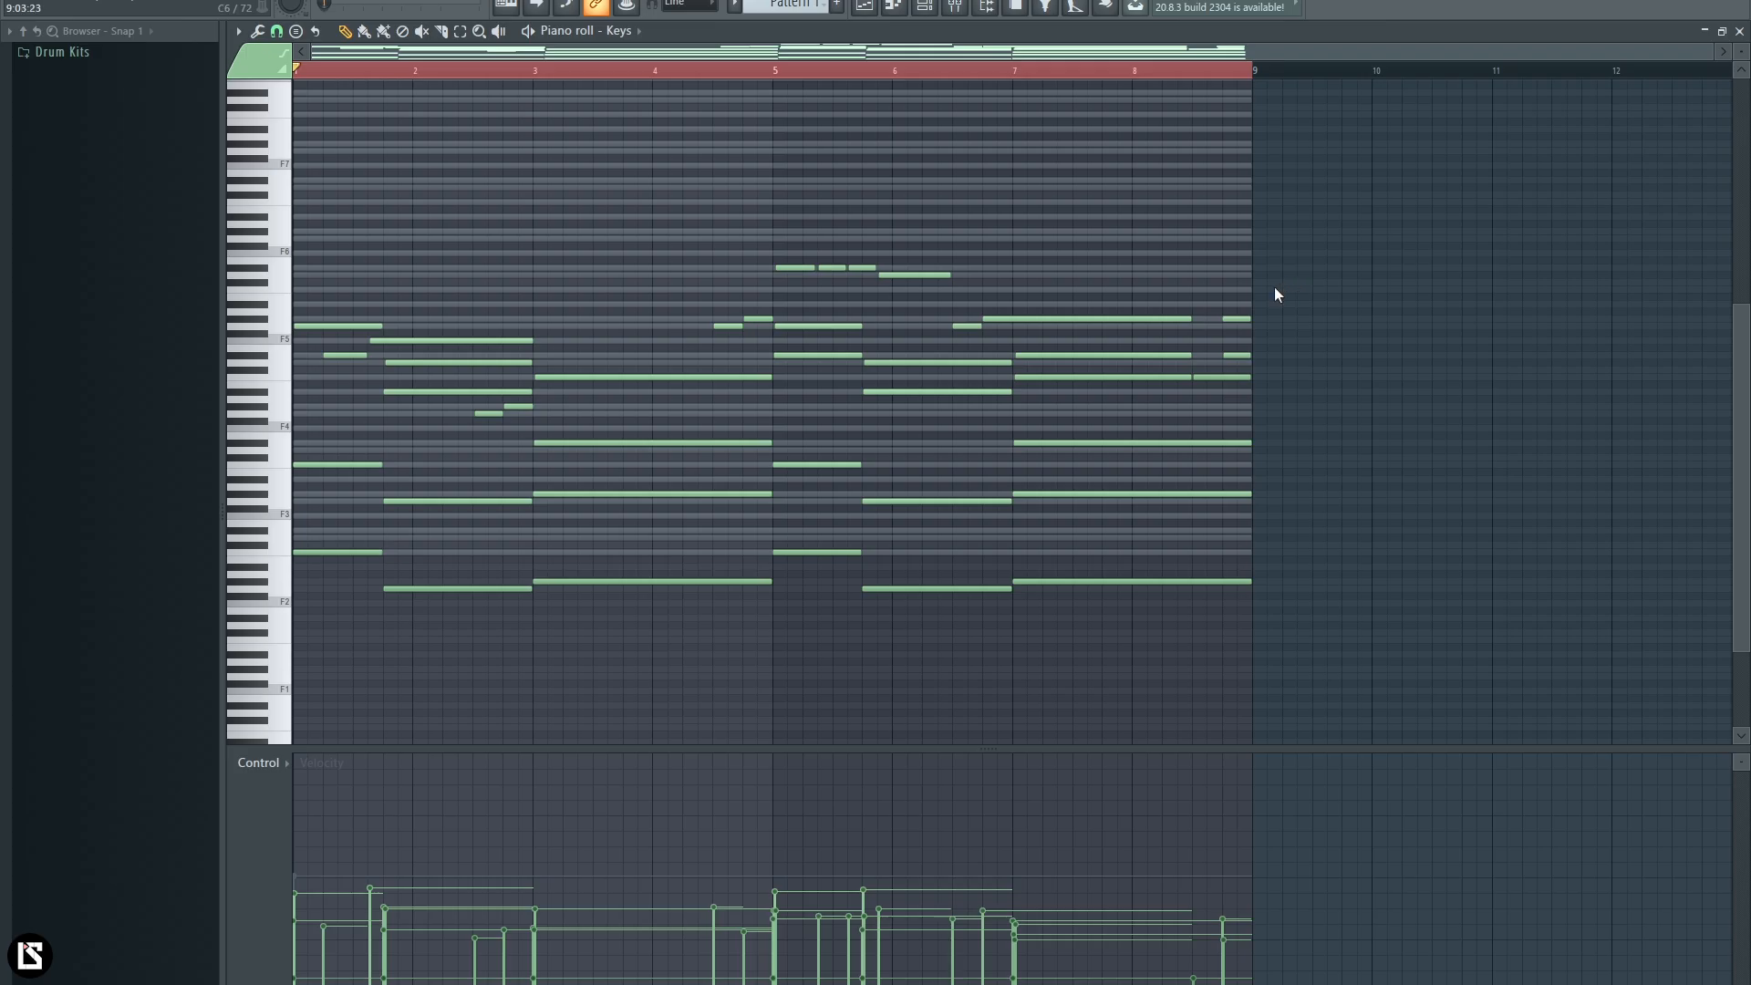
- Select all notes of the eight-bar progression in the Keys piano roll
key("ctrl+x")
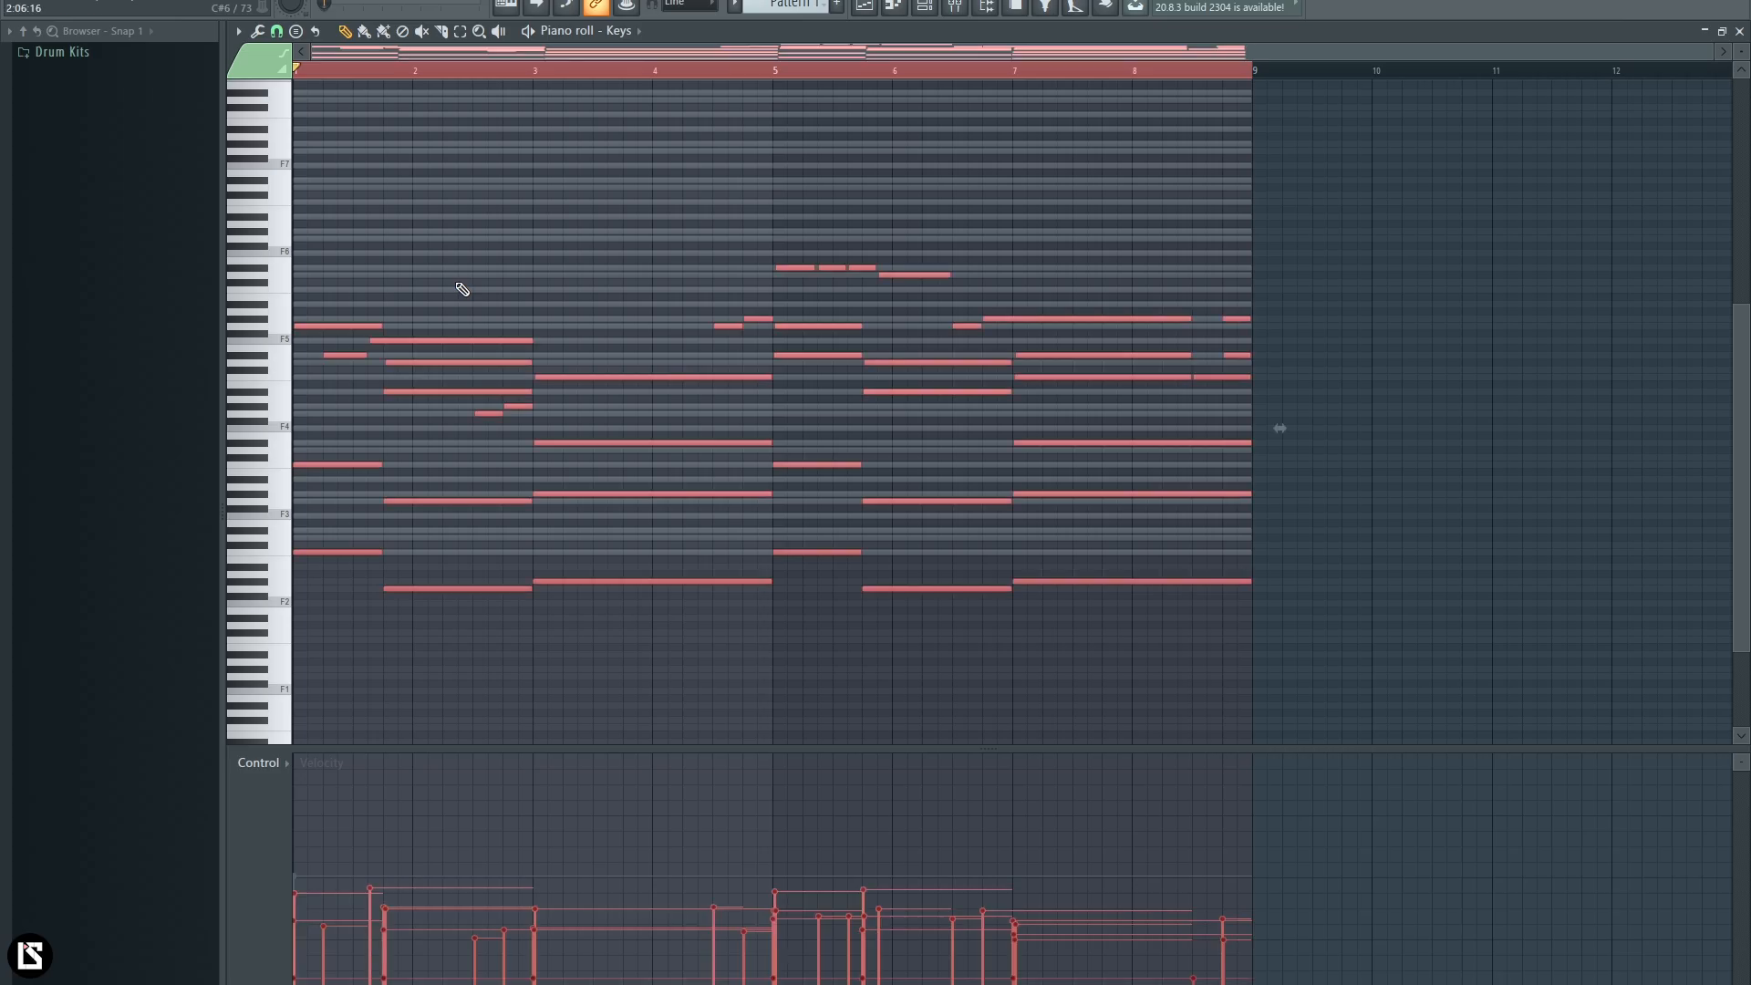
left_click_drag(392, 230, 1409, 602)
left_click(703, 185, "ctrl")
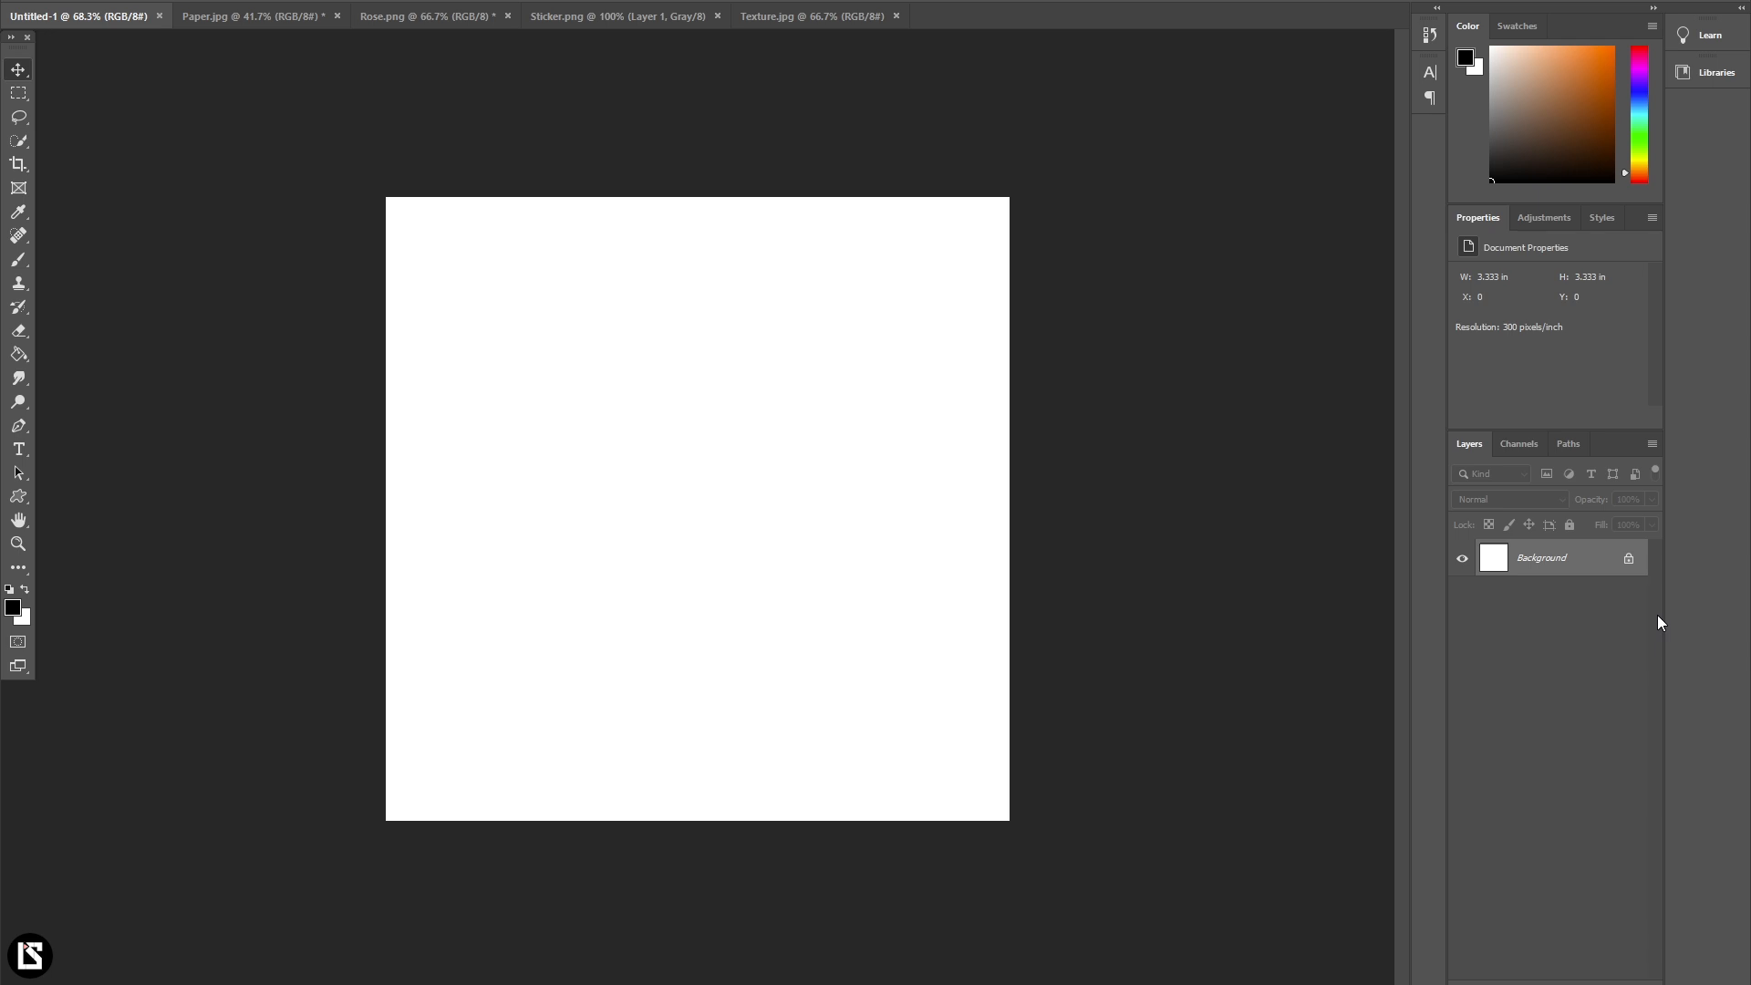
- Switch to Photoshop and fill the blank square document's background with black (000000)
left_click(18, 353)
left_click(14, 614)
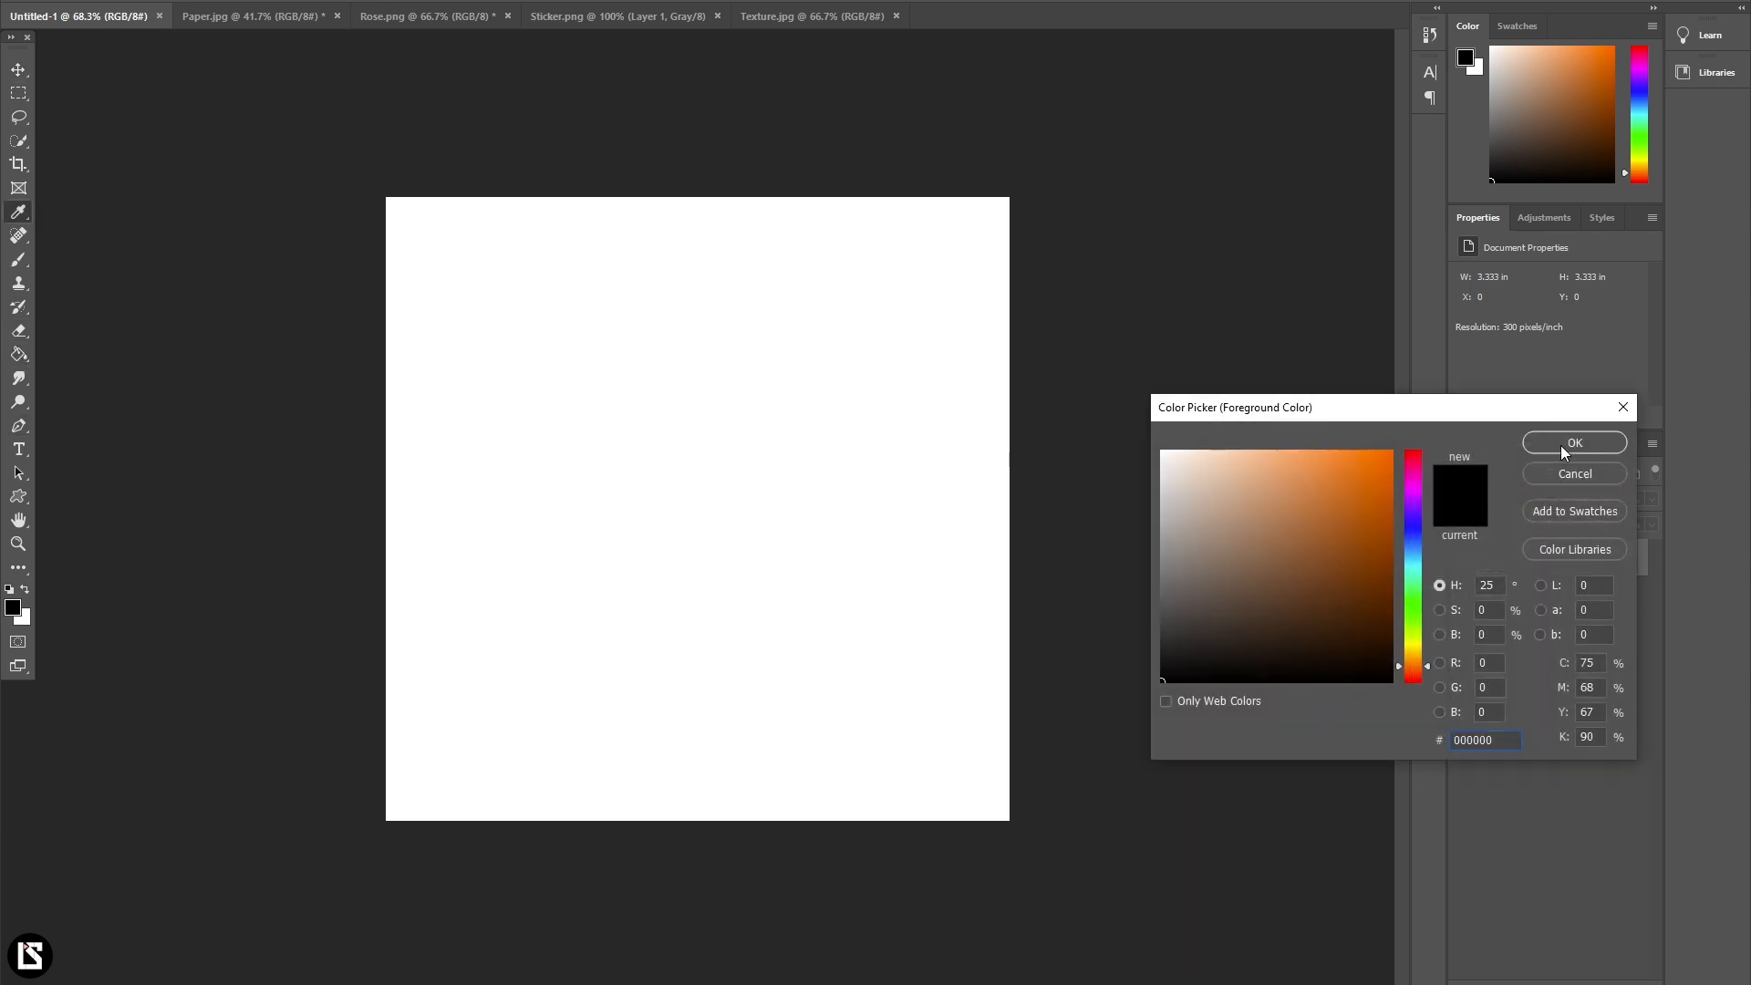
left_click(1562, 451)
left_click(775, 441)
- Look through the open Paper, Rose, Sticker and Texture images to review the cover artwork material
left_click(307, 18)
left_click(433, 16)
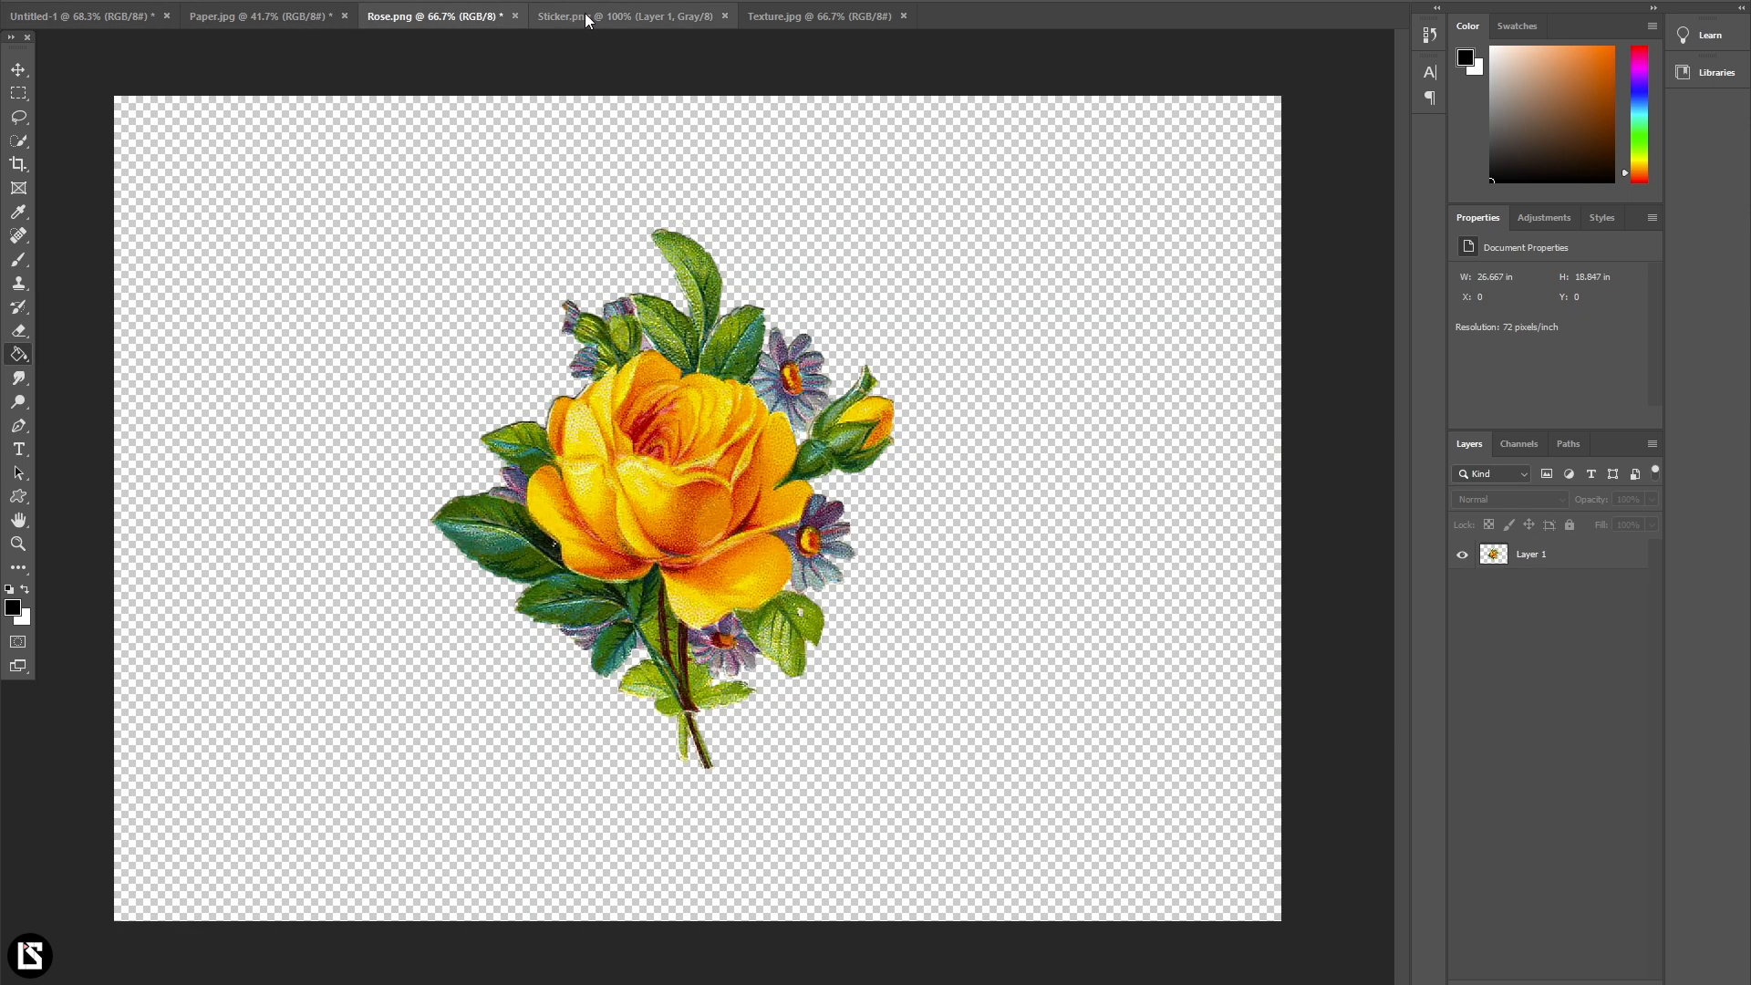
left_click(586, 19)
left_click(820, 17)
left_click(255, 18)
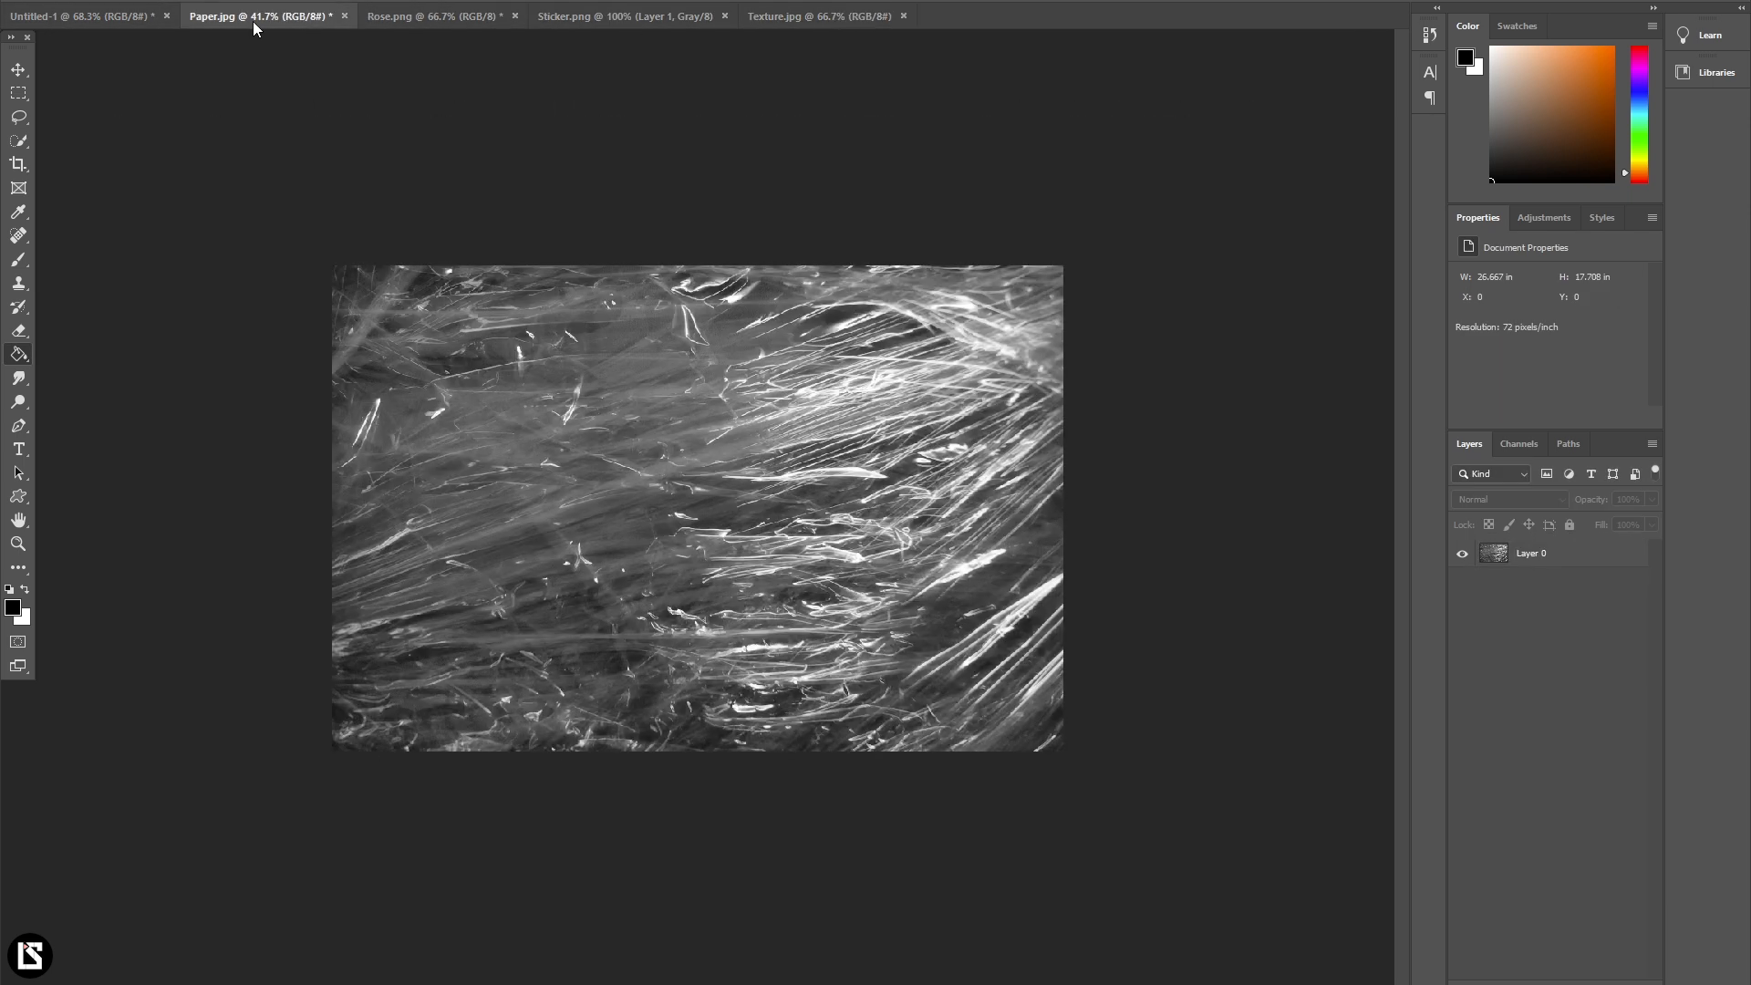
left_click(821, 17)
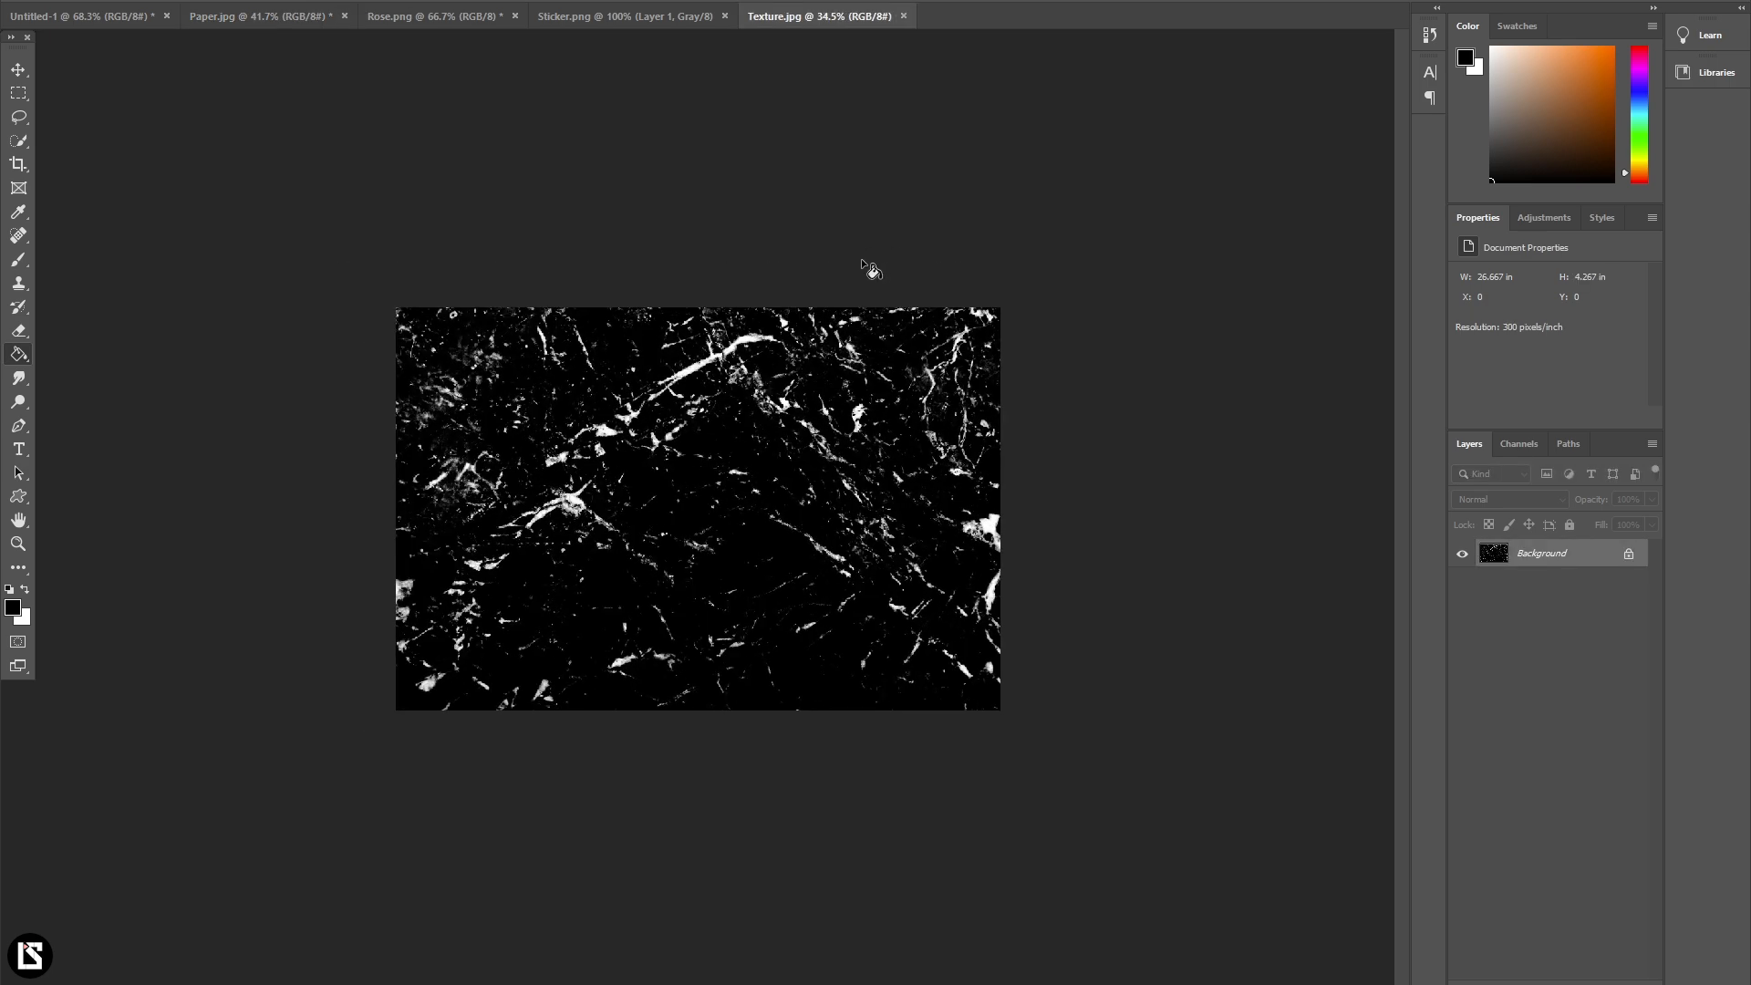
left_click(648, 18)
left_click(397, 22)
left_click(262, 23)
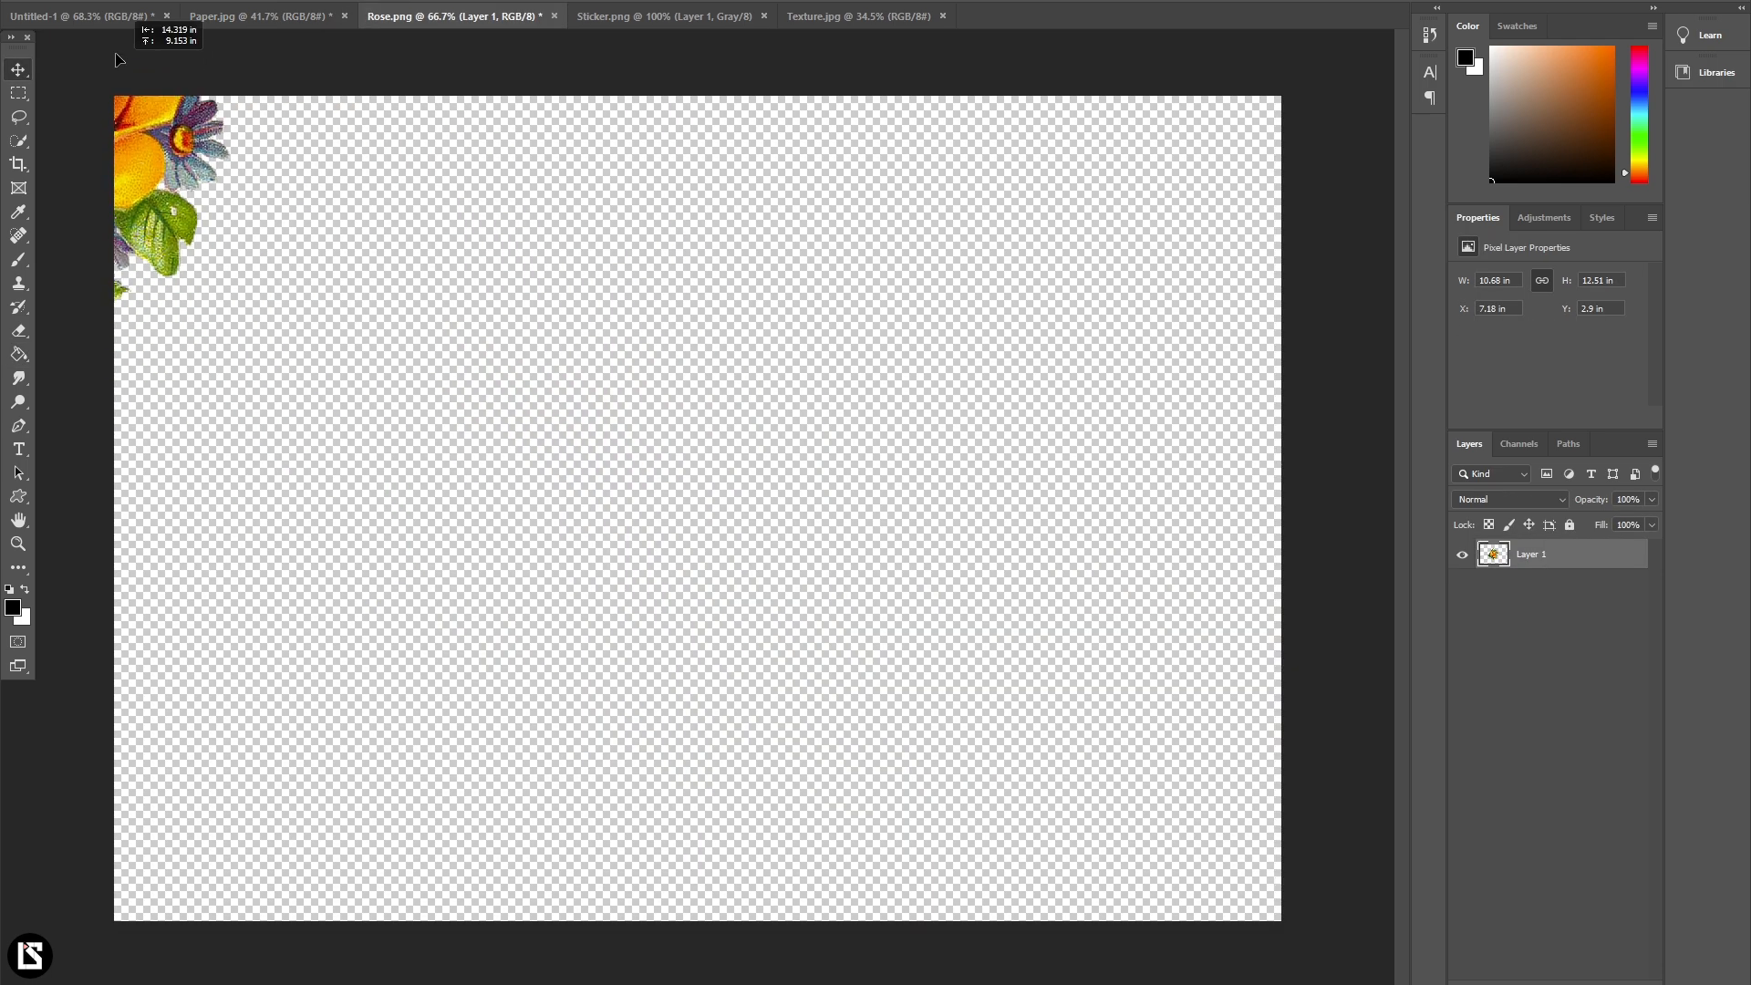
- Place the yellow rose on the black canvas at about 1.72 × 2.01 in and centre it horizontally and vertically
left_click_drag(168, 35, 747, 520)
left_click_drag(988, 515, 867, 523)
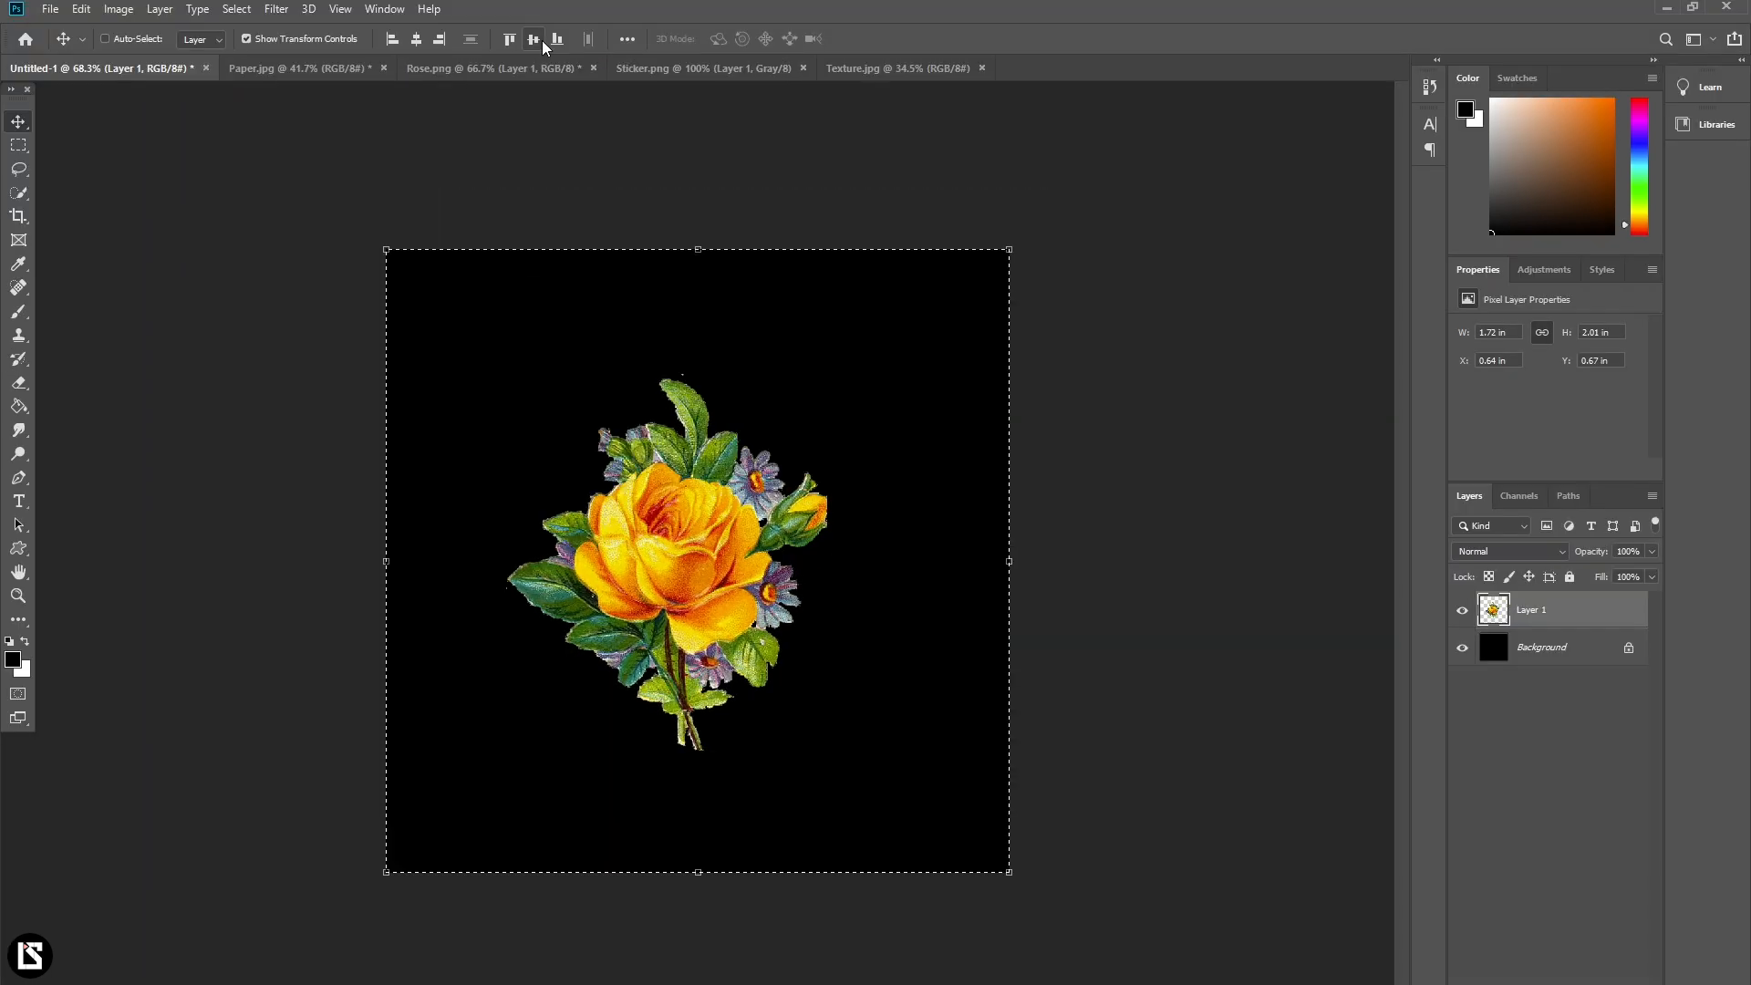
left_click(533, 39)
left_click(416, 39)
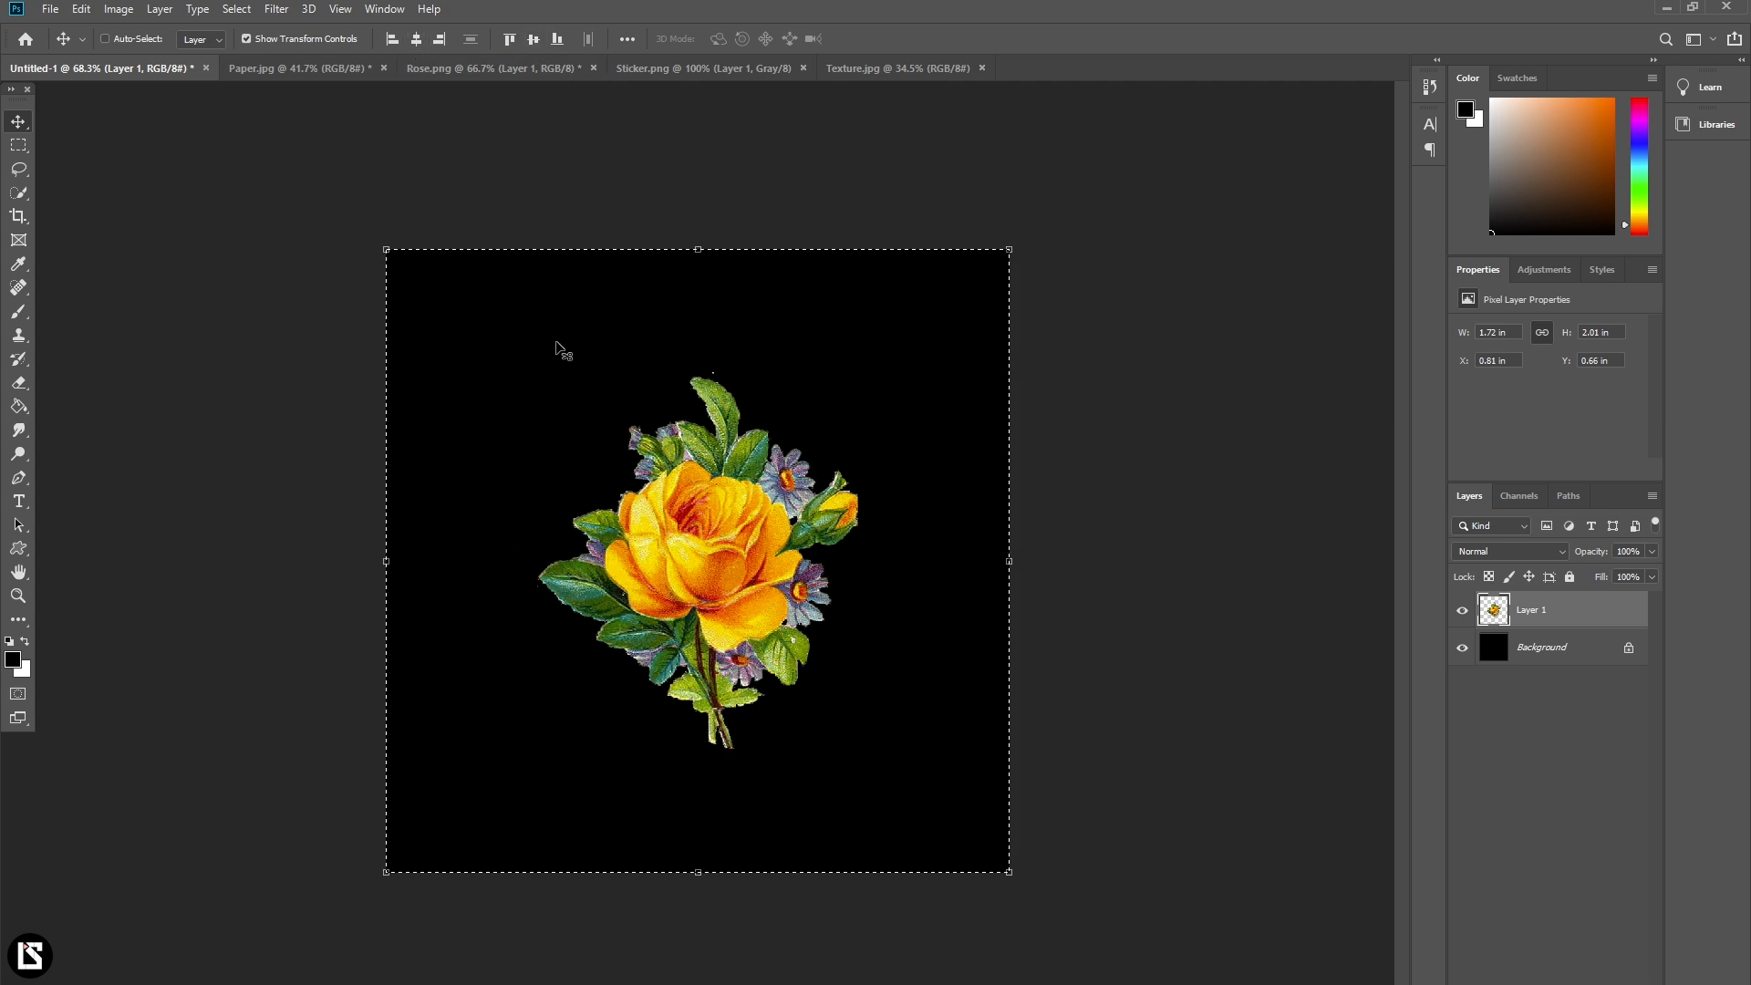
key("ctrl+d")
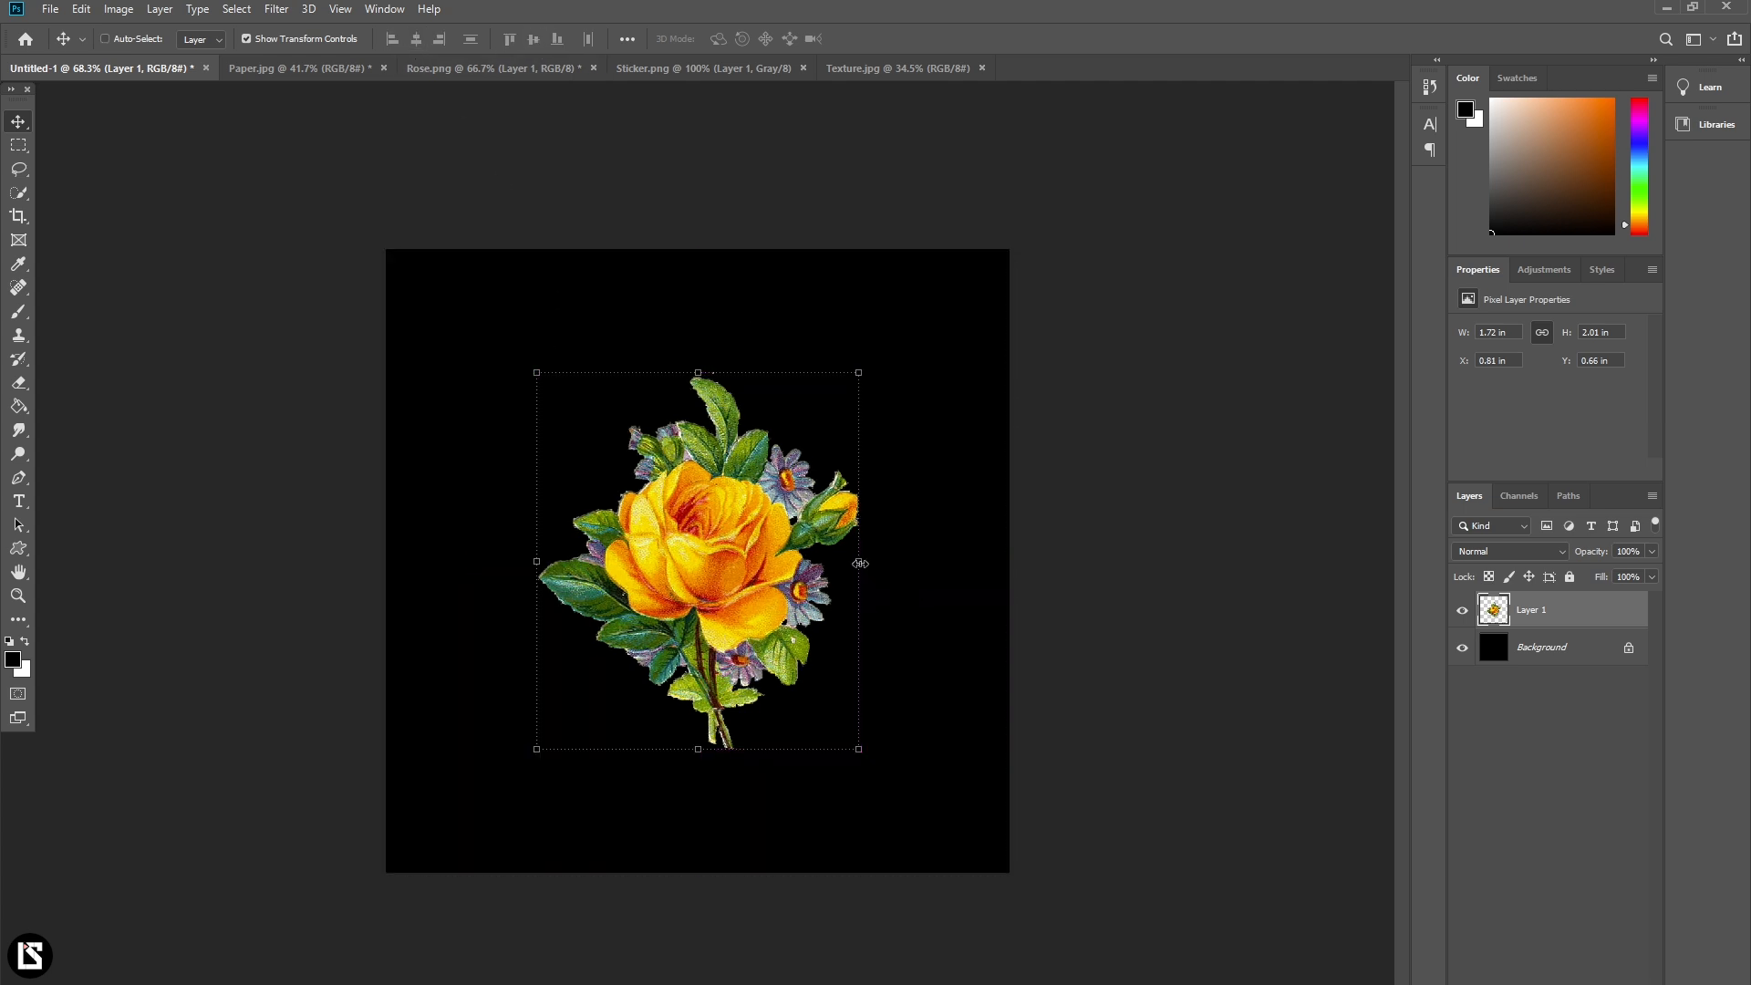
- Scale the rose down proportionally to about 80%, making it about 1.38 × 1.62 in
left_click_drag(856, 562, 796, 561)
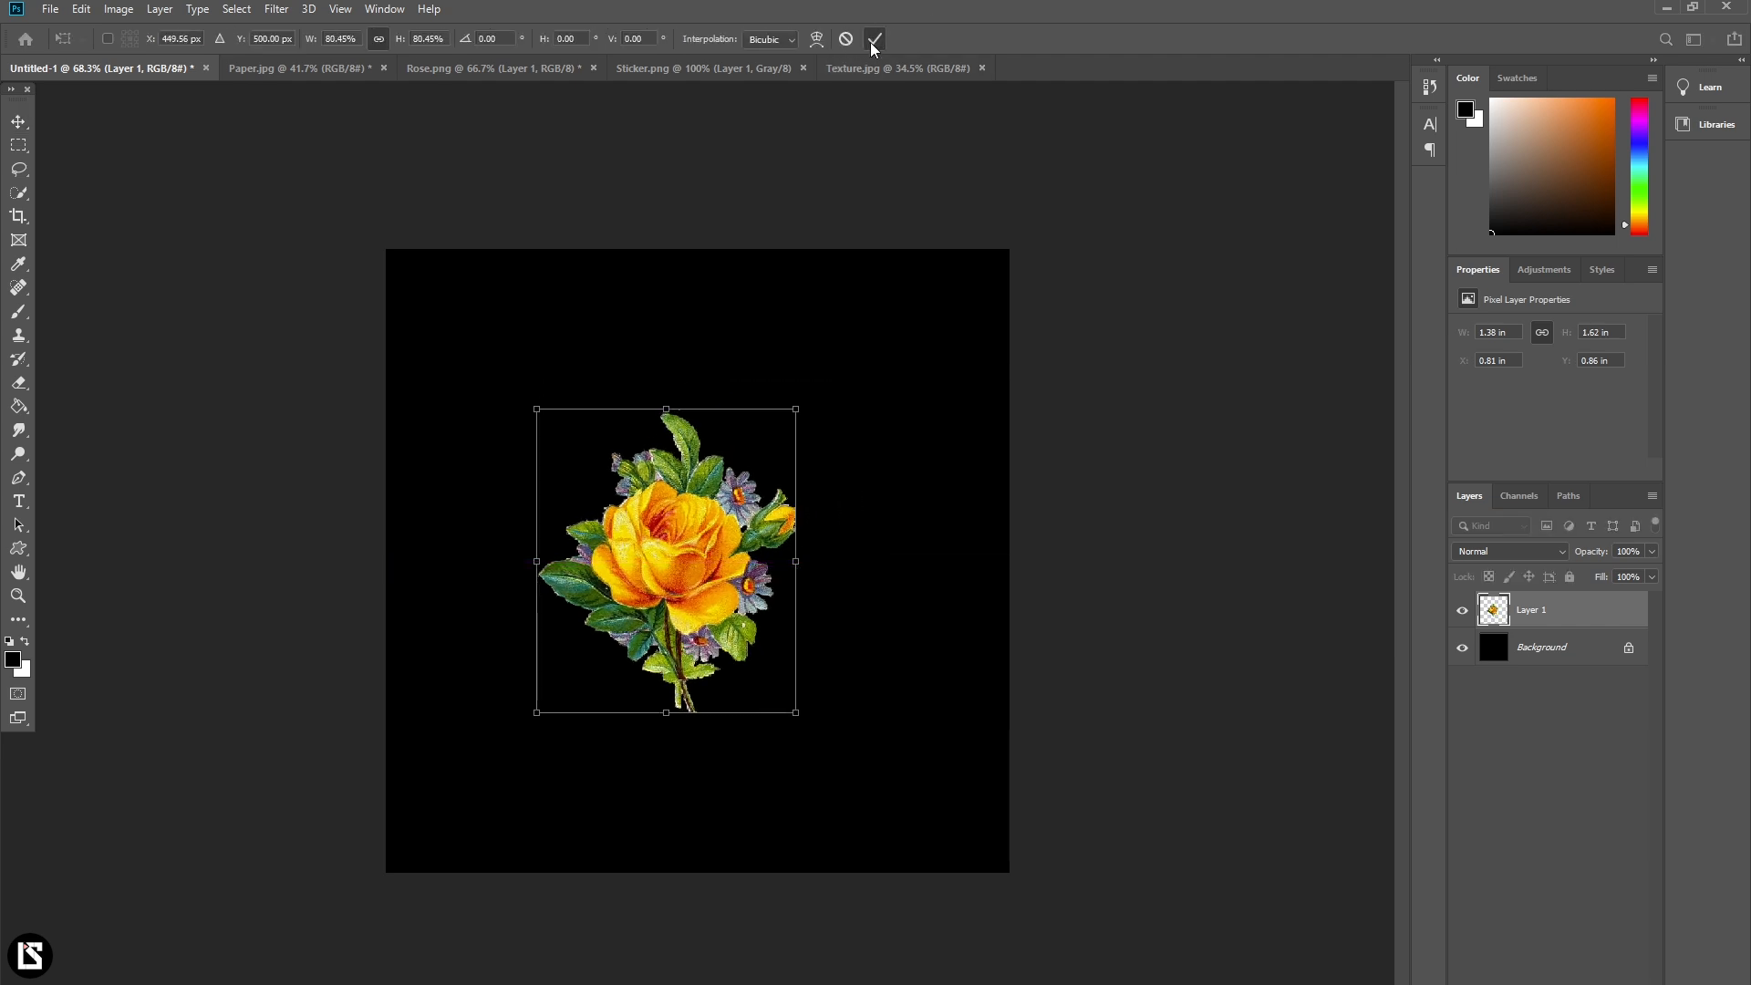
left_click(873, 40)
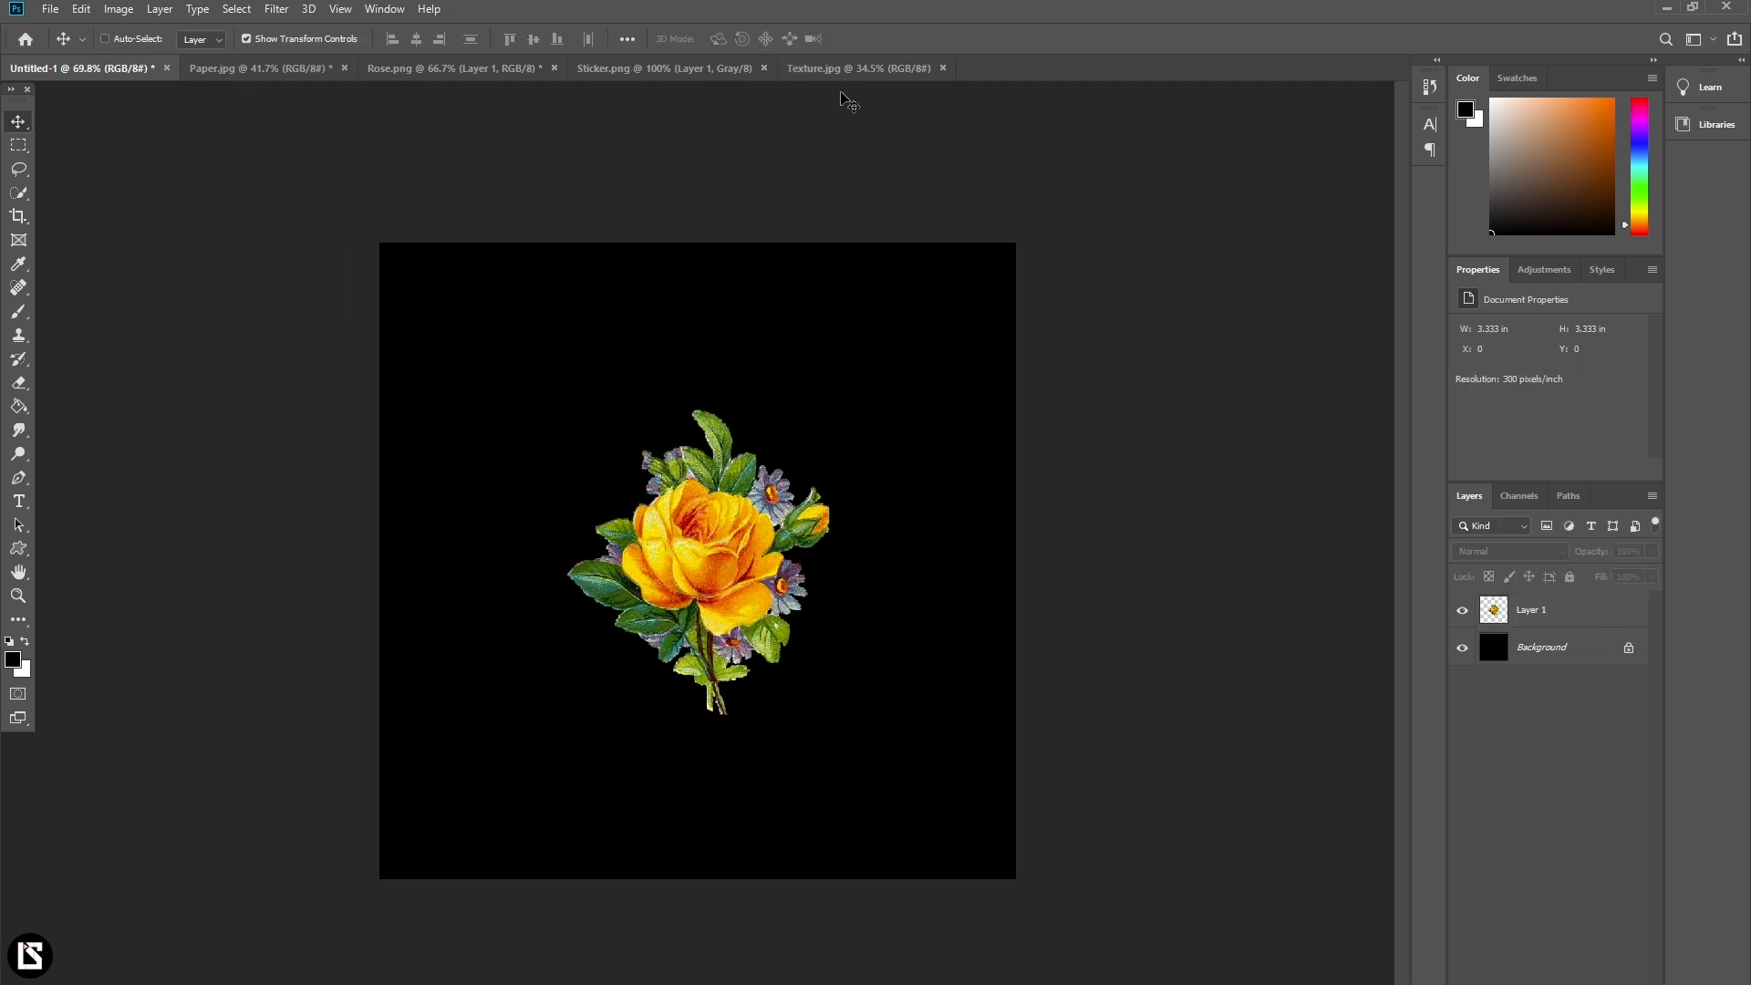
- Place the Texture image above the rose and position it so it covers the whole square canvas
left_click(830, 69)
left_click_drag(553, 467, 741, 504)
left_click_drag(873, 508, 782, 610)
scroll(878, 583, "down", 3)
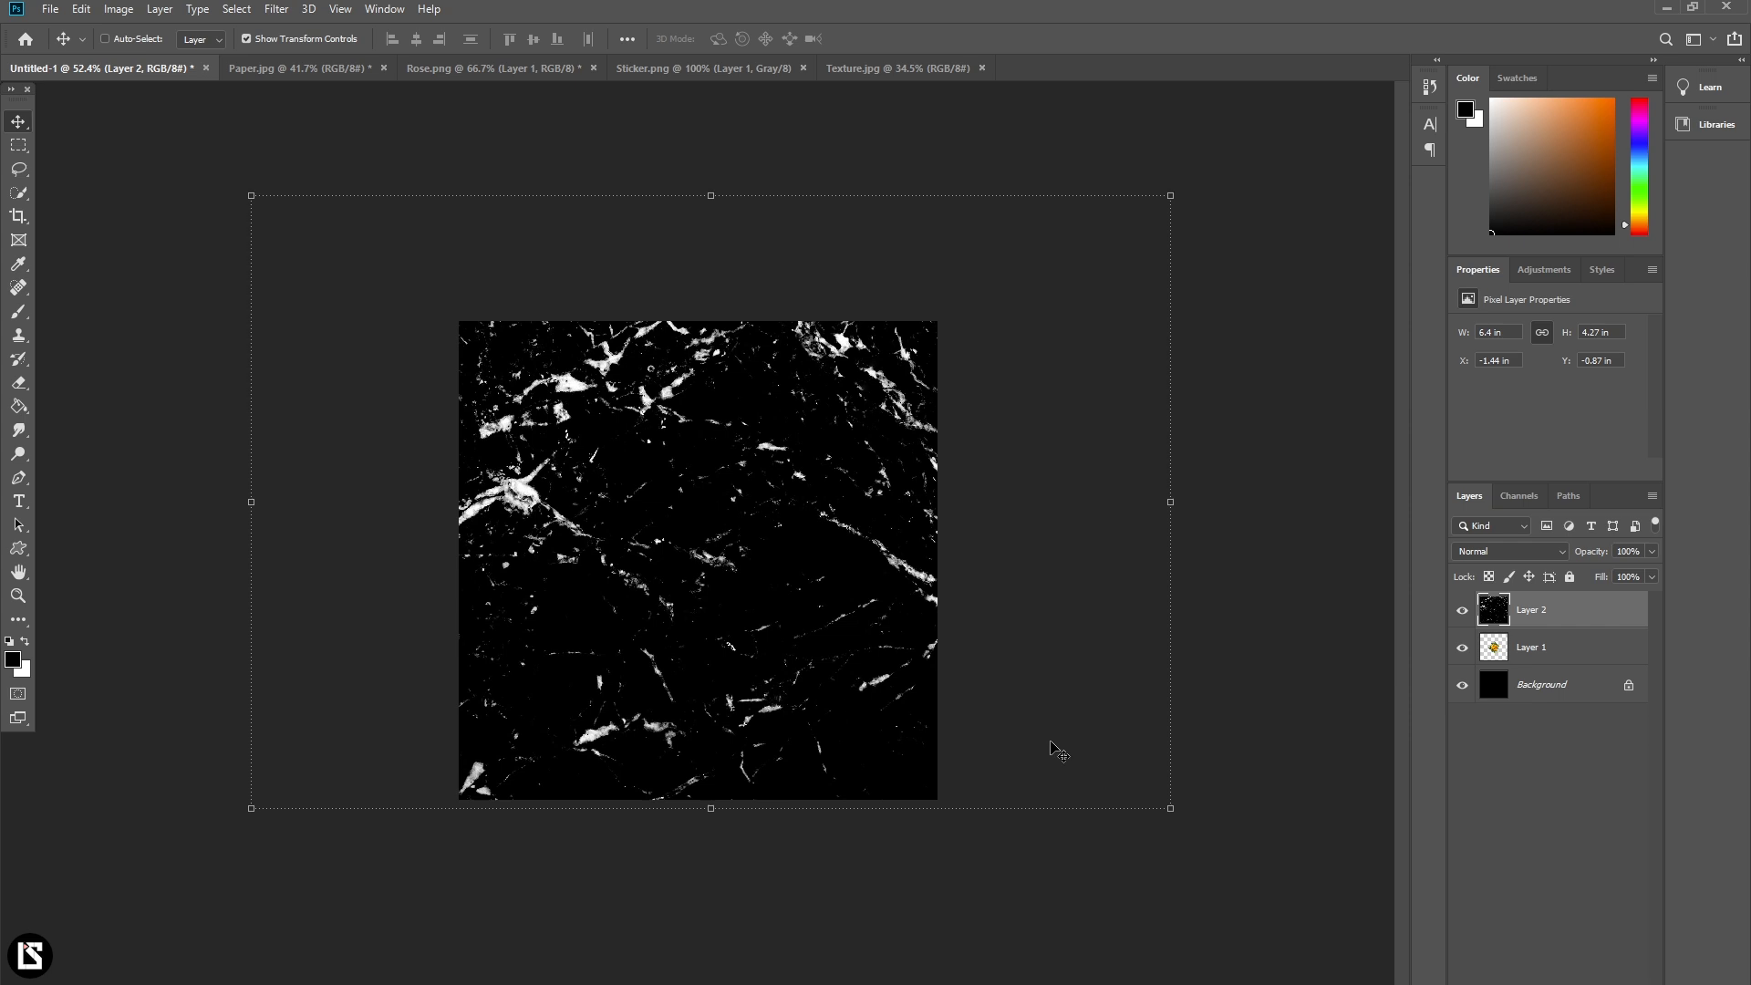
left_click(1526, 849)
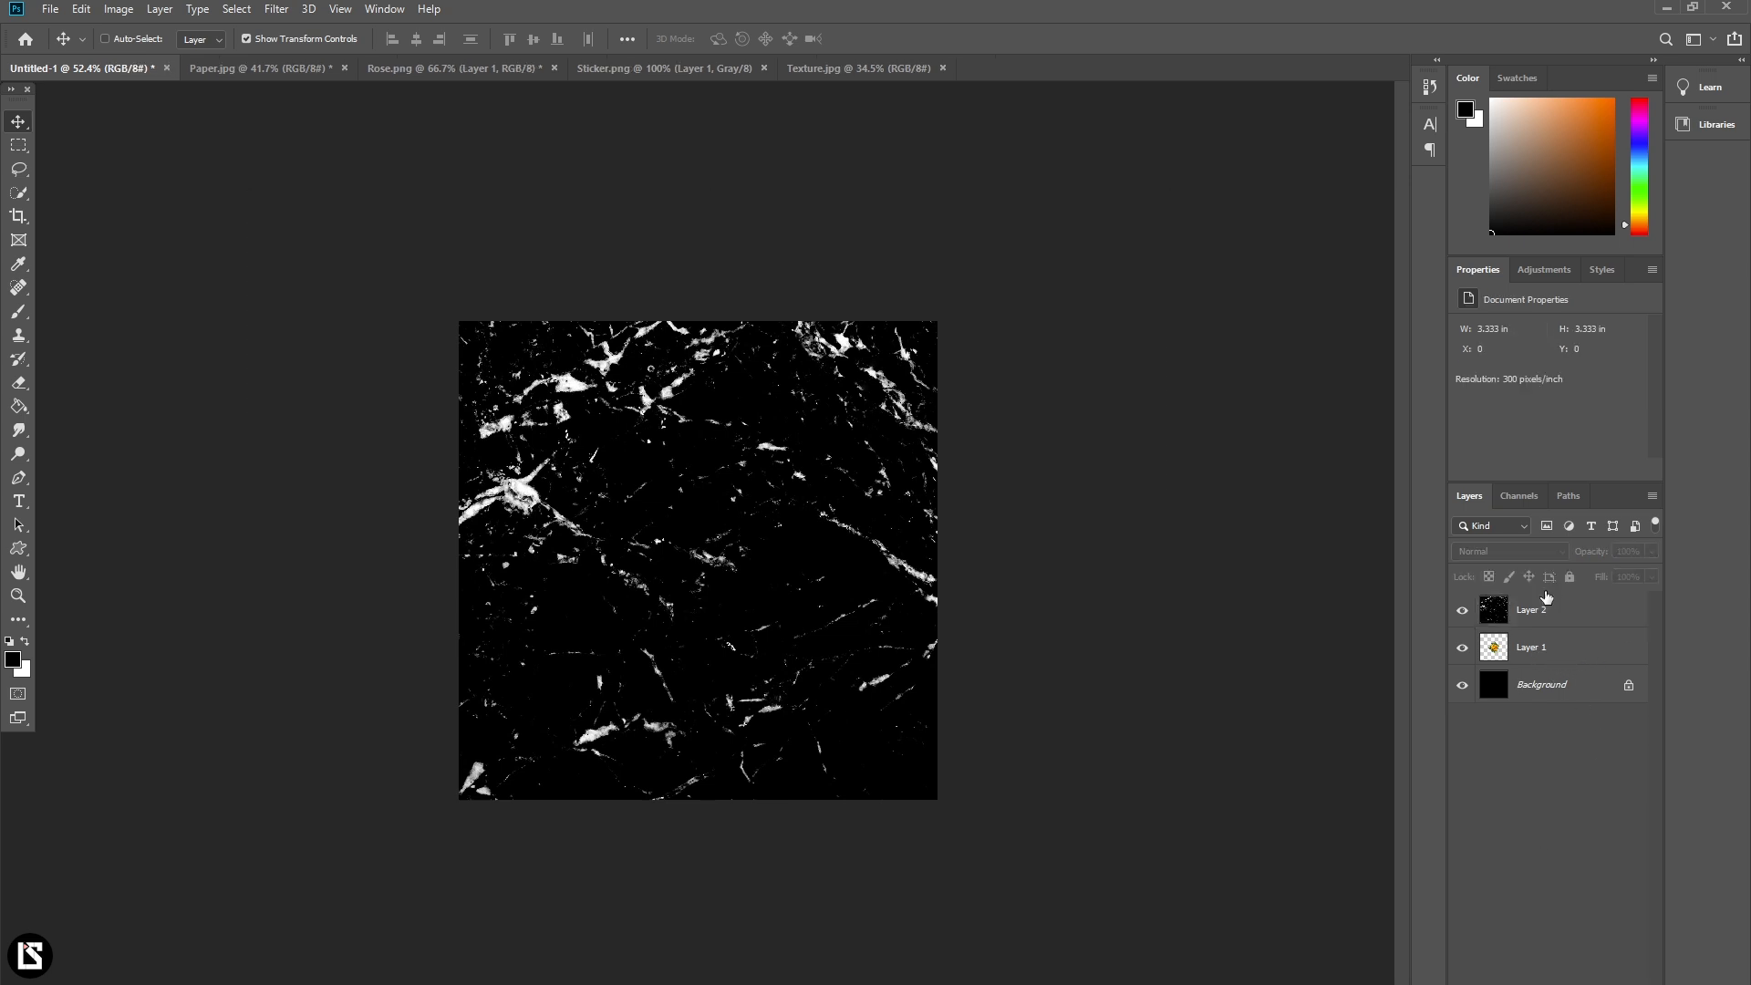
- Set the texture layer's blend mode to Exclusion and its opacity to 27%
left_click(1556, 612)
left_click(1495, 553)
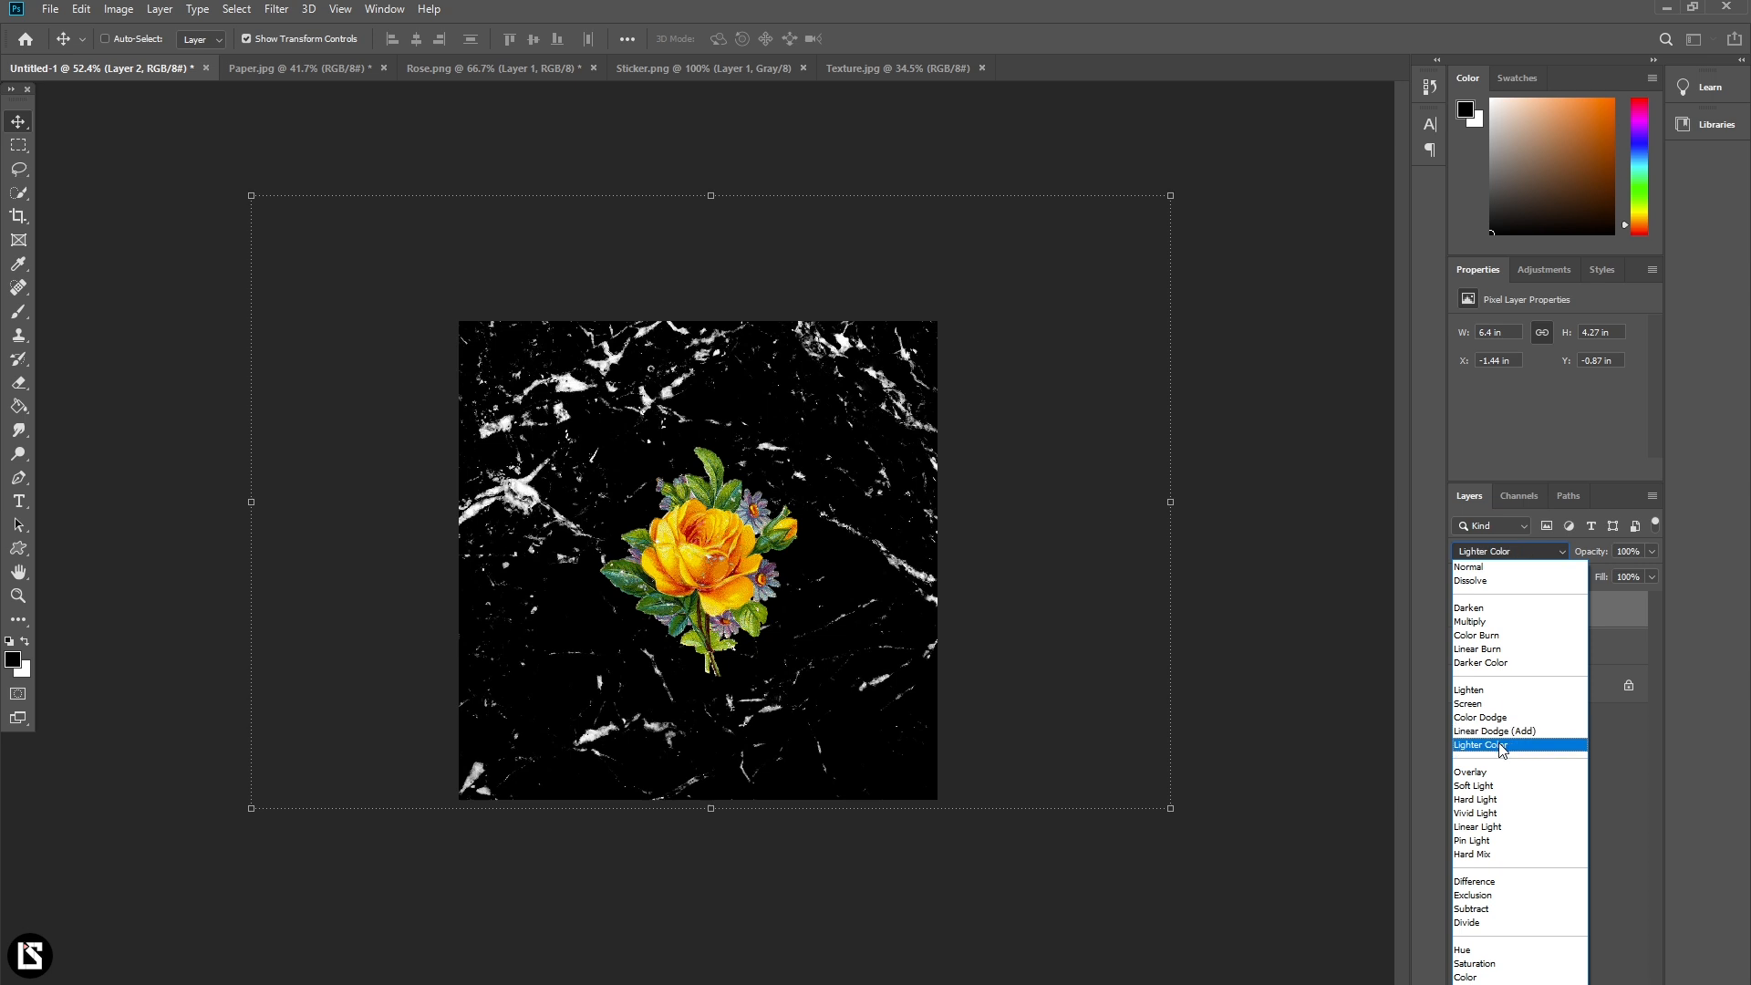
left_click(1487, 898)
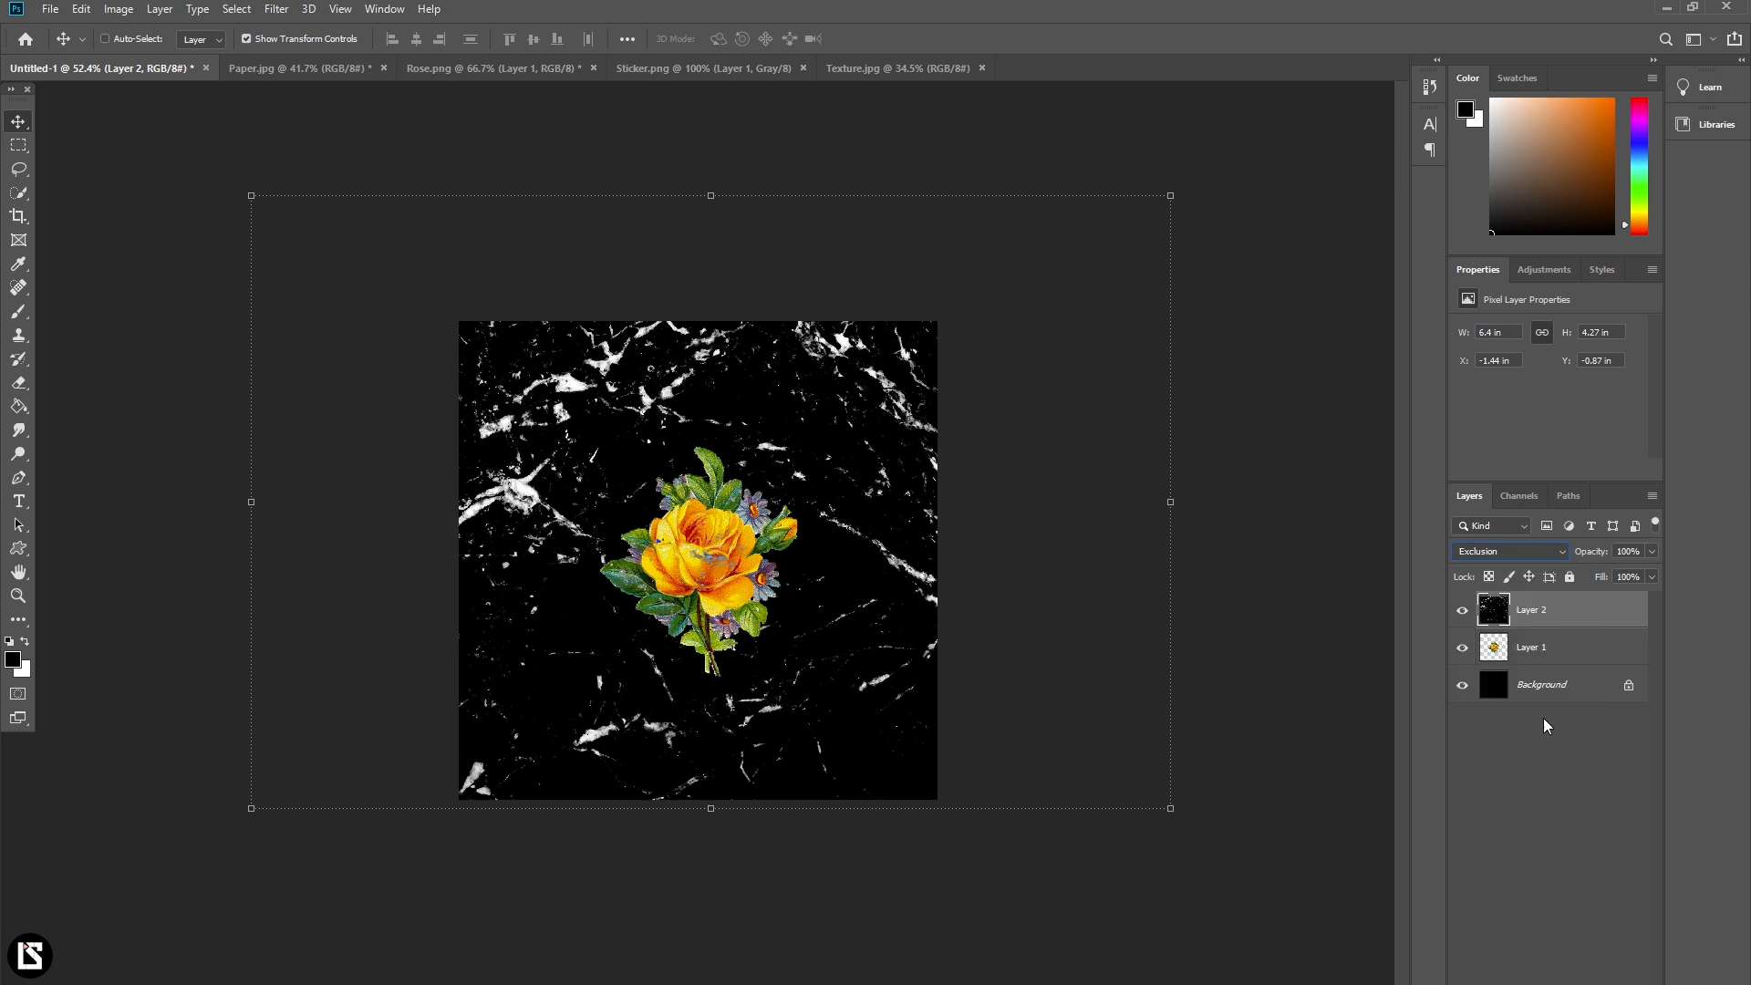
left_click(1653, 551)
left_click_drag(1582, 577, 1595, 579)
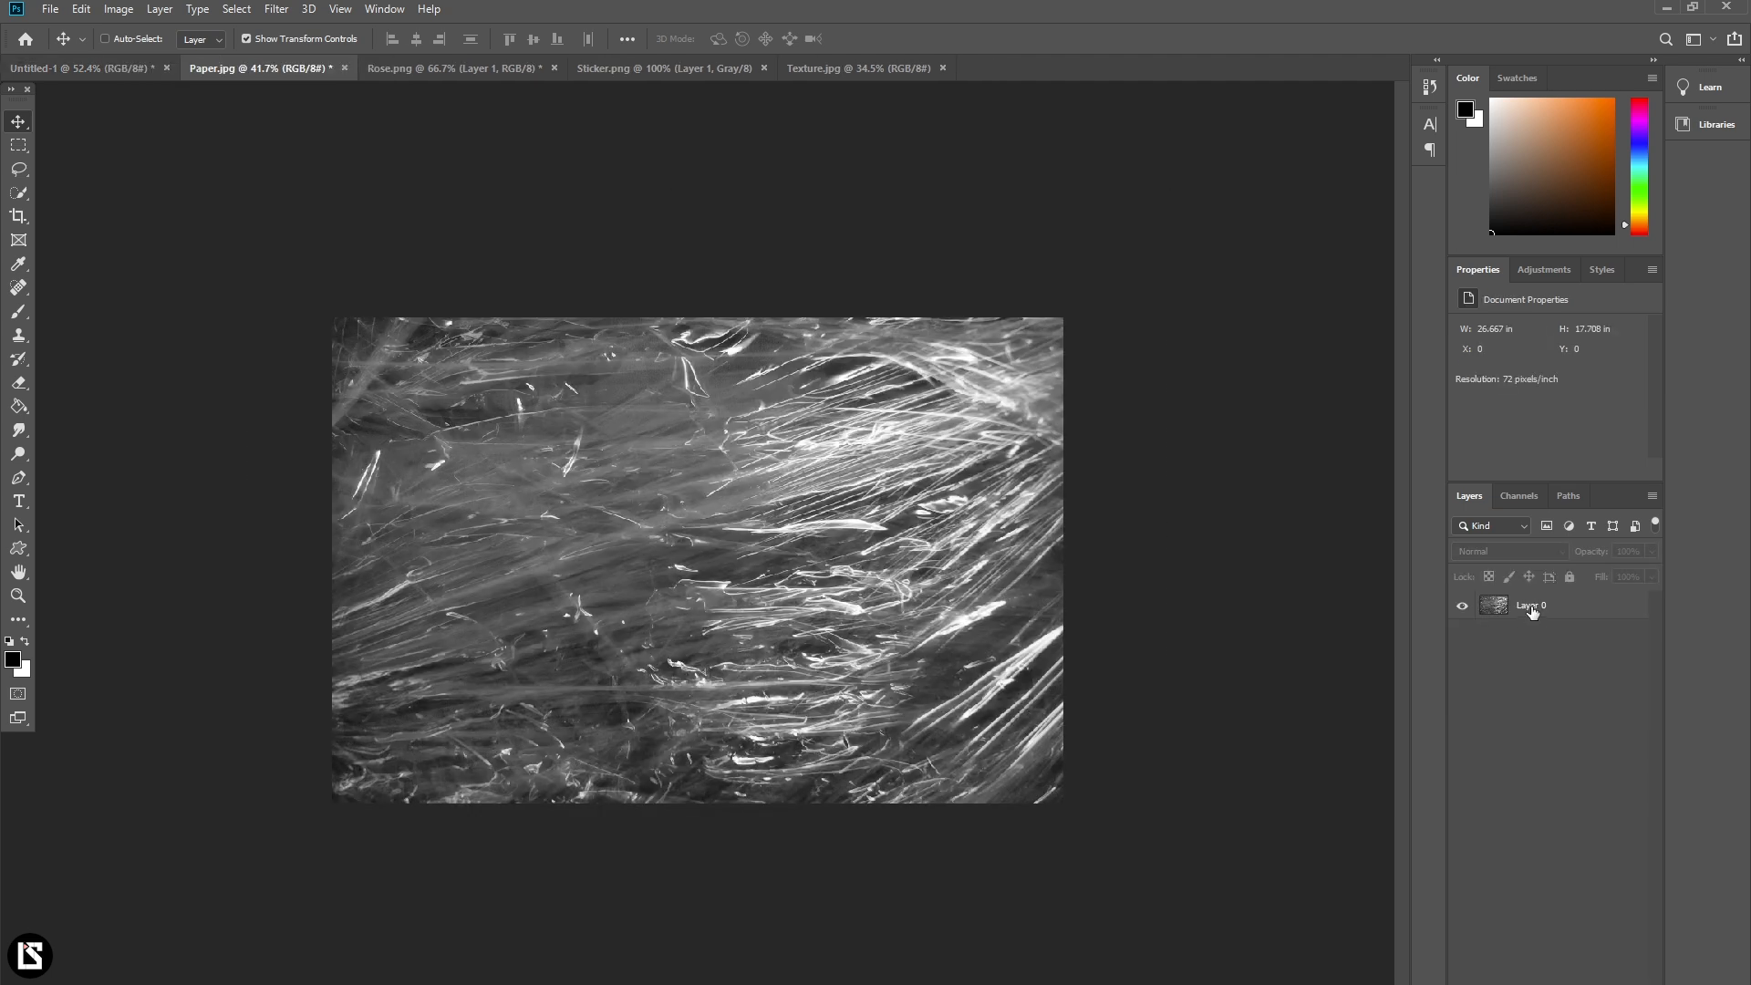
- Place the Paper image as the topmost layer covering the canvas and set its blend mode to Hard Light
left_click(1532, 609)
left_click_drag(771, 479, 552, 538)
left_click_drag(819, 571, 723, 609)
left_click_drag(629, 515, 794, 605)
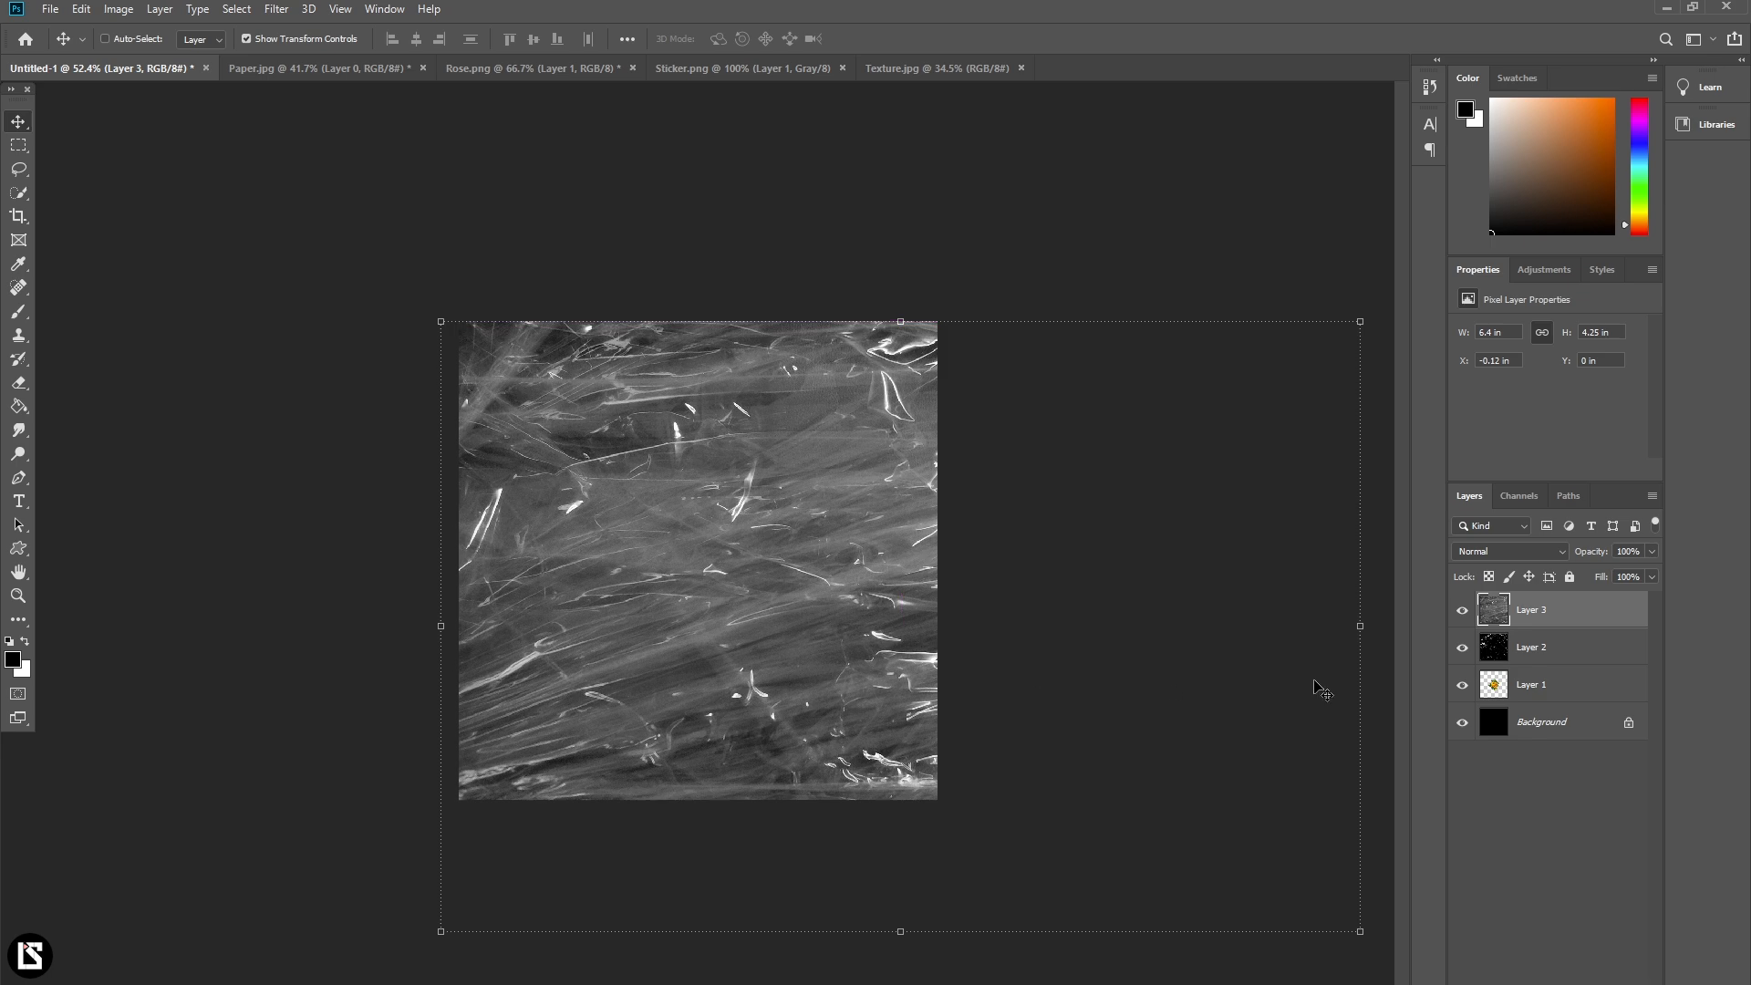
left_click(1498, 552)
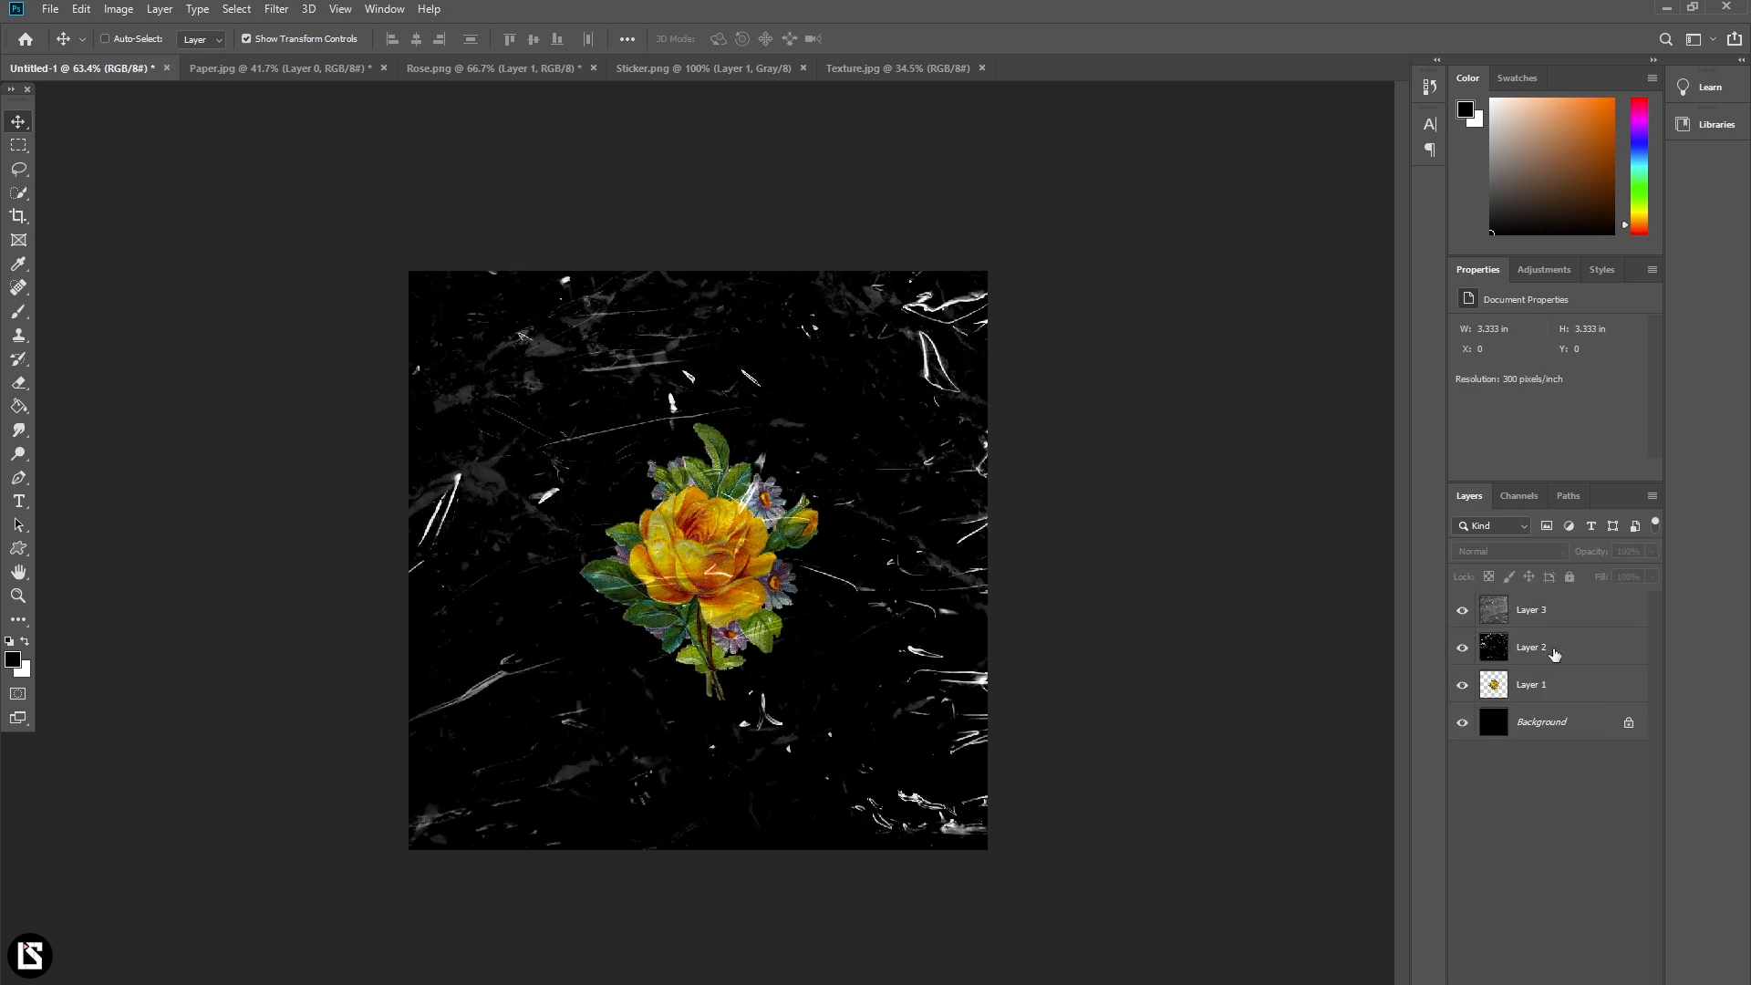
left_click(1558, 655)
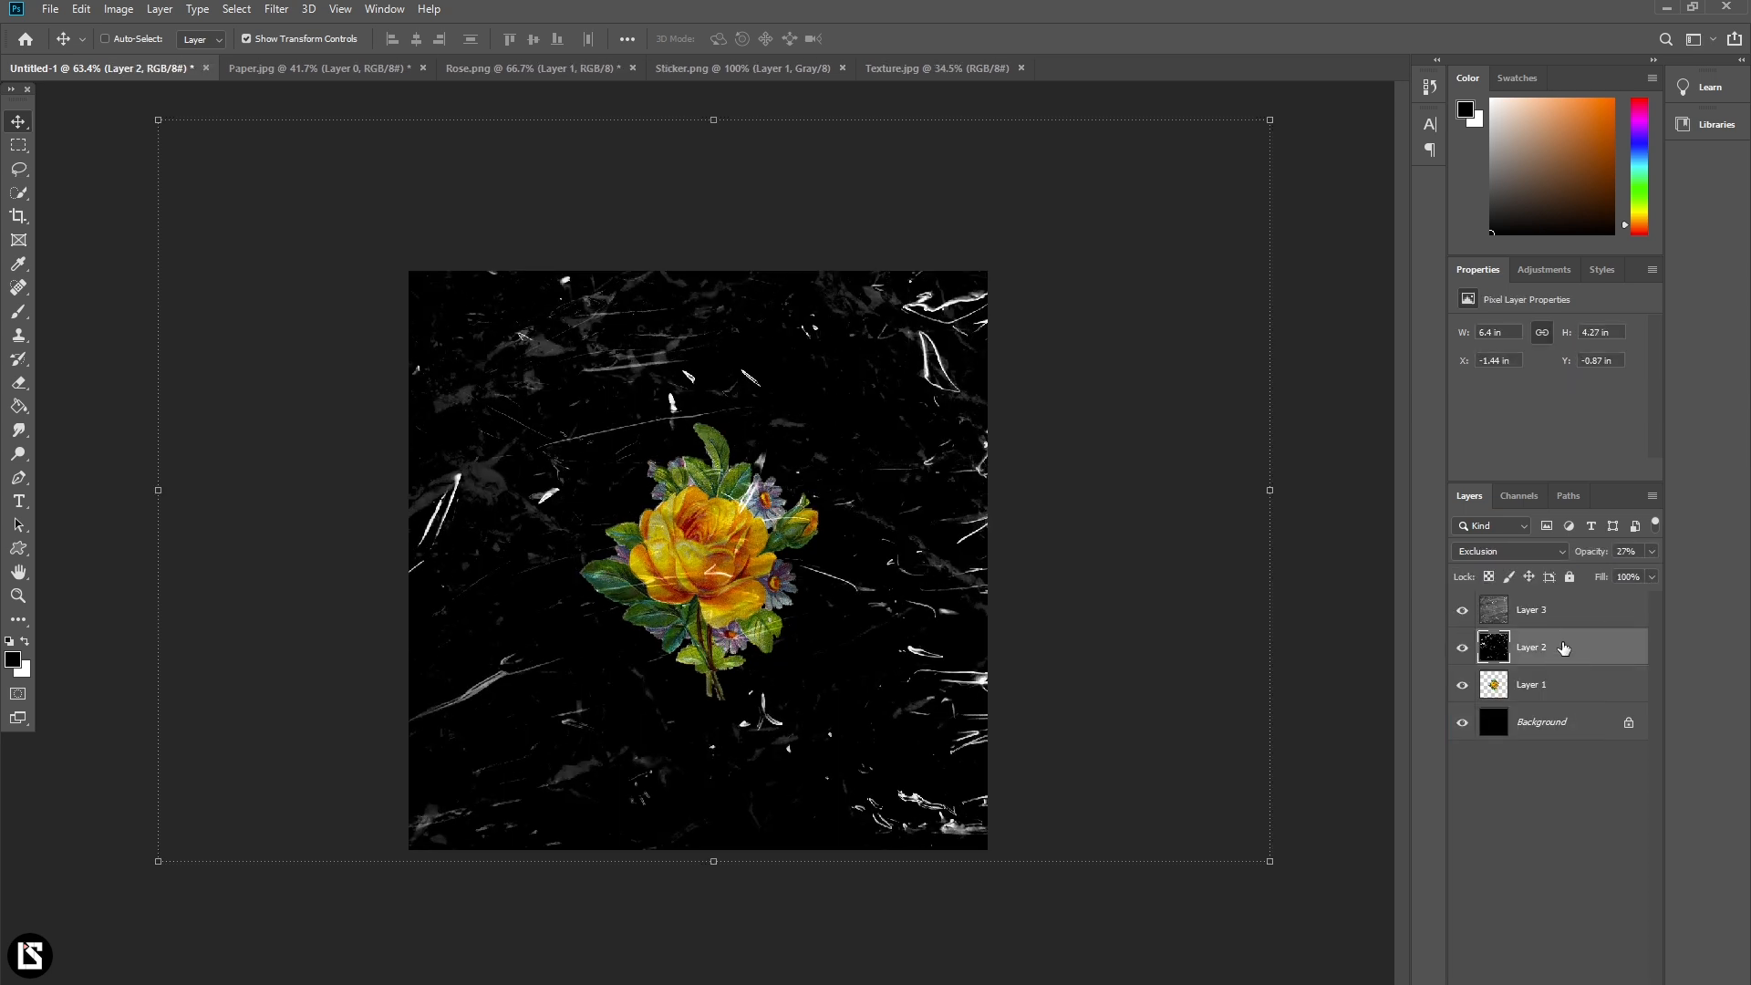
left_click(1556, 616)
left_click(1651, 551)
left_click(1629, 572)
left_click(1570, 821)
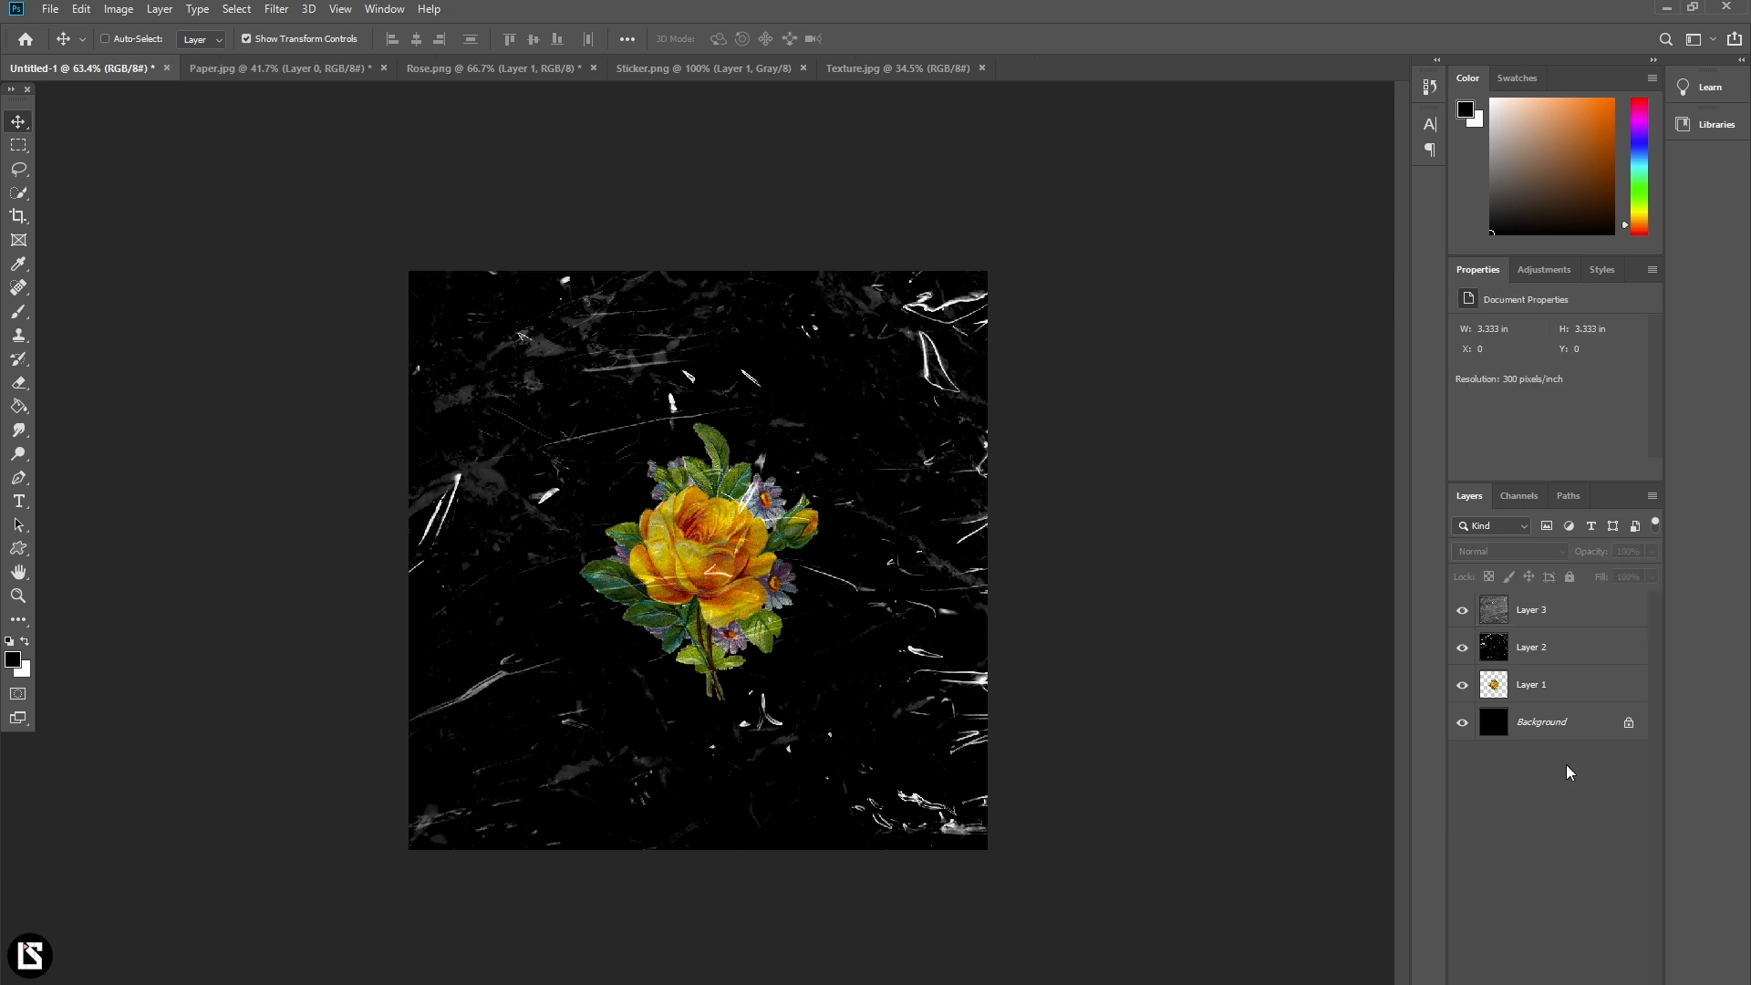
- Apply a Levels adjustment to the texture layer (Layer 2) with the black input level at 152
left_click(1560, 656)
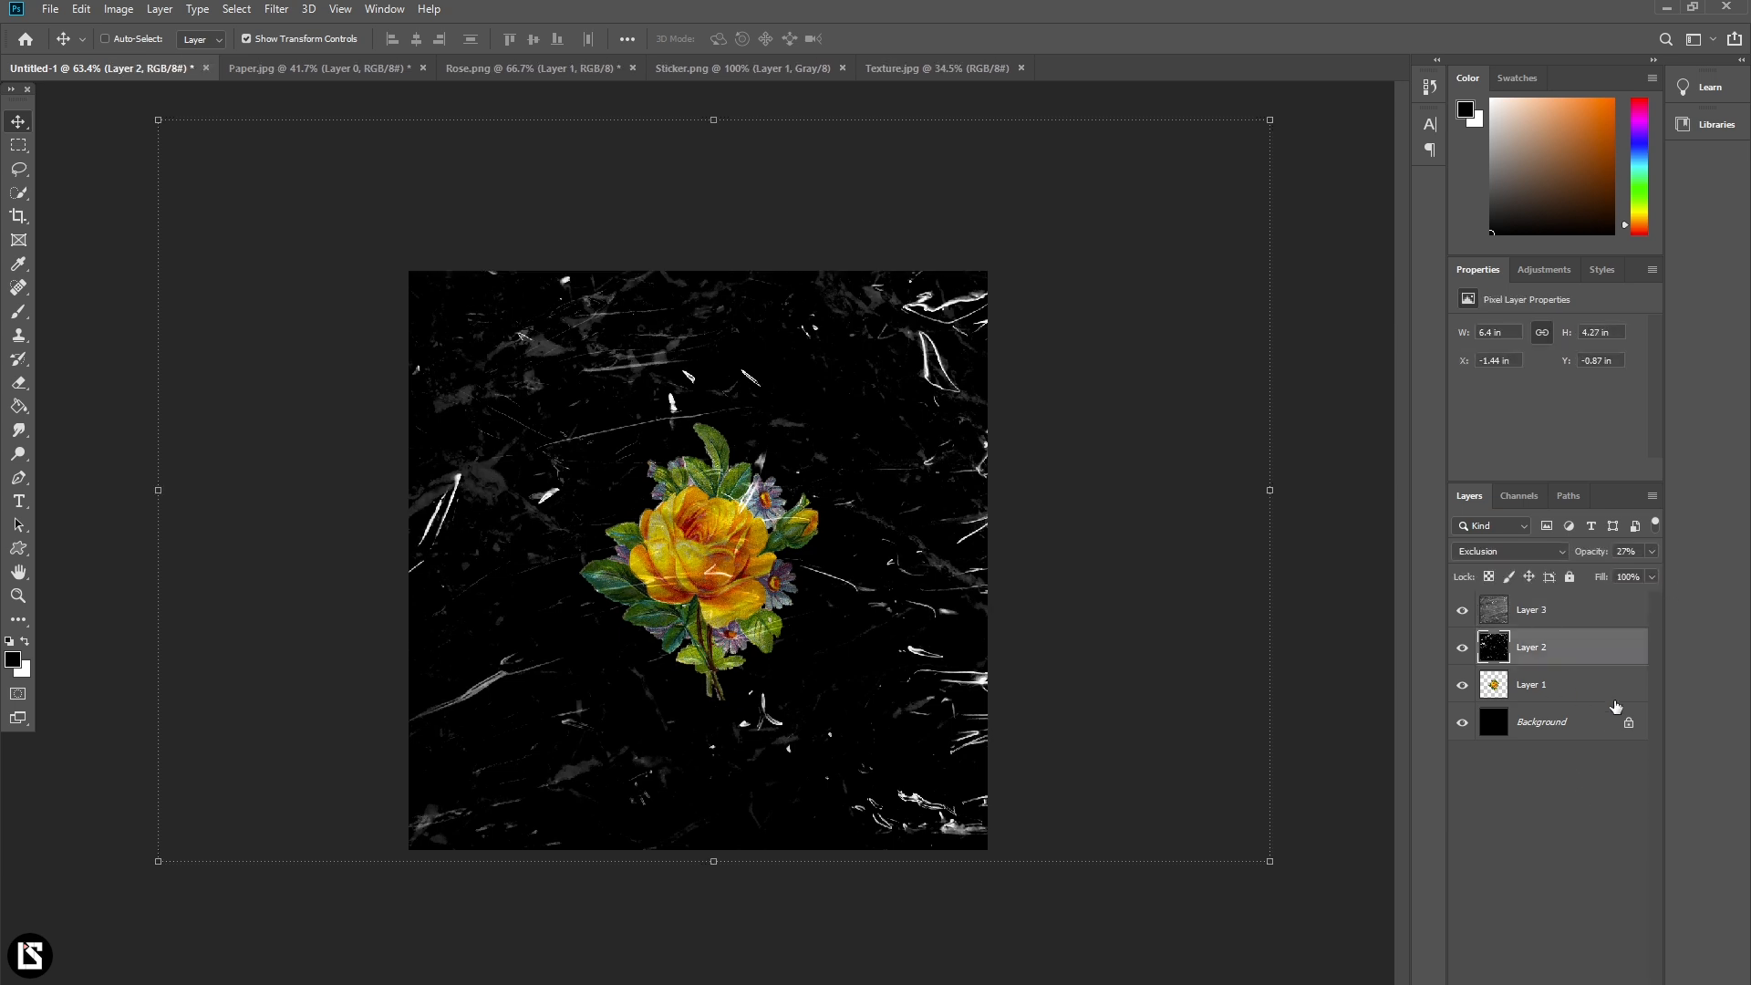
left_click(119, 9)
mouse_move(216, 66)
left_click(361, 75)
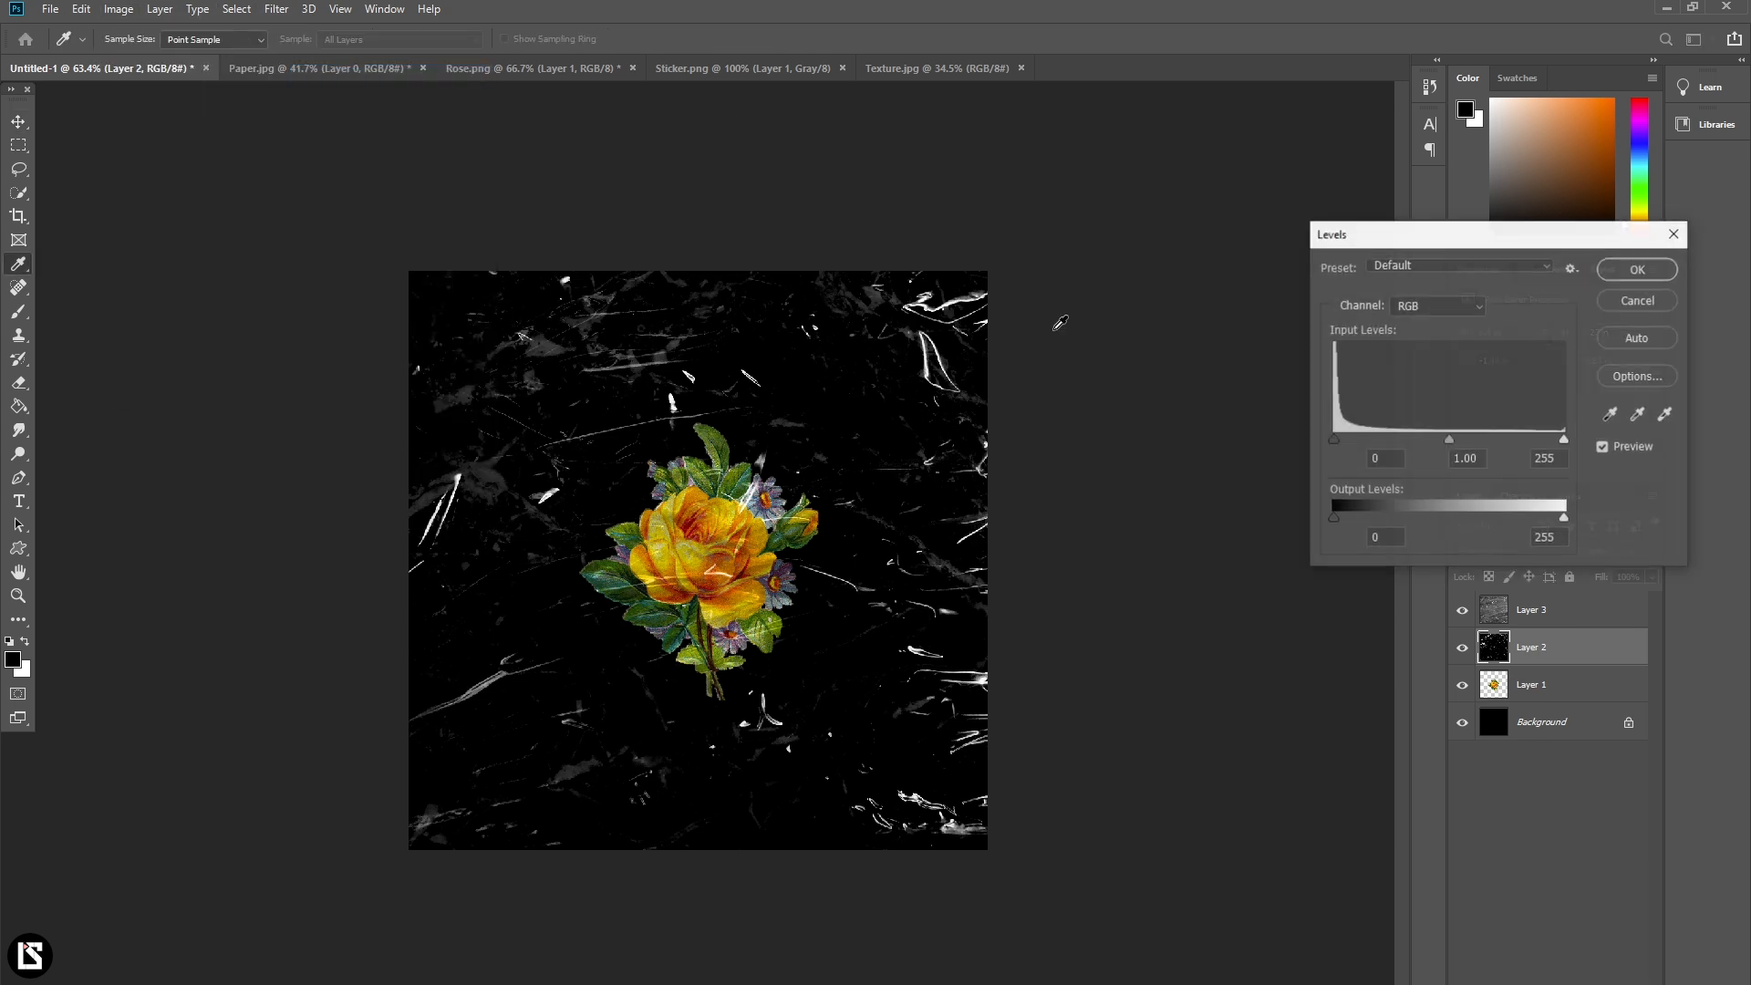
left_click_drag(1334, 439, 1473, 454)
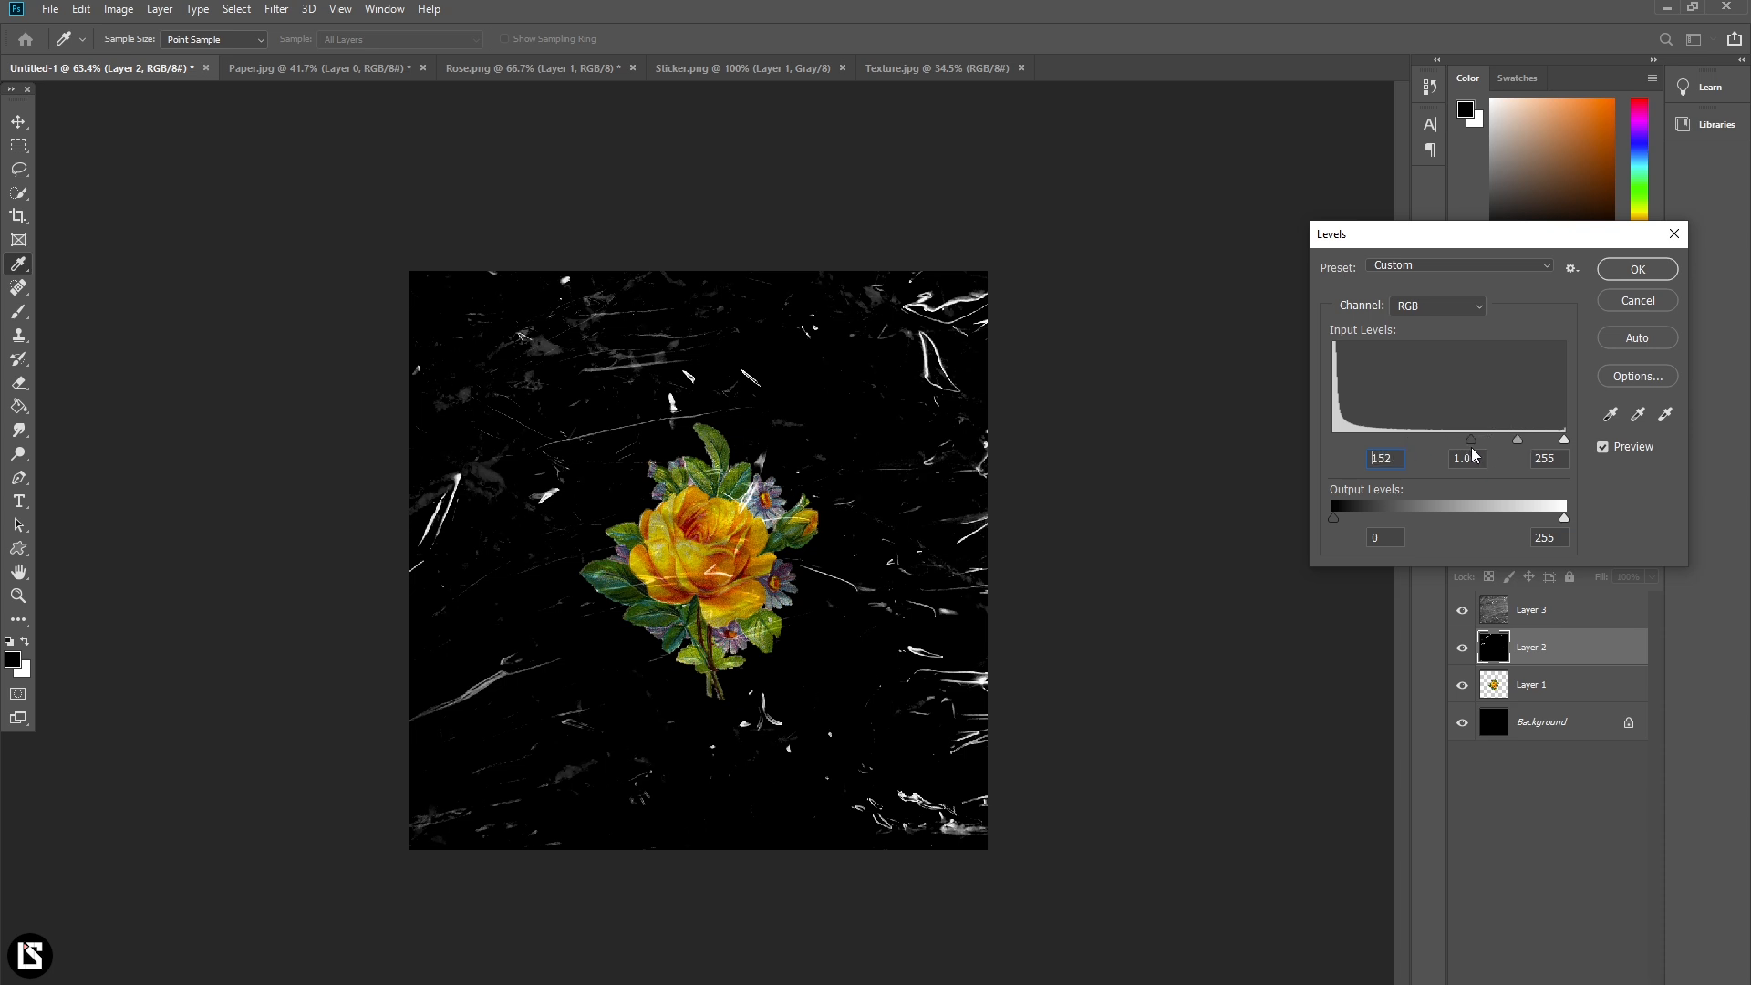
left_click(1641, 270)
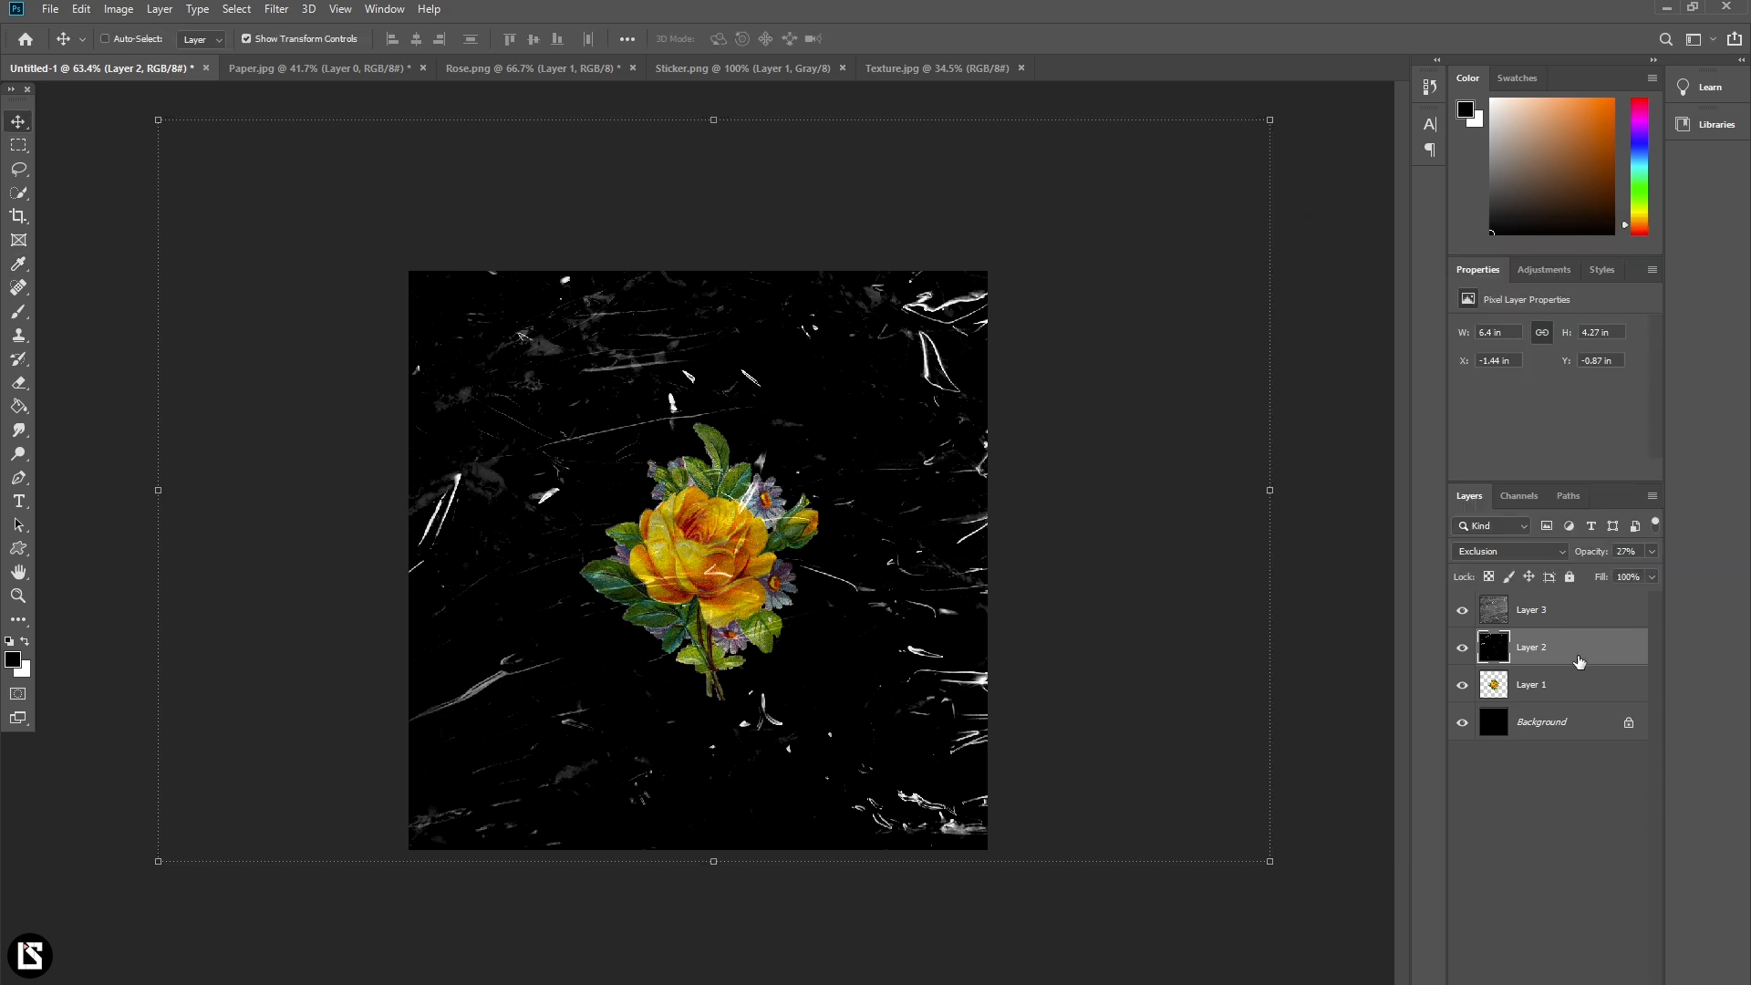
- Apply Shadows/Highlights to the paper overlay (Layer 3) with a highlights amount of 44% and tone of 69%
left_click(1573, 616)
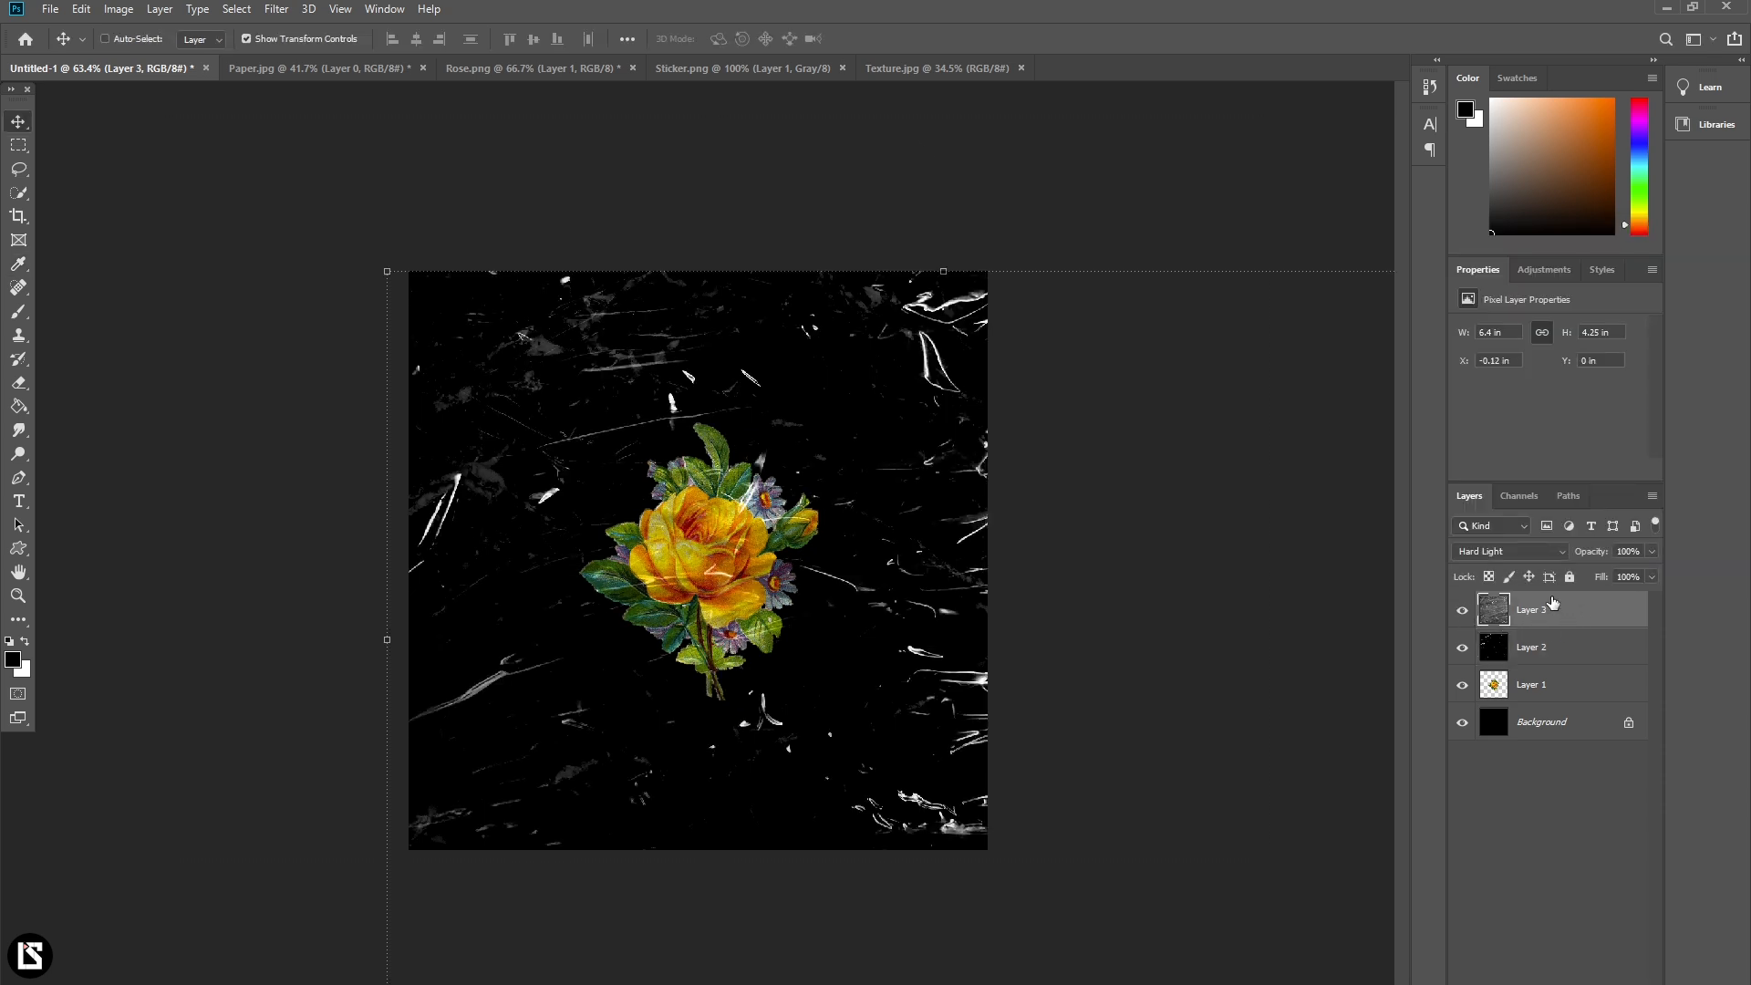
left_click(119, 10)
mouse_move(172, 20)
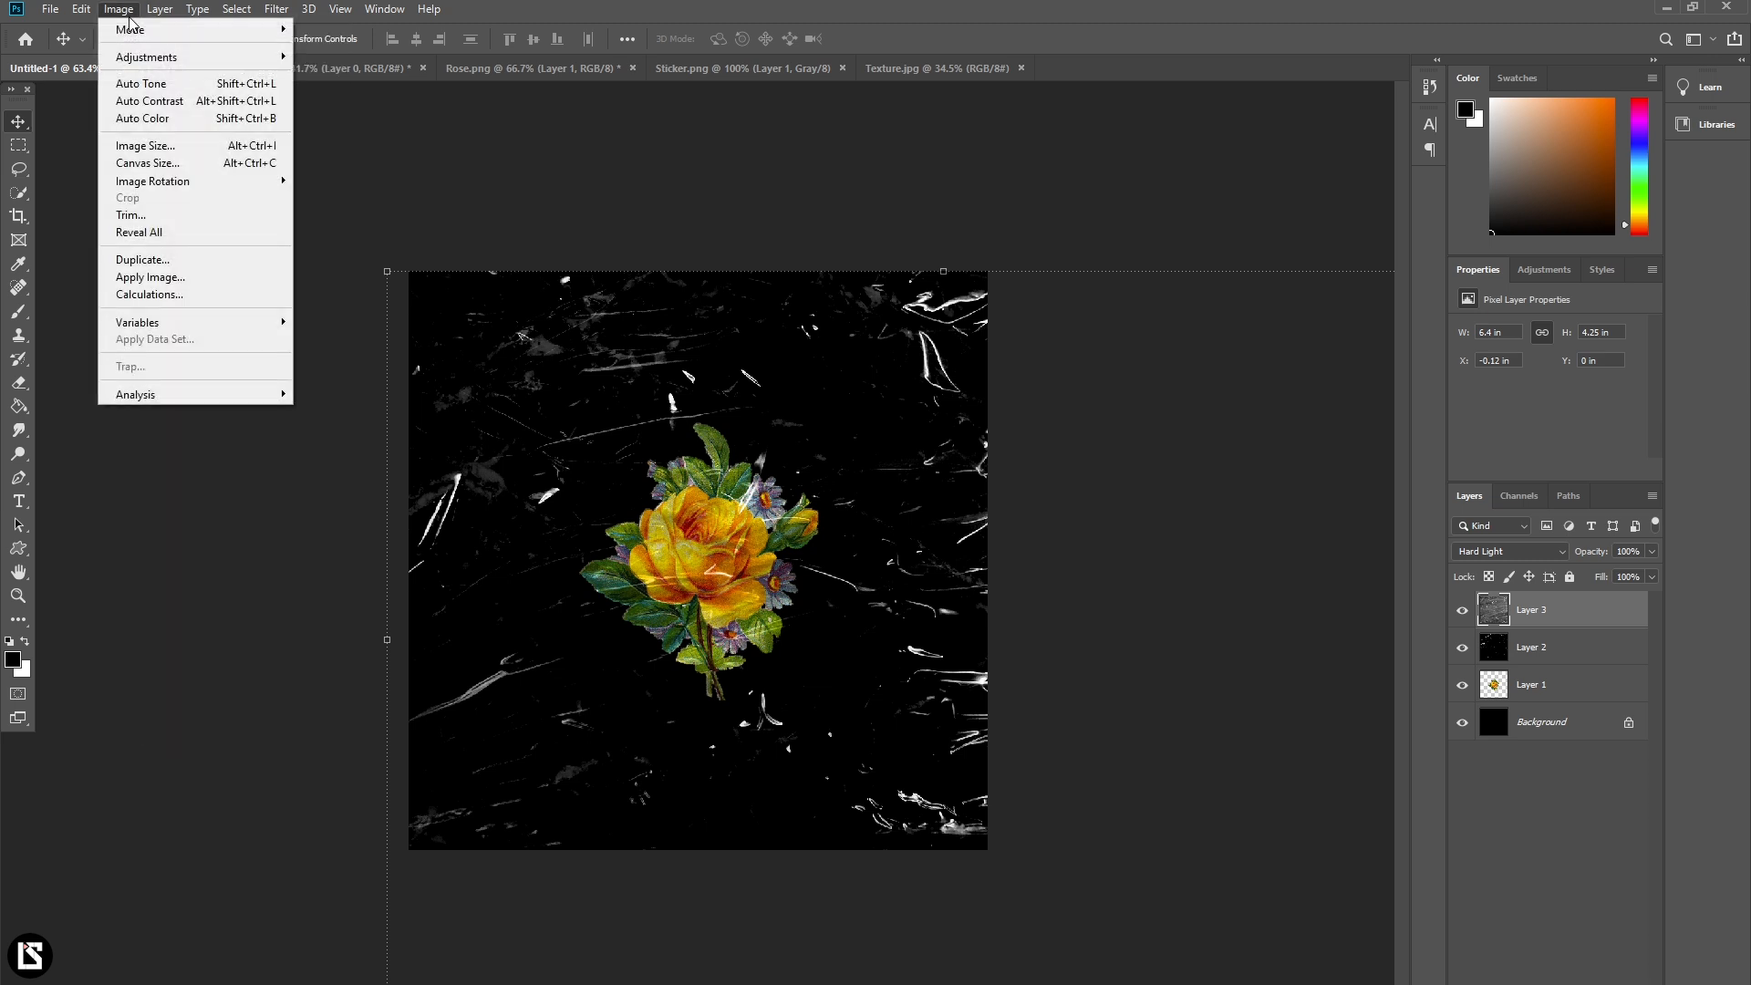
mouse_move(175, 59)
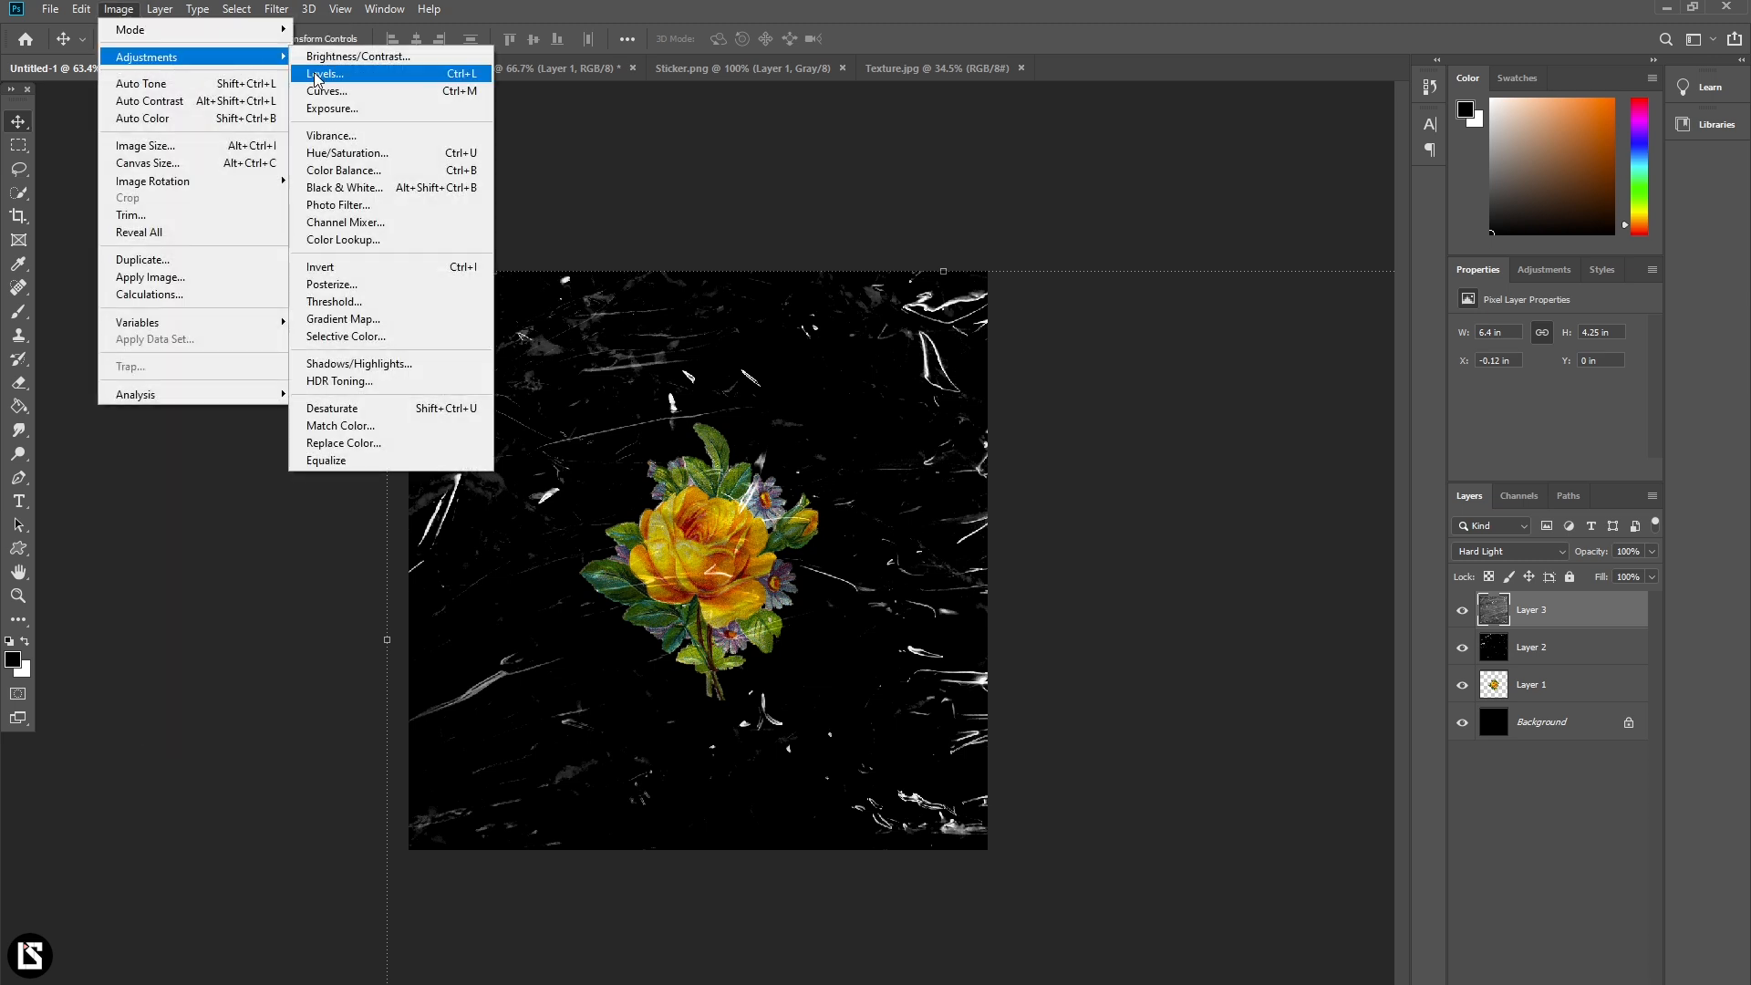
left_click(388, 364)
left_click_drag(1151, 173, 1194, 168)
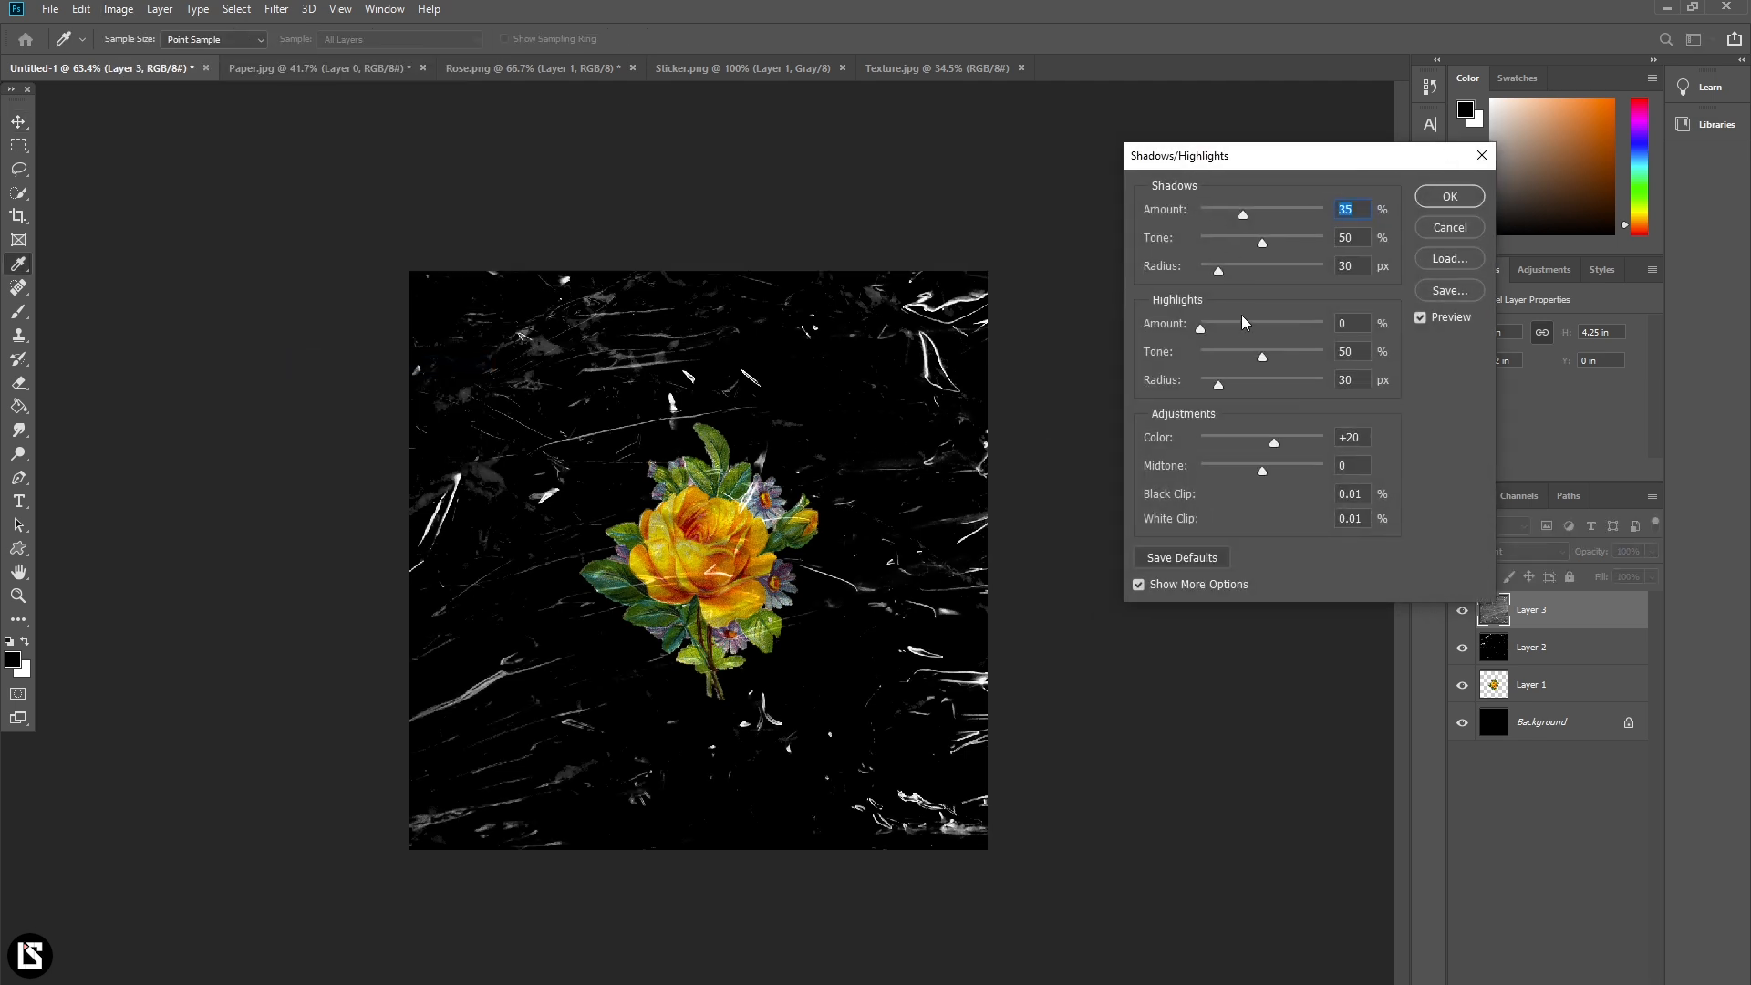
mouse_move(1264, 361)
left_mouse_down()
mouse_move(1247, 334)
mouse_move(1221, 366)
mouse_move(1306, 363)
mouse_move(1284, 363)
left_mouse_up()
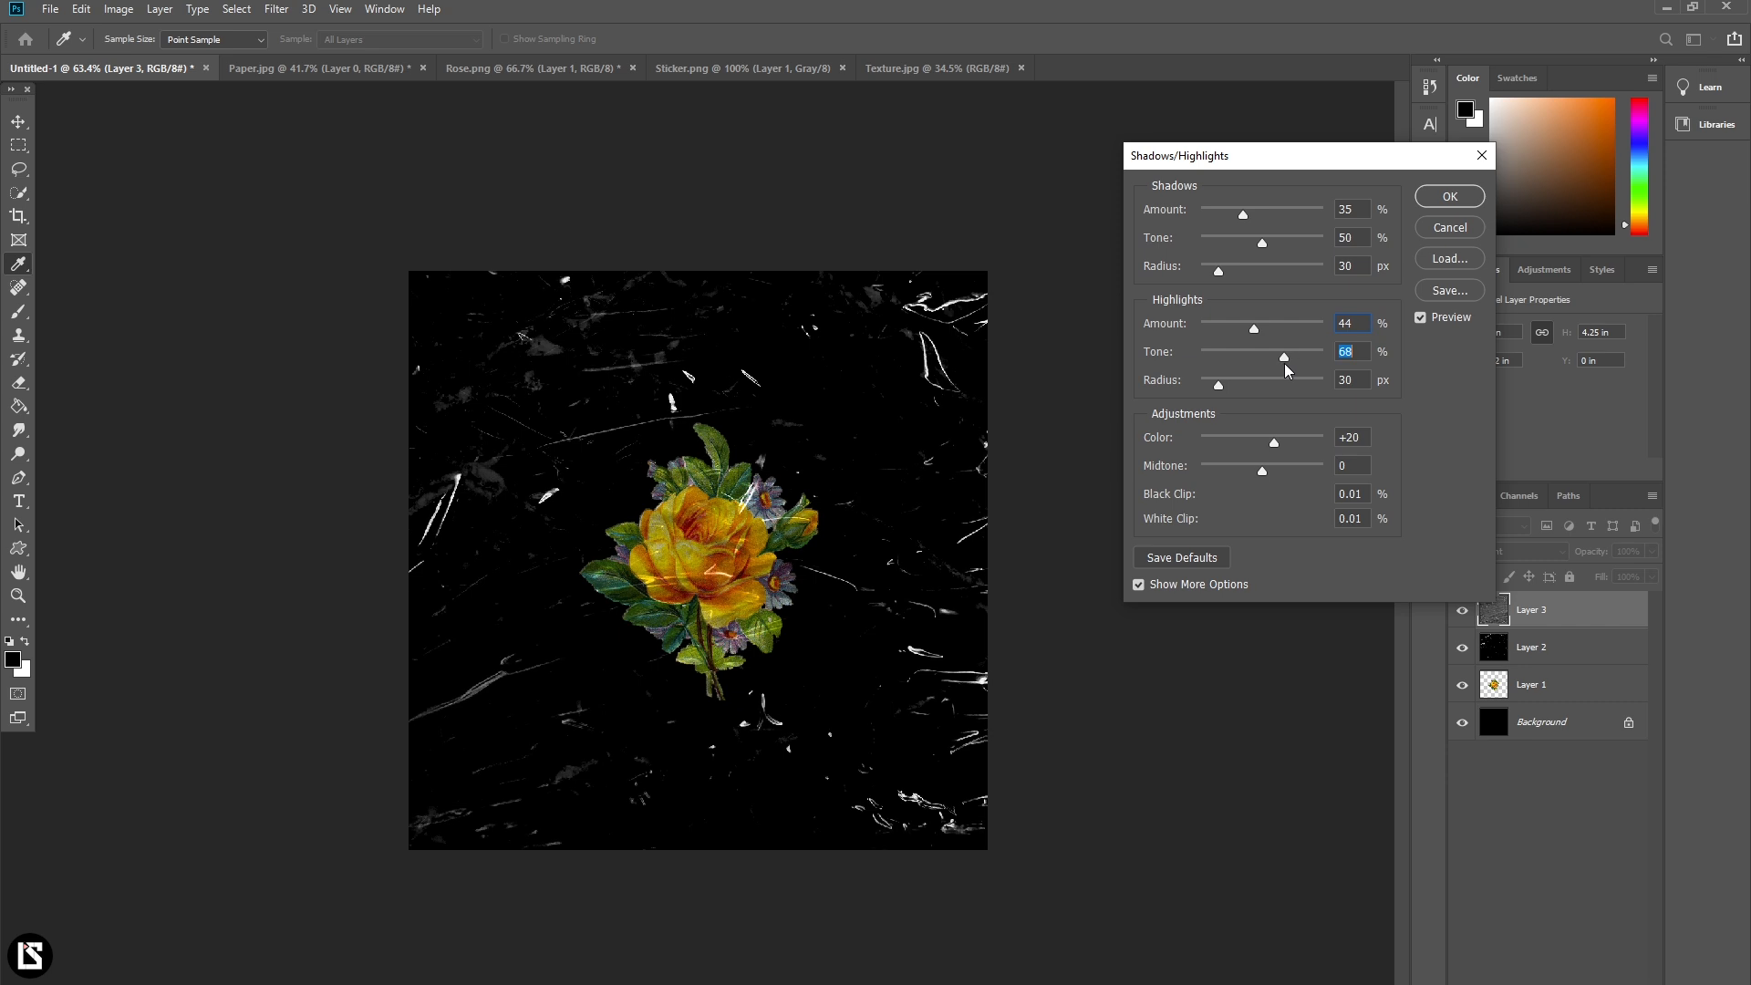
left_click(1420, 319)
left_click(1420, 320)
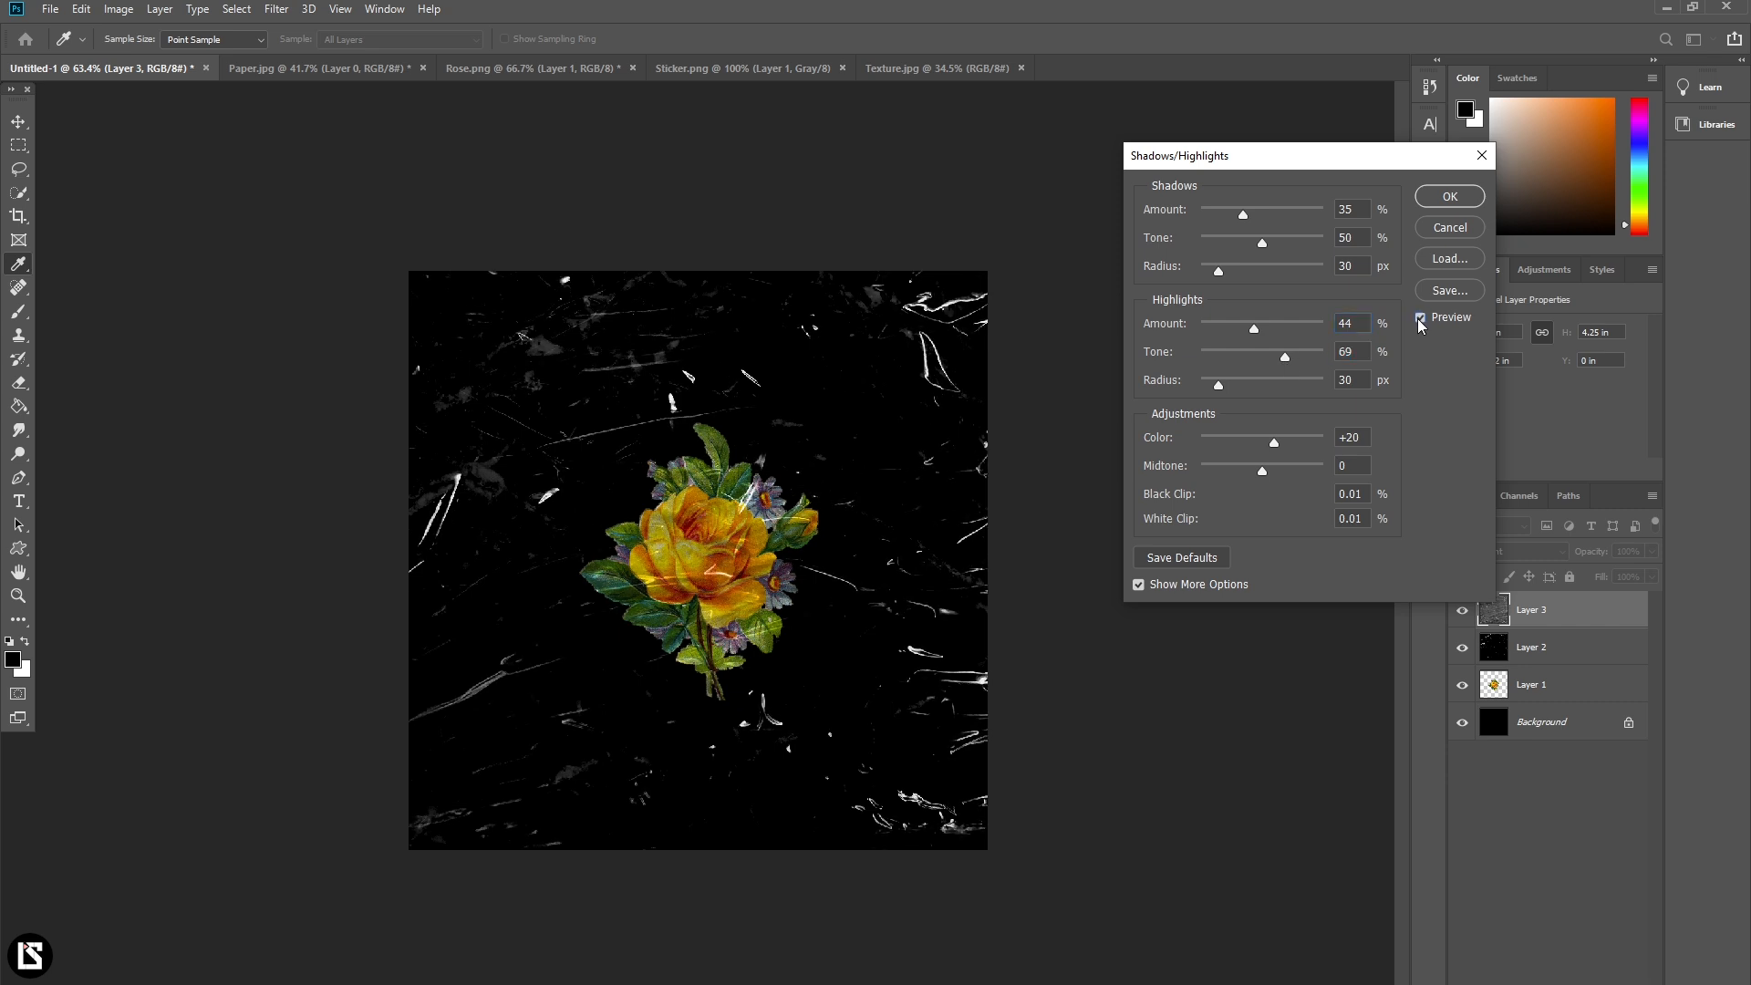
left_click(1452, 196)
- Enlarge the paper overlay to about 120% and reposition it so it still covers the whole canvas
key("ctrl+t")
left_click_drag(939, 272, 972, 208)
left_click_drag(899, 414, 928, 475)
left_click_drag(972, 271, 988, 231)
mouse_move(943, 374)
left_mouse_down()
mouse_move(977, 423)
mouse_move(972, 384)
left_mouse_up()
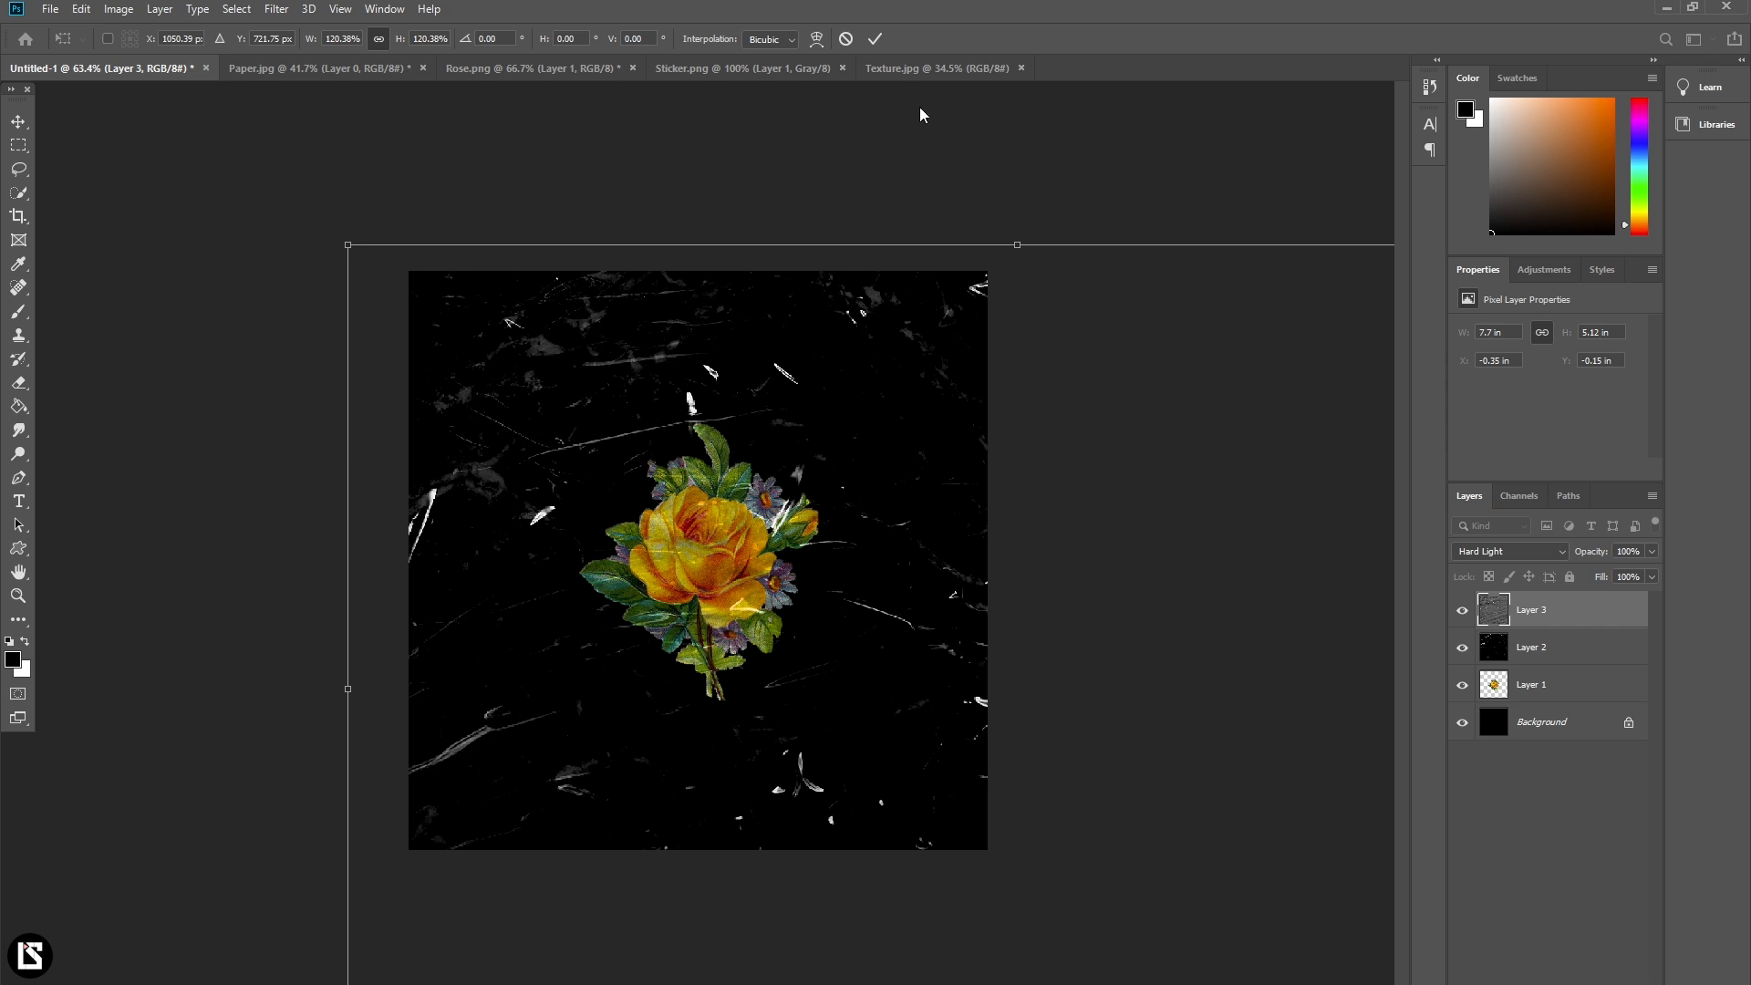
left_click(876, 42)
left_click(1513, 854)
scroll(621, 669, "down", 4)
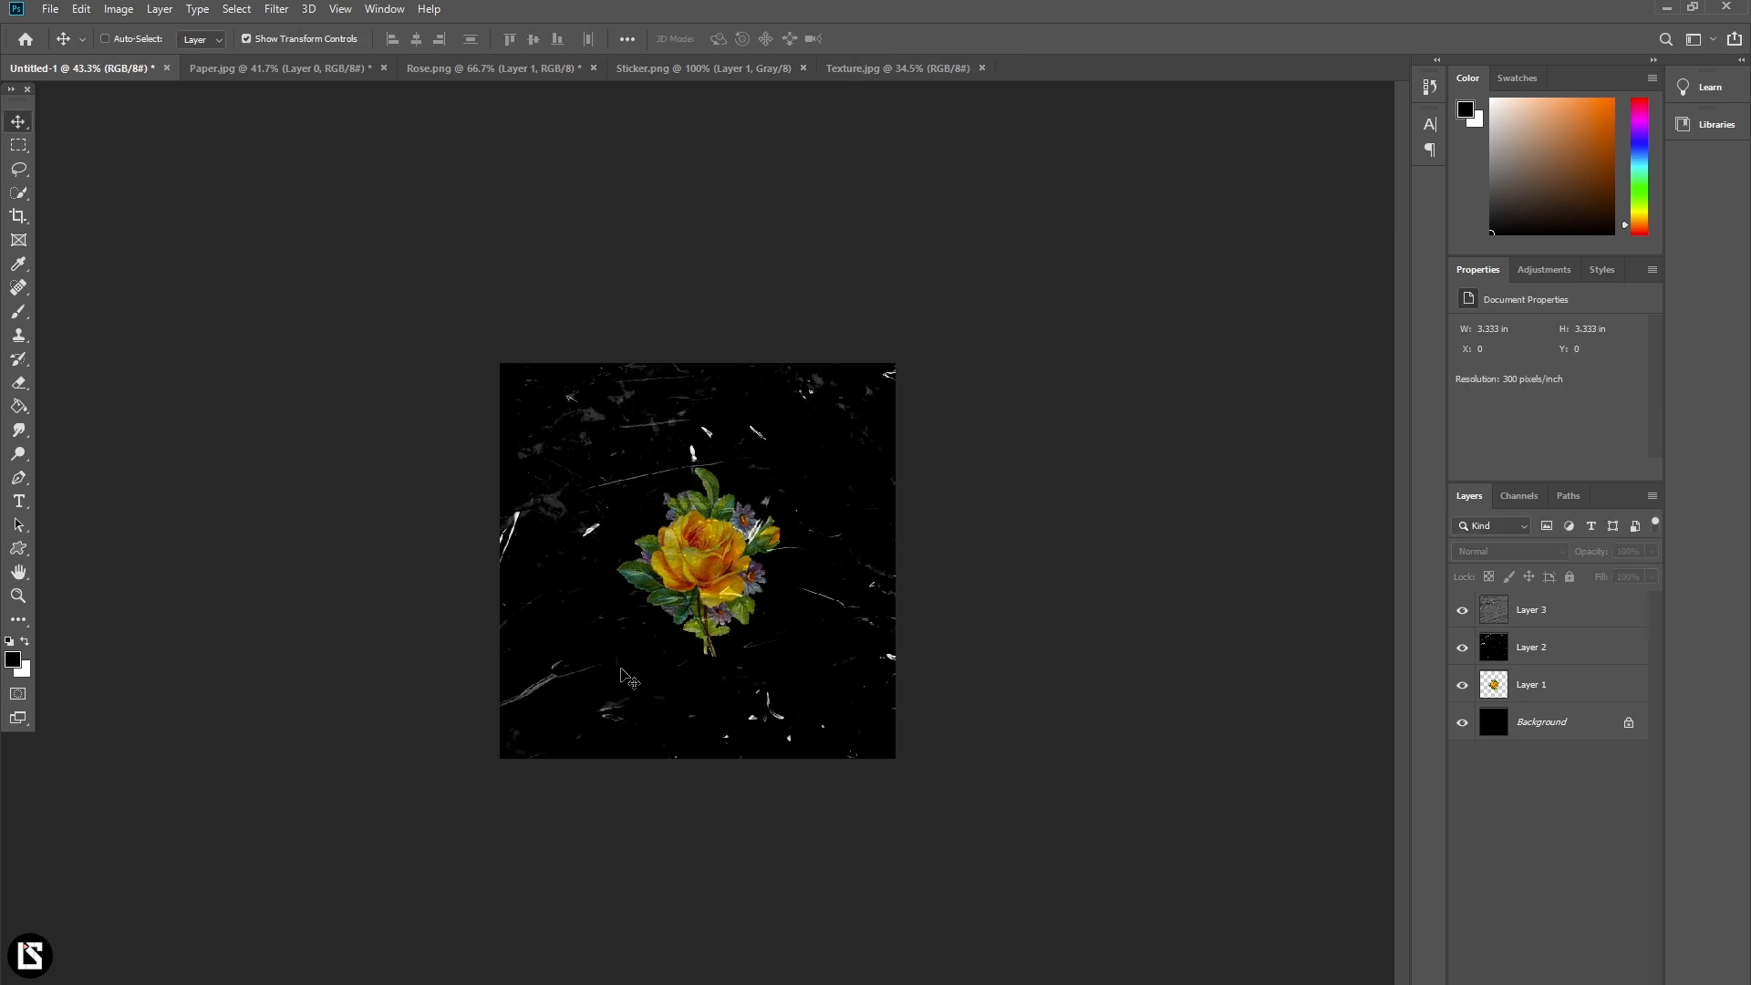
scroll(619, 673, "up", 7)
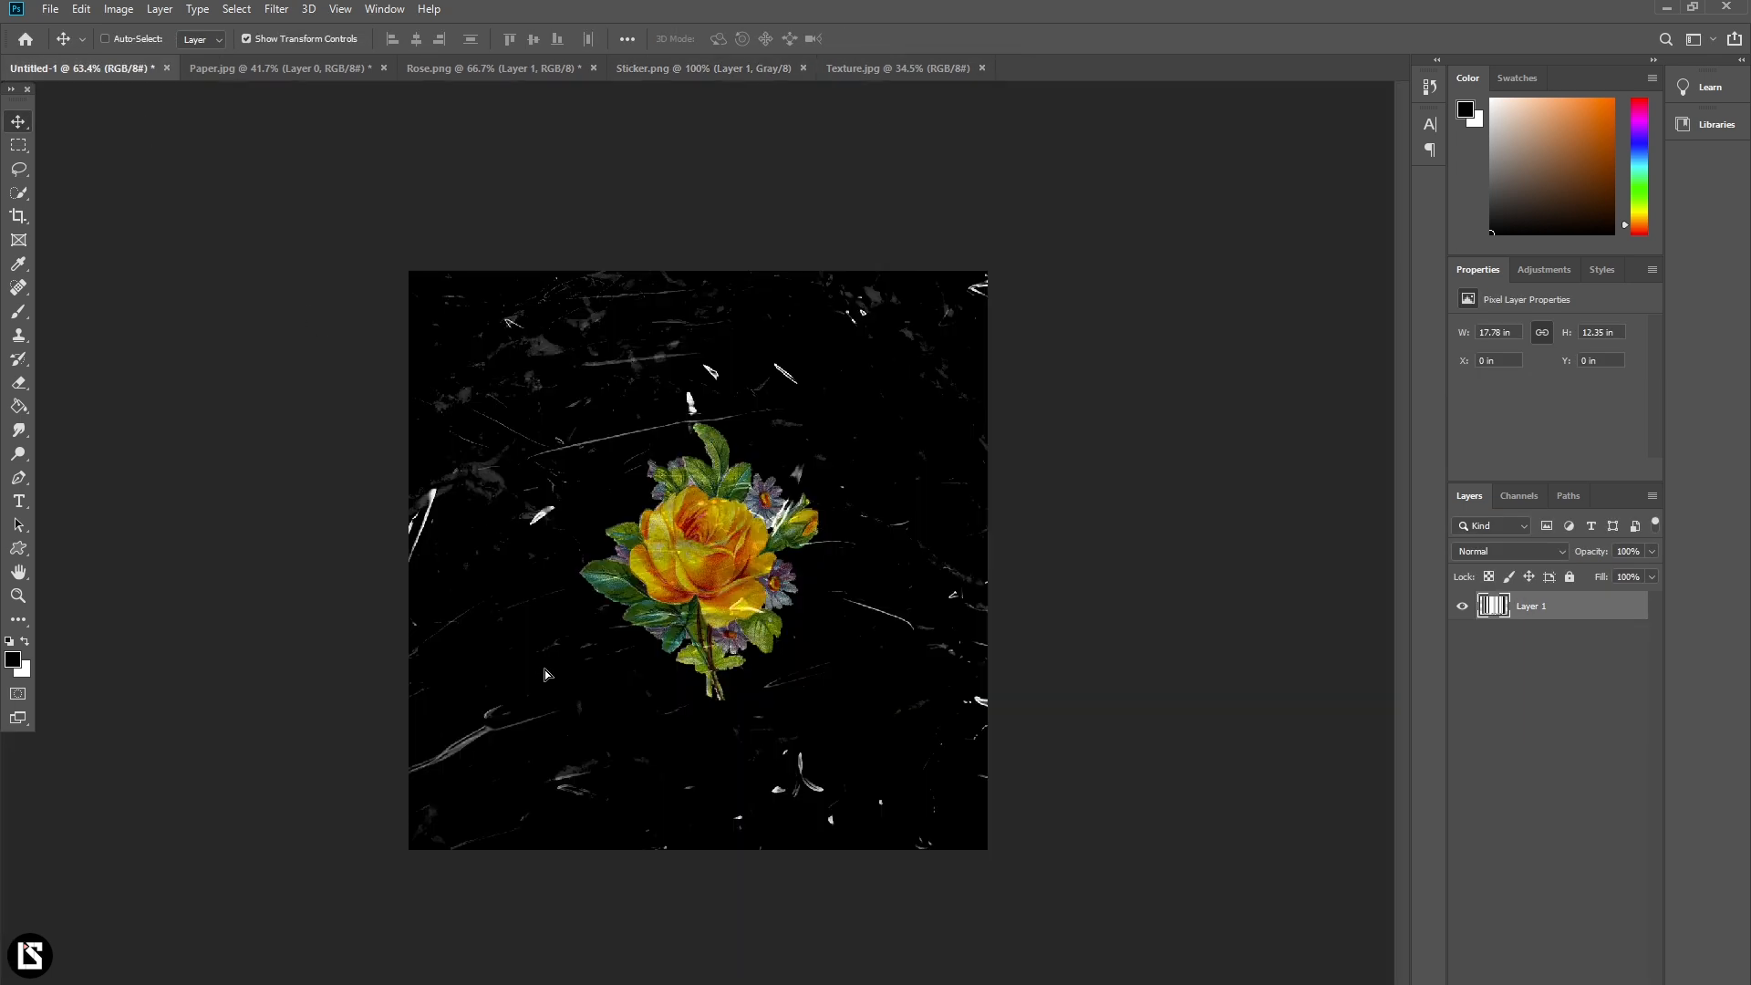
- Place the Sticker.png barcode on the cover as the topmost layer, scaled to about 10.7% in the artwork's lower-left corner
left_click_drag(546, 670, 547, 674)
left_click_drag(913, 673, 366, 735)
left_click_drag(273, 677, 467, 837)
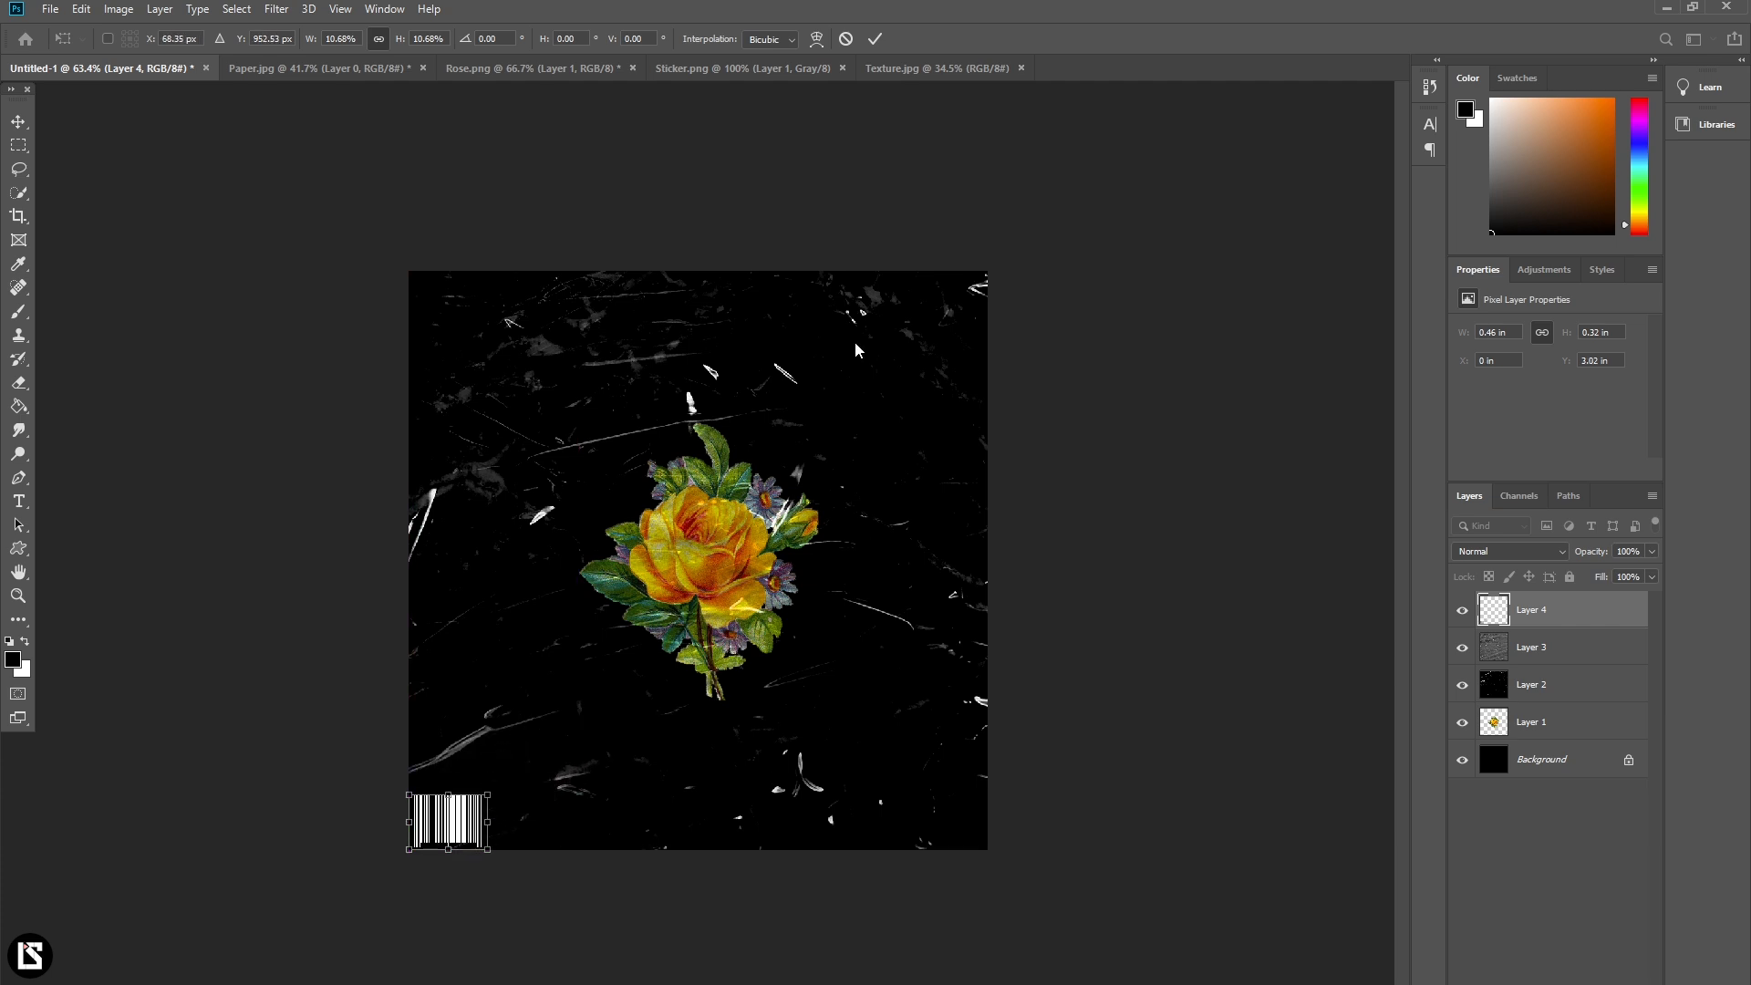
left_click(874, 39)
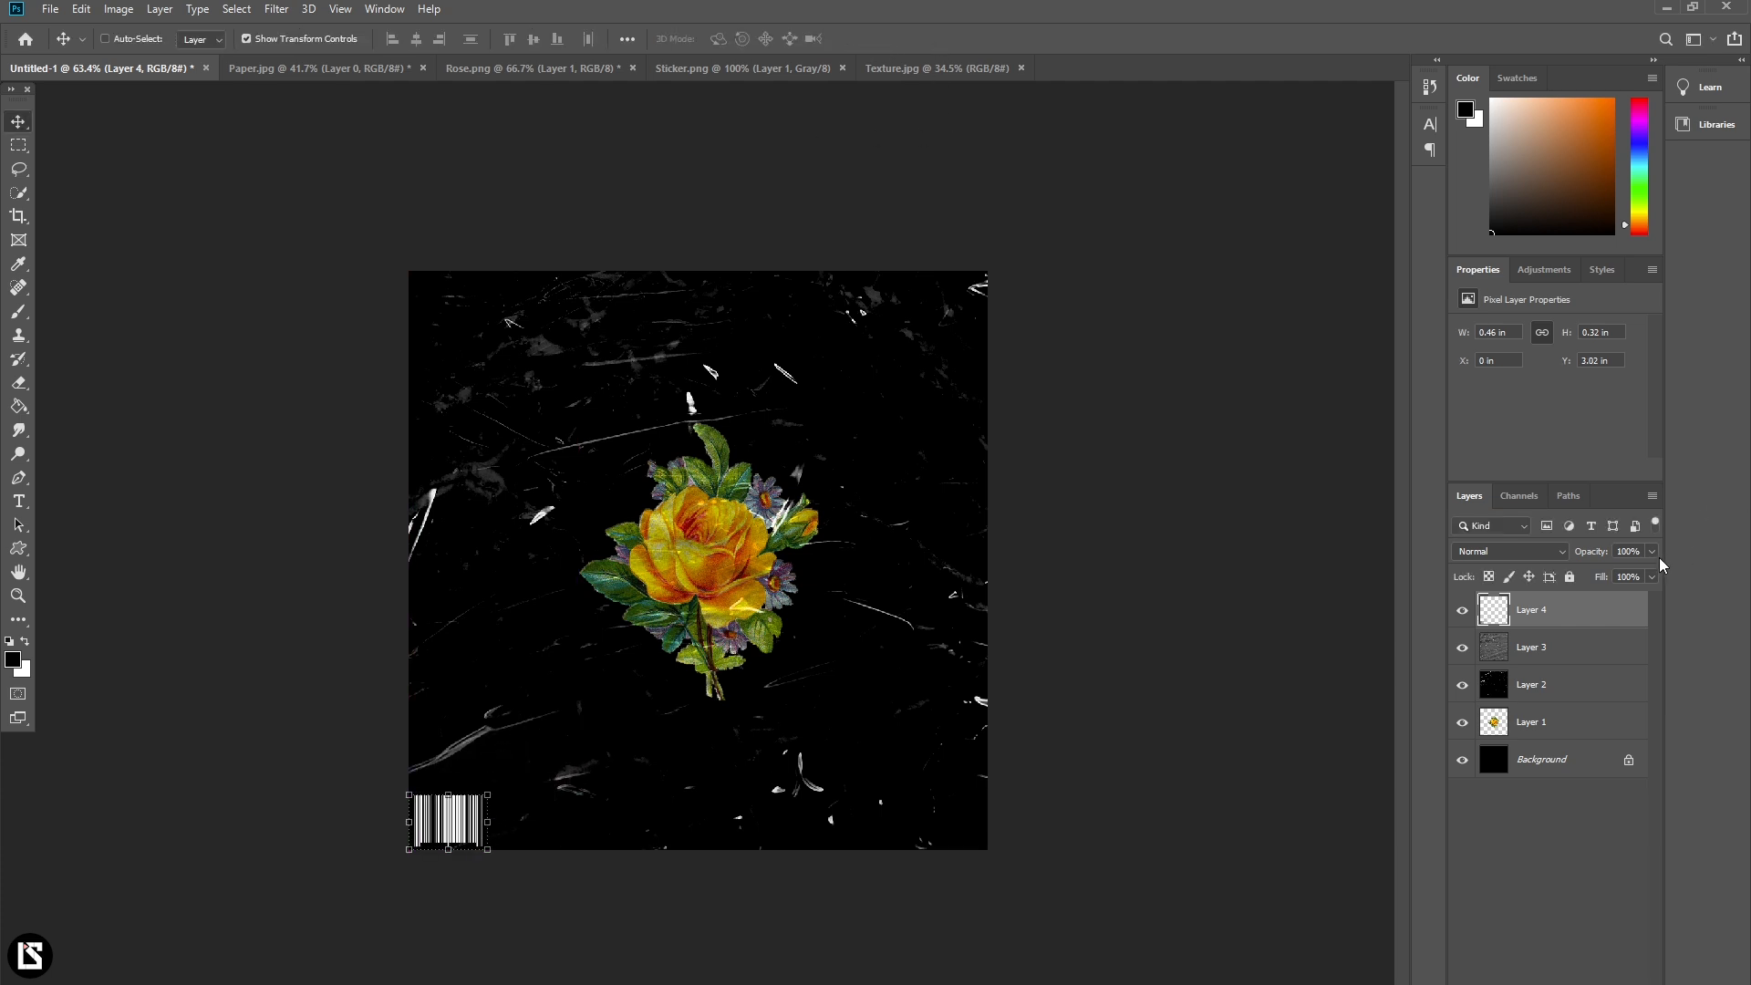
- Lower the barcode layer's (Layer 4) opacity to about 71%
left_click(1650, 552)
left_click_drag(1622, 567, 1600, 571)
left_click(1550, 883)
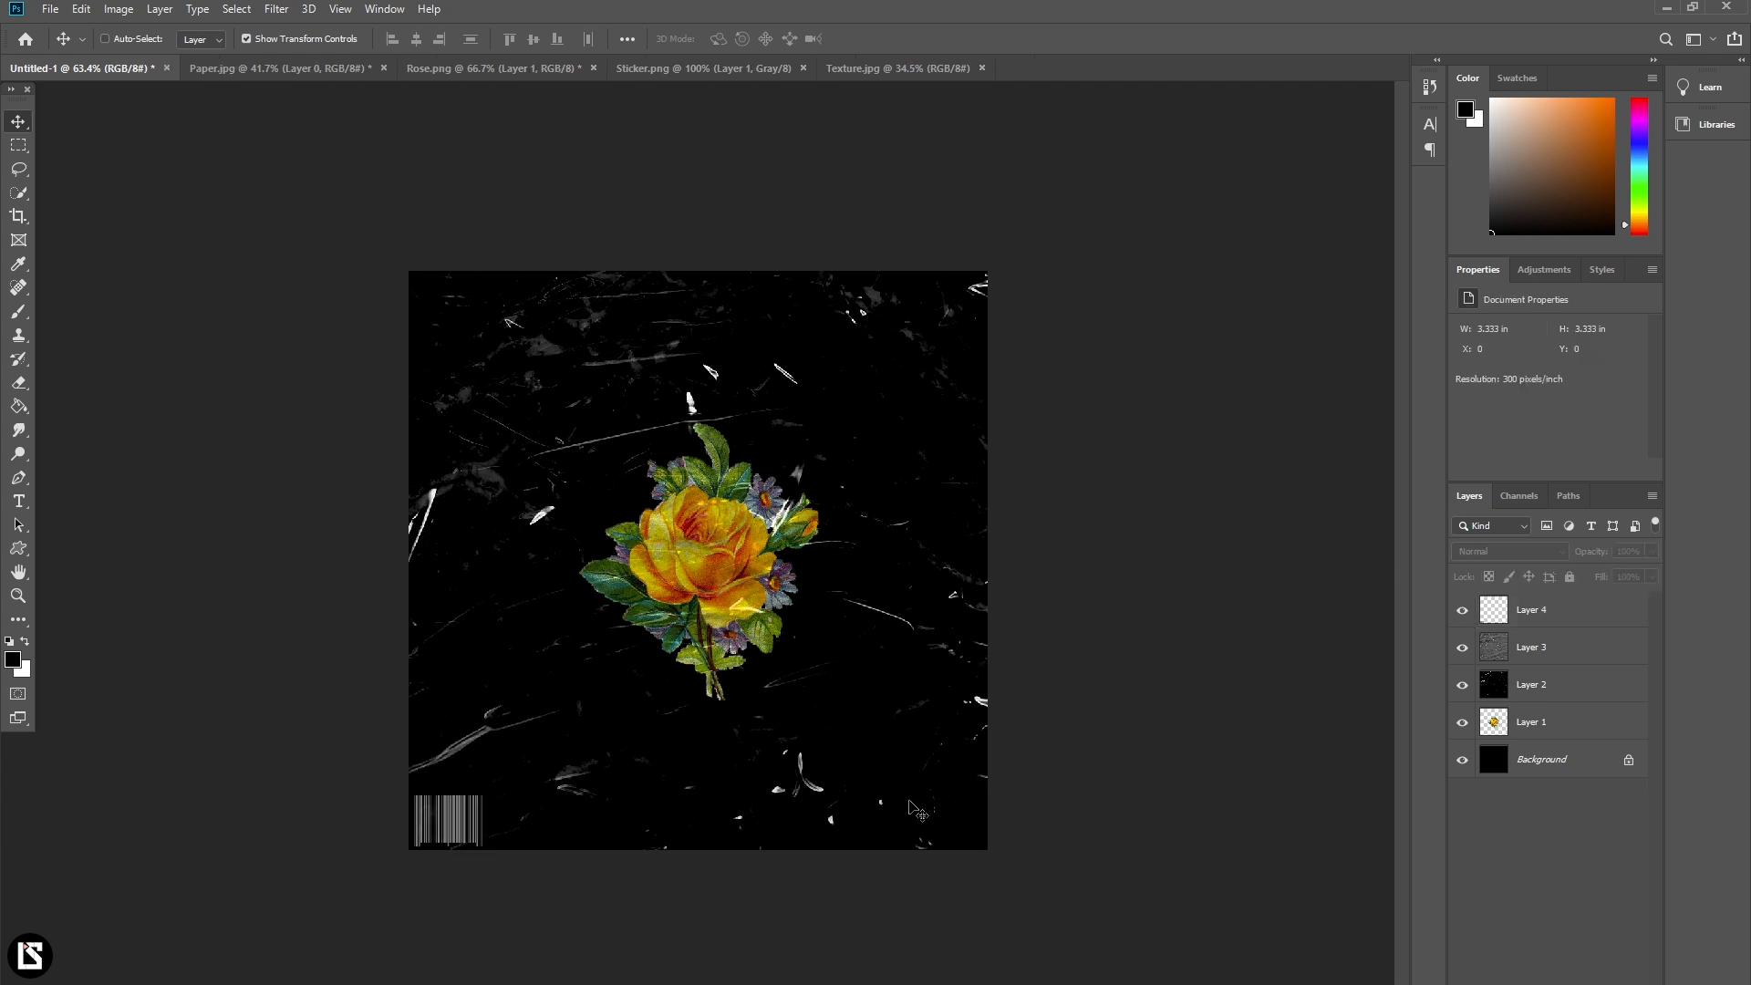
scroll(661, 741, "up", 1)
left_click(1545, 615)
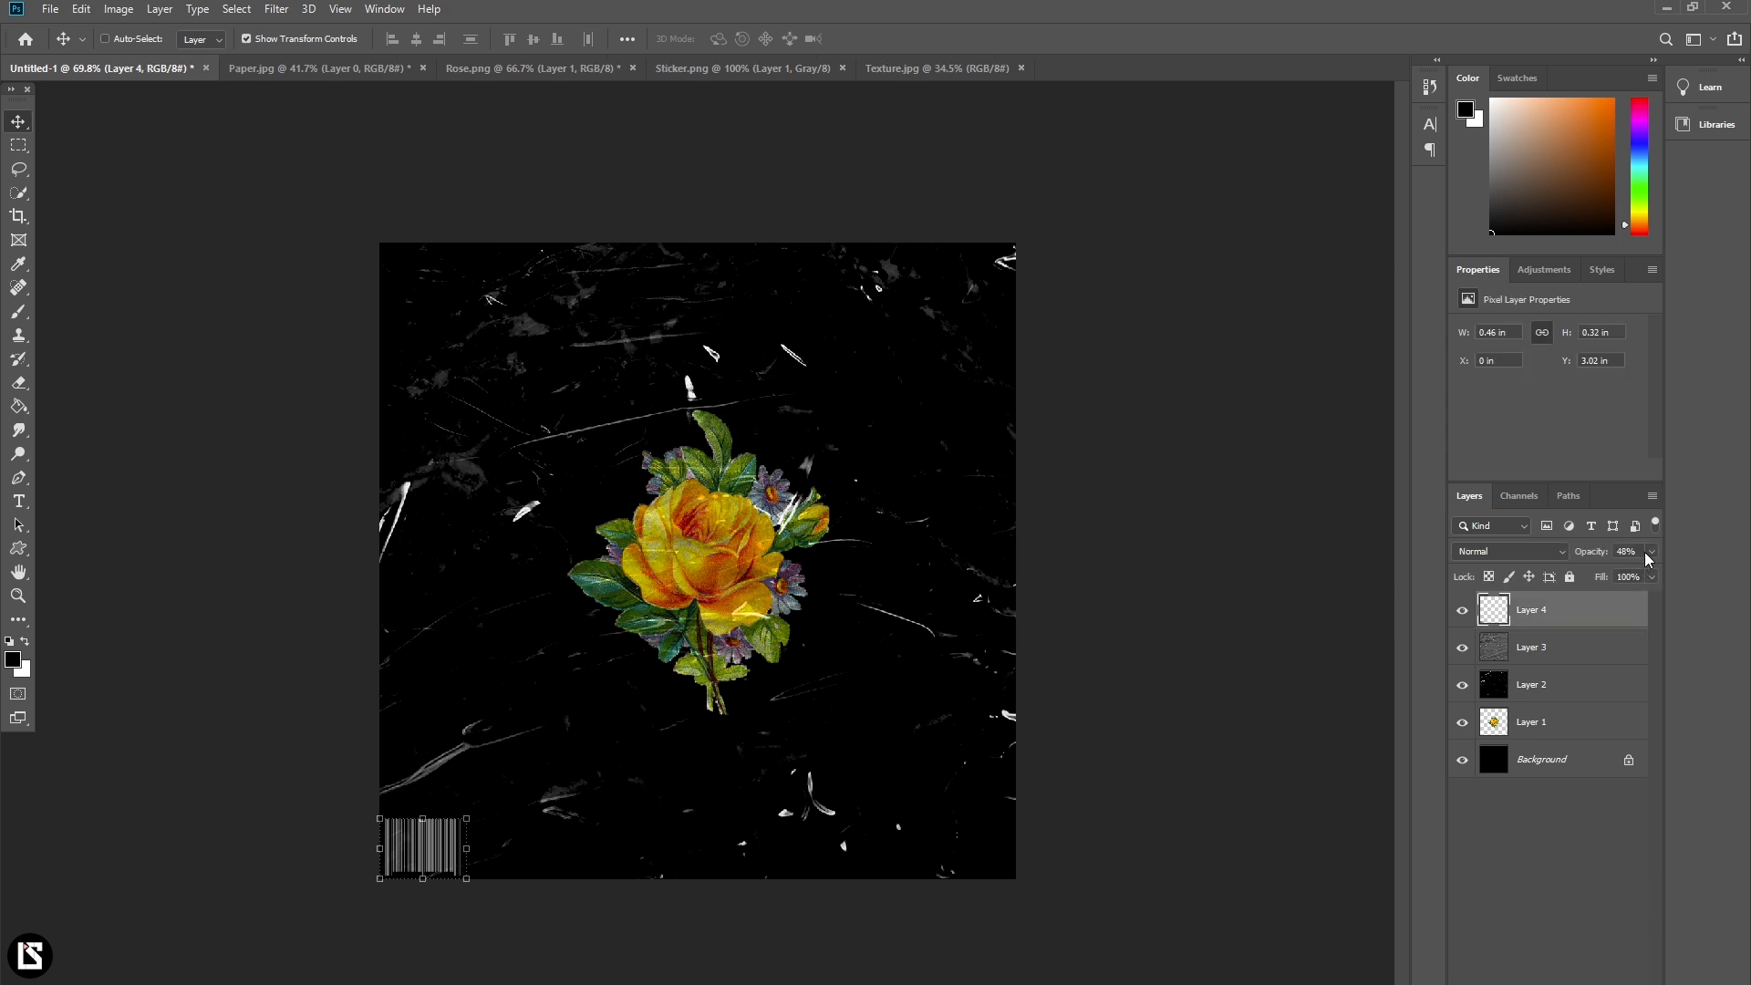
left_click_drag(1623, 576, 1627, 571)
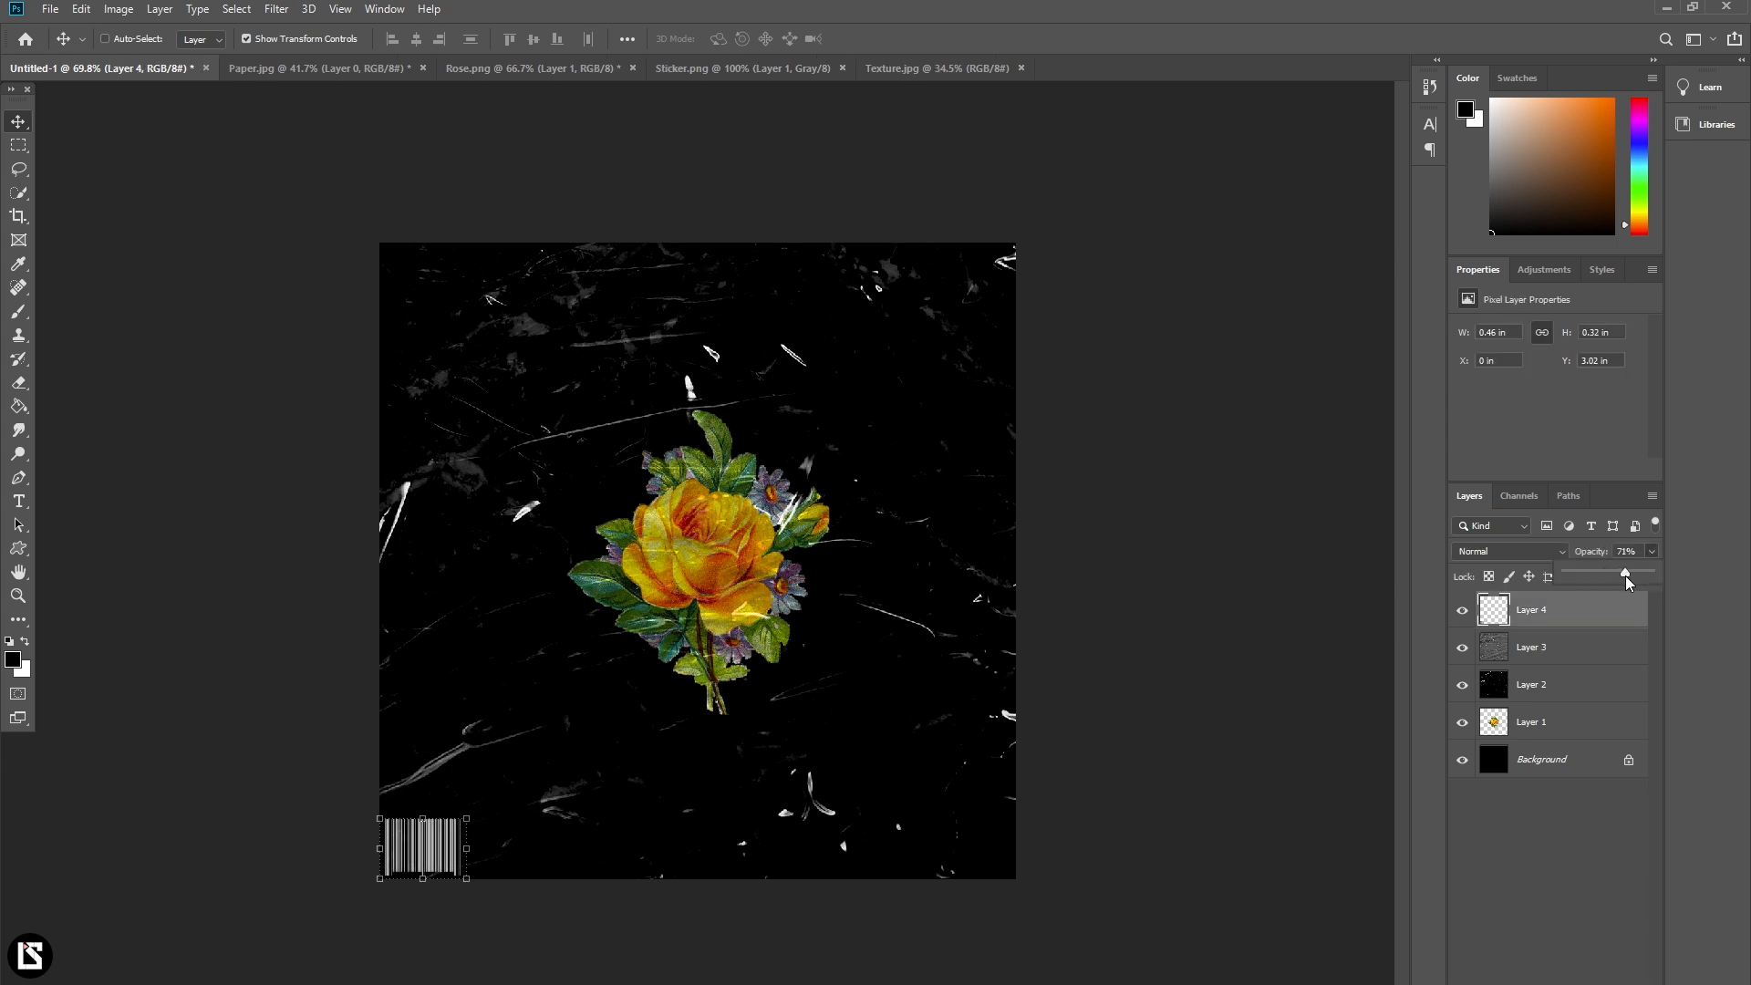
left_click(1530, 835)
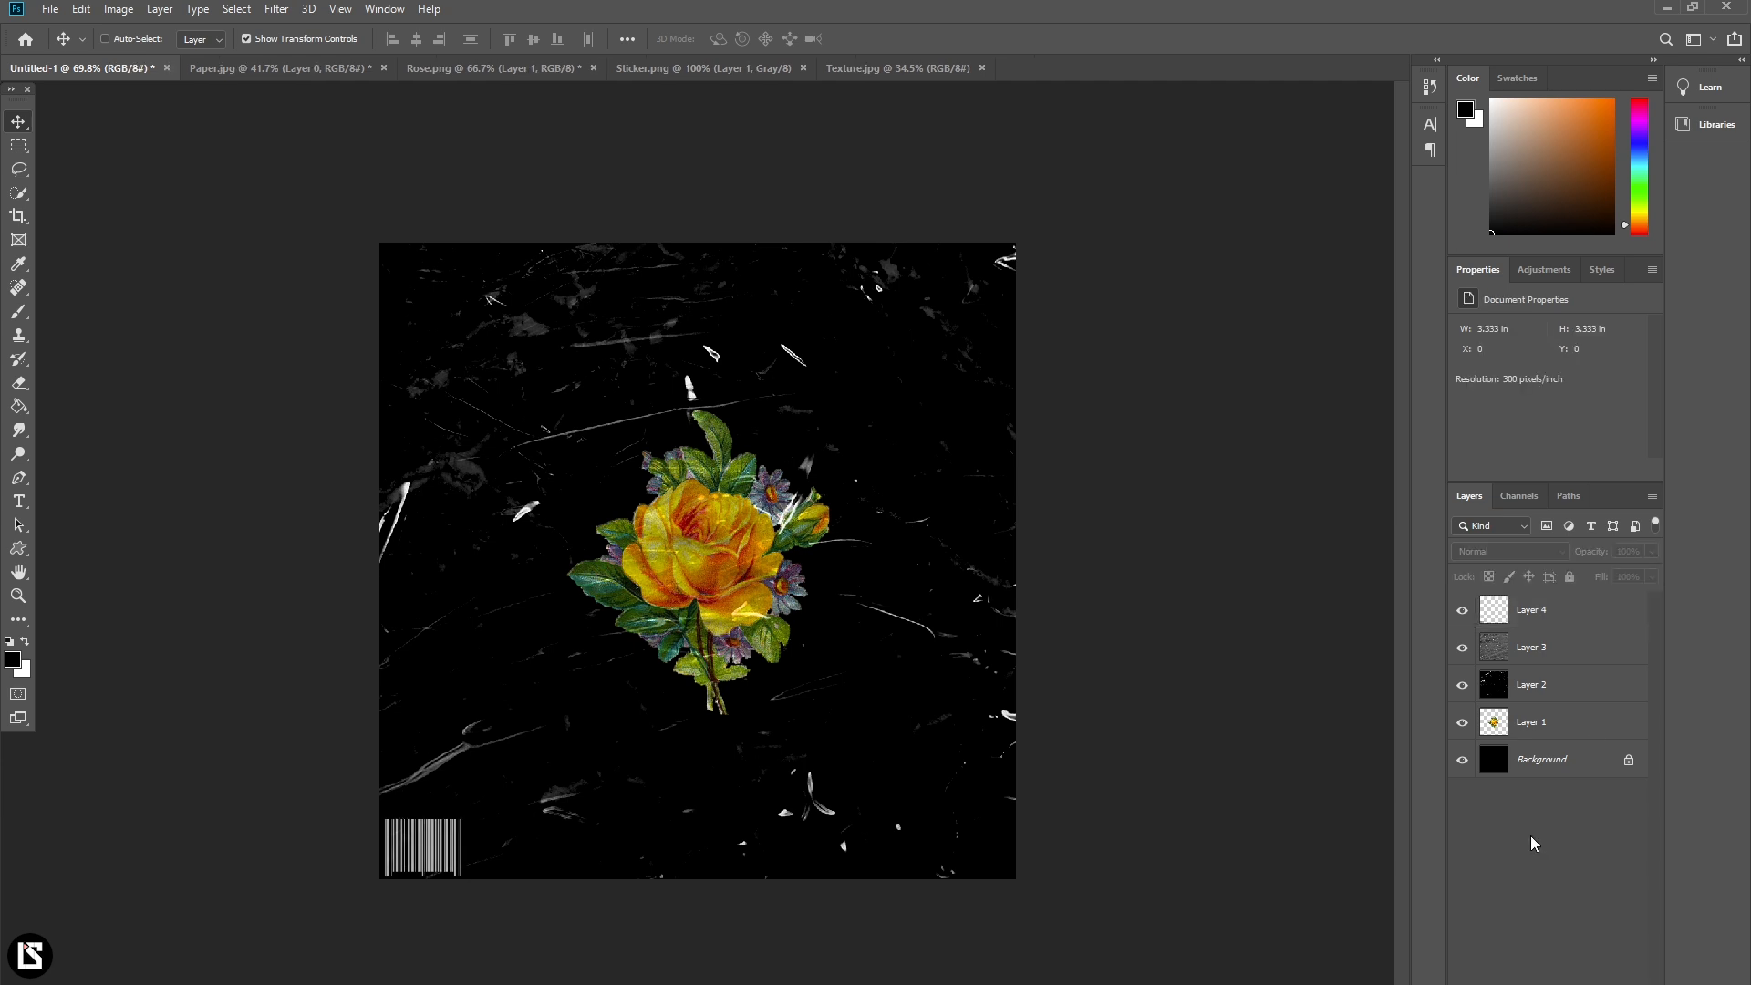
- Add a centred text box reading "PEACE" in 38.95 pt Microsoft Sans Serif across the lower part of the cover
scroll(992, 809, "down", 2)
scroll(992, 809, "up", 2)
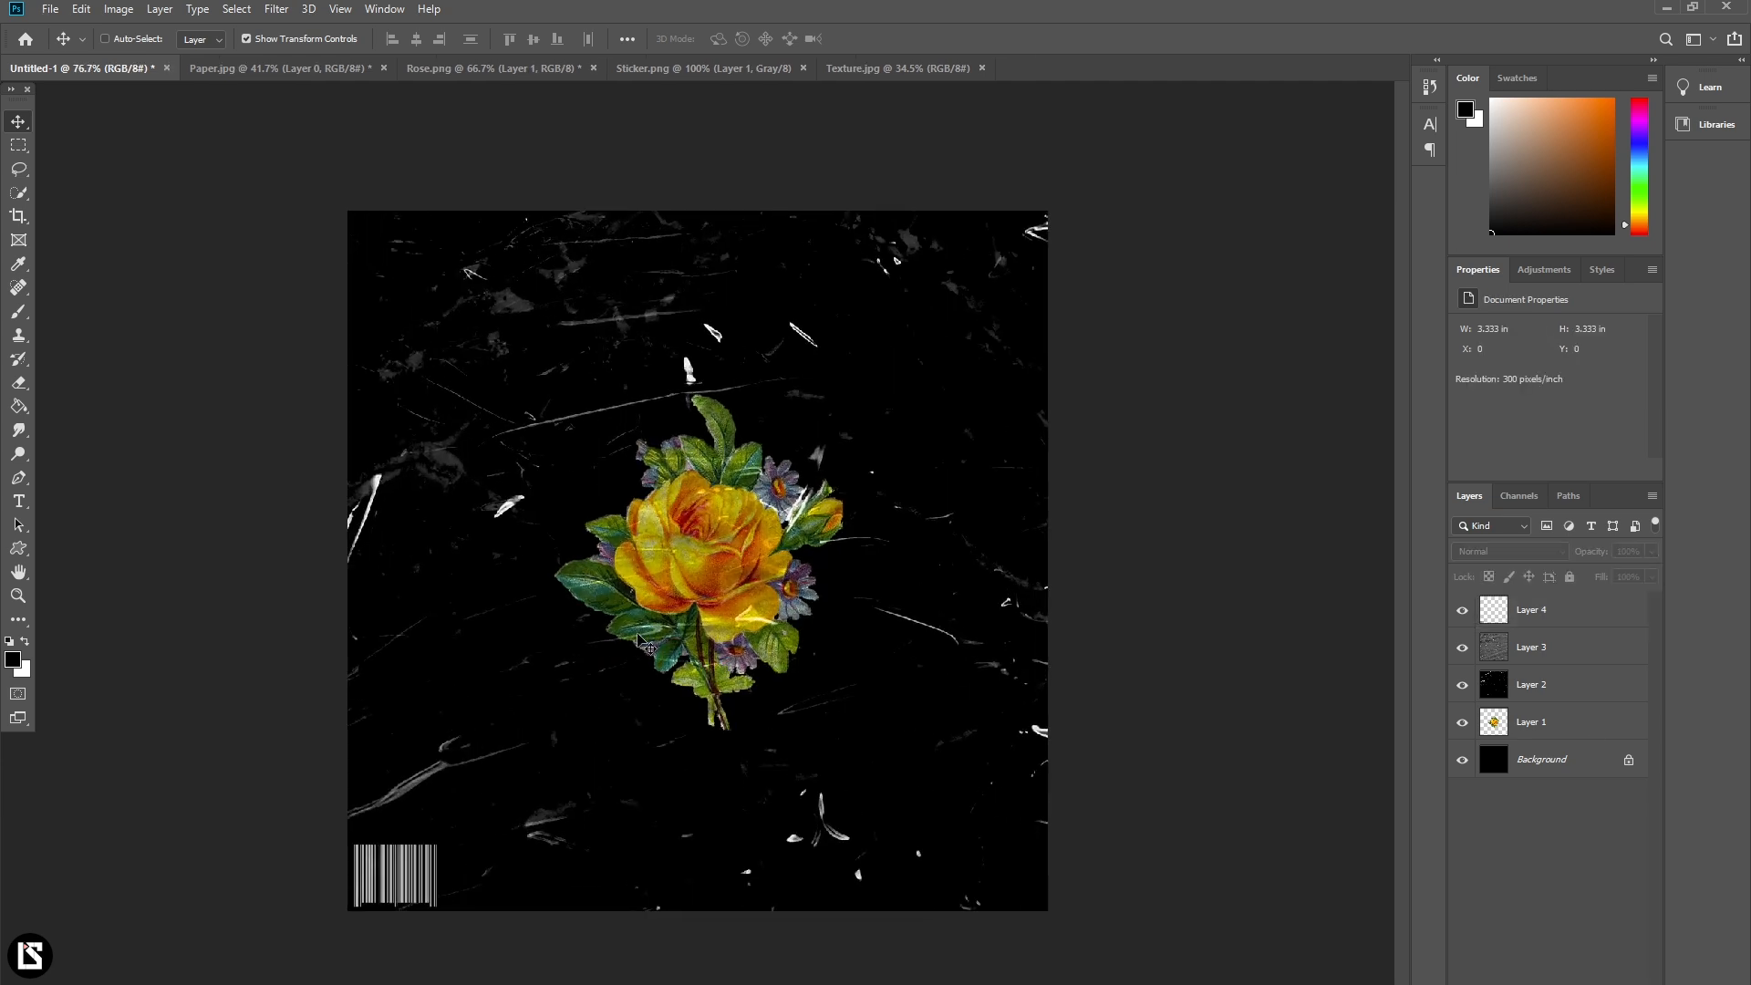
left_click(19, 502)
left_click_drag(495, 672, 974, 829)
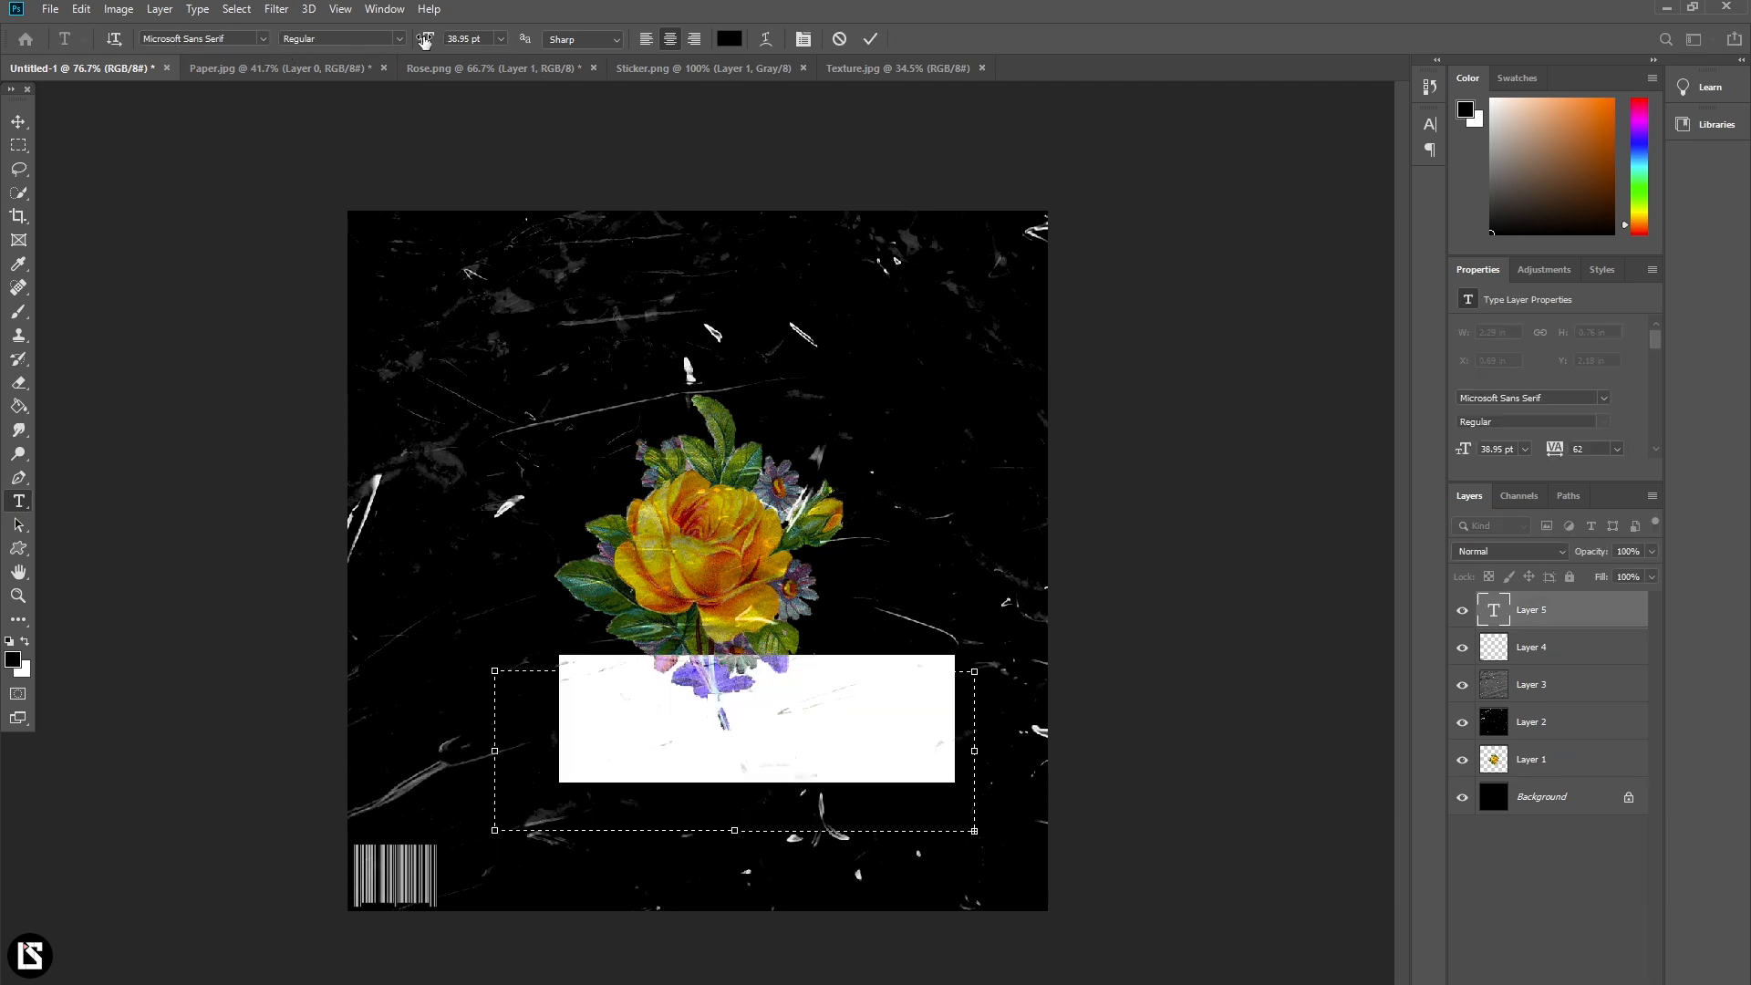
type("PEACE")
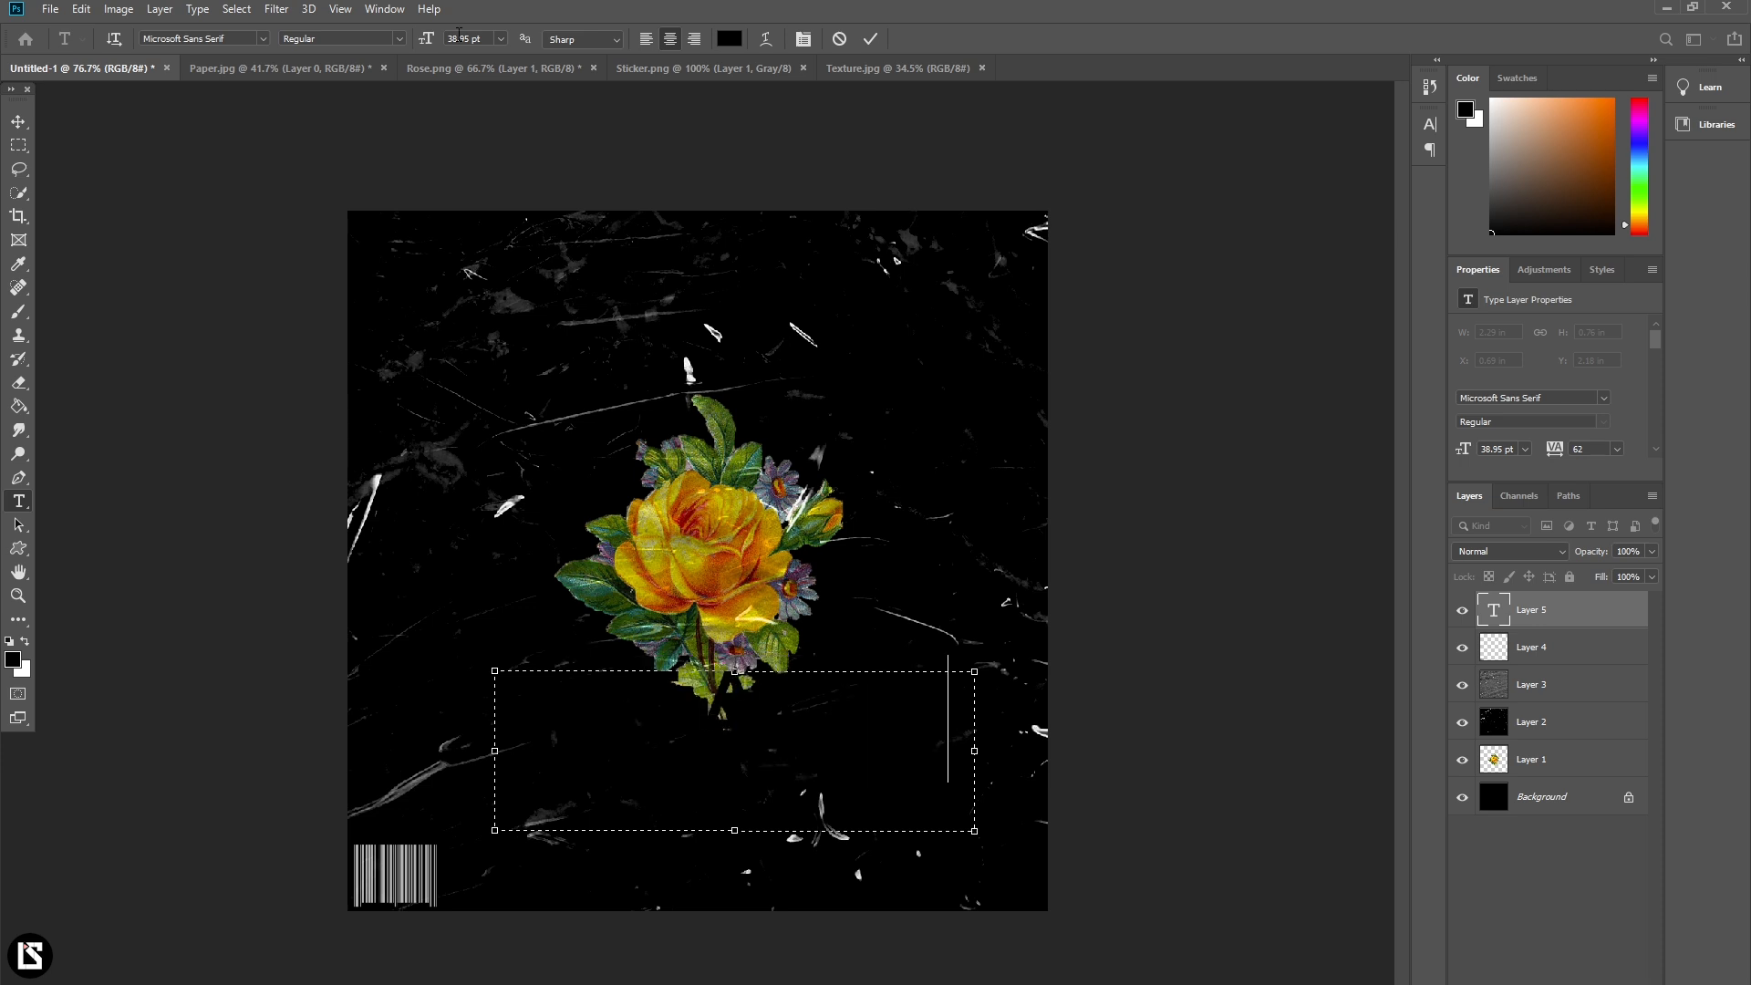
- Change the color of the whole PEACE text to white and commit it
key("ctrl+a")
left_click(729, 39)
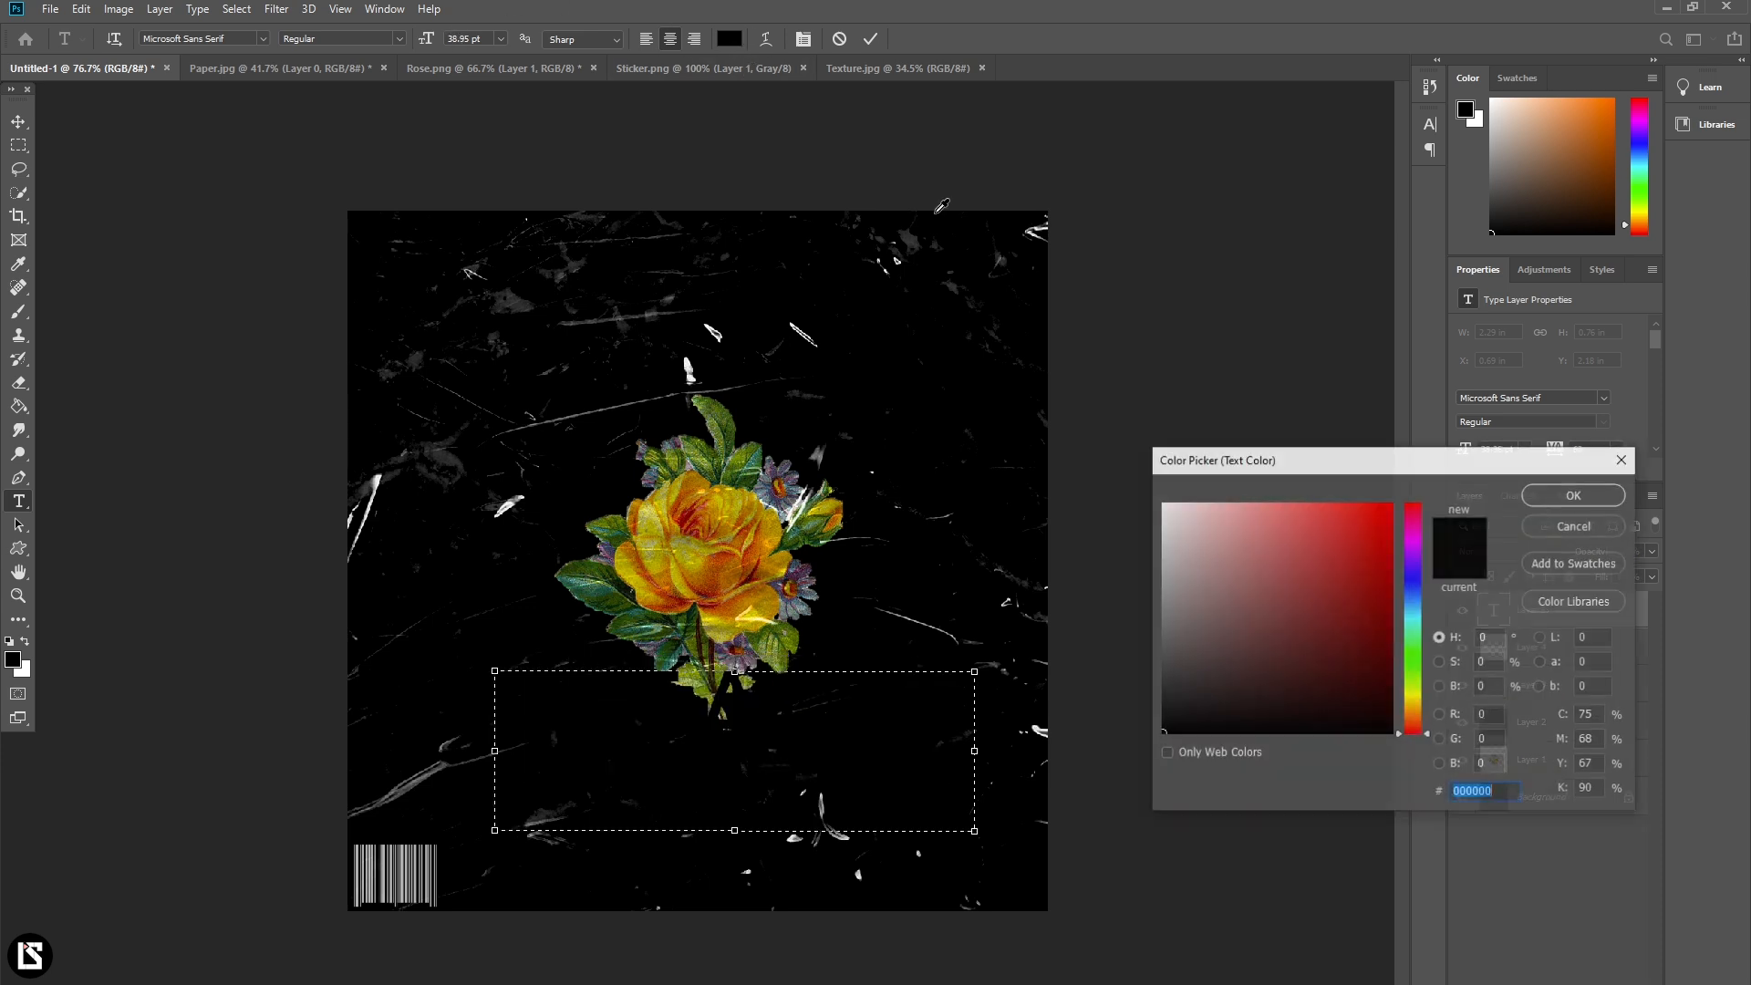
left_click(1164, 503)
left_click(1612, 497)
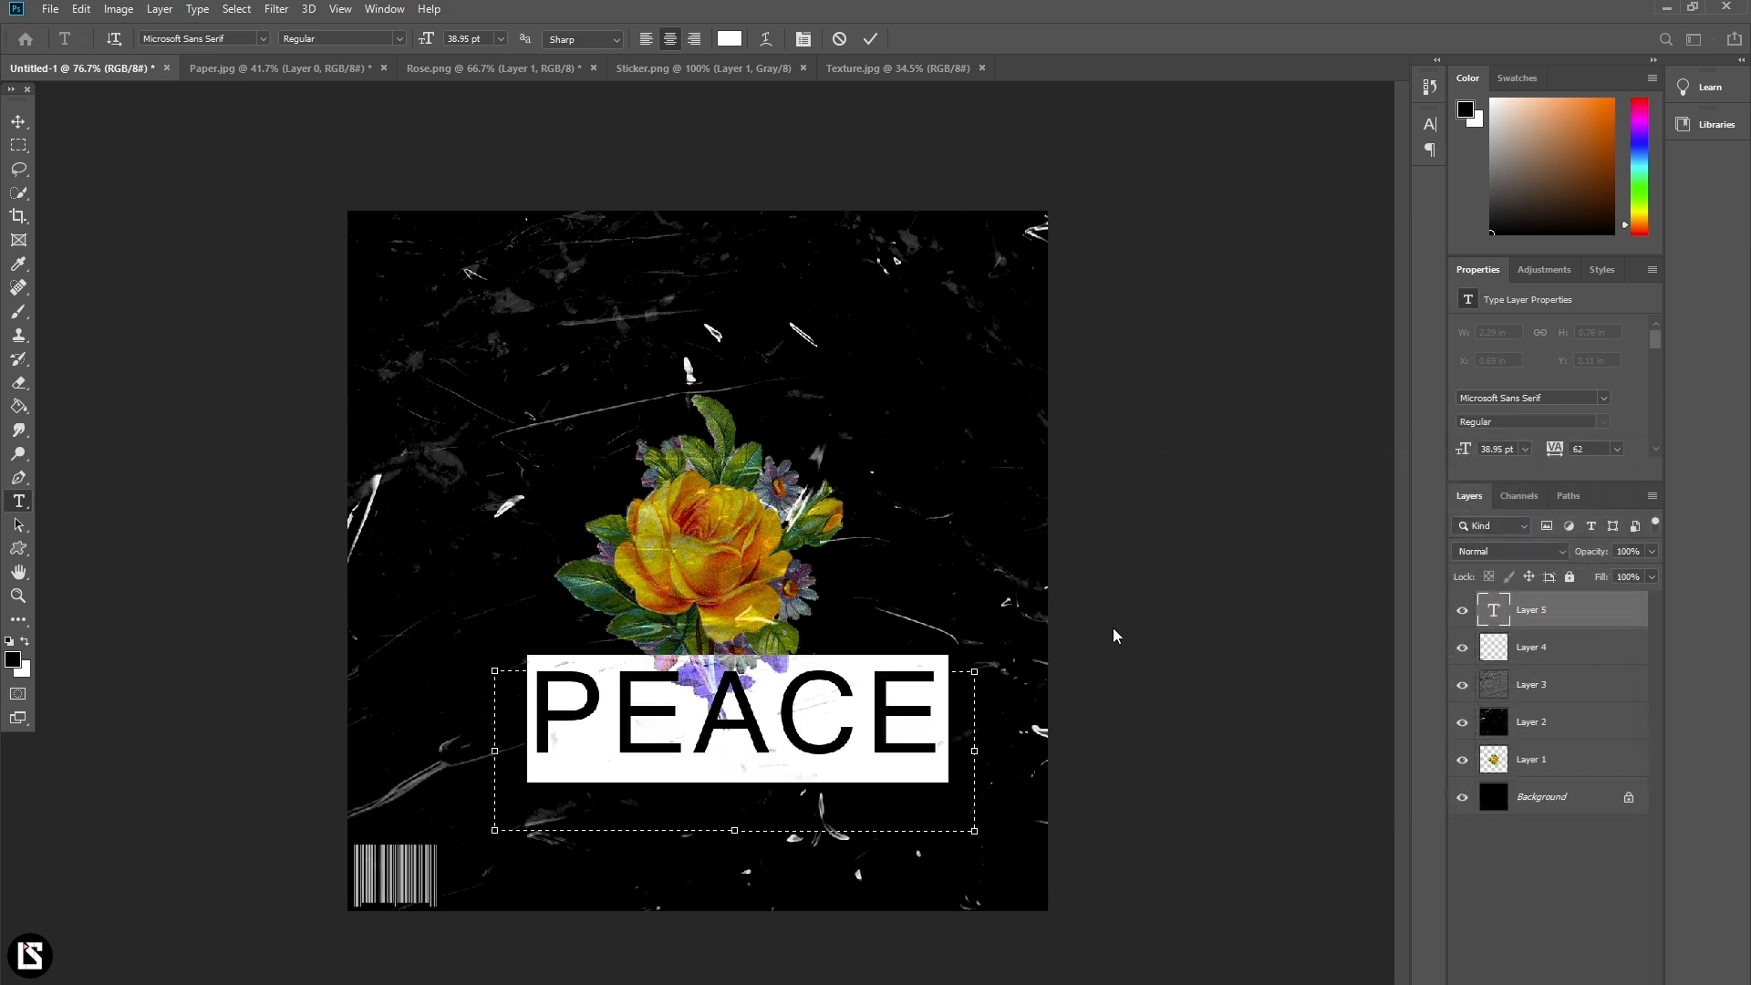
left_click(870, 39)
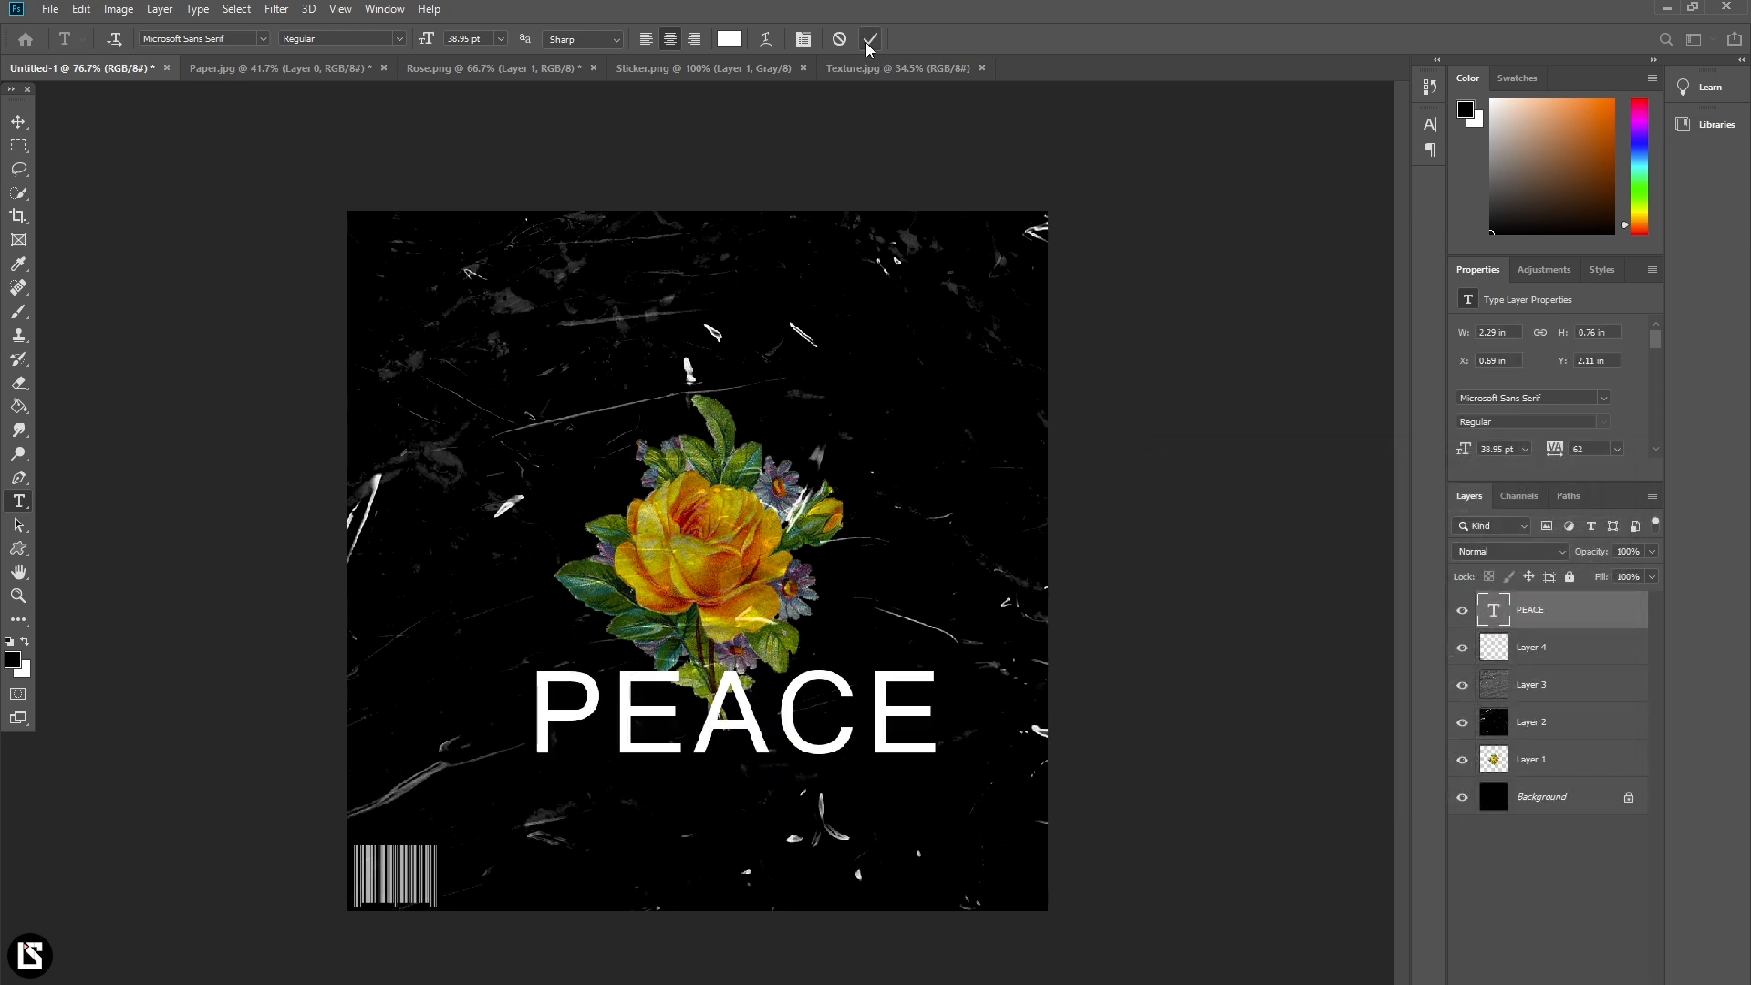
- Scale the PEACE text to about 34.5% beneath the rose stem and shift it slightly upward together with the rose layer
left_click(18, 121)
left_click_drag(949, 748, 693, 772)
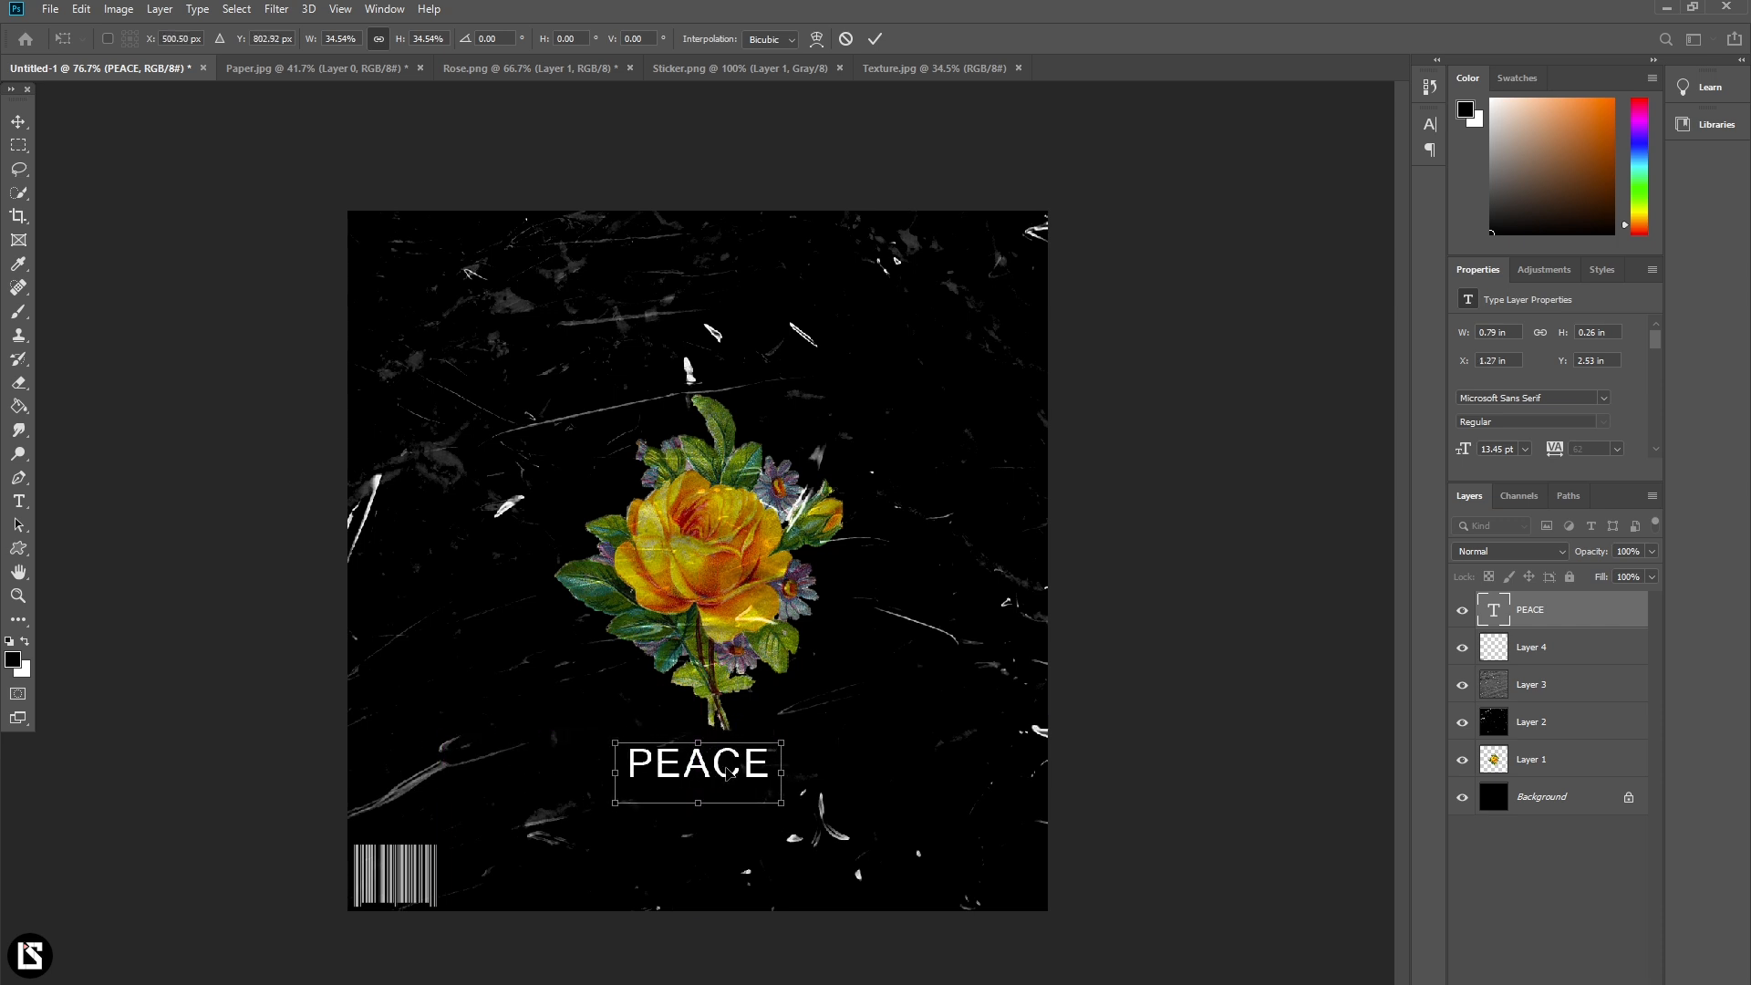
left_click(1550, 759, "ctrl")
left_click_drag(768, 577, 766, 539)
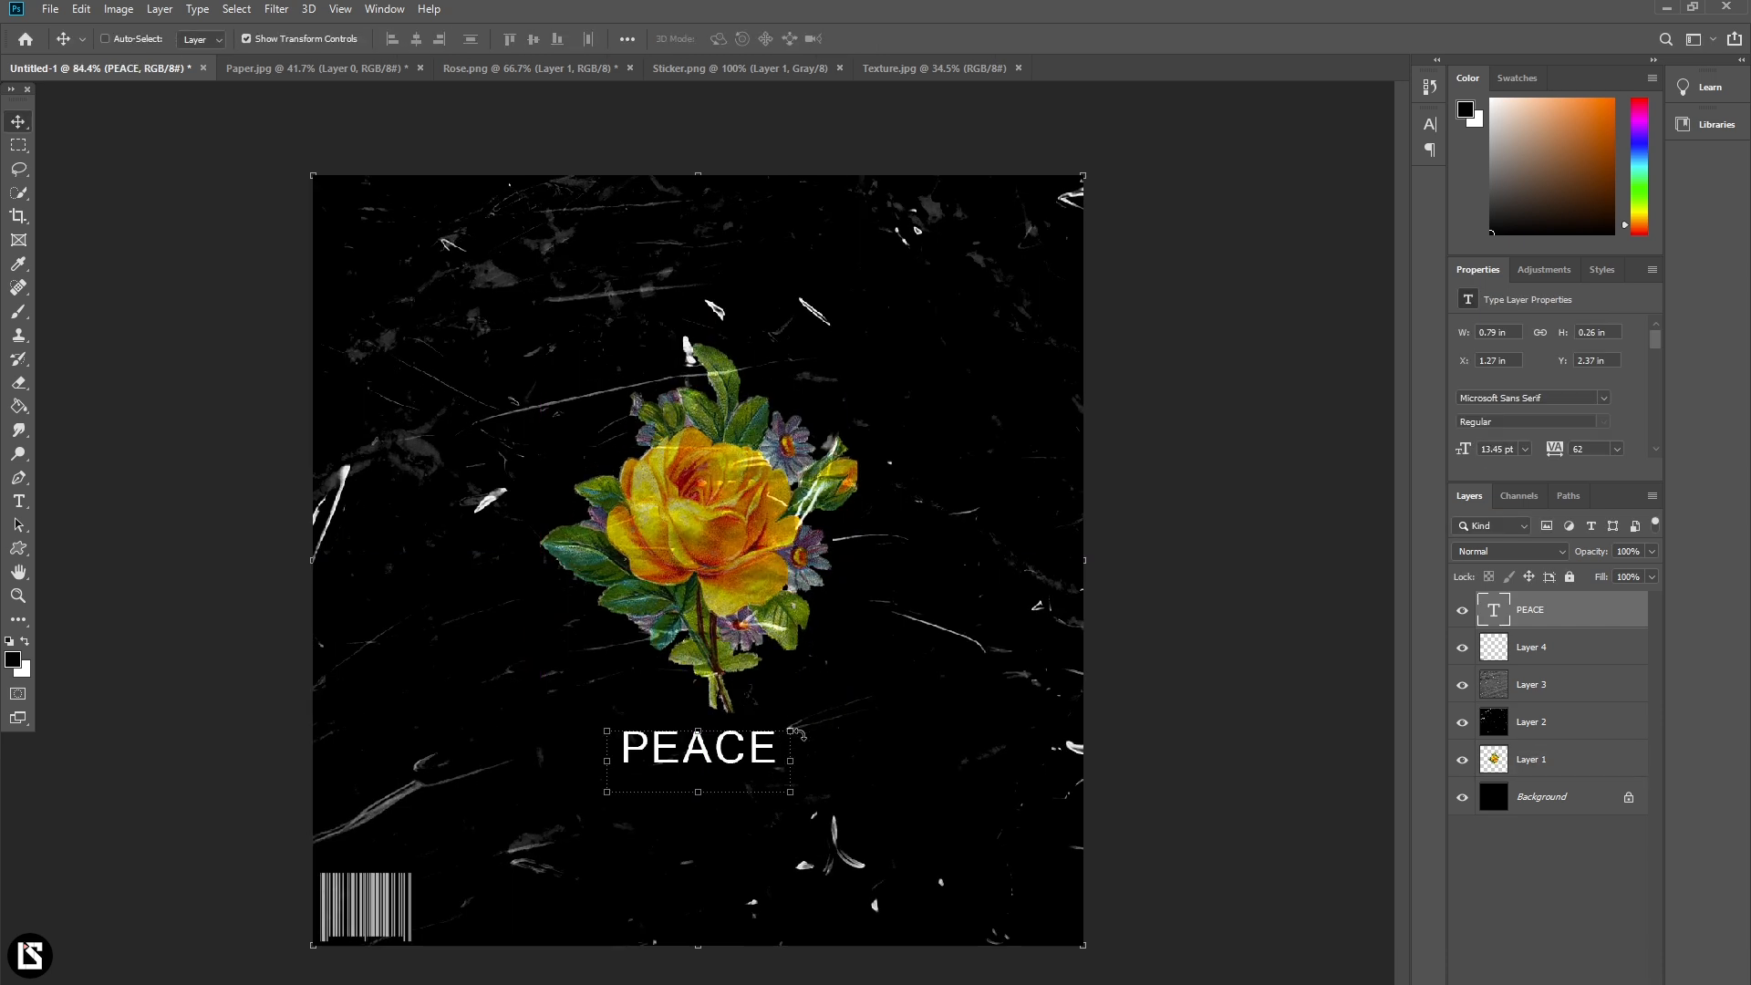
- Reduce the PEACE text to about 10.7 pt, centred just below the rose stem, and end it with a period
left_click_drag(798, 732, 752, 760)
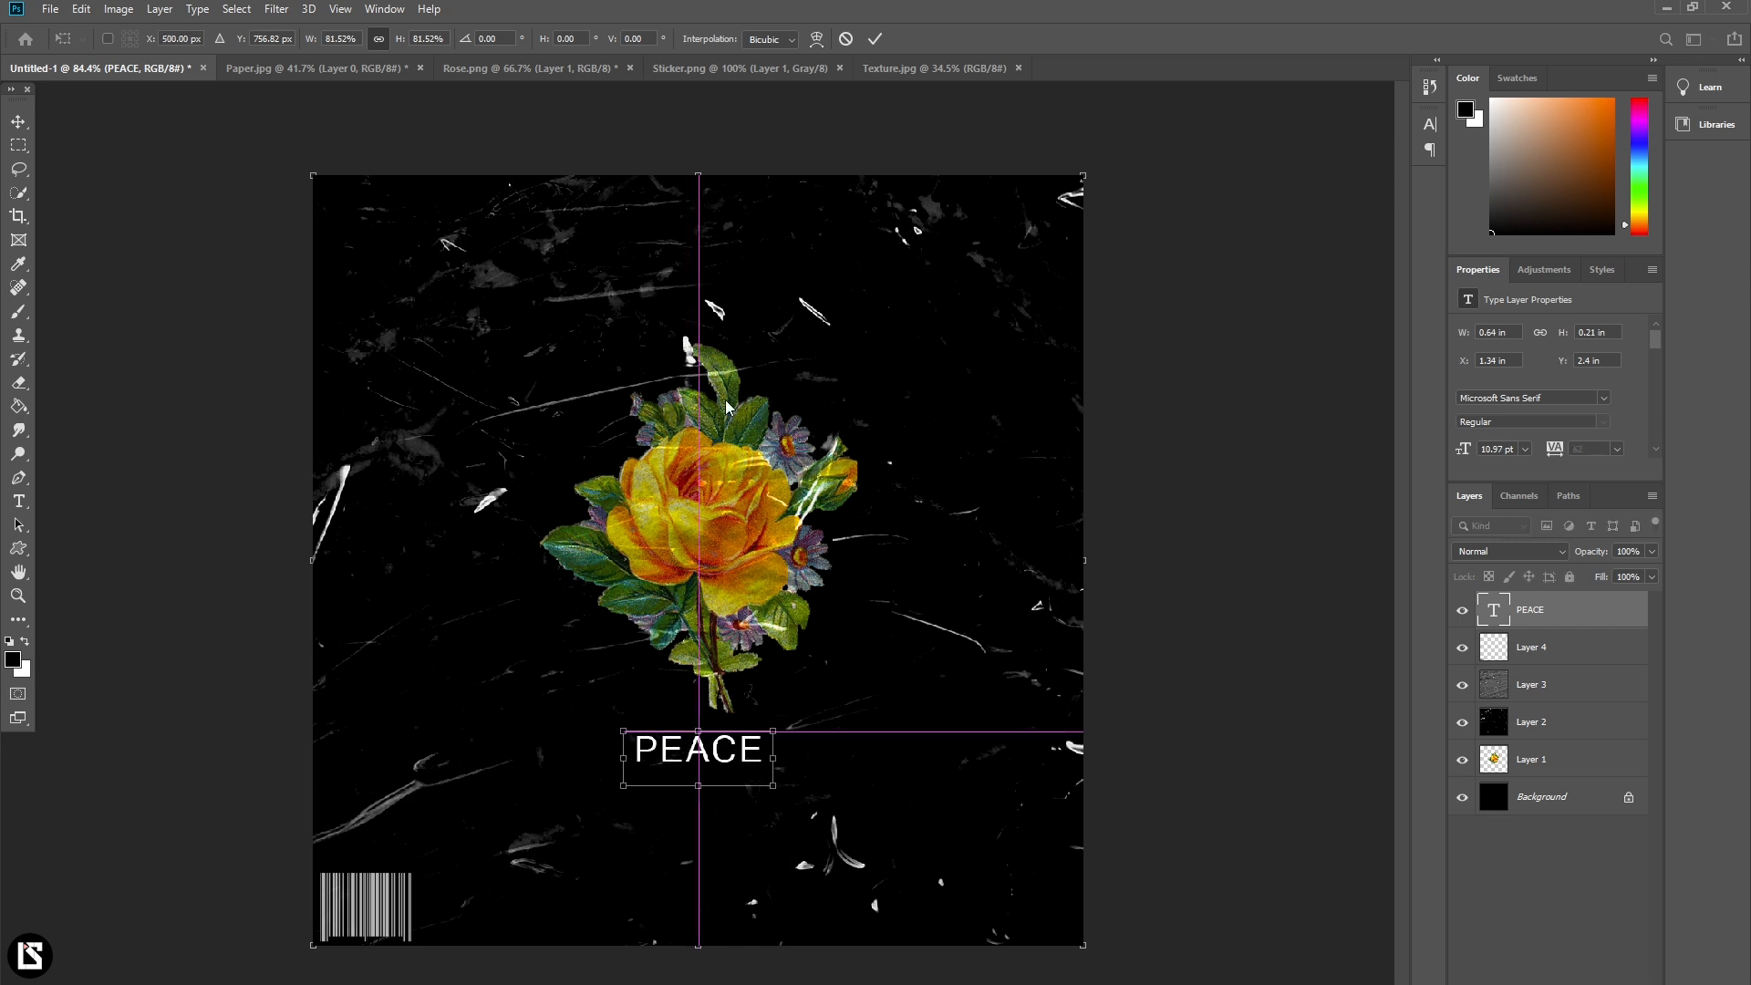
left_click(874, 38)
key("ctrl+t")
left_click_drag(772, 759, 750, 773)
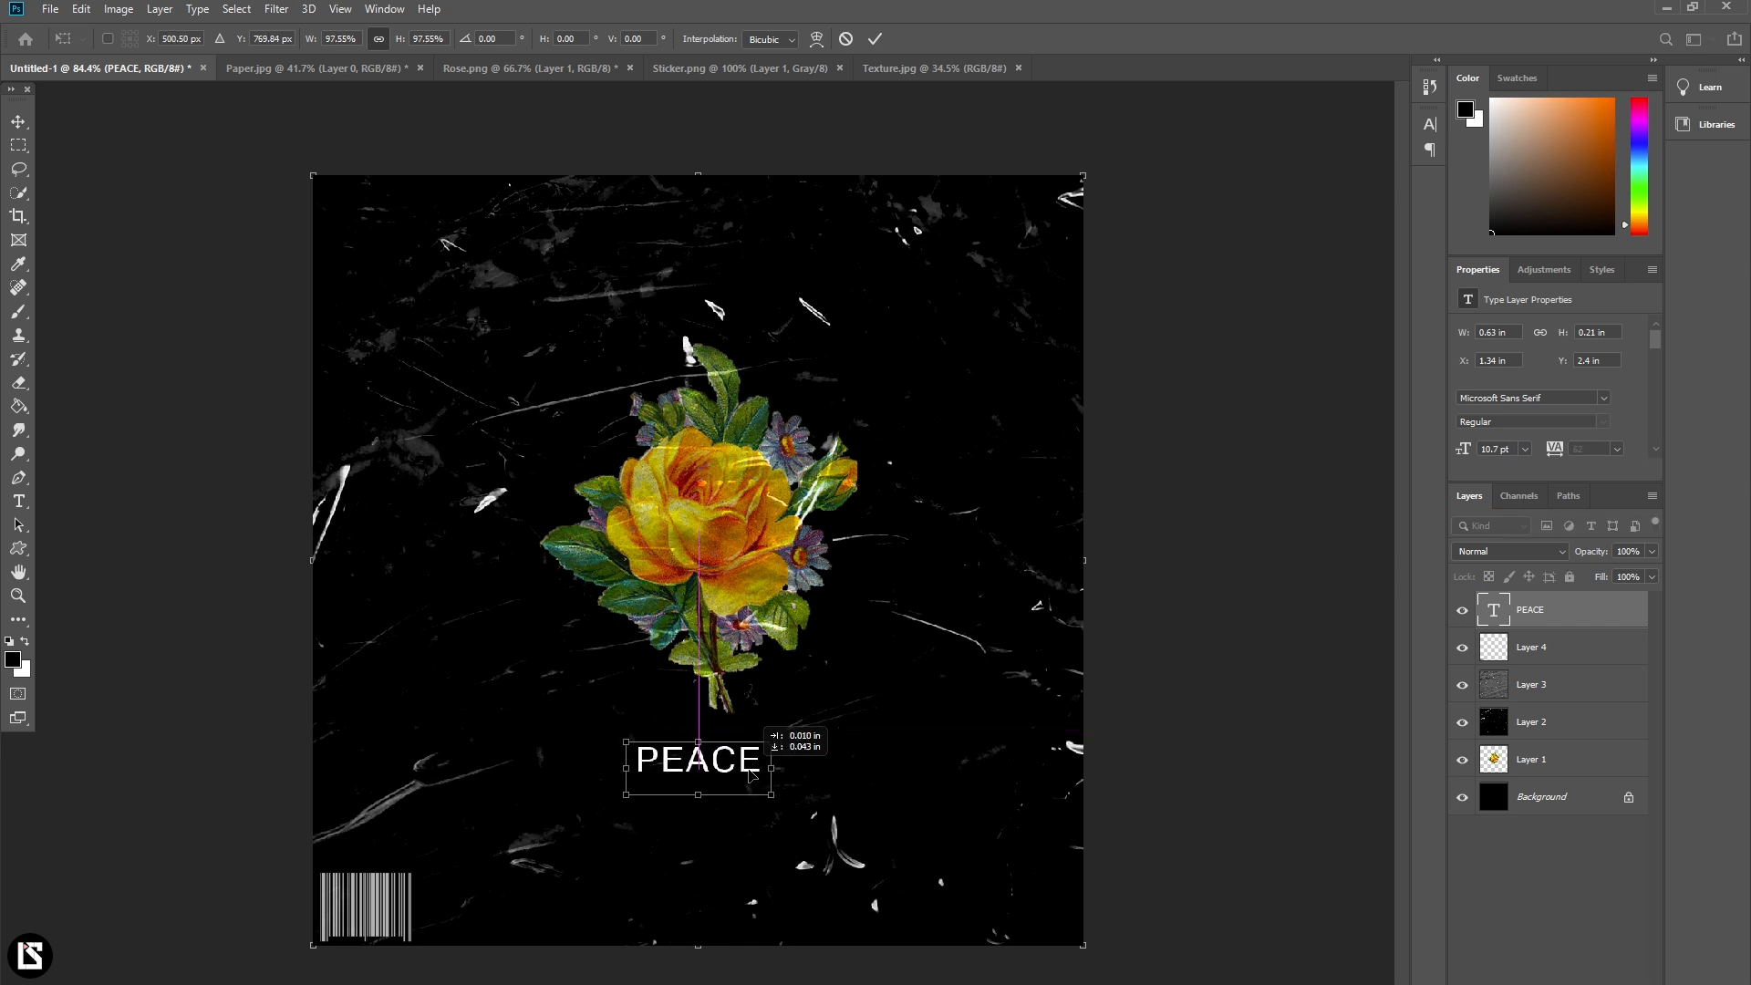
left_click(875, 39)
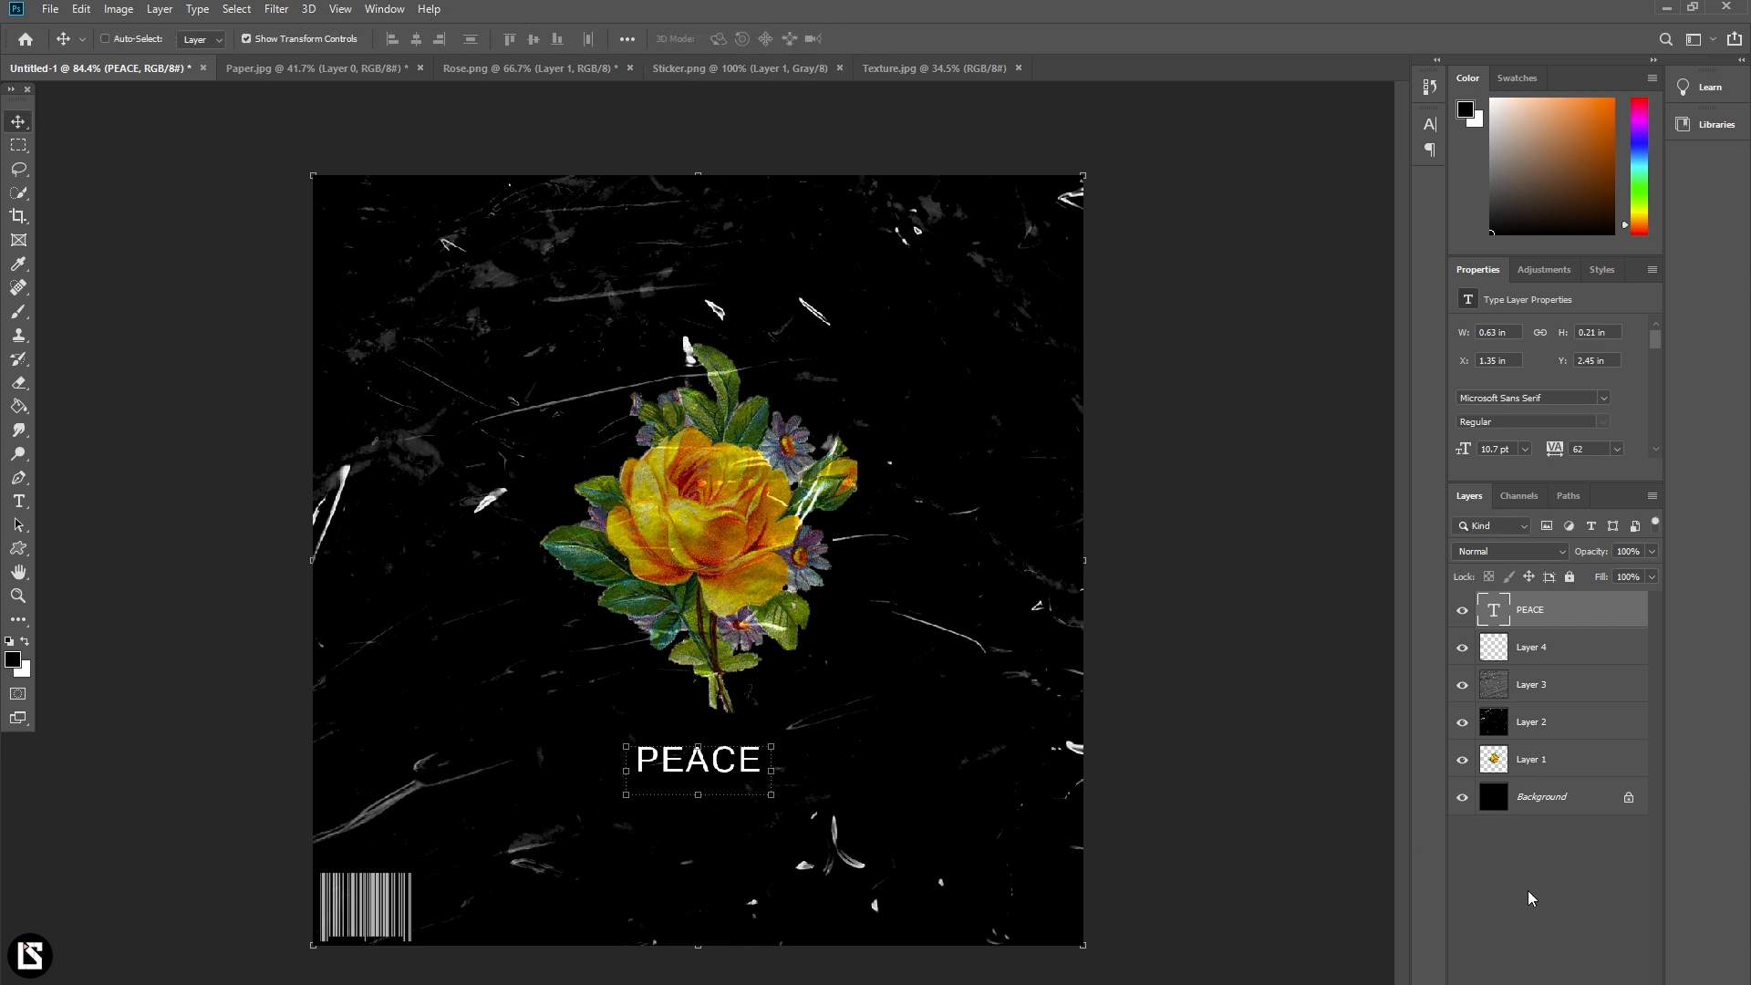
left_click(1526, 890)
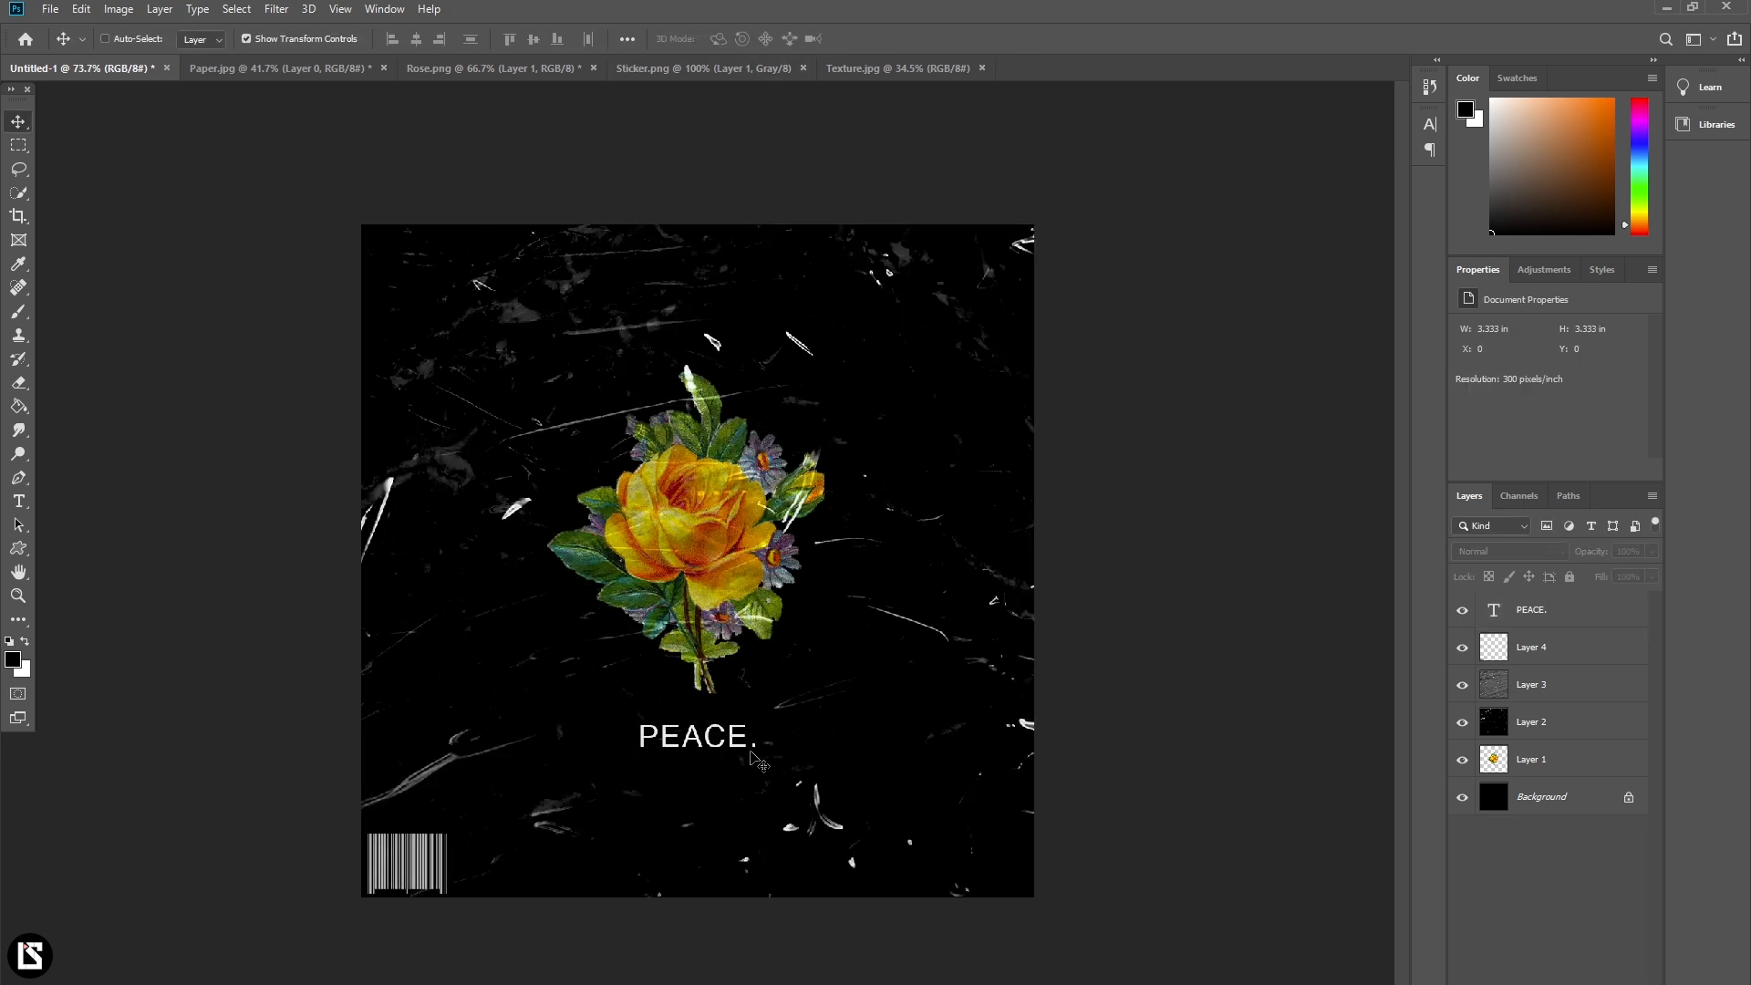
- Move the PEACE. text layer between Layer 2 and the rose layer and set its opacity to 88%
scroll(706, 751, "down", 8)
scroll(698, 759, "up", 7)
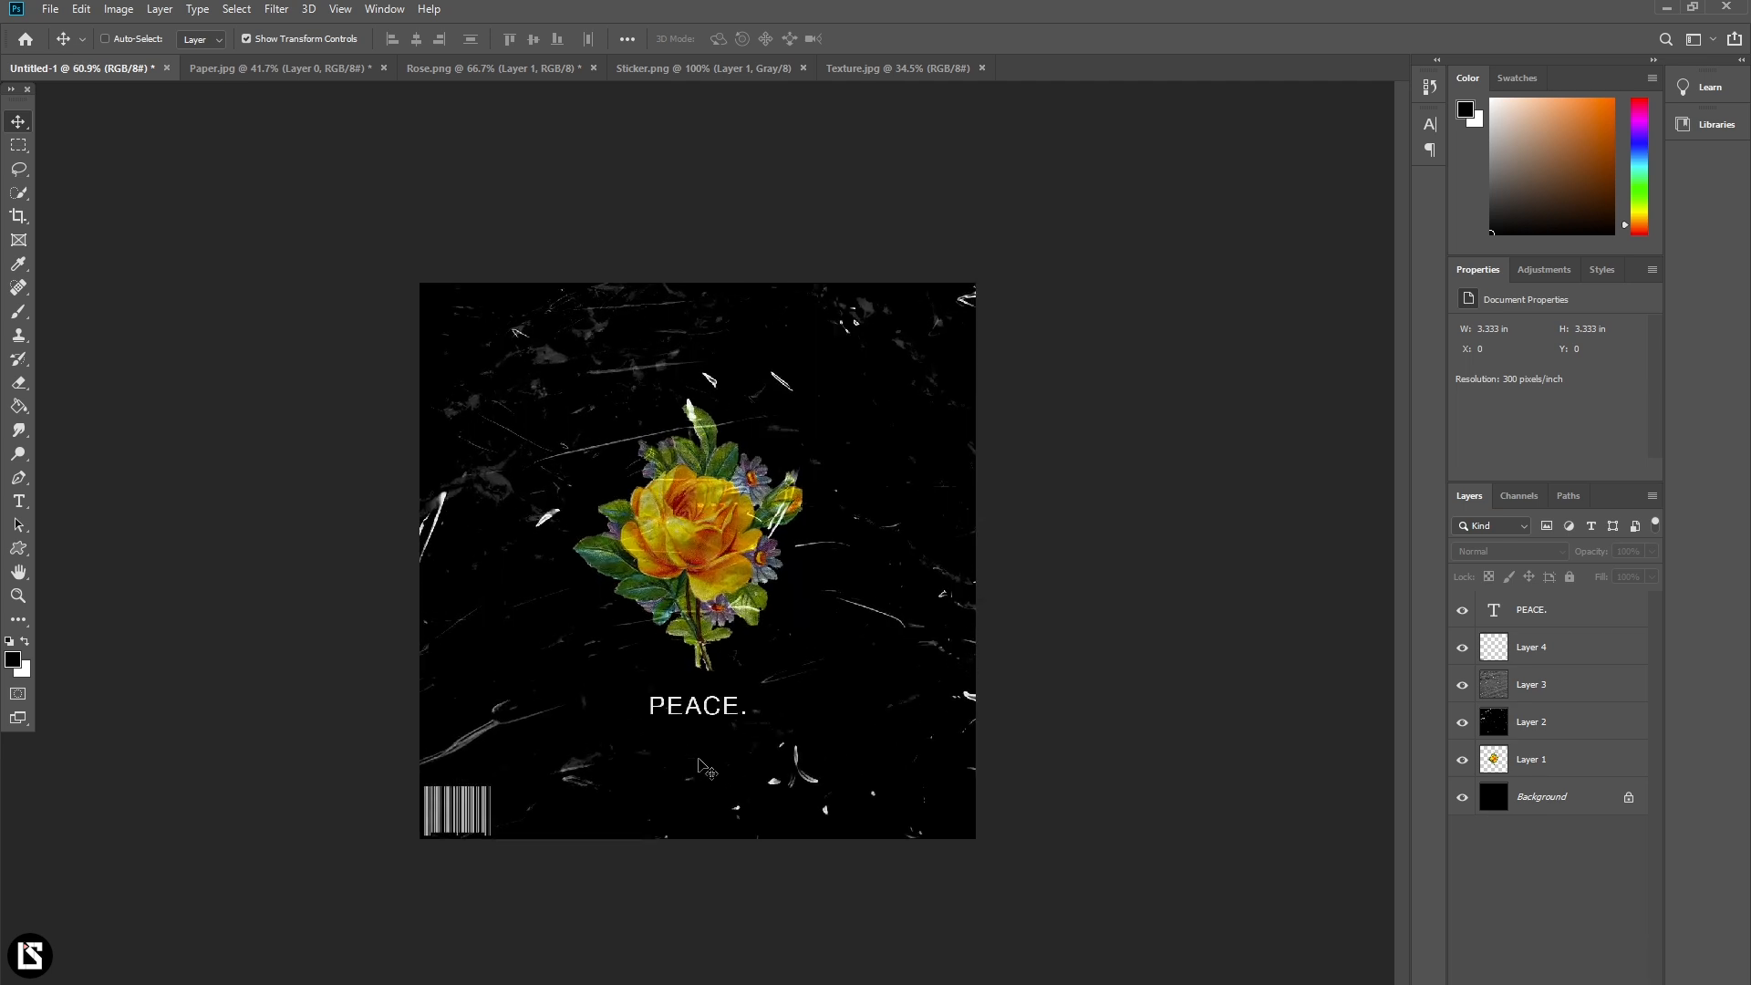
left_click_drag(1556, 614, 1575, 729)
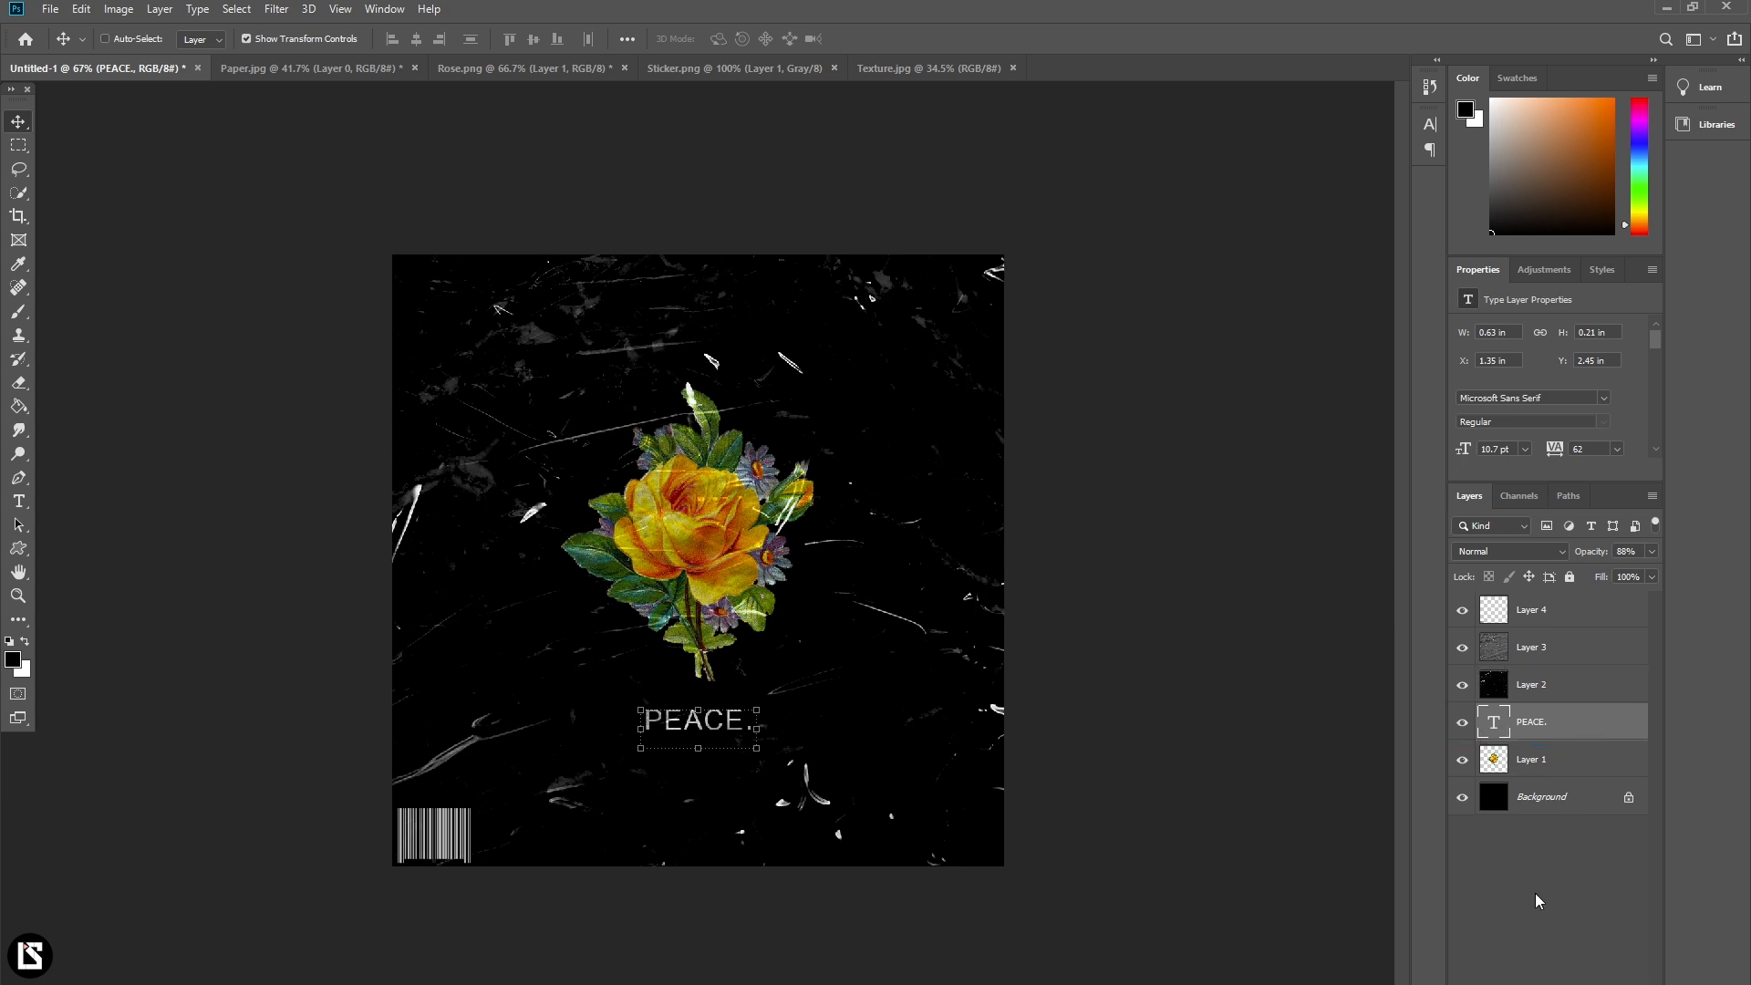
left_click(1536, 947)
- Examine how the texture layers show over the PEACE. lettering and across the whole cover
scroll(880, 716, "down", 2)
scroll(876, 730, "up", 4)
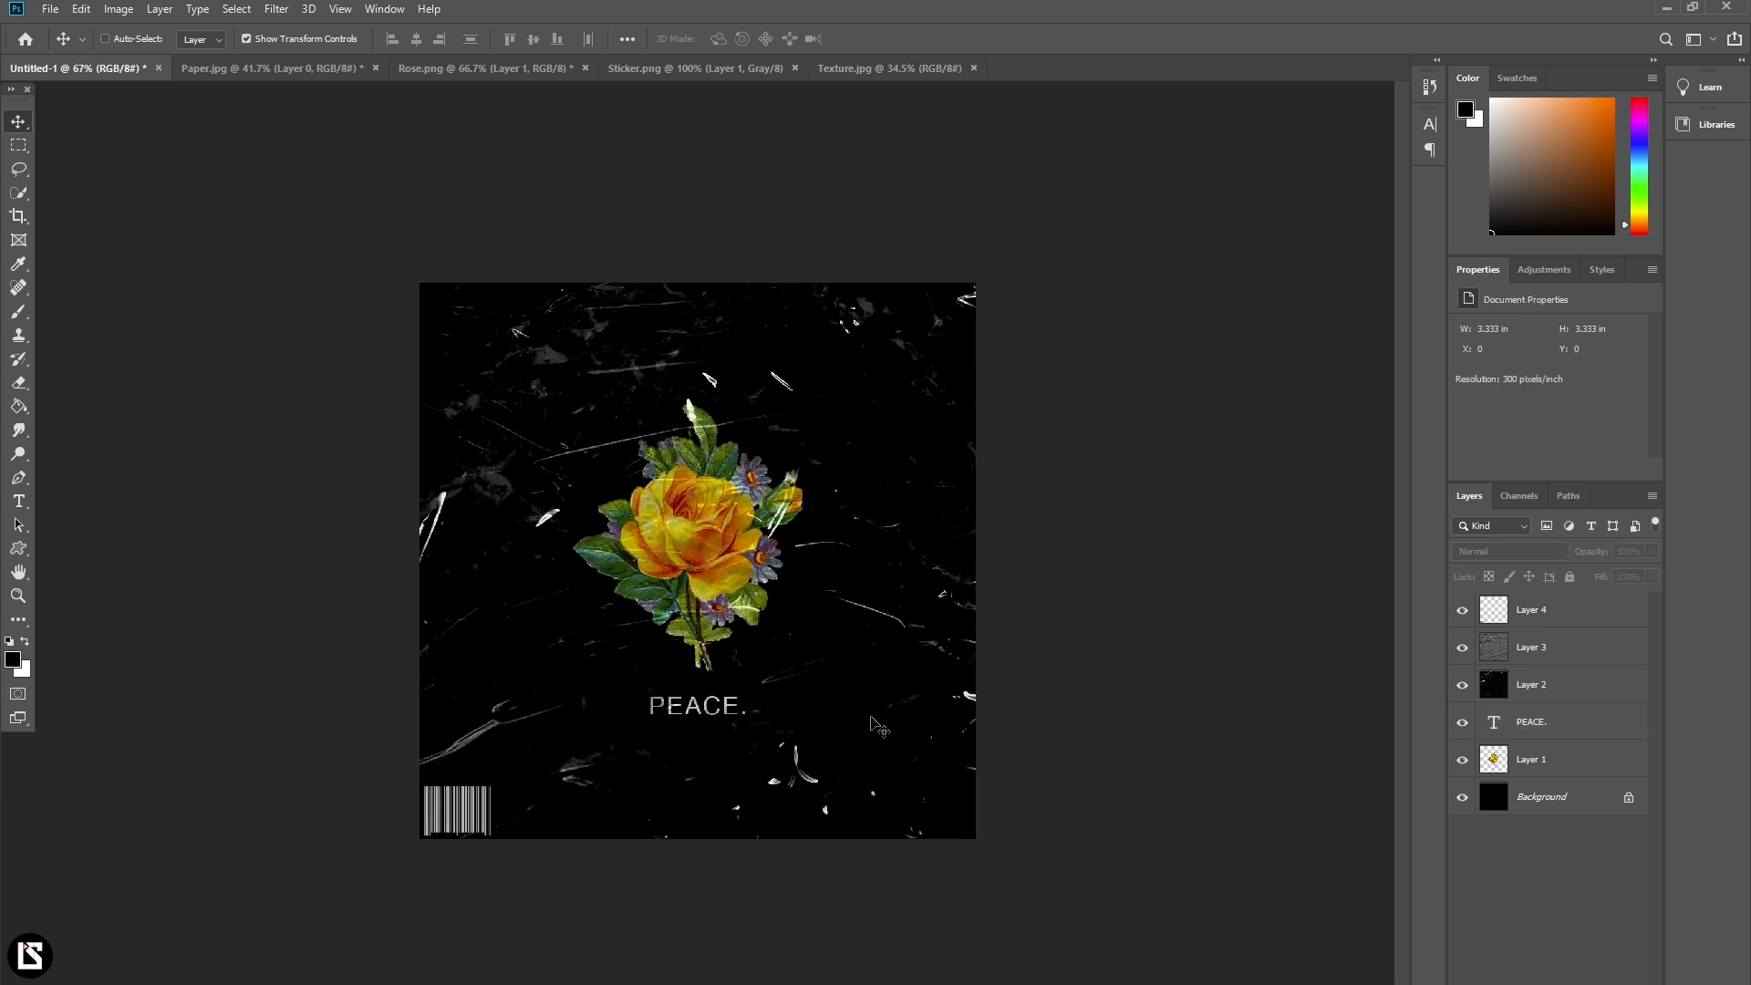
scroll(793, 778, "up", 3)
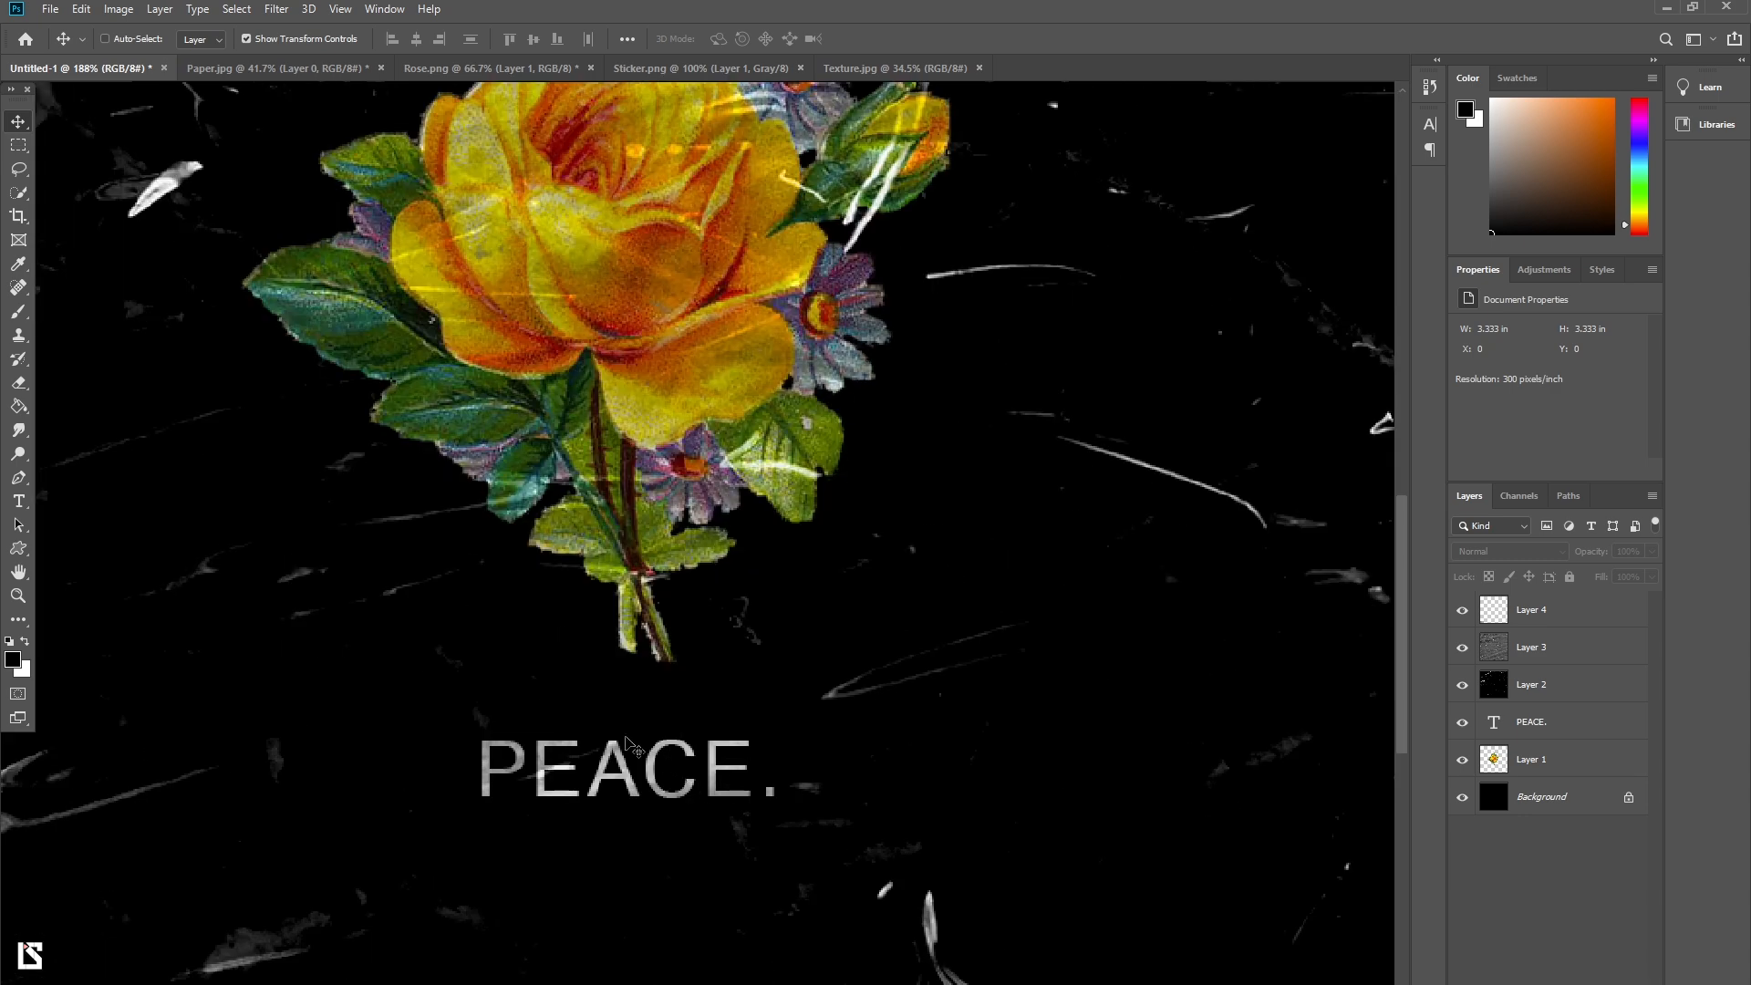
scroll(621, 744, "down", 3)
scroll(621, 744, "down", 1)
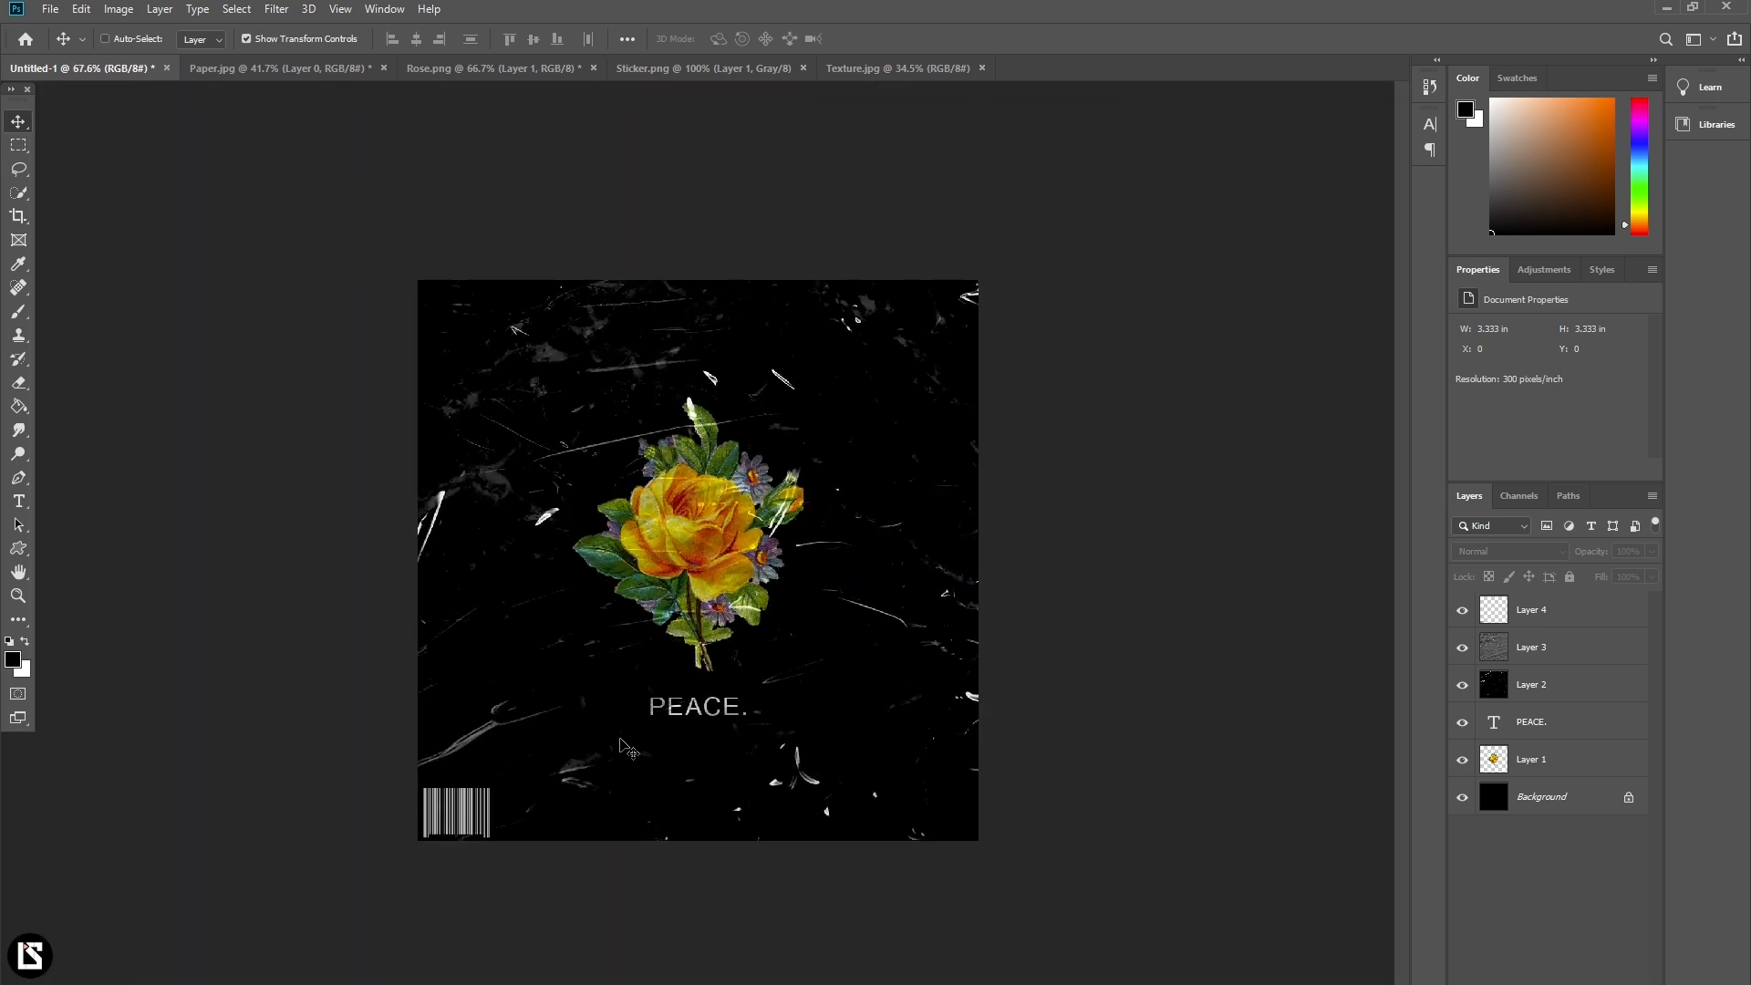
scroll(621, 743, "up", 2)
scroll(1582, 737, "down", 2)
- Reposition the paper overlay (Layer 3) slightly over the cover artwork
left_click(1576, 651)
left_click_drag(1092, 421, 1020, 383)
left_click(1518, 888)
scroll(1006, 746, "down", 2)
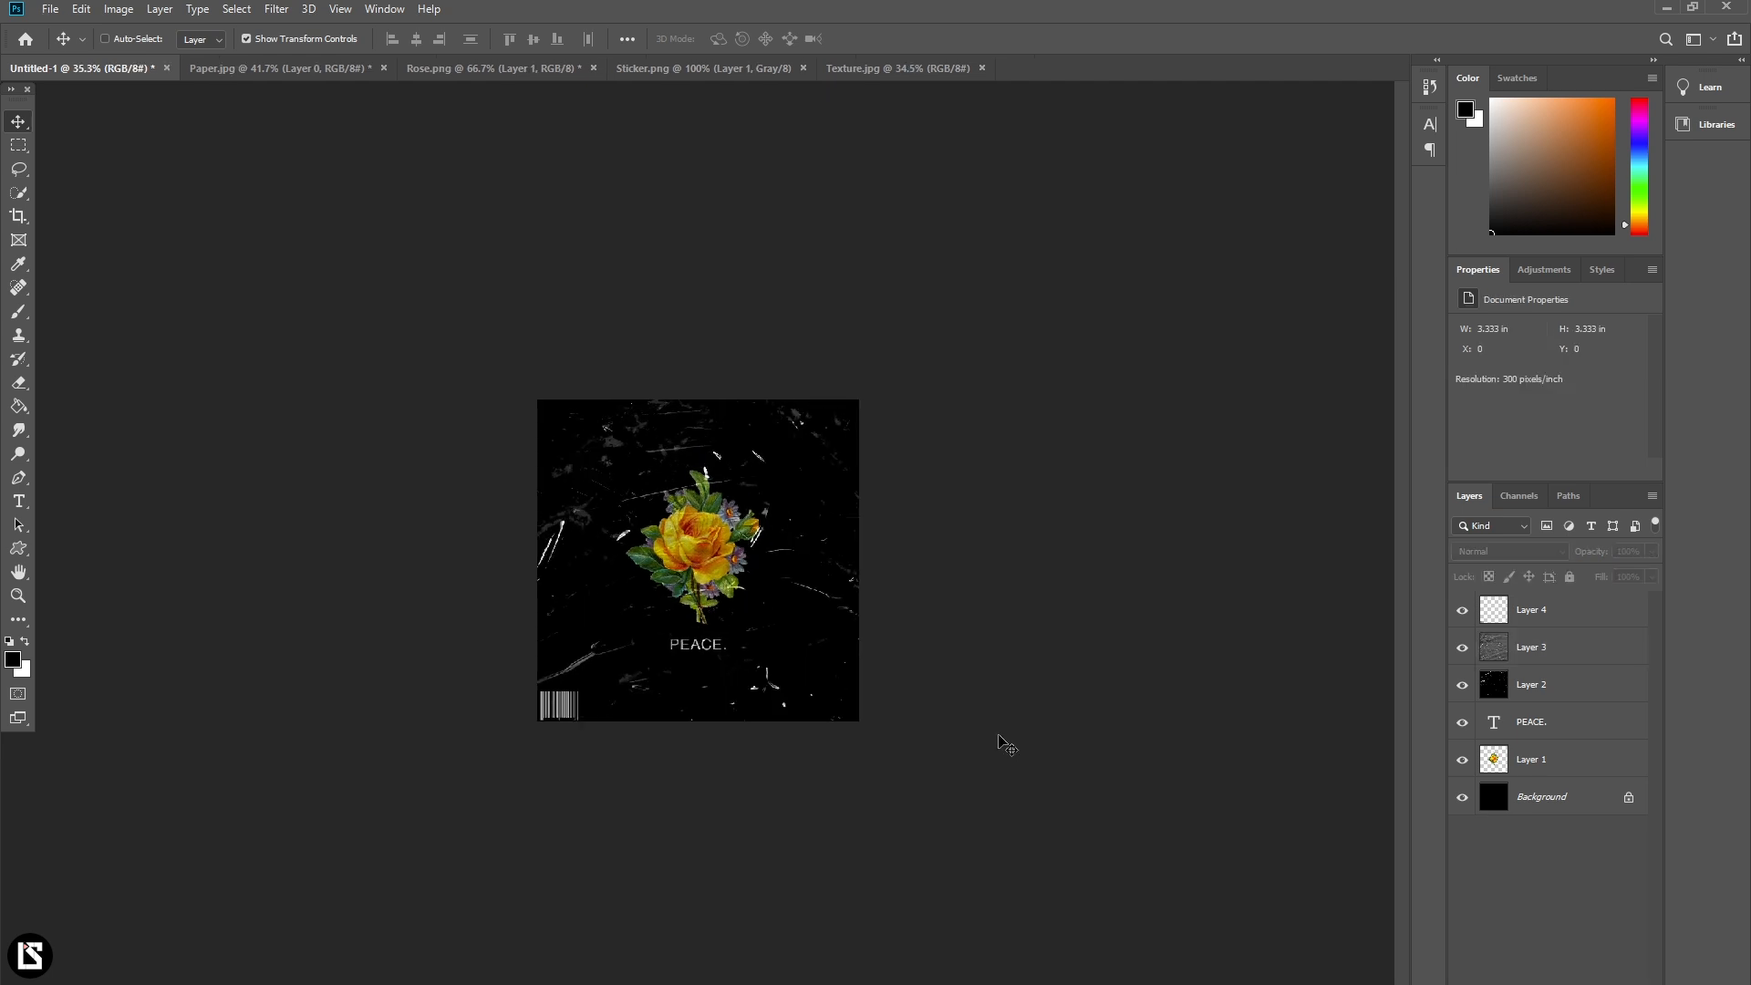
scroll(1006, 746, "up", 3)
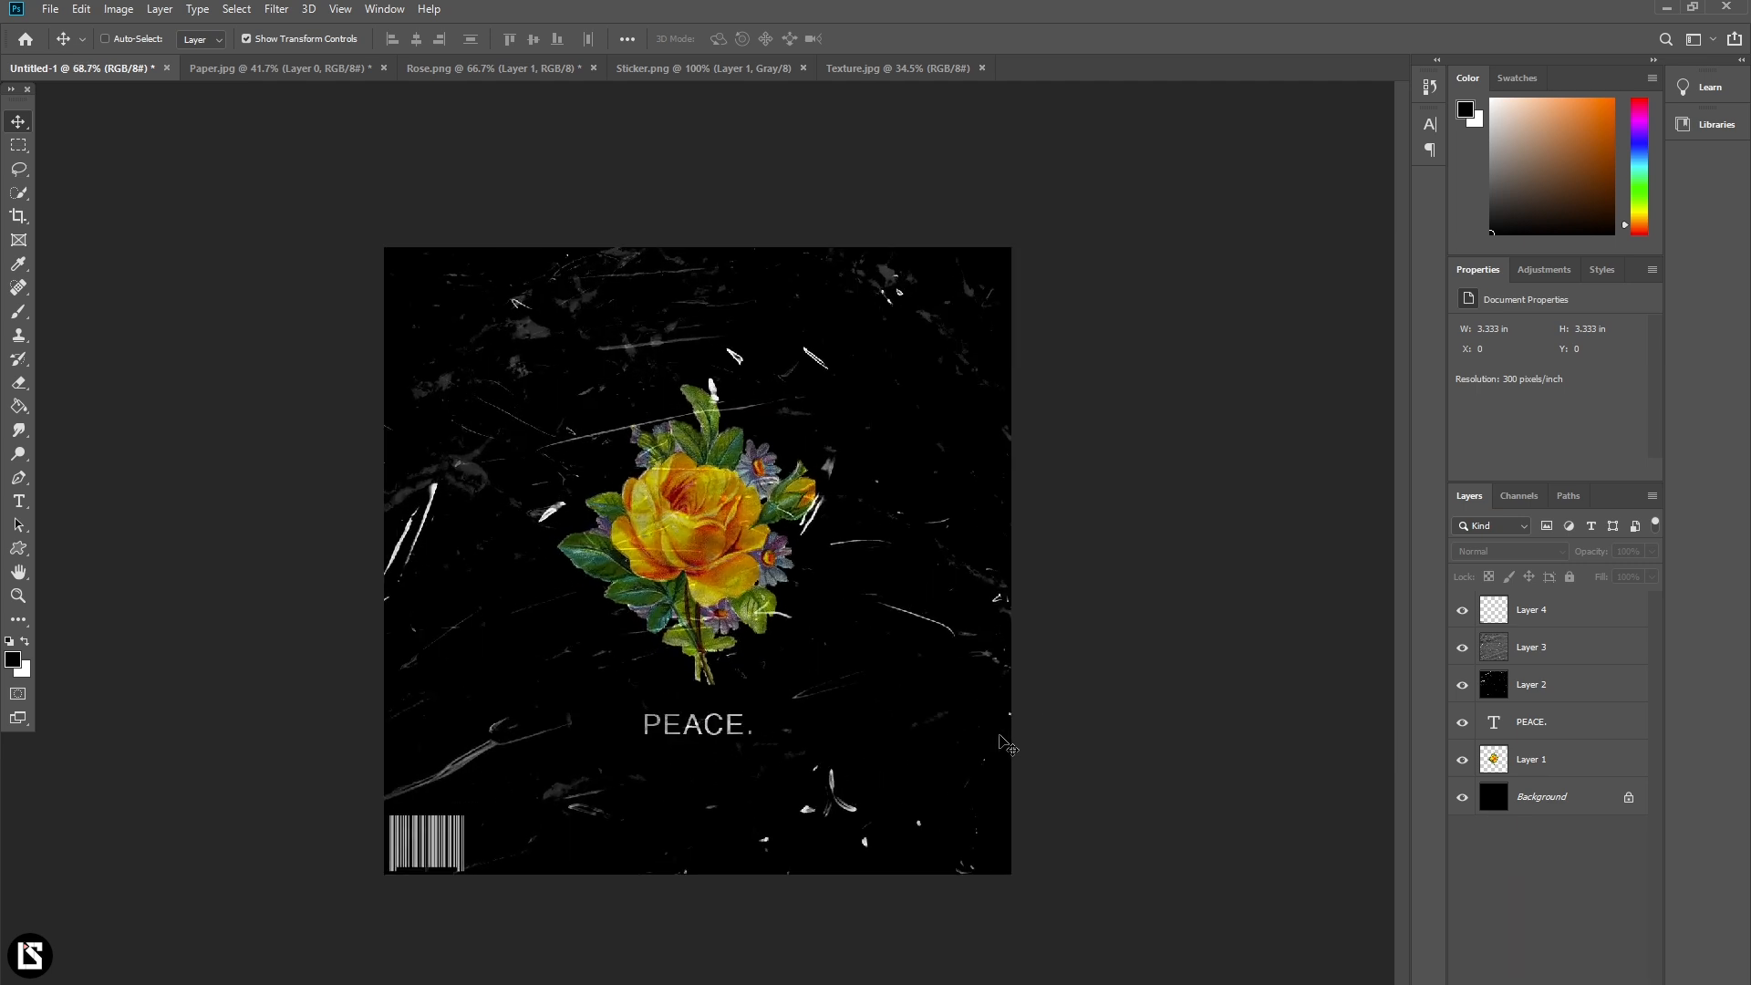
scroll(1007, 746, "down", 1)
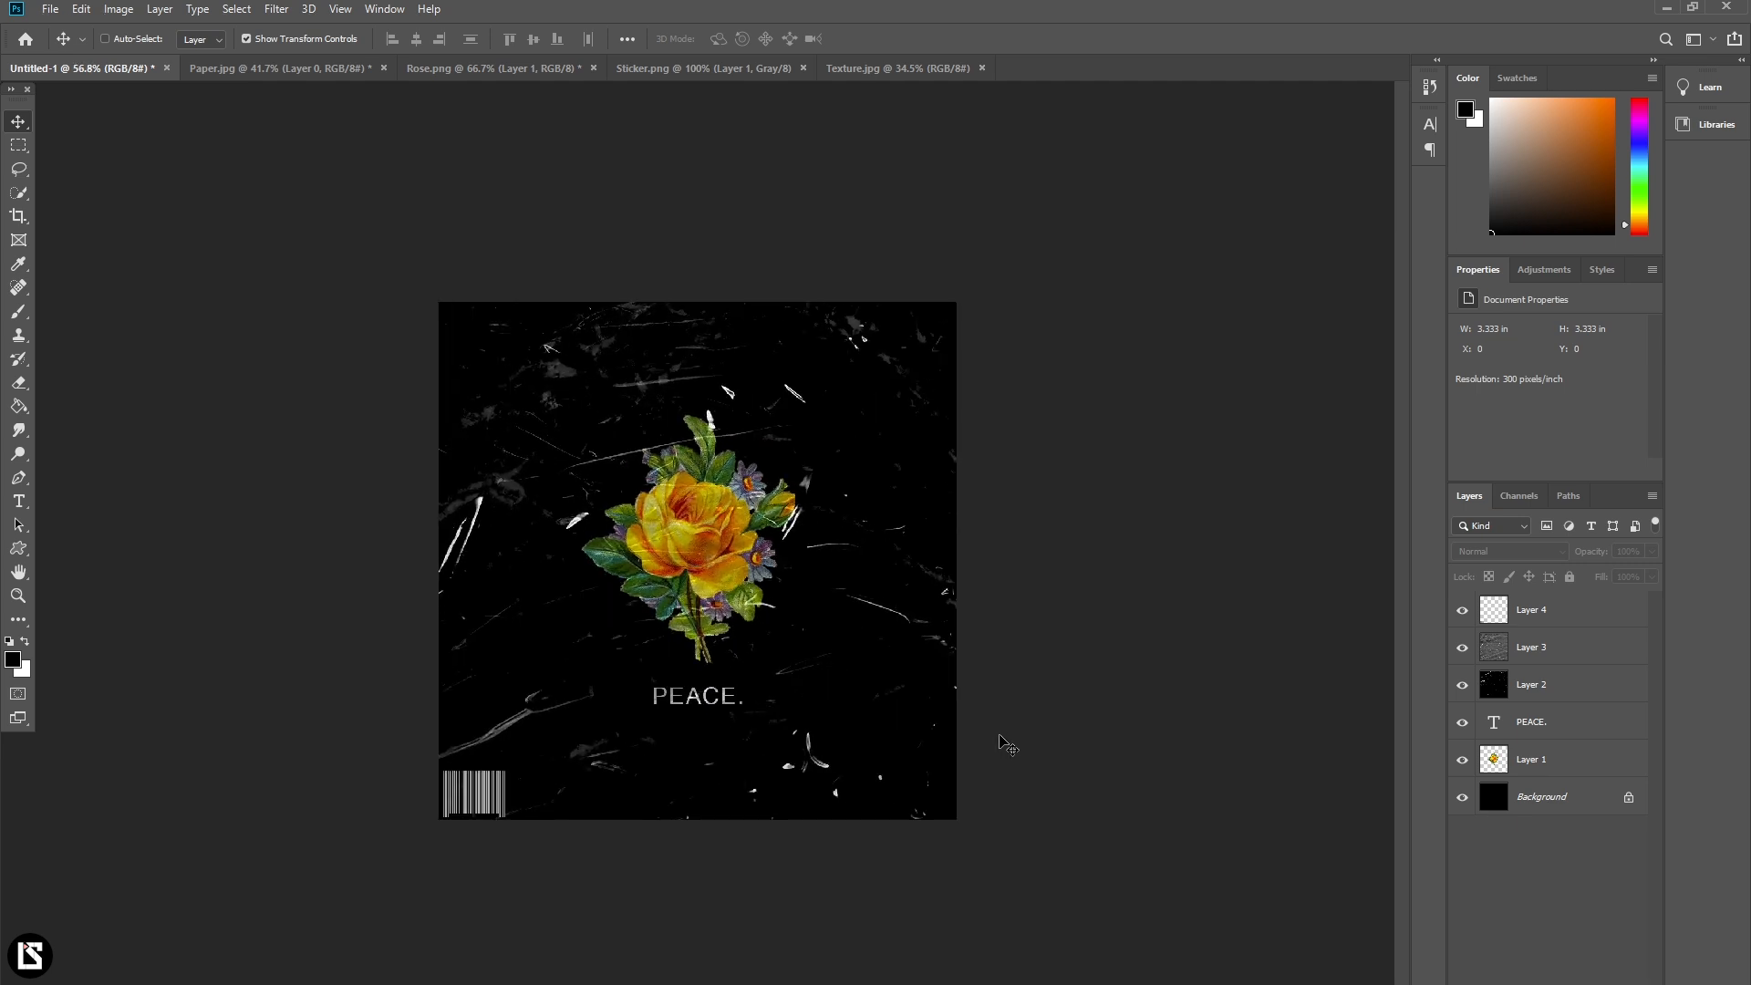
scroll(1007, 746, "down", 3)
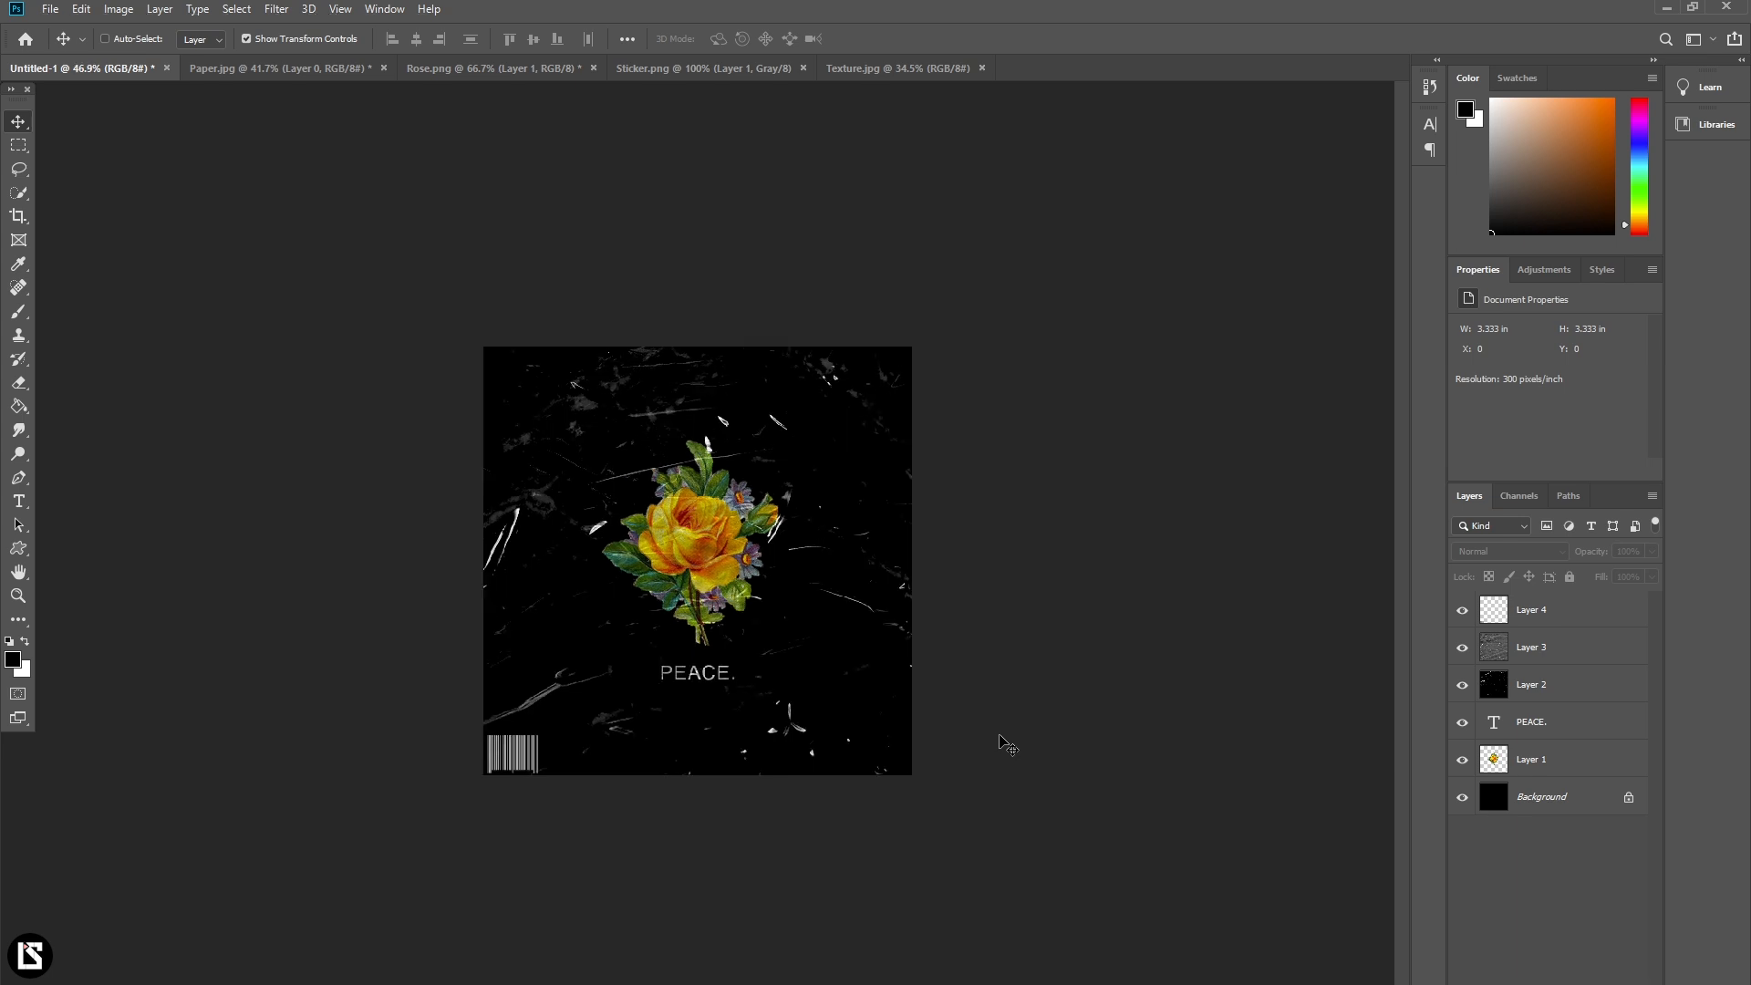
scroll(1007, 746, "up", 2)
scroll(1003, 743, "up", 1)
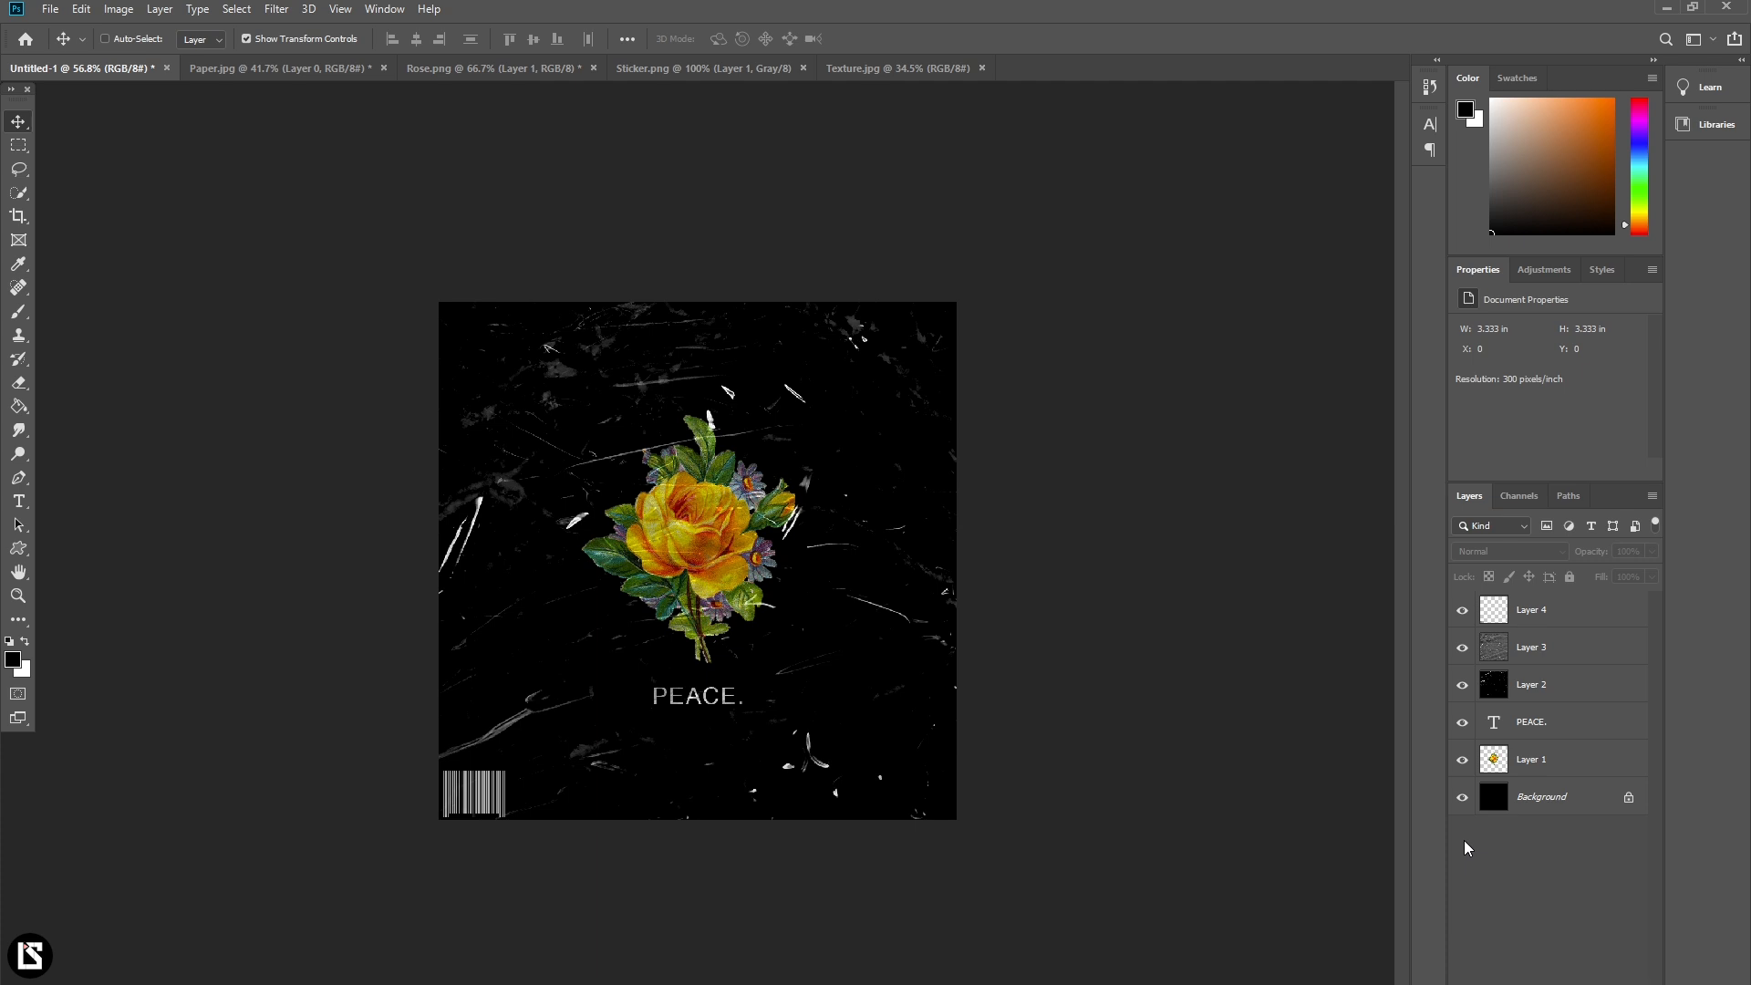
- Switch to the Paper.jpg document
key("ctrl+Tab")
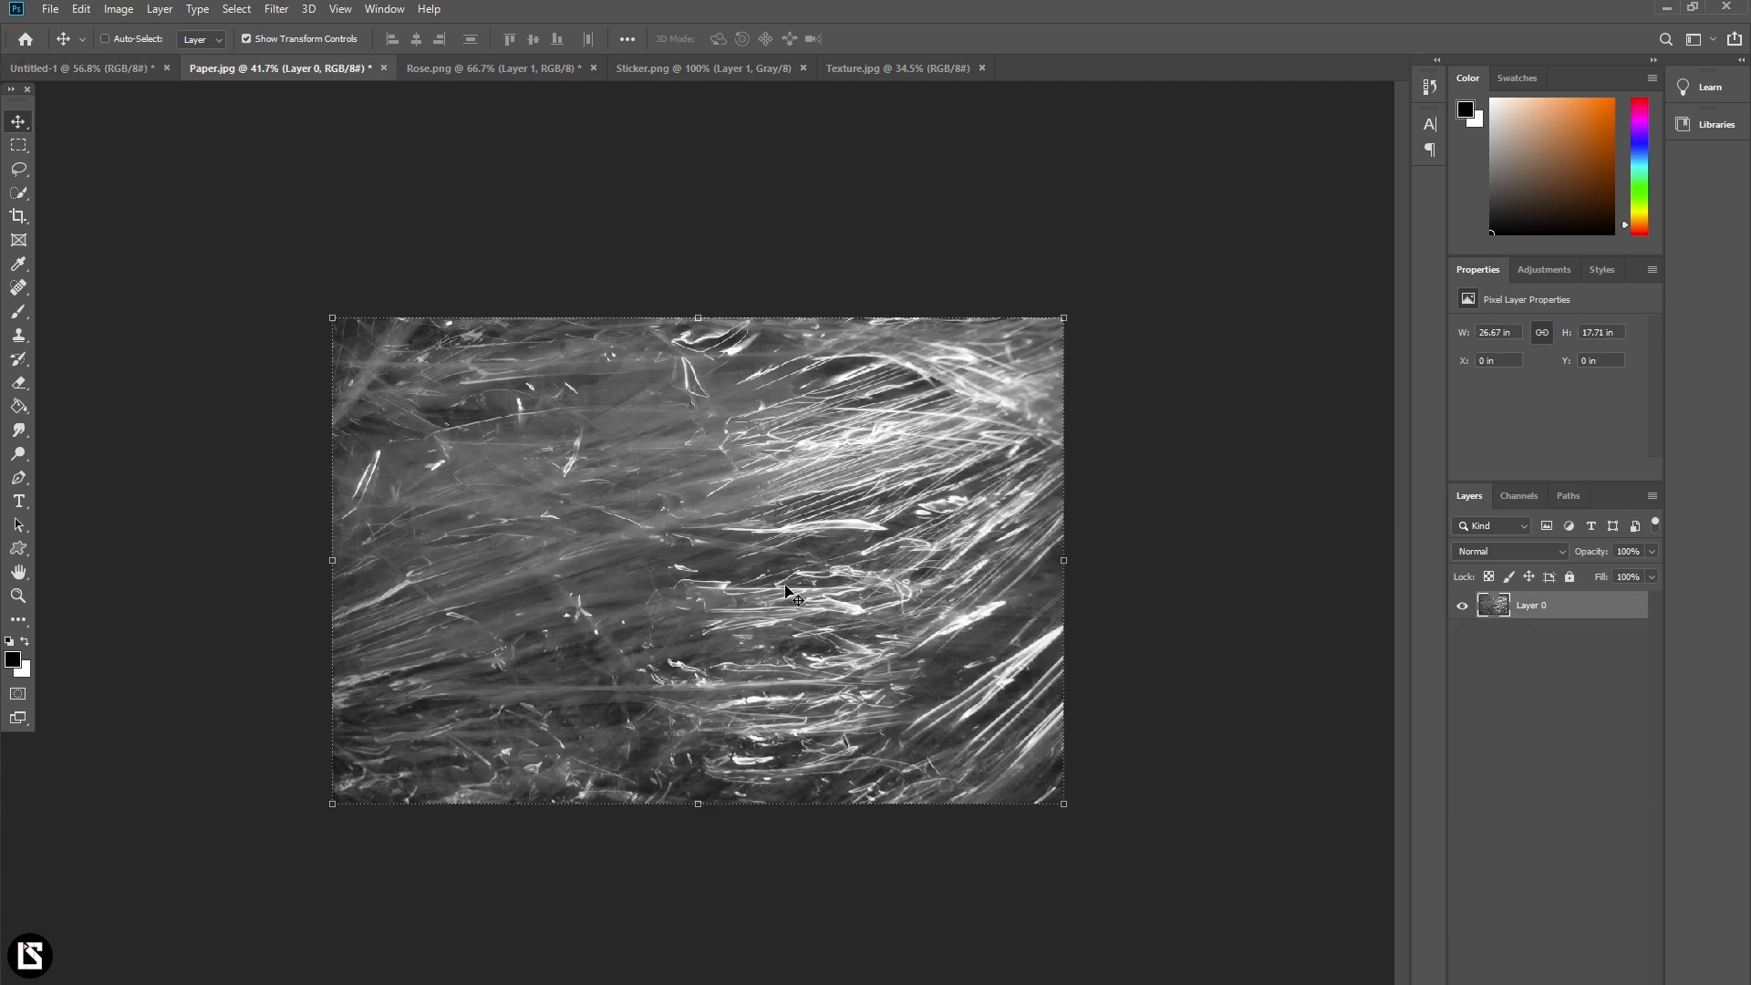